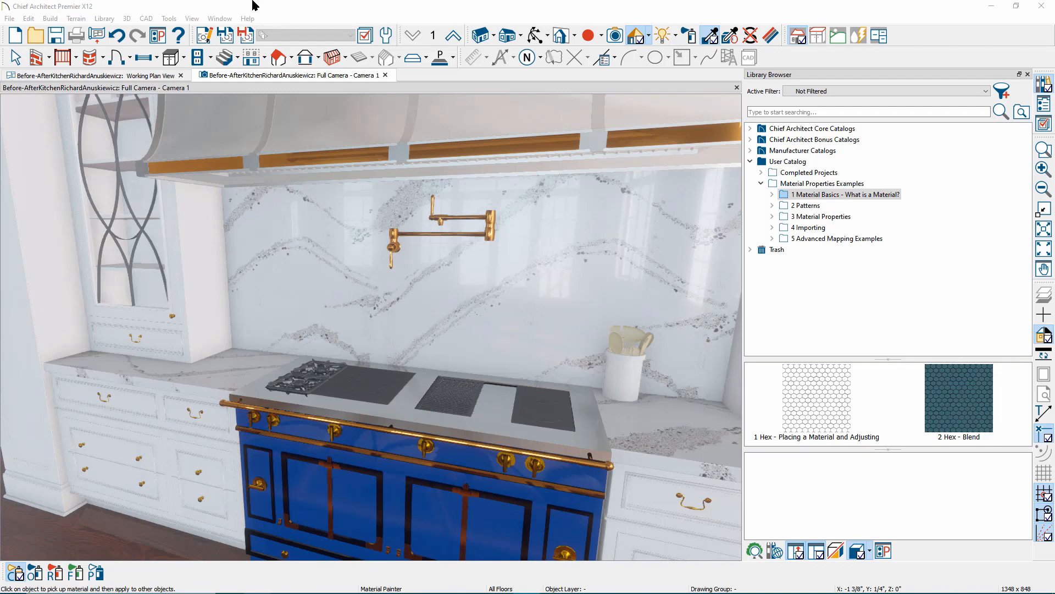
Apply the "1 Hex - Placing a Material and Adjusting" material from the Material Basics user catalog folder to the backsplash behind the range.
{"action": "left_click", "coordinate": [403, 2]}
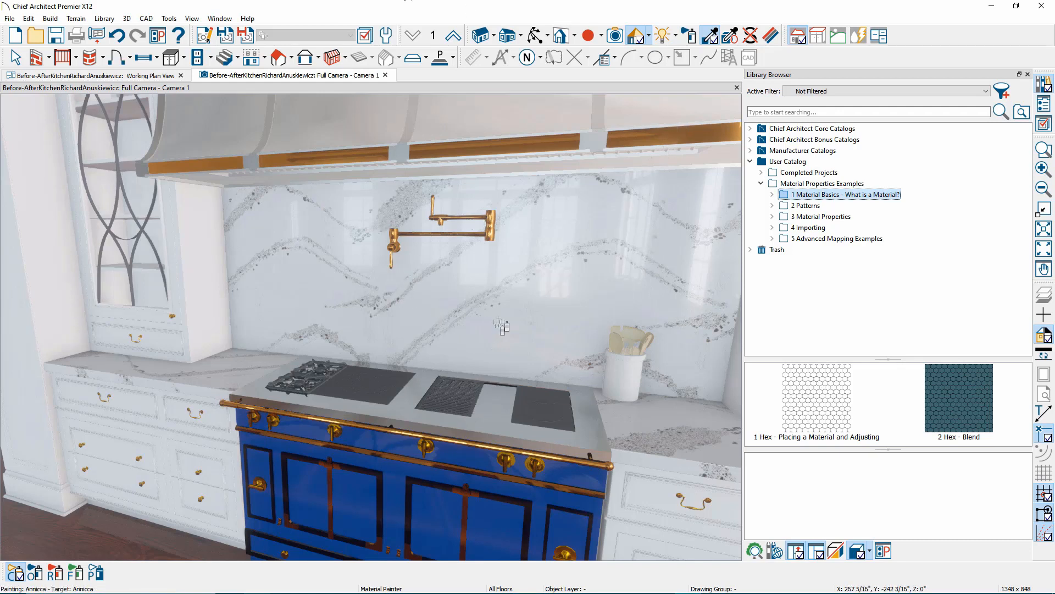
{"action": "left_click", "coordinate": [772, 194]}
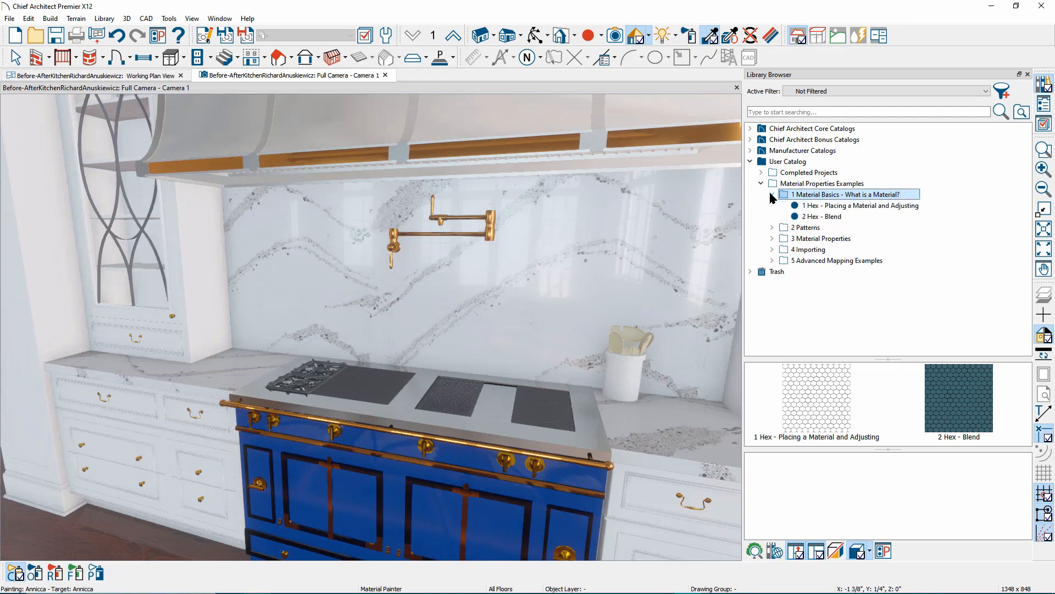
{"action": "left_click", "coordinate": [824, 206]}
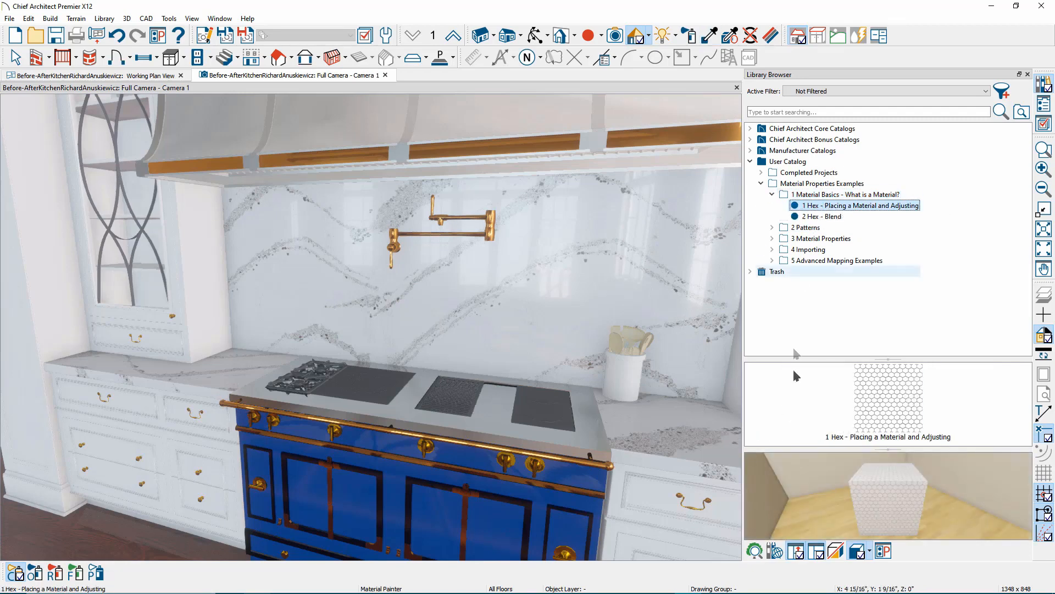
{"action": "left_click_drag", "start_coordinate": [852, 486], "coordinate": [888, 490]}
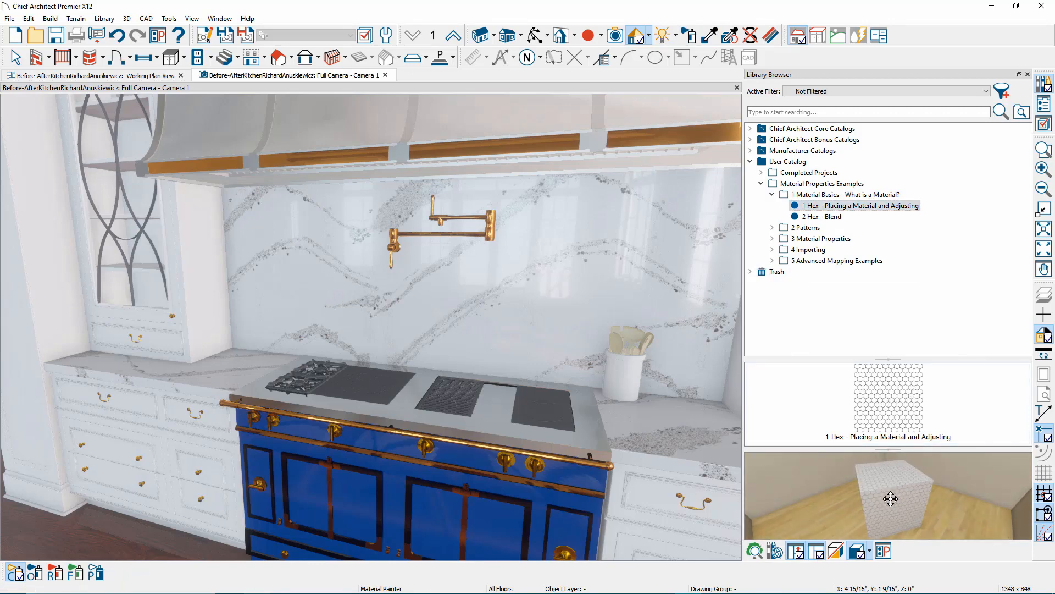
{"action": "left_click", "coordinate": [567, 252]}
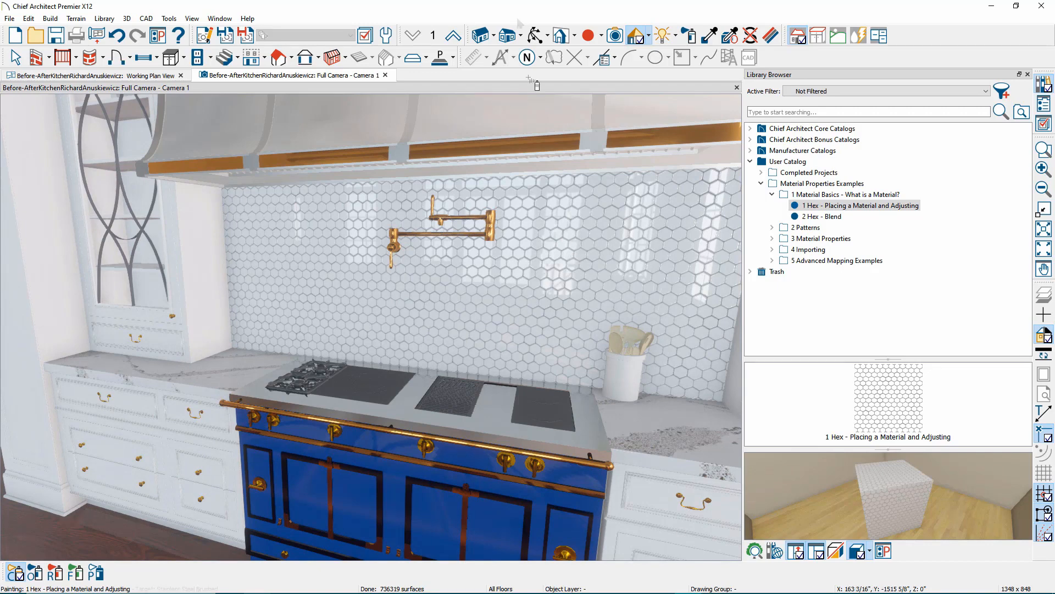
Open the hex backsplash's material definition for adjustment and review its pattern, texture and properties settings.
{"action": "left_click", "coordinate": [771, 34]}
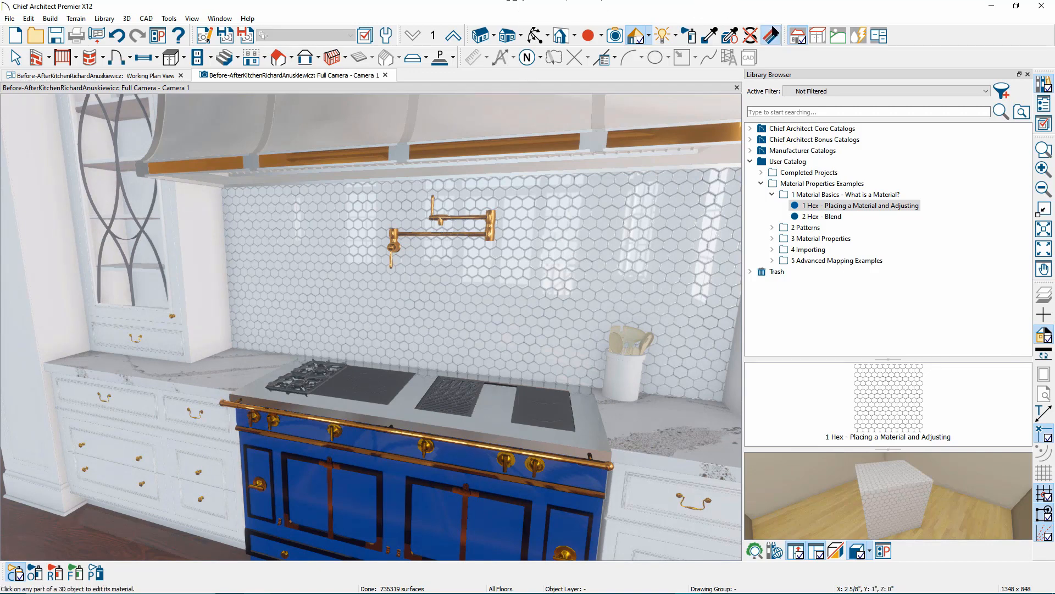
{"action": "left_click", "coordinate": [771, 38]}
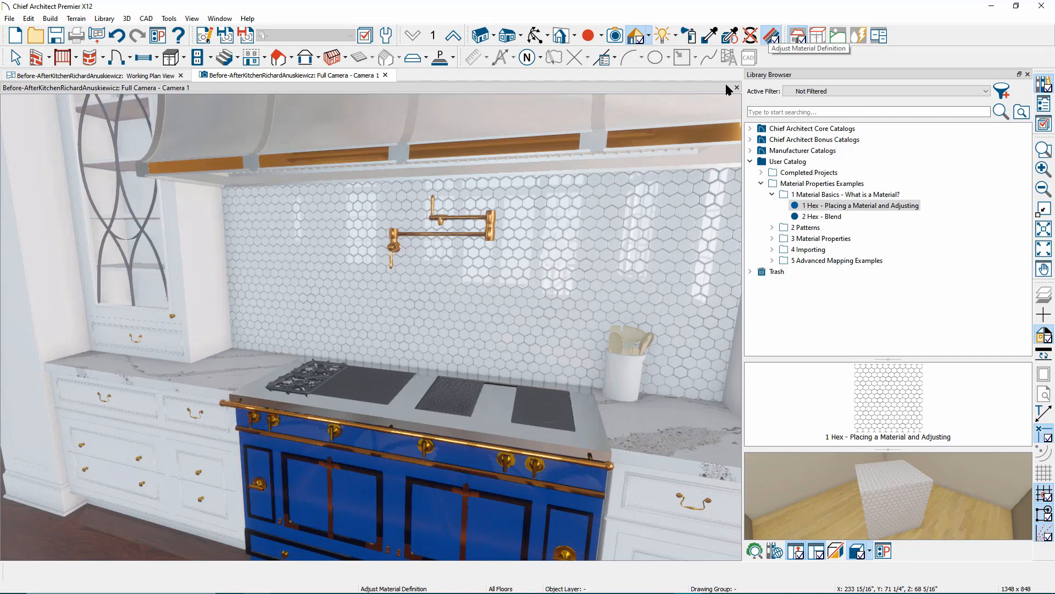
{"action": "left_click", "coordinate": [565, 269]}
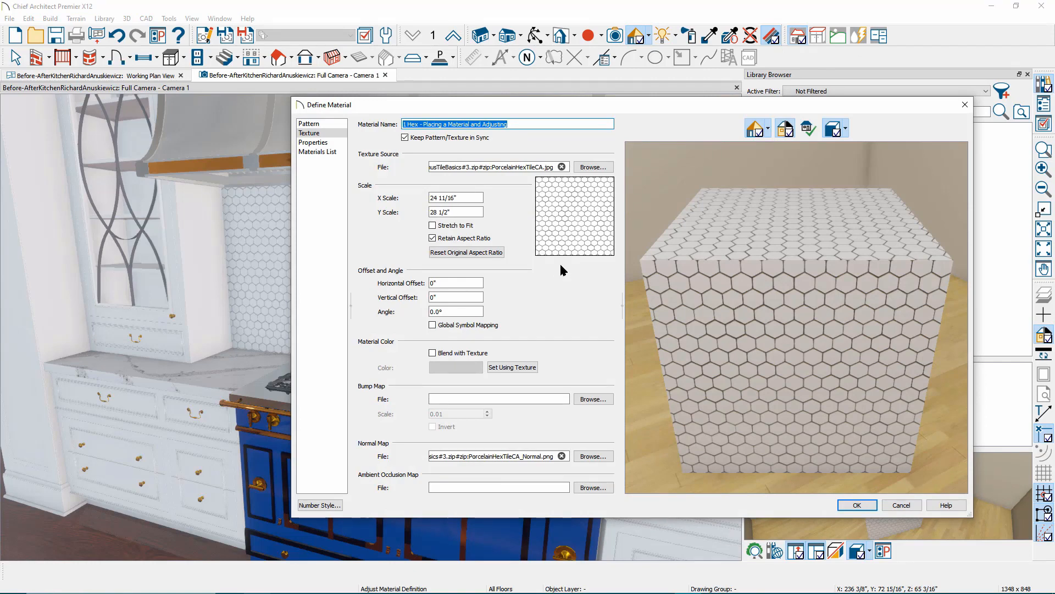
{"action": "left_click", "coordinate": [309, 124]}
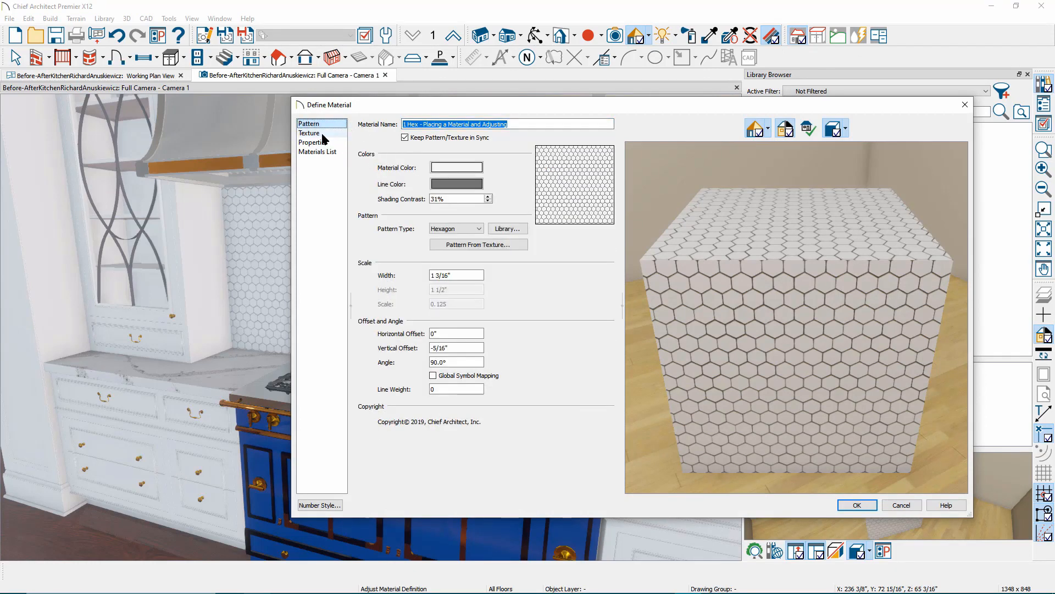
{"action": "left_click", "coordinate": [309, 133]}
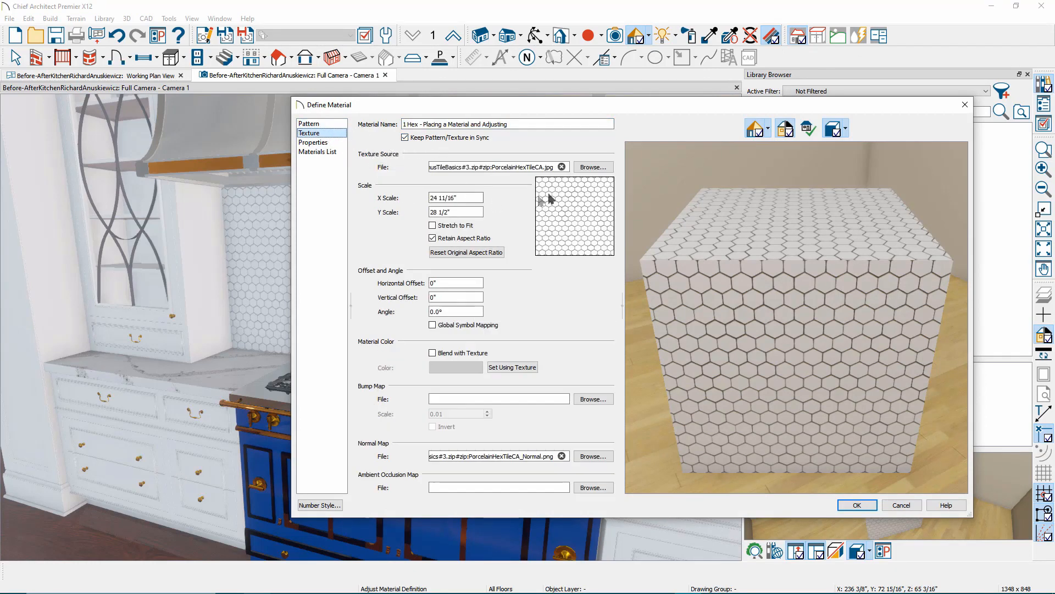
{"action": "left_click", "coordinate": [313, 142]}
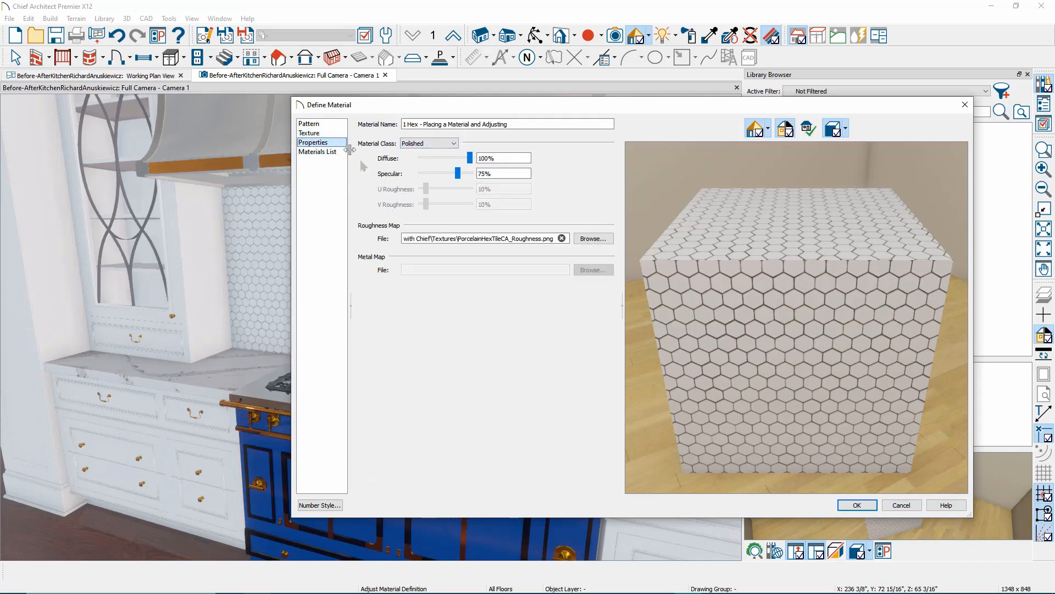
Set the hex texture's X scale to 40" with the aspect ratio retained.
{"action": "left_click", "coordinate": [309, 133]}
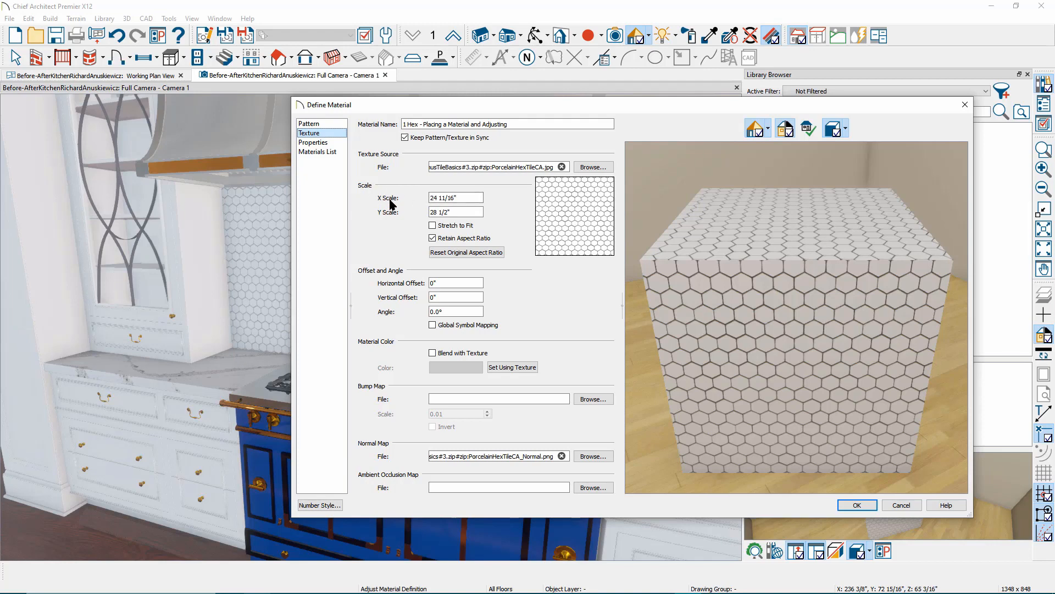
{"action": "left_click", "coordinate": [471, 200]}
{"action": "left_click_drag", "start_coordinate": [471, 201], "coordinate": [294, 185]}
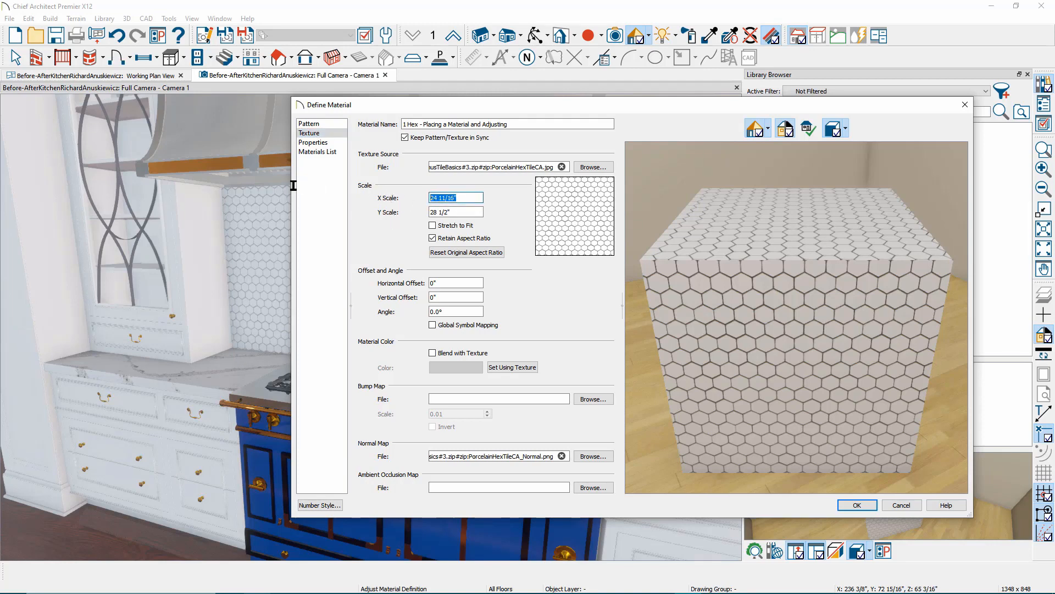
{"action": "type", "text": "40"}
{"action": "key", "text": "Tab"}
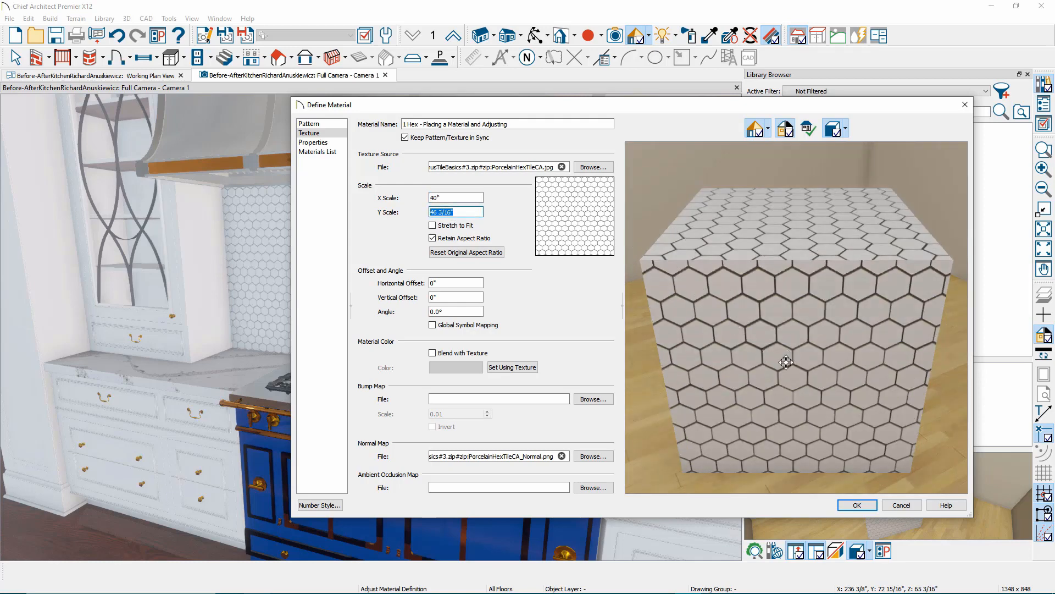
Shrink the hex texture by setting its X scale to 10".
{"action": "key", "text": "shift+Tab"}
{"action": "type", "text": "10"}
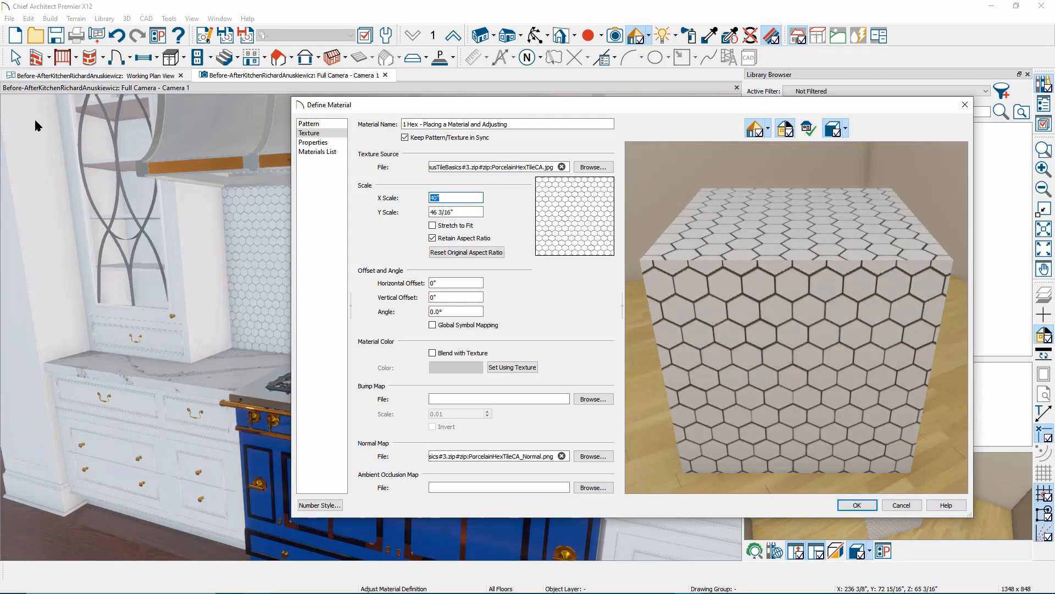
{"action": "key", "text": "Tab"}
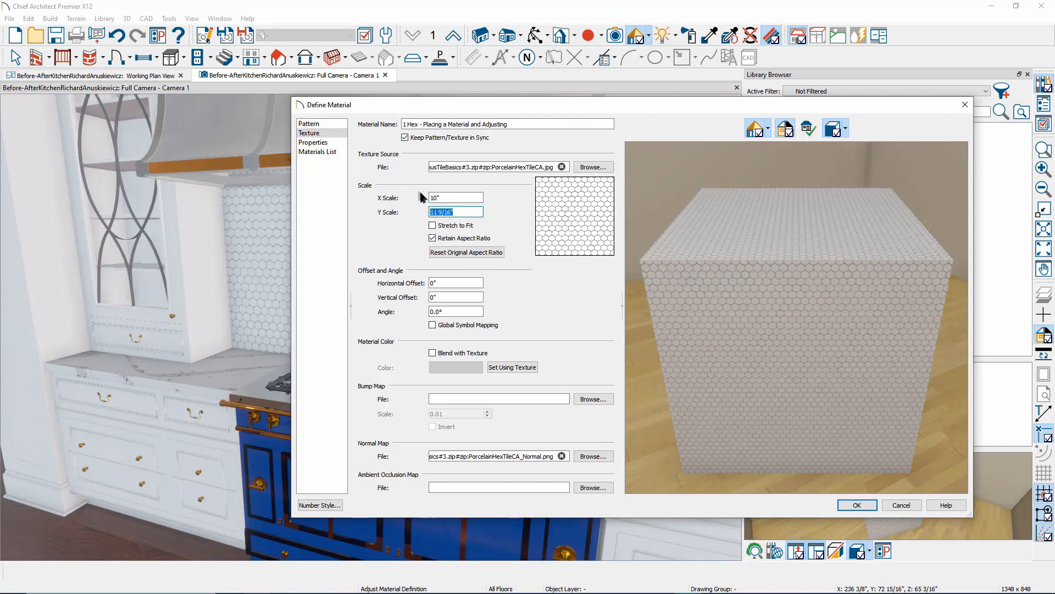
Set the hex texture's X scale to 25" and close the material definition.
{"action": "double_click", "coordinate": [459, 198]}
{"action": "type", "text": "25"}
{"action": "key", "text": "Tab"}
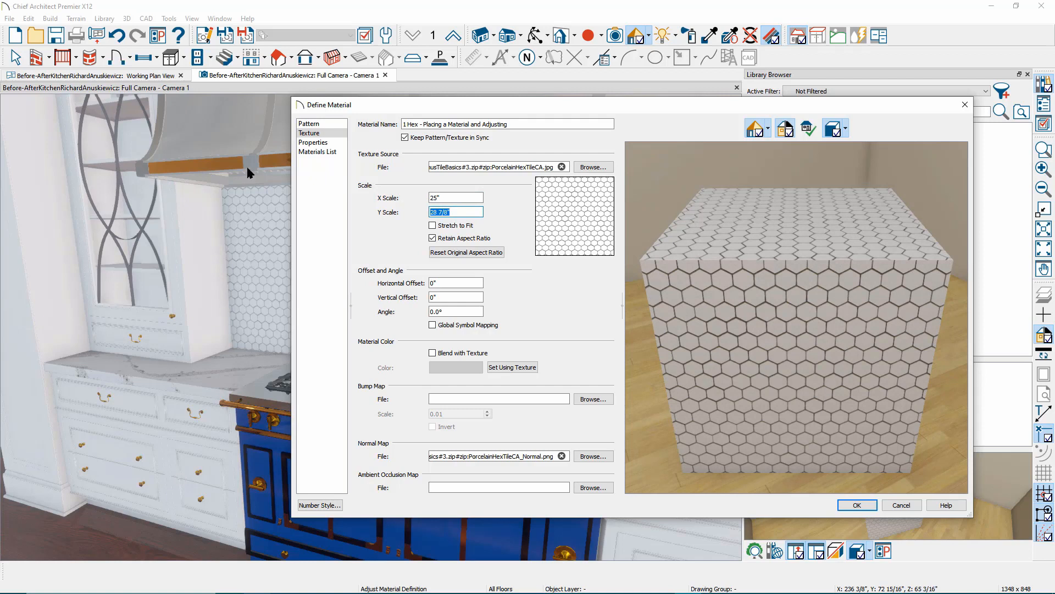
{"action": "double_click", "coordinate": [448, 283]}
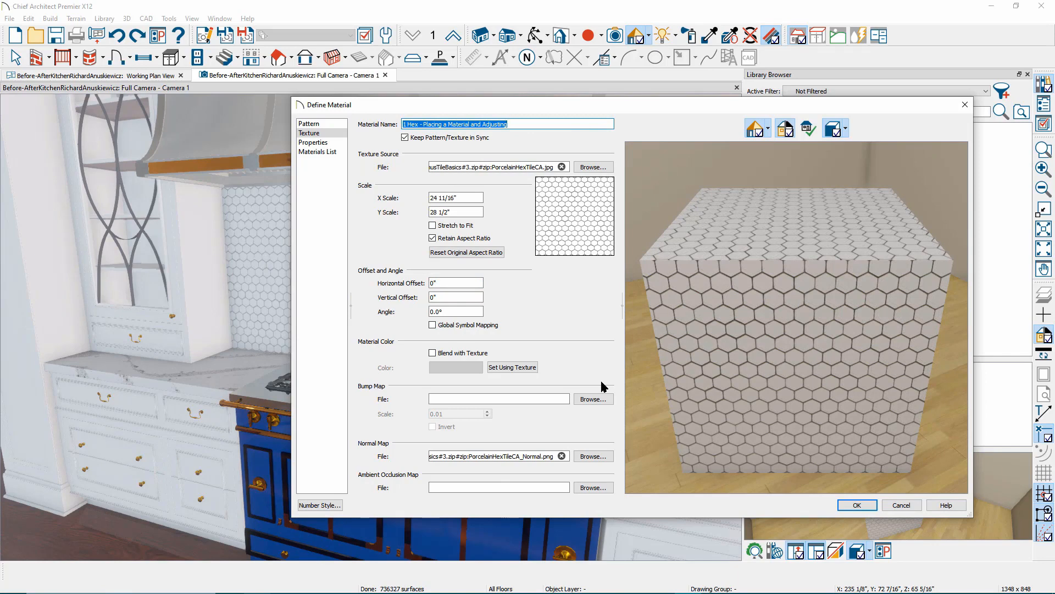
{"action": "key", "text": "Return"}
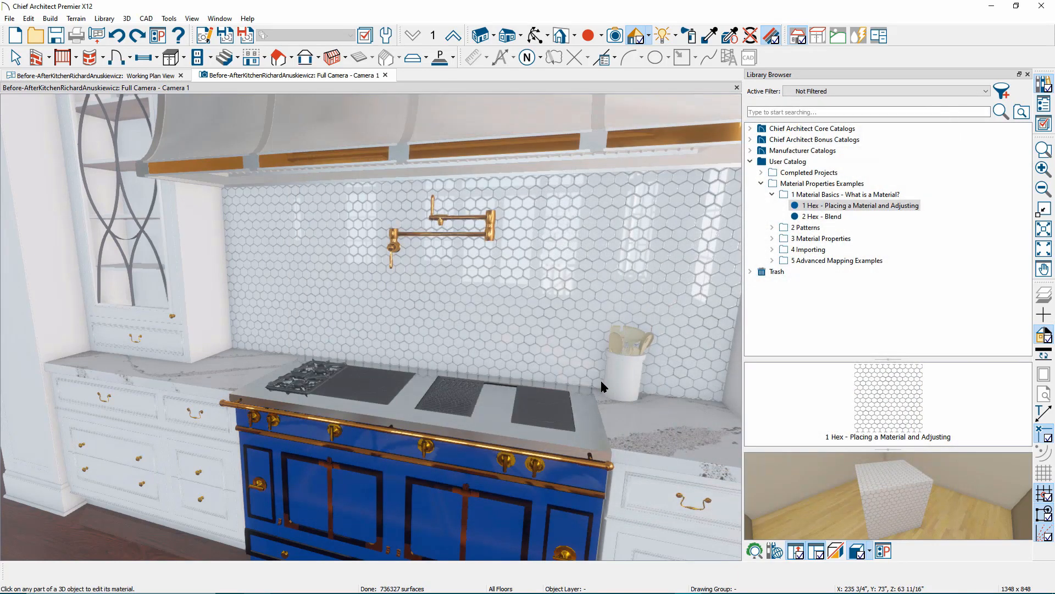
Pick up the marble material from the countertop beside the range and apply it to the backsplash.
{"action": "left_click", "coordinate": [710, 39]}
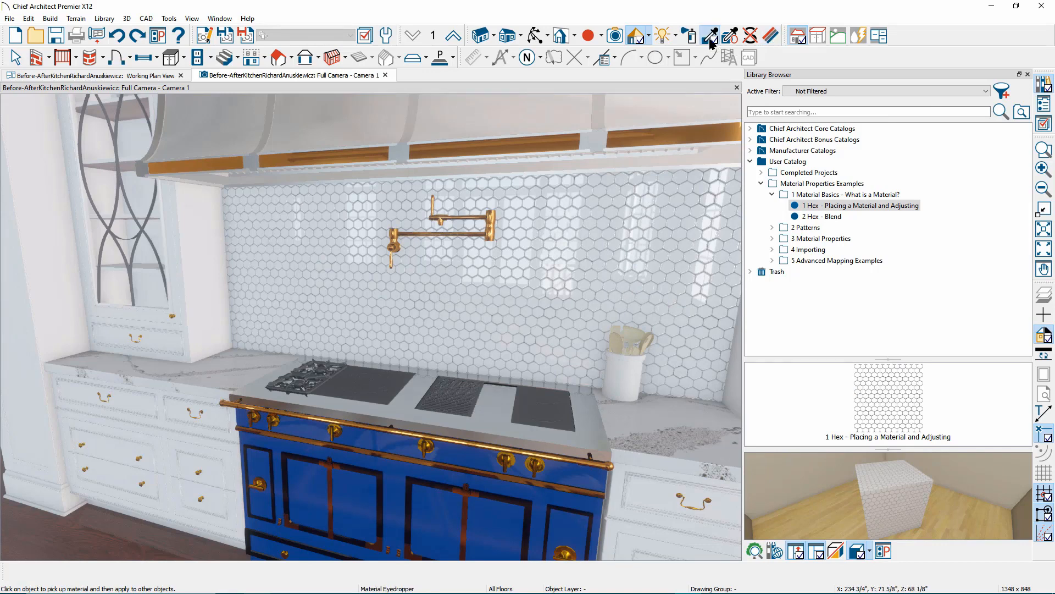
{"action": "left_click", "coordinate": [667, 421]}
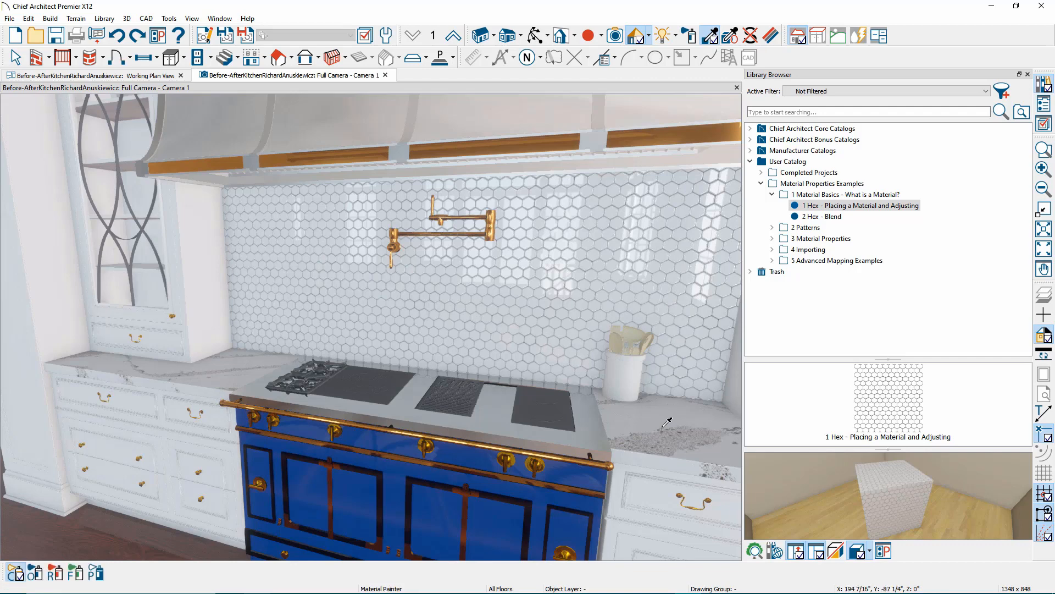
{"action": "left_click", "coordinate": [627, 268]}
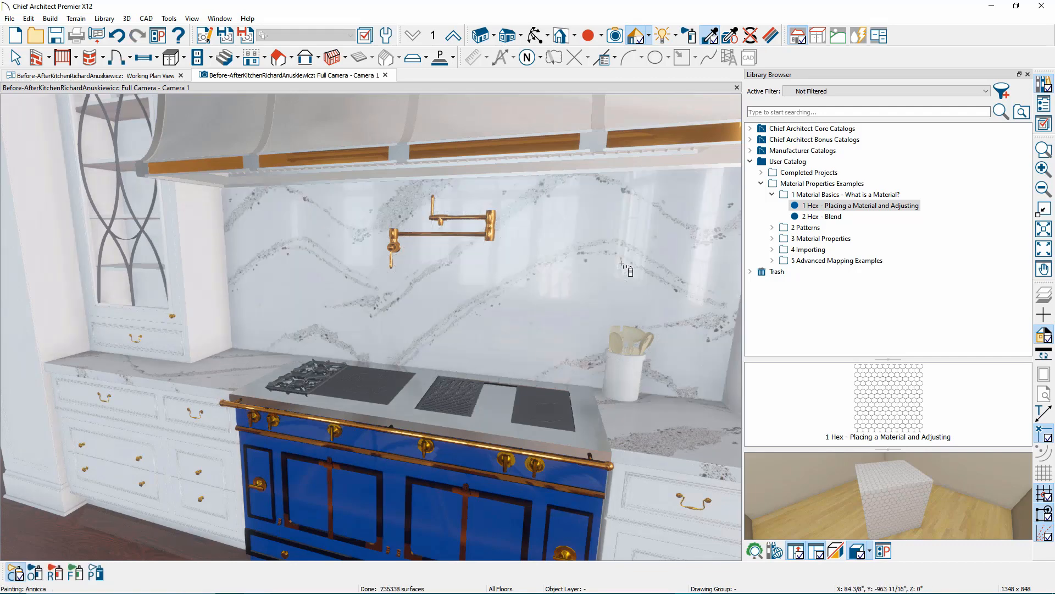
Open the marble backsplash's material definition and set the texture's horizontal and vertical offsets to 5" each.
{"action": "left_click", "coordinate": [771, 40]}
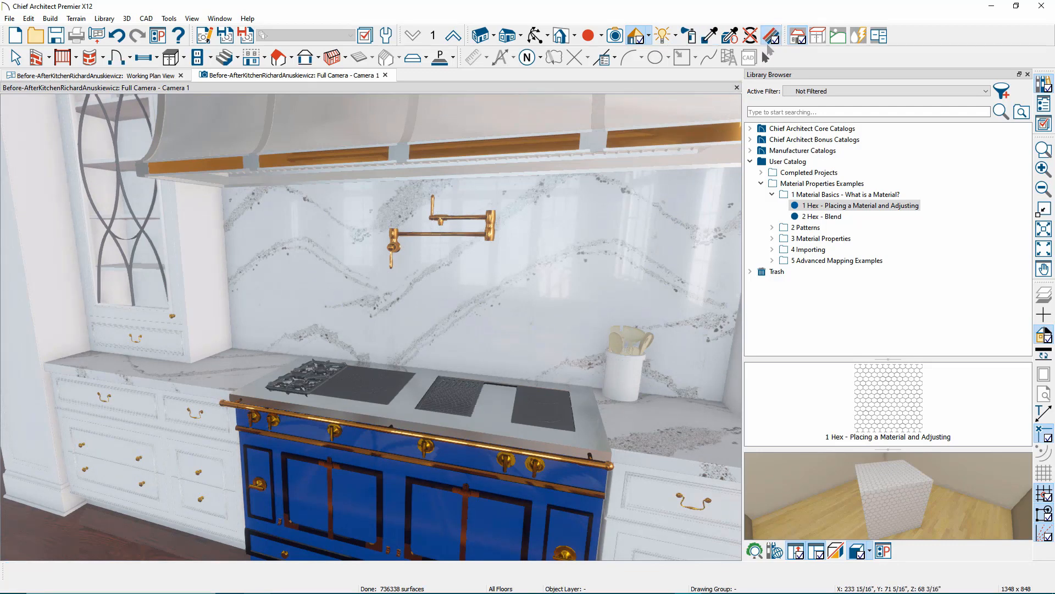
{"action": "left_click", "coordinate": [596, 246]}
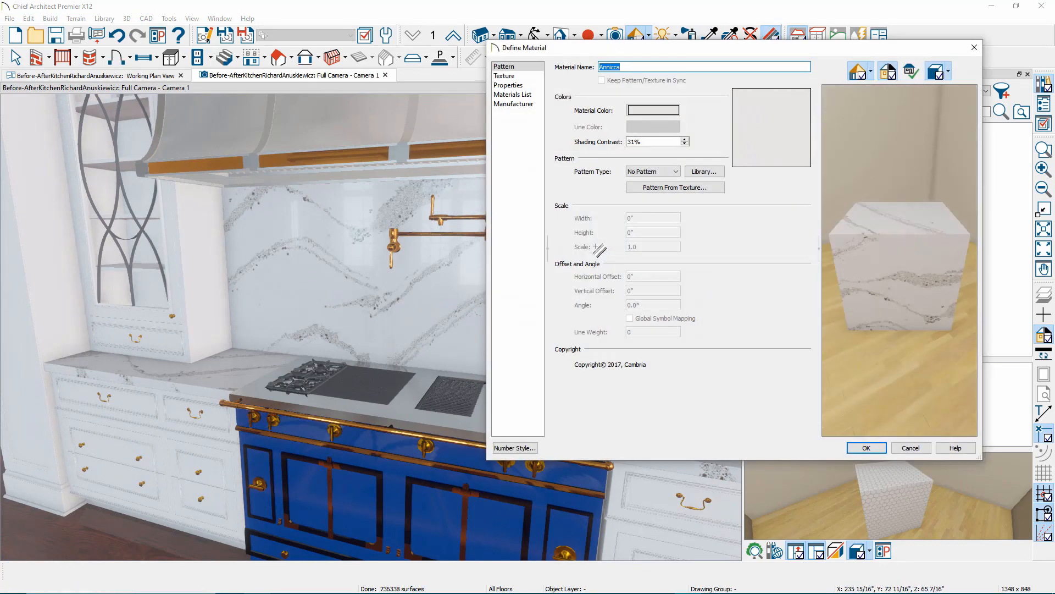
{"action": "scroll", "coordinate": [910, 262], "scroll_direction": "up", "scroll_amount": 2}
{"action": "scroll", "coordinate": [910, 263], "scroll_direction": "up", "scroll_amount": 3}
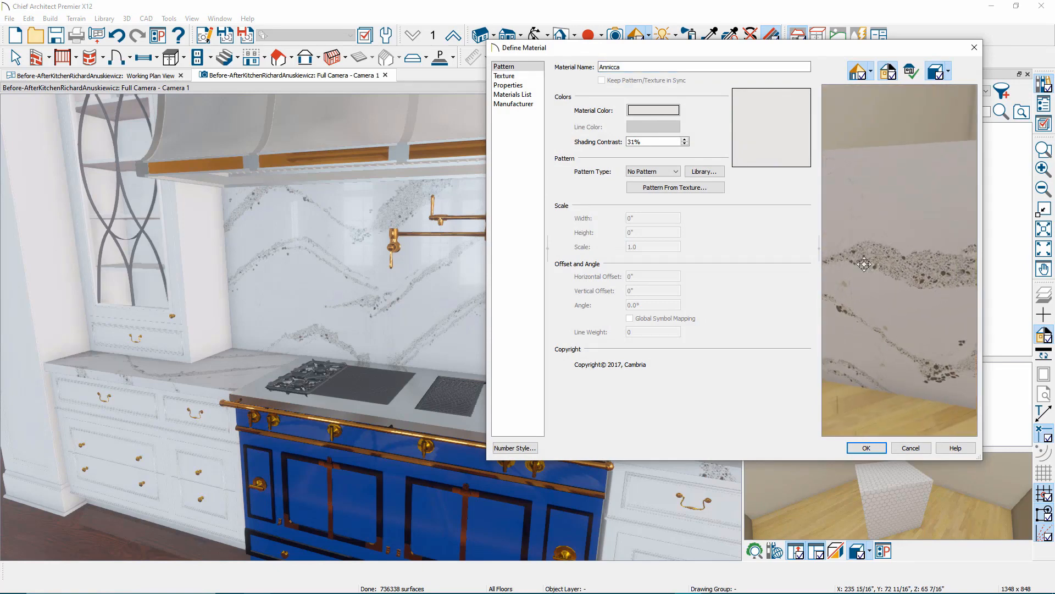
{"action": "left_click", "coordinate": [504, 75]}
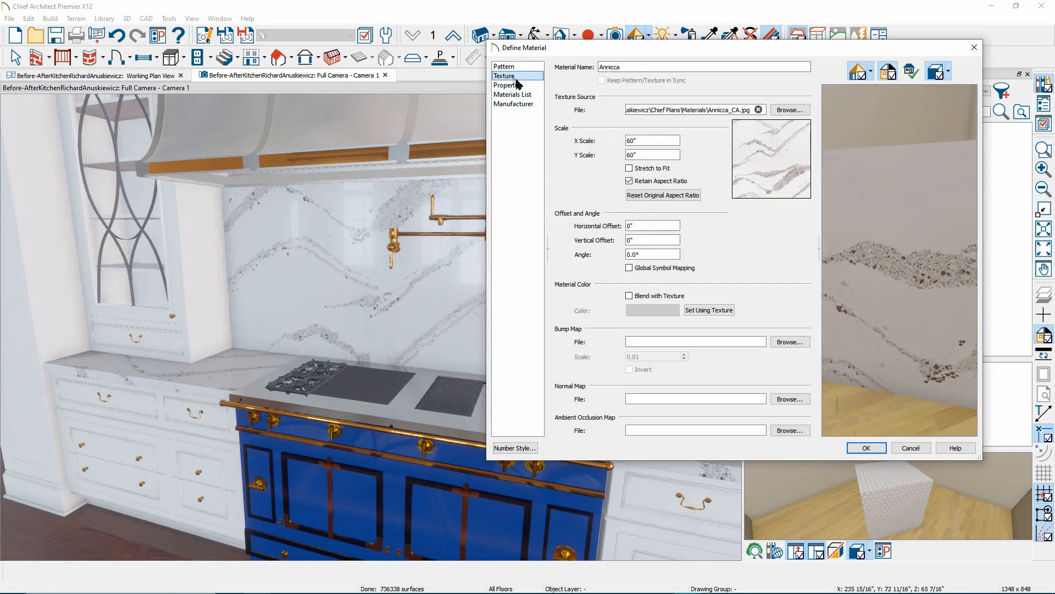
{"action": "left_click", "coordinate": [632, 225]}
{"action": "left_click_drag", "start_coordinate": [444, 222], "coordinate": [424, 220]}
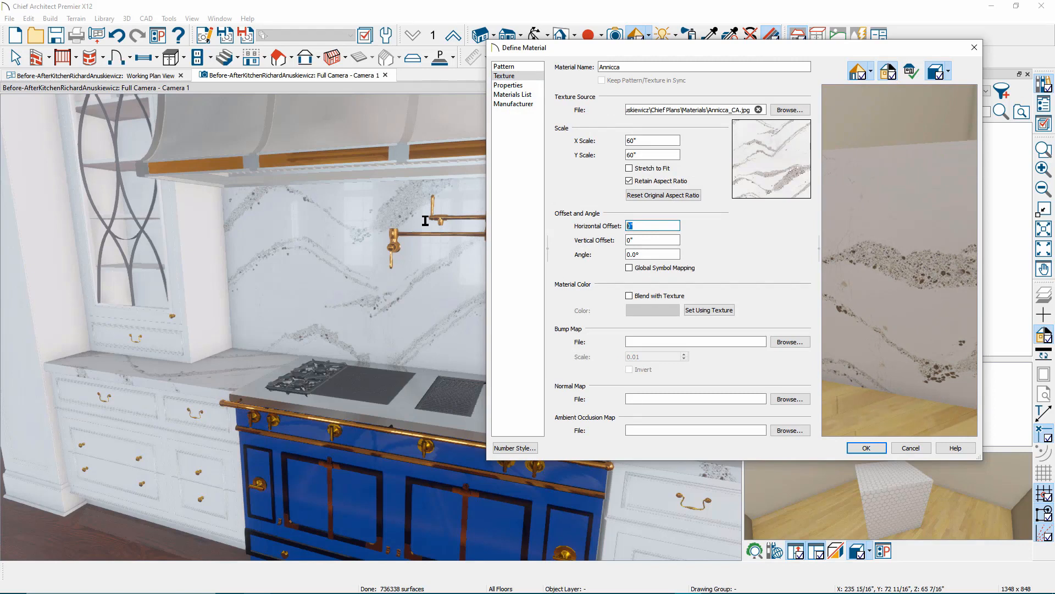
{"action": "type", "text": "5"}
{"action": "key", "text": "Tab"}
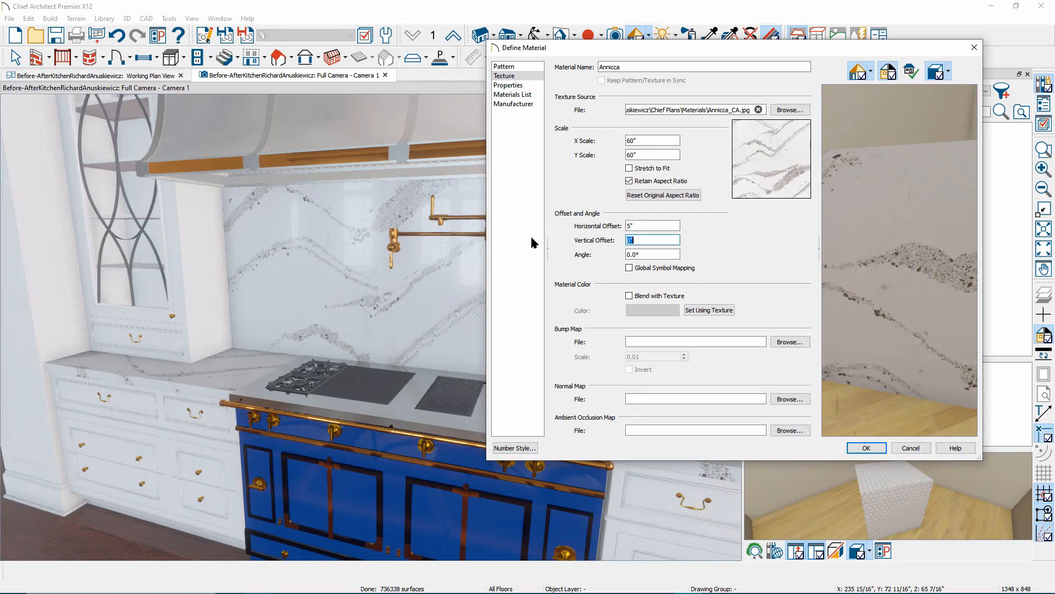
{"action": "type", "text": "5"}
{"action": "key", "text": "Tab"}
Rotate the marble texture to an angle of 45° and inspect the veining up close on the preview cube.
{"action": "left_click_drag", "start_coordinate": [896, 302], "coordinate": [895, 269]}
{"action": "left_click_drag", "start_coordinate": [877, 308], "coordinate": [873, 310]}
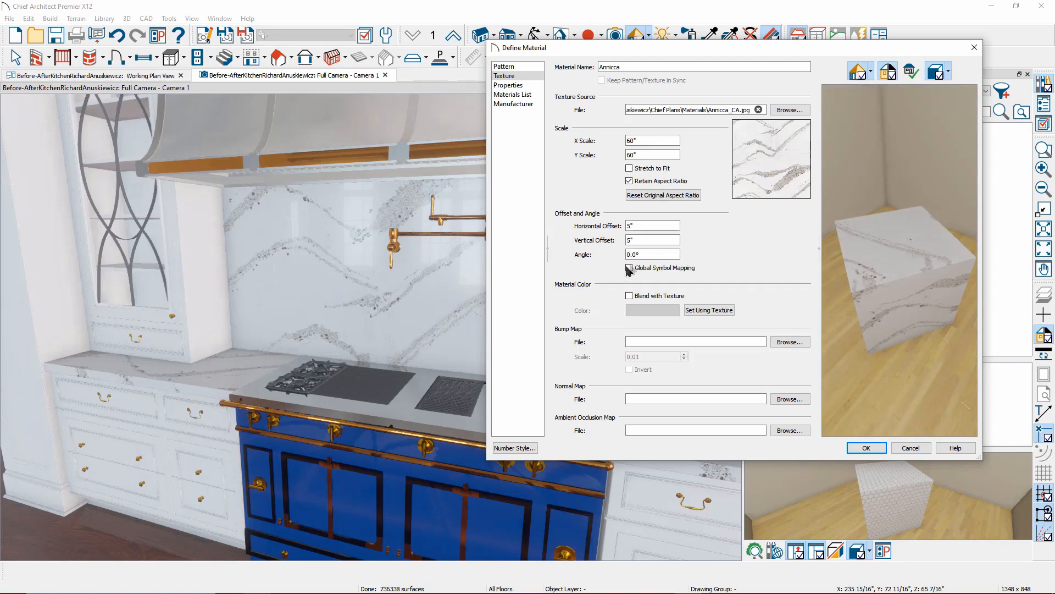
{"action": "double_click", "coordinate": [660, 256]}
{"action": "type", "text": "45"}
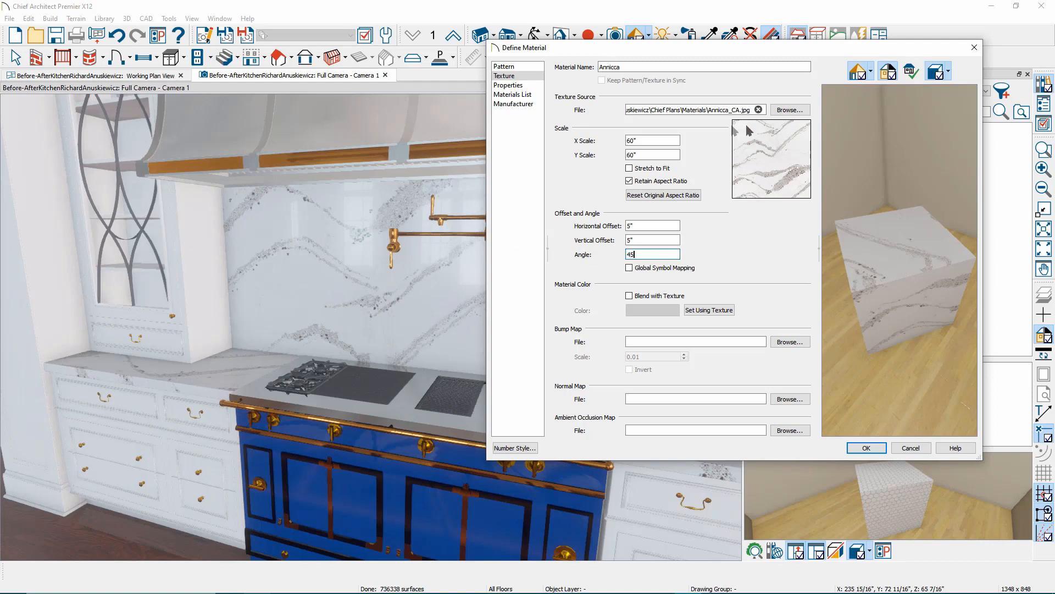
{"action": "left_click_drag", "start_coordinate": [921, 312], "coordinate": [849, 260]}
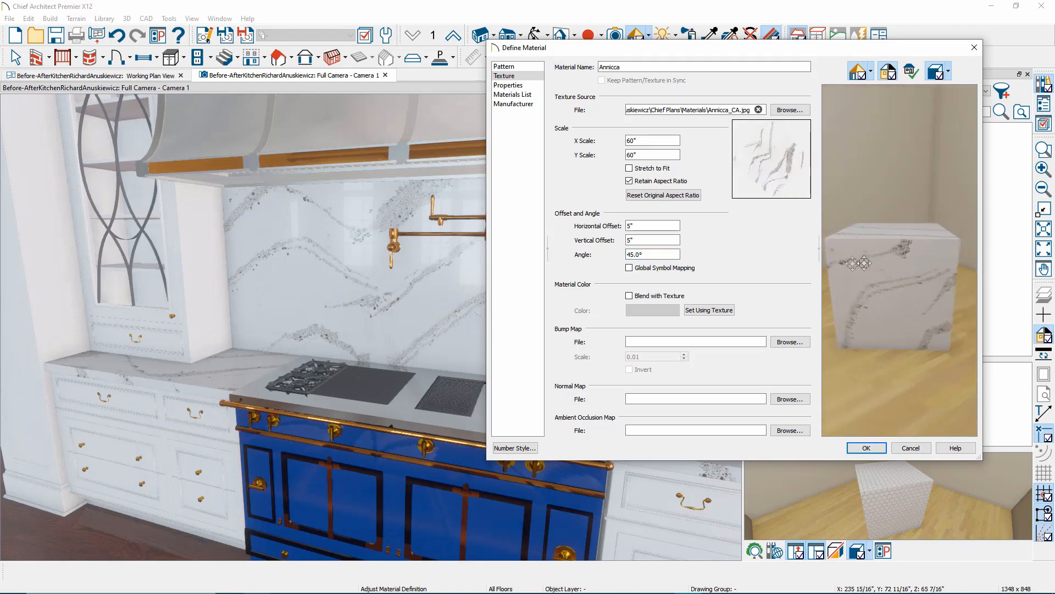
{"action": "scroll", "coordinate": [895, 283], "scroll_direction": "up", "scroll_amount": 6}
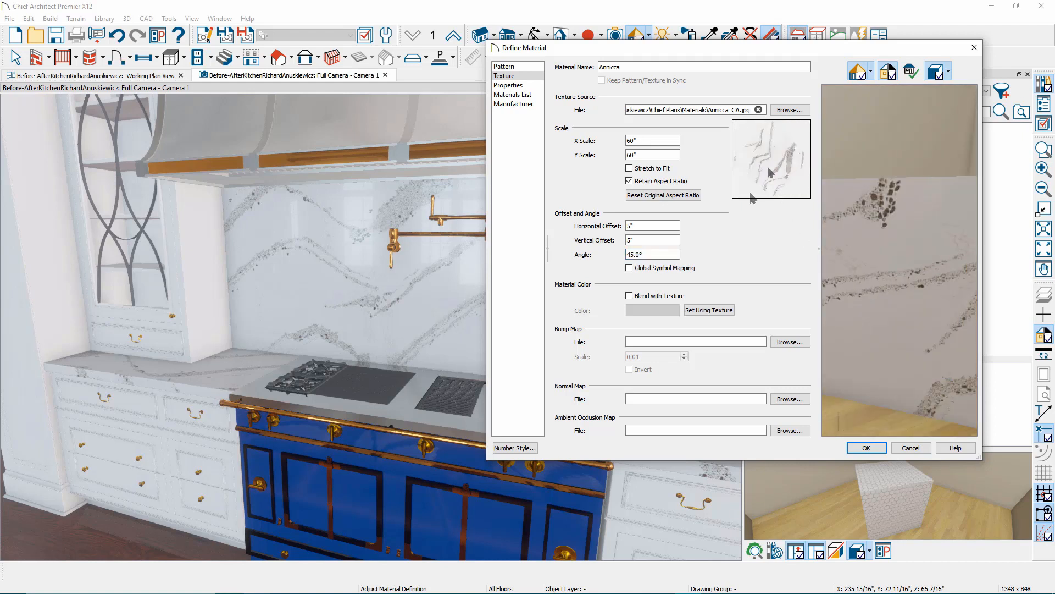
Set the marble texture's angle to 90°.
{"action": "double_click", "coordinate": [648, 256]}
{"action": "type", "text": "90"}
{"action": "key", "text": "Tab"}
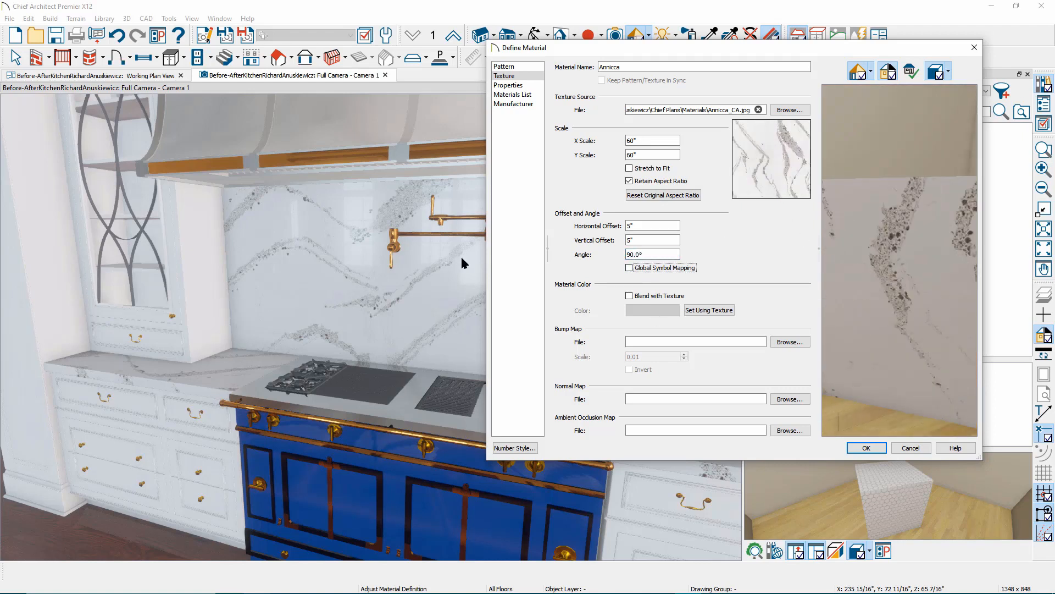
Set the marble texture's angle to 15° and discard all changes to the material definition.
{"action": "left_click_drag", "start_coordinate": [648, 256], "coordinate": [403, 256]}
{"action": "type", "text": "15"}
{"action": "key", "text": "Tab"}
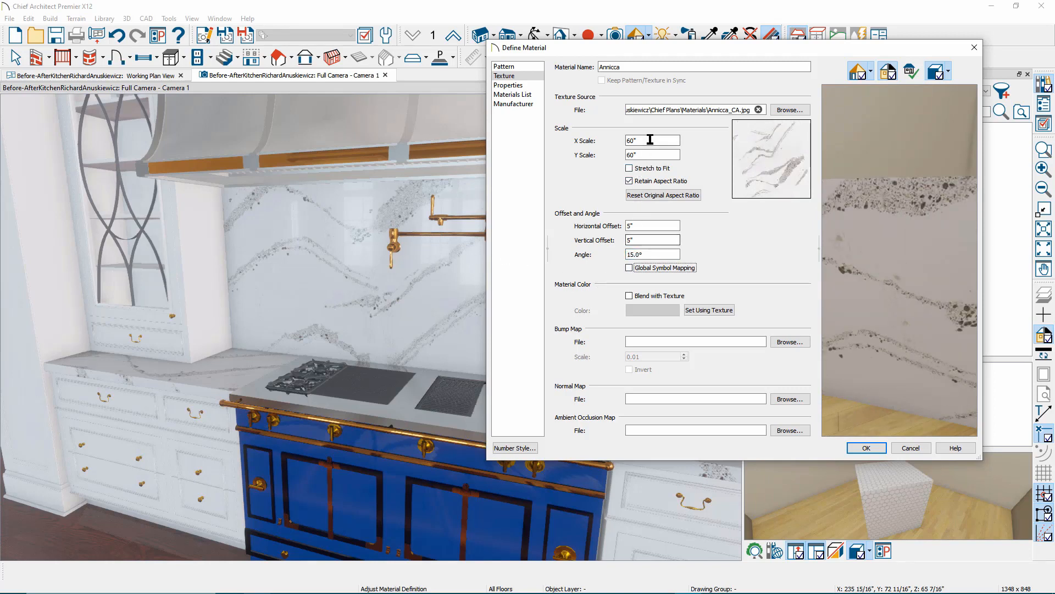
{"action": "left_click", "coordinate": [911, 447]}
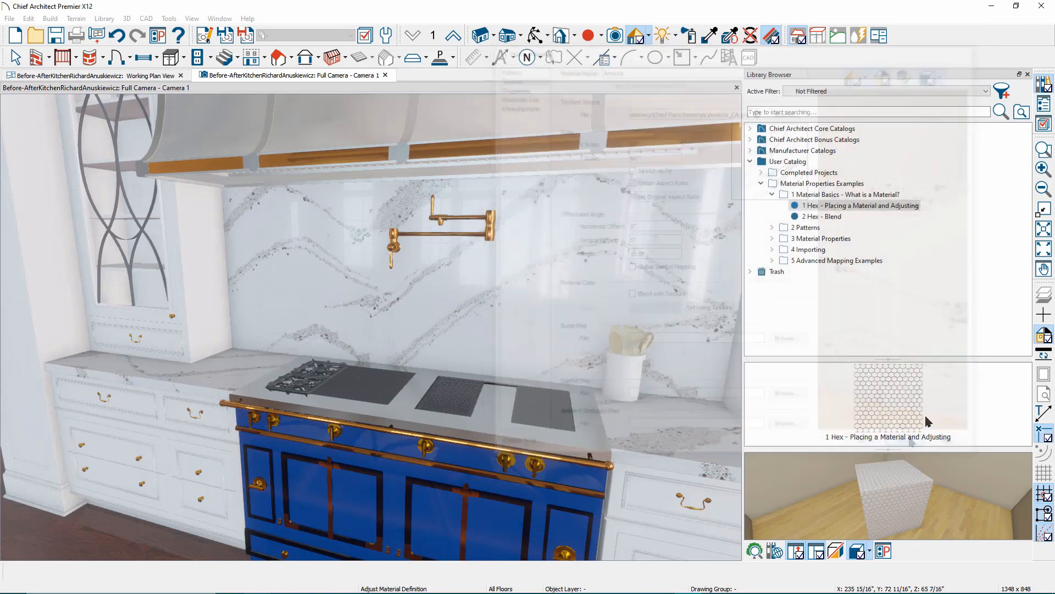
Apply the library material "1 Hex - Placing a Material and Adjusting" to the kitchen backsplash.
{"action": "left_click", "coordinate": [828, 216]}
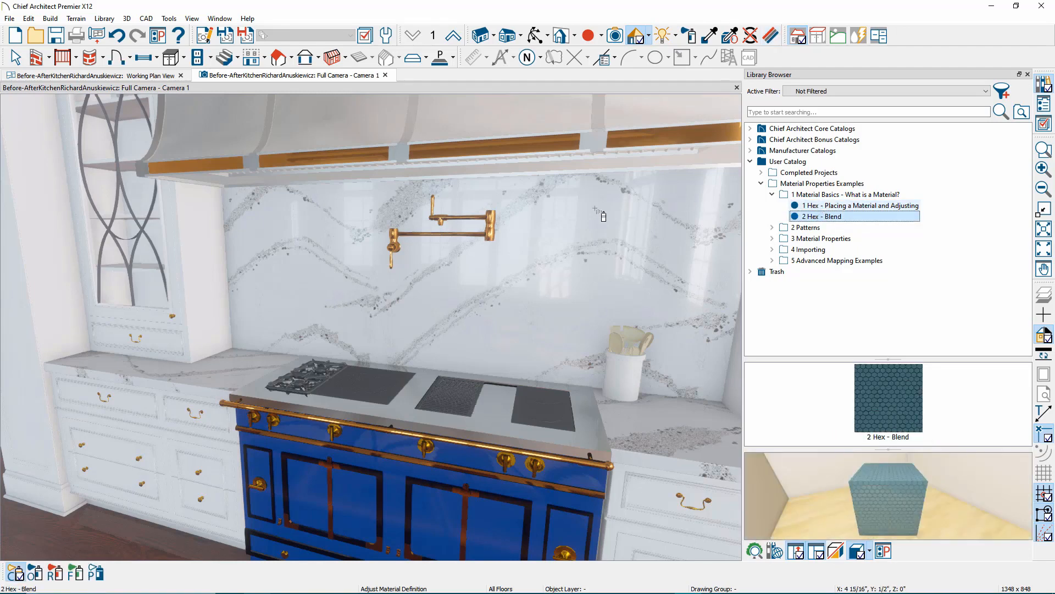
{"action": "key", "text": "Up"}
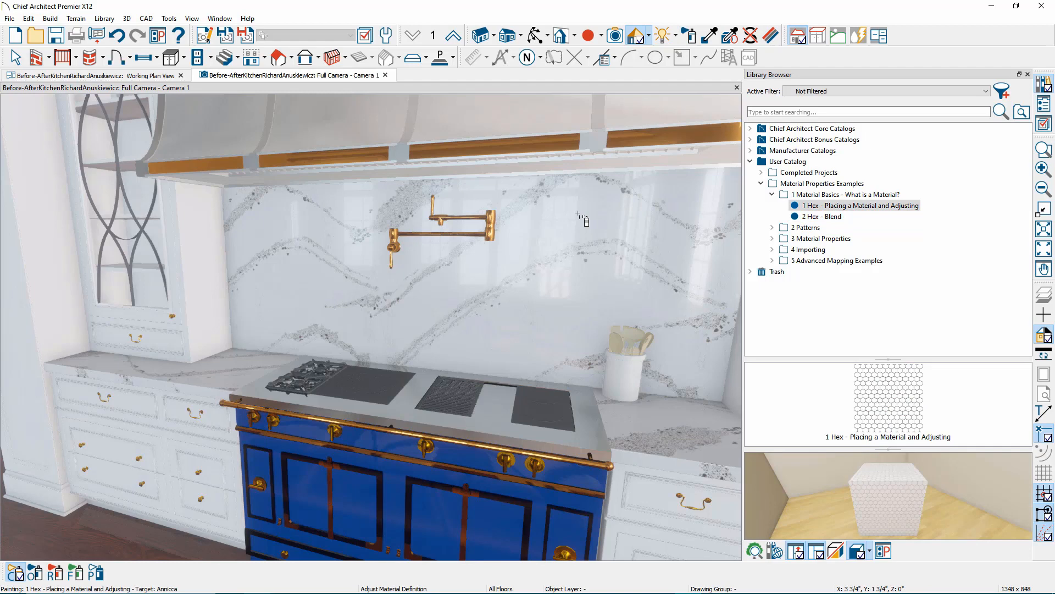
{"action": "left_click", "coordinate": [578, 213]}
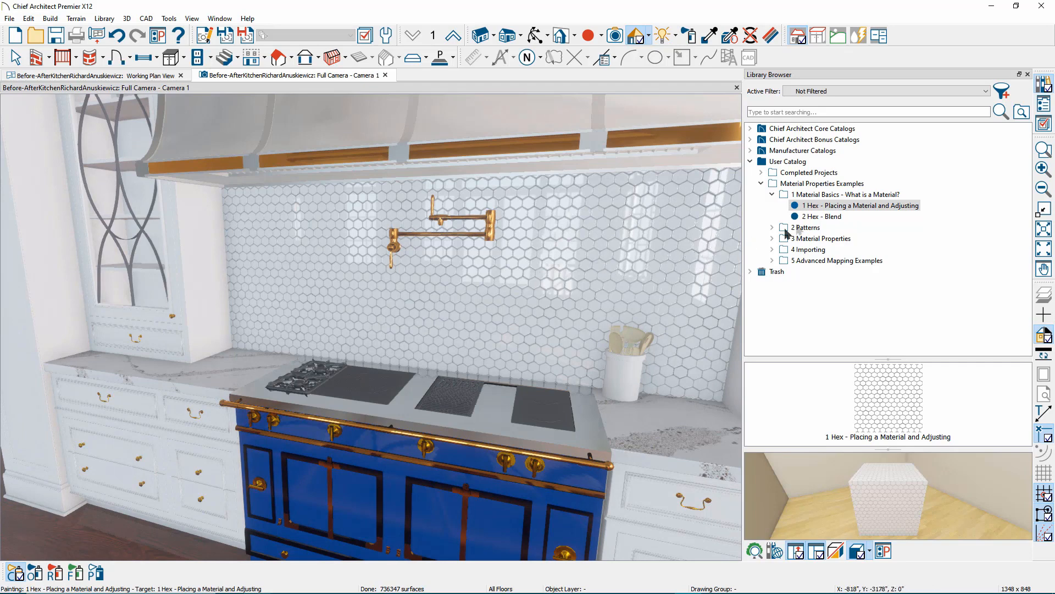
Apply the library material "2 Hex - Blend" to the backsplash and open its material definition.
{"action": "left_click", "coordinate": [821, 216]}
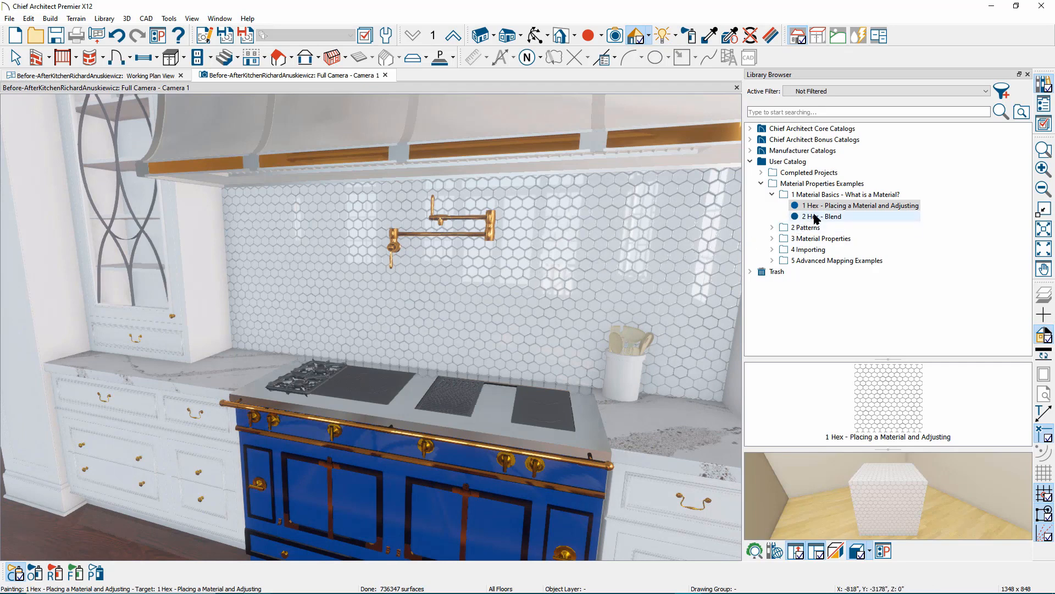
{"action": "left_click", "coordinate": [607, 245]}
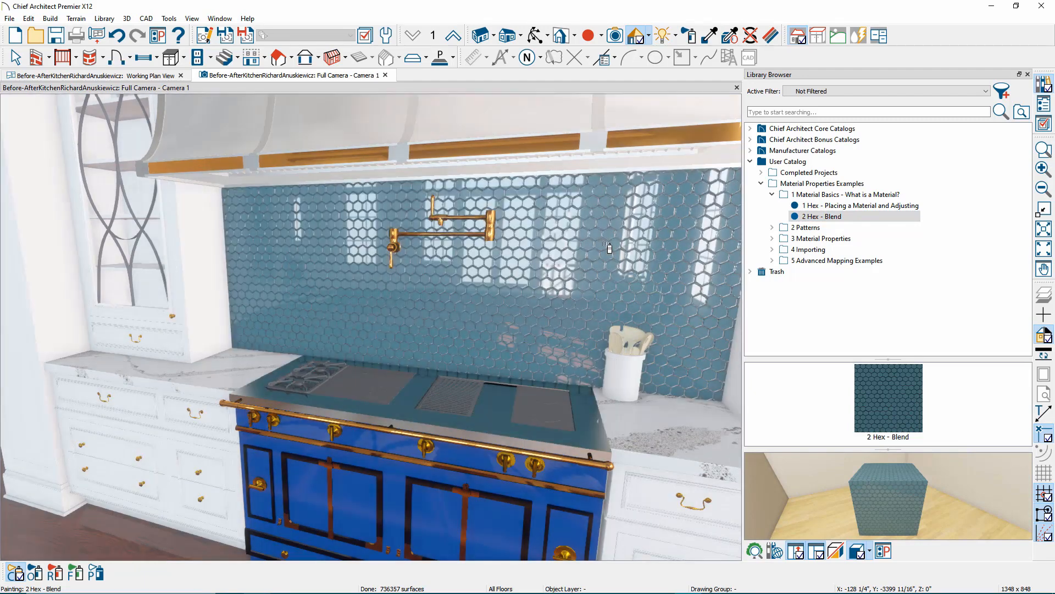
{"action": "left_click", "coordinate": [771, 36]}
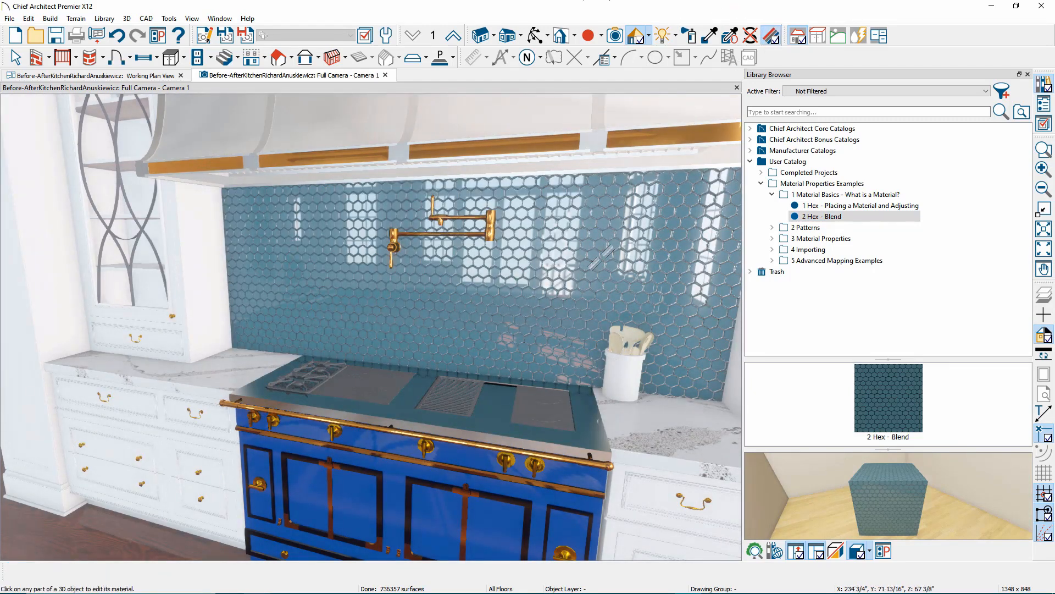
{"action": "left_click", "coordinate": [554, 262]}
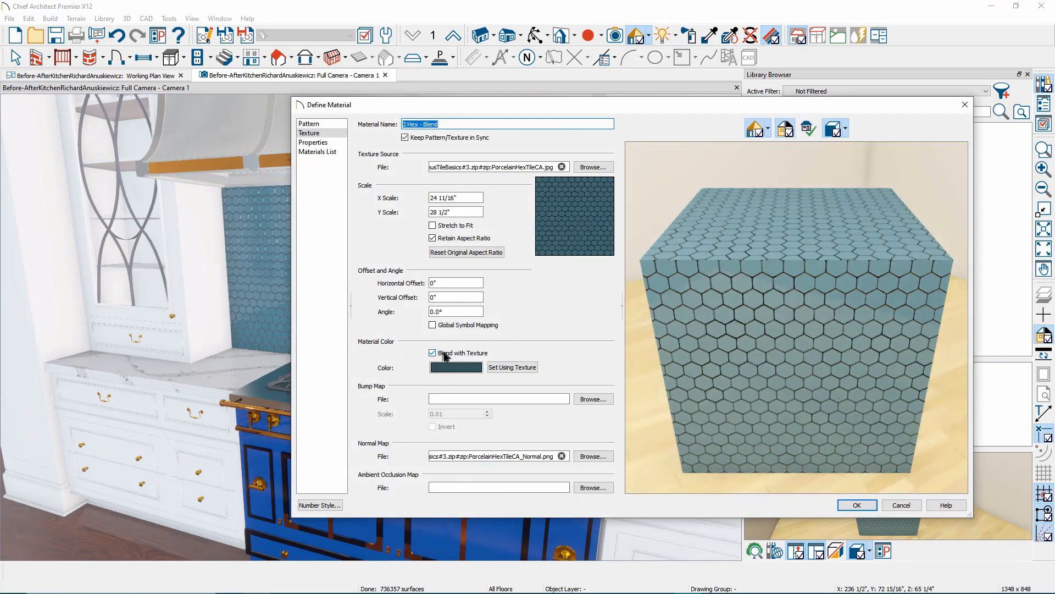
Toggle Blend with Texture off and back on, and set the blend color to gray (RGB 103, 103, 103).
{"action": "left_click", "coordinate": [467, 354]}
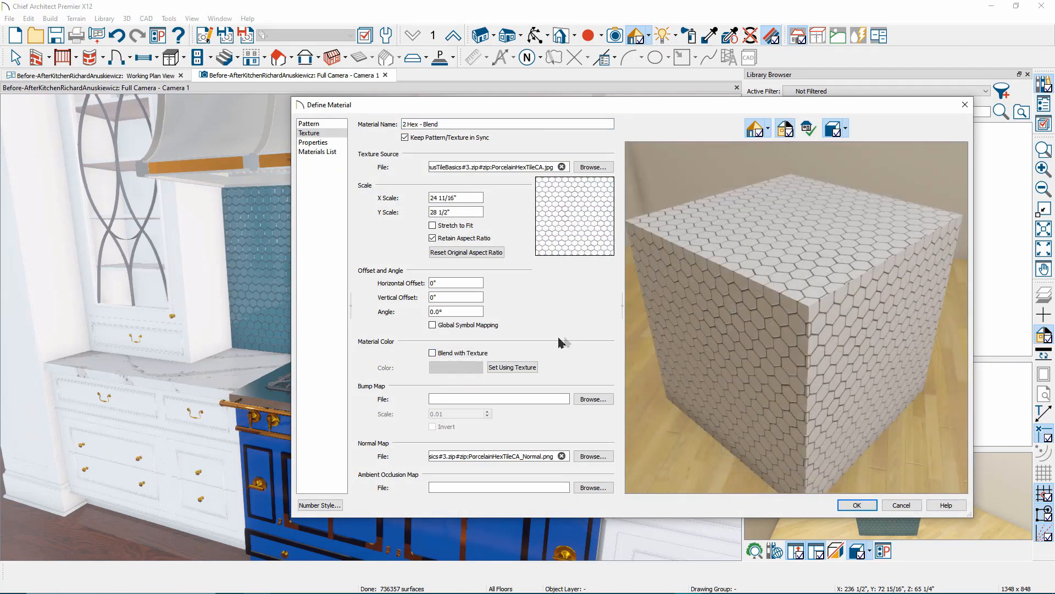
{"action": "left_click", "coordinate": [458, 353]}
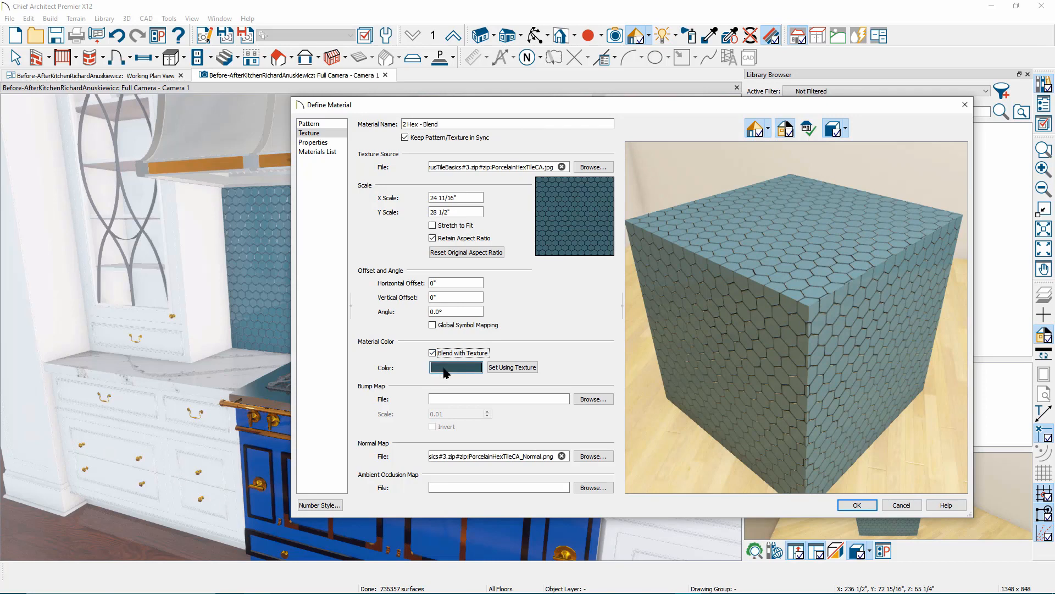
{"action": "left_click", "coordinate": [445, 367]}
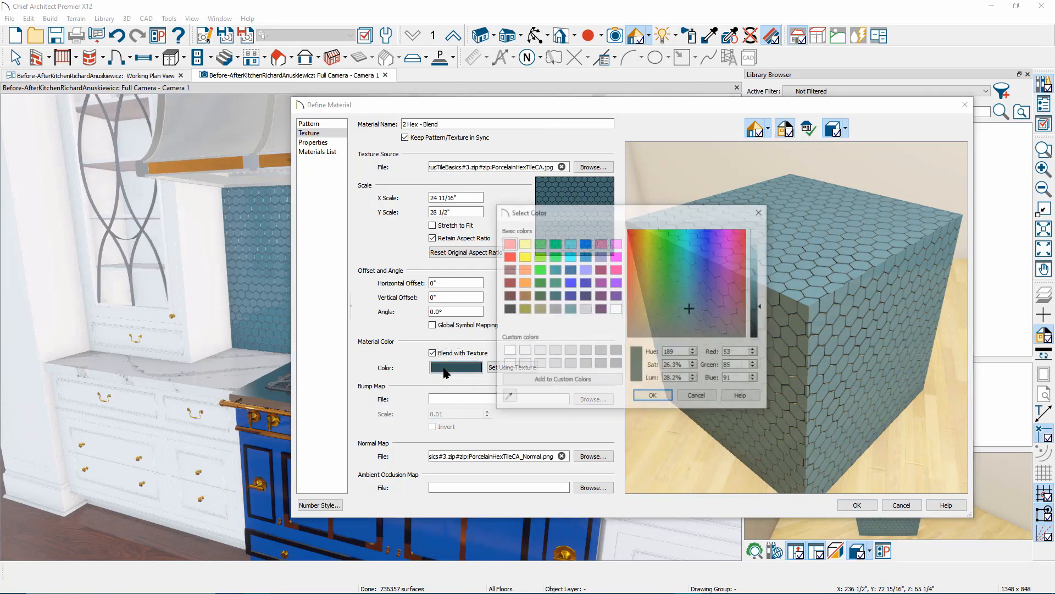
{"action": "left_click_drag", "start_coordinate": [678, 297], "coordinate": [697, 335]}
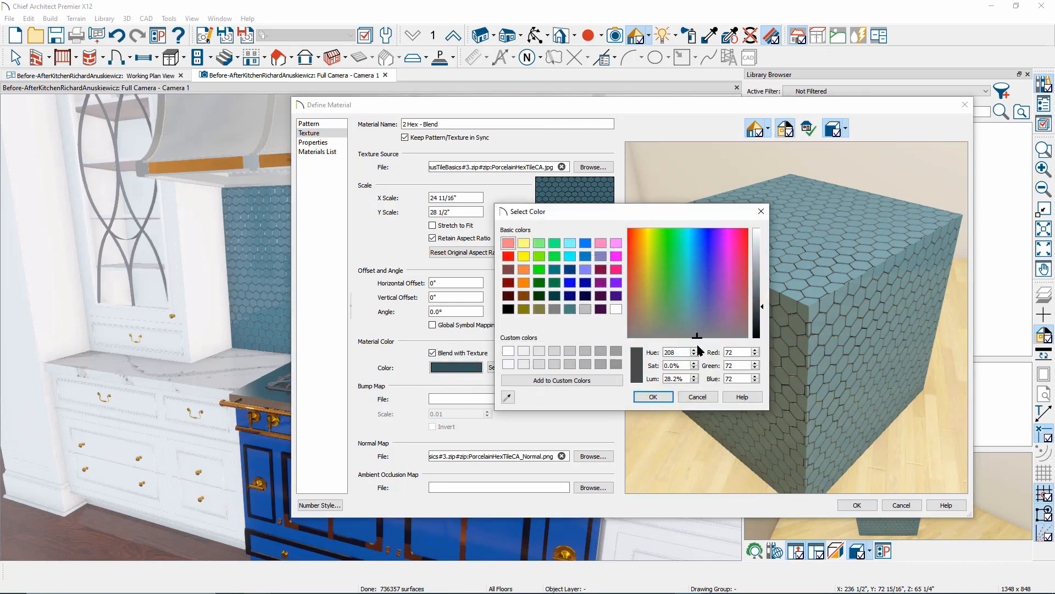
{"action": "left_click", "coordinate": [653, 396]}
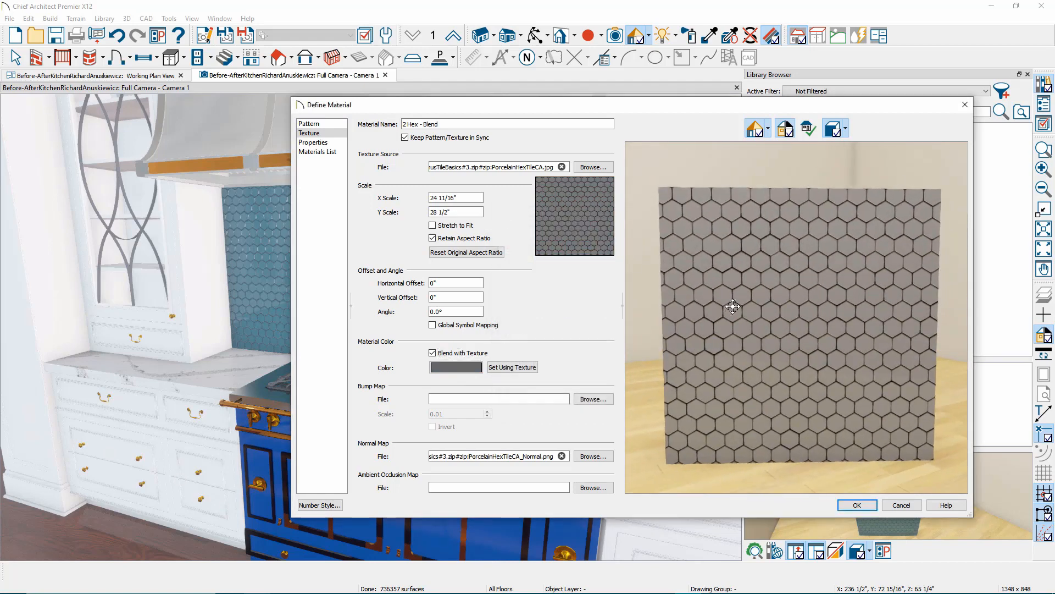
Change the blend color to dark red (RGB 81, 4, 4), inspect it on the preview cube, and discard the material changes.
{"action": "left_click", "coordinate": [451, 367]}
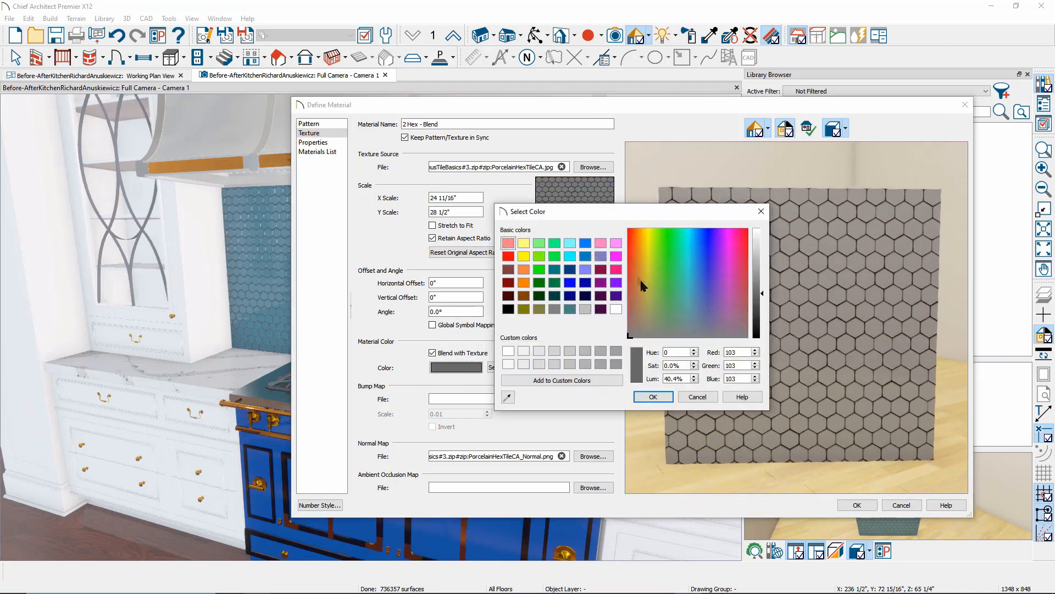
{"action": "left_click_drag", "start_coordinate": [642, 286], "coordinate": [630, 239]}
{"action": "left_click", "coordinate": [761, 319]}
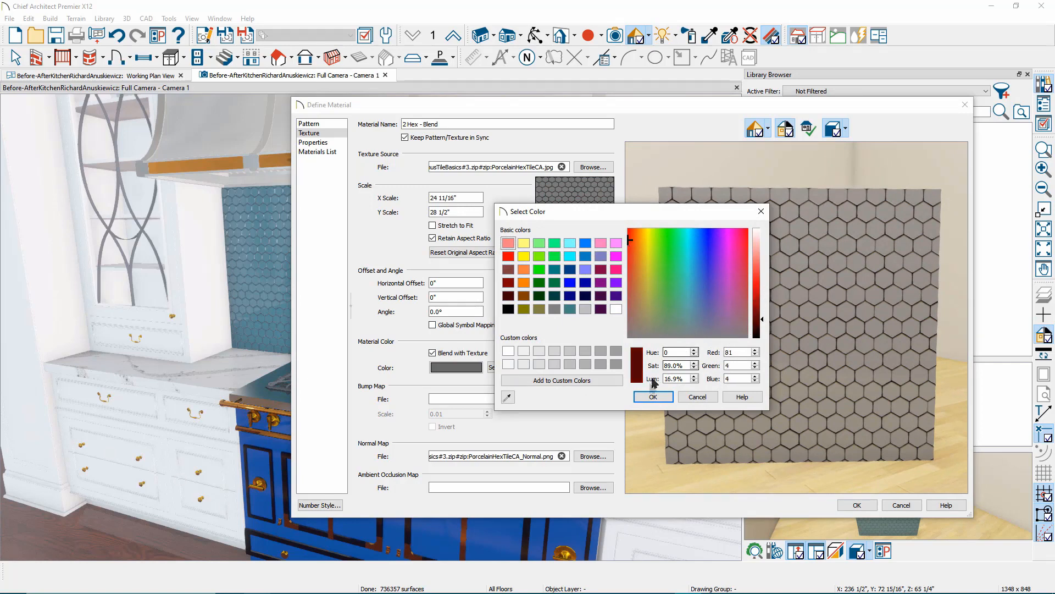
{"action": "left_click", "coordinate": [653, 396]}
{"action": "left_click_drag", "start_coordinate": [778, 393], "coordinate": [694, 371]}
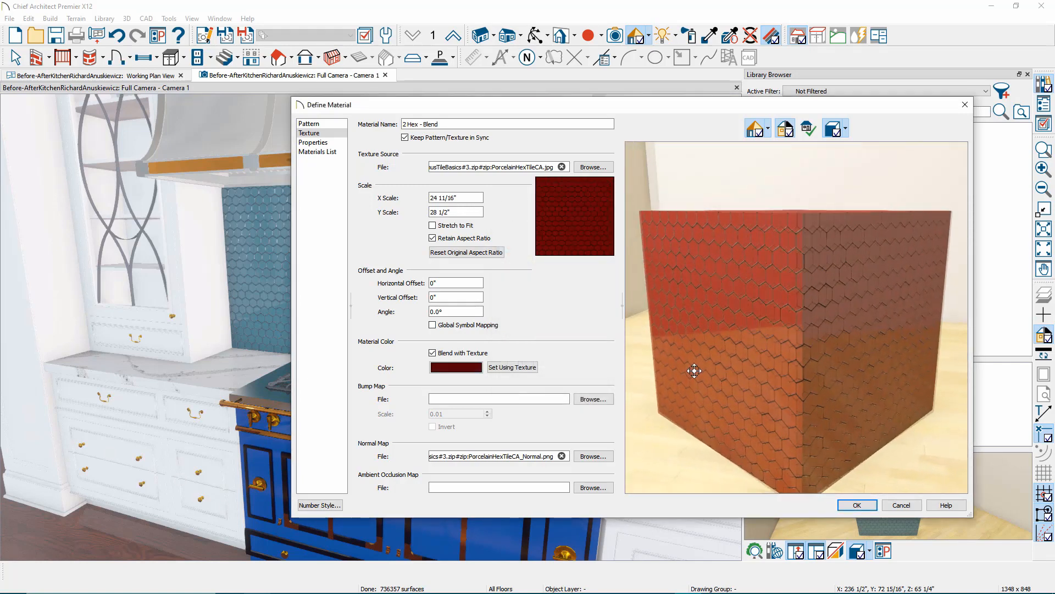
{"action": "left_click", "coordinate": [898, 506]}
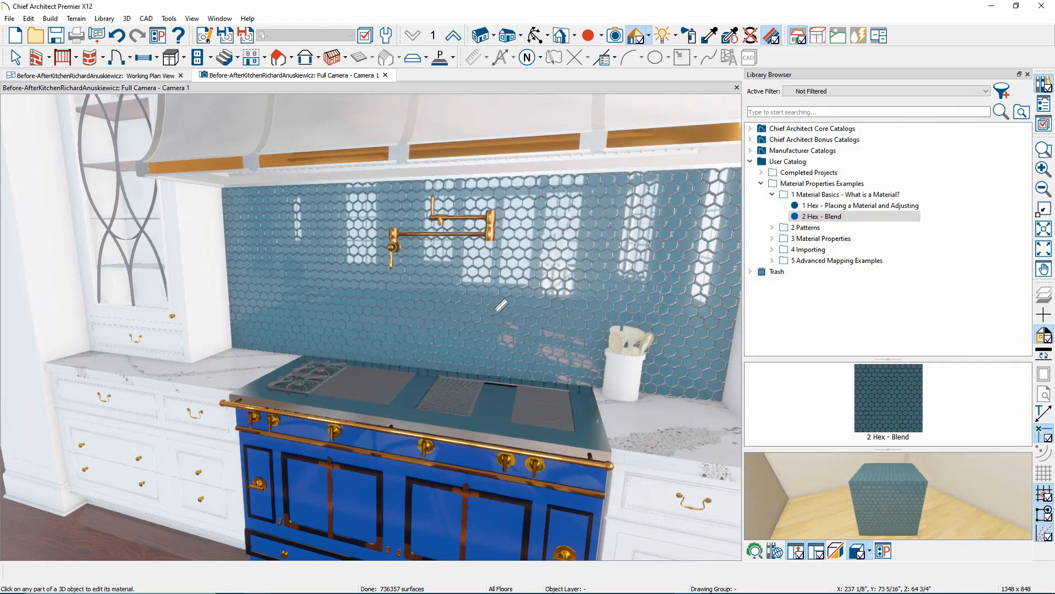
Switch the kitchen camera's rendering technique to Vector View.
{"action": "left_click", "coordinate": [875, 213]}
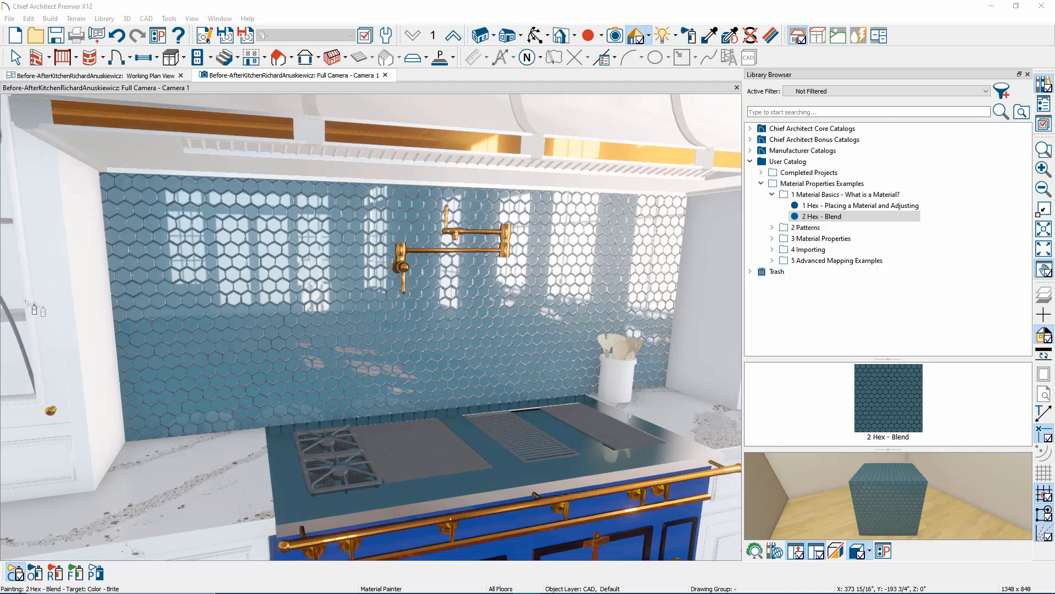
{"action": "left_click", "coordinate": [650, 36]}
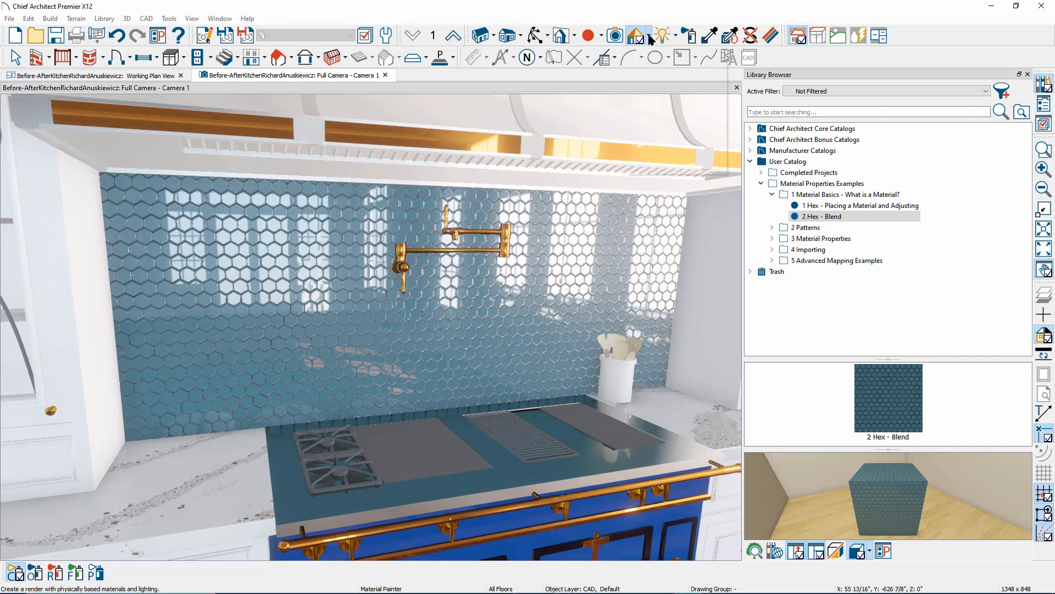
{"action": "left_click", "coordinate": [652, 65]}
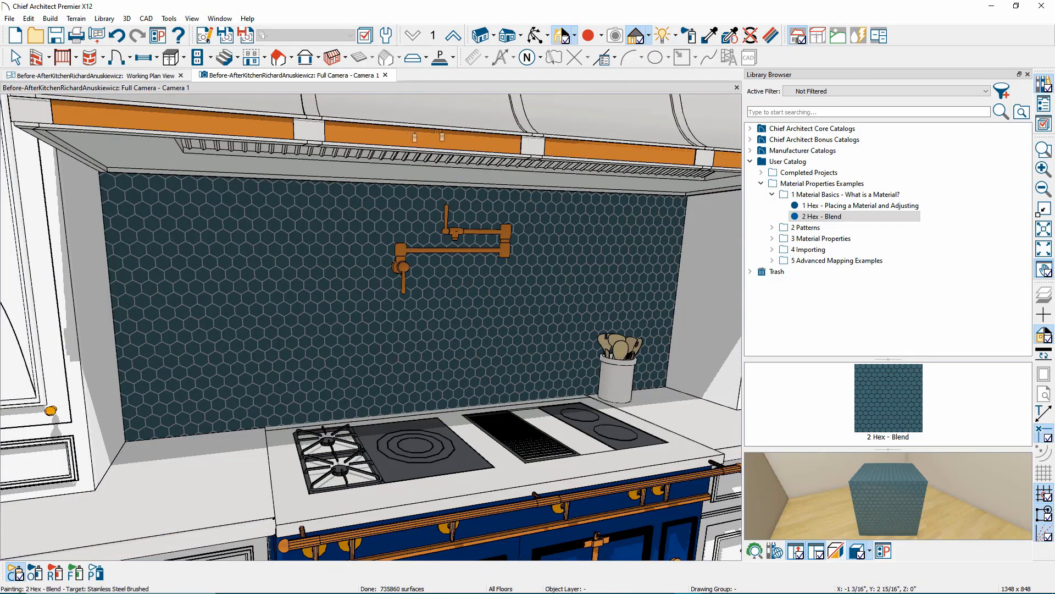
Apply "1 Hexagon Tile - Library Patterns" from the 2 Patterns folder to the backsplash.
{"action": "left_click", "coordinate": [772, 194]}
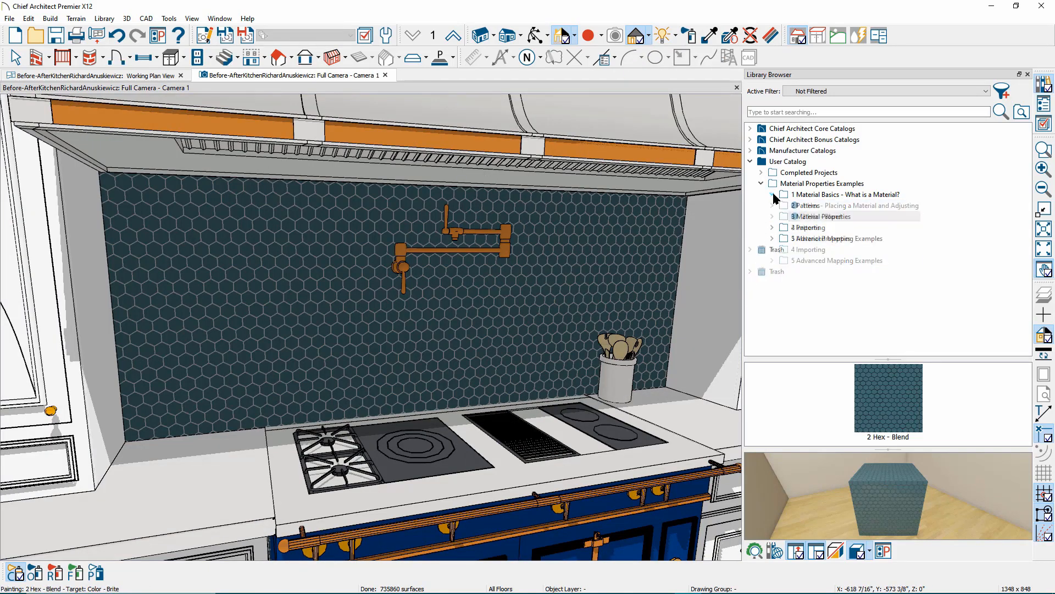
{"action": "left_click", "coordinate": [772, 205]}
{"action": "left_click", "coordinate": [820, 216]}
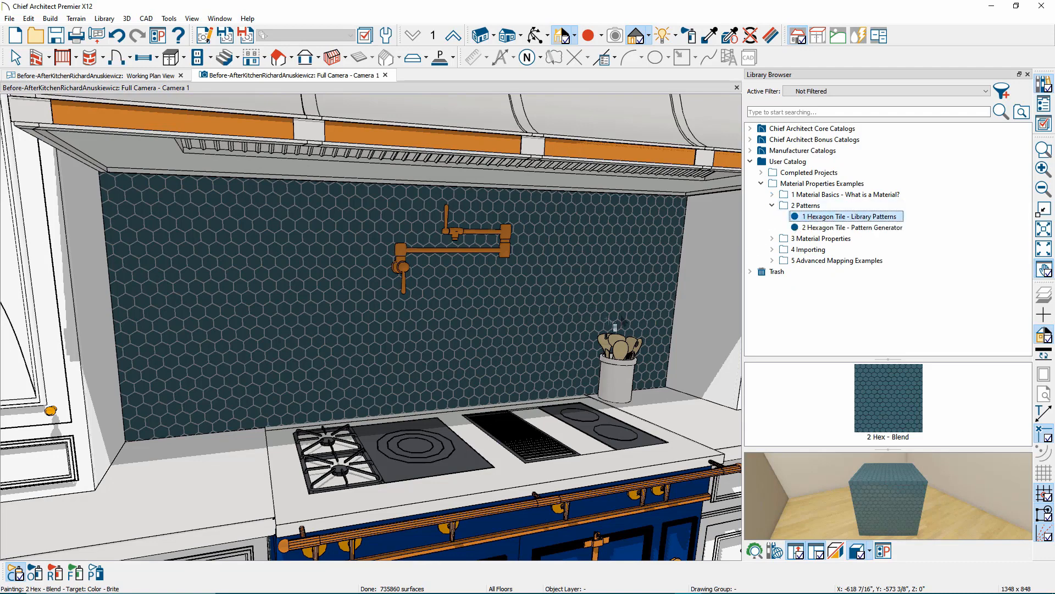
{"action": "left_click", "coordinate": [534, 308]}
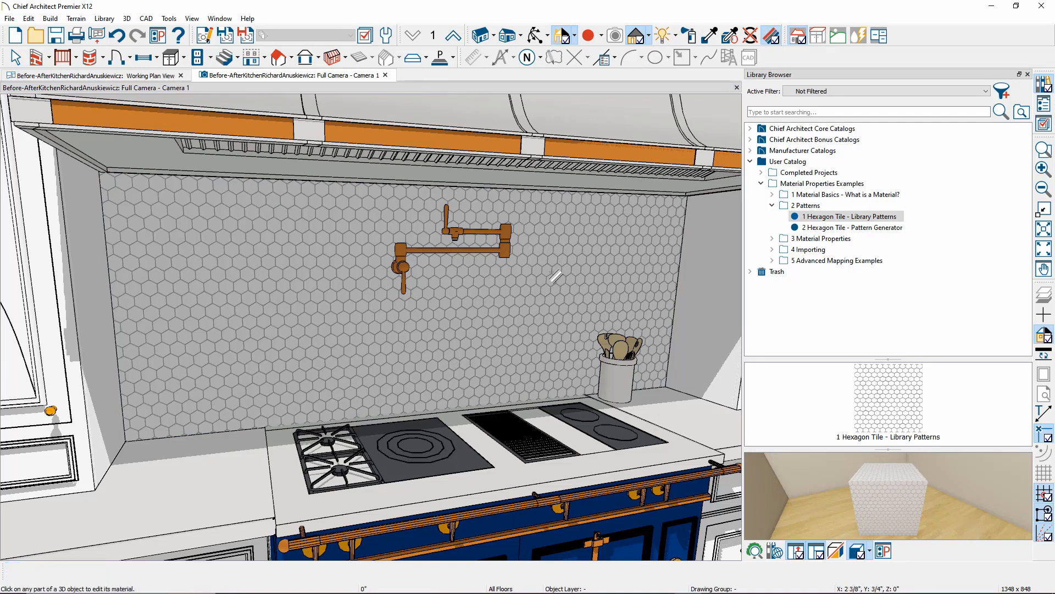
Open the hexagon tile backsplash's material definition and compare its texture settings with its pattern settings.
{"action": "left_click", "coordinate": [555, 276]}
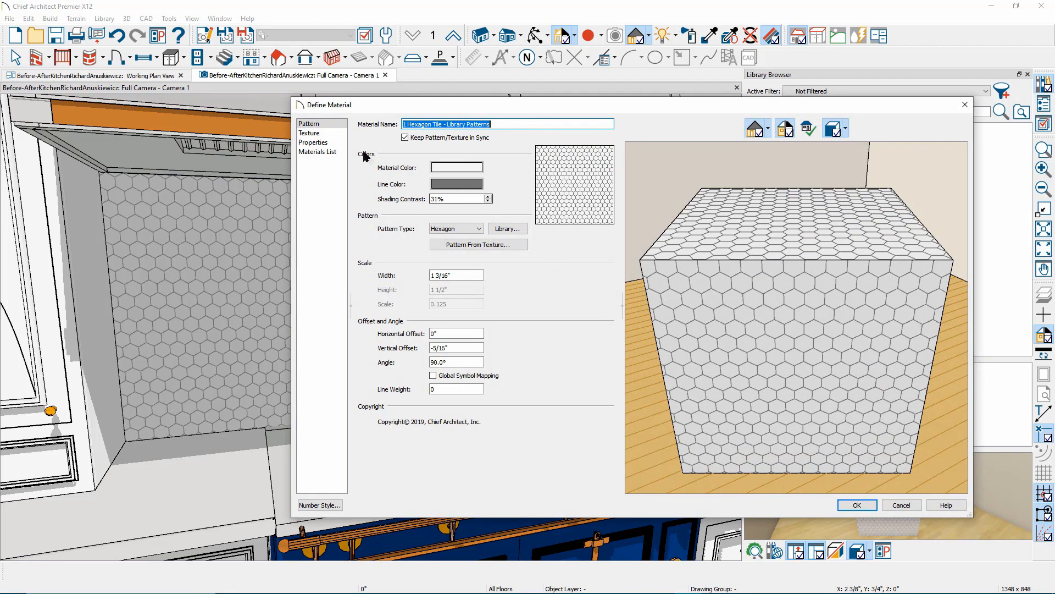
{"action": "left_click", "coordinate": [310, 133]}
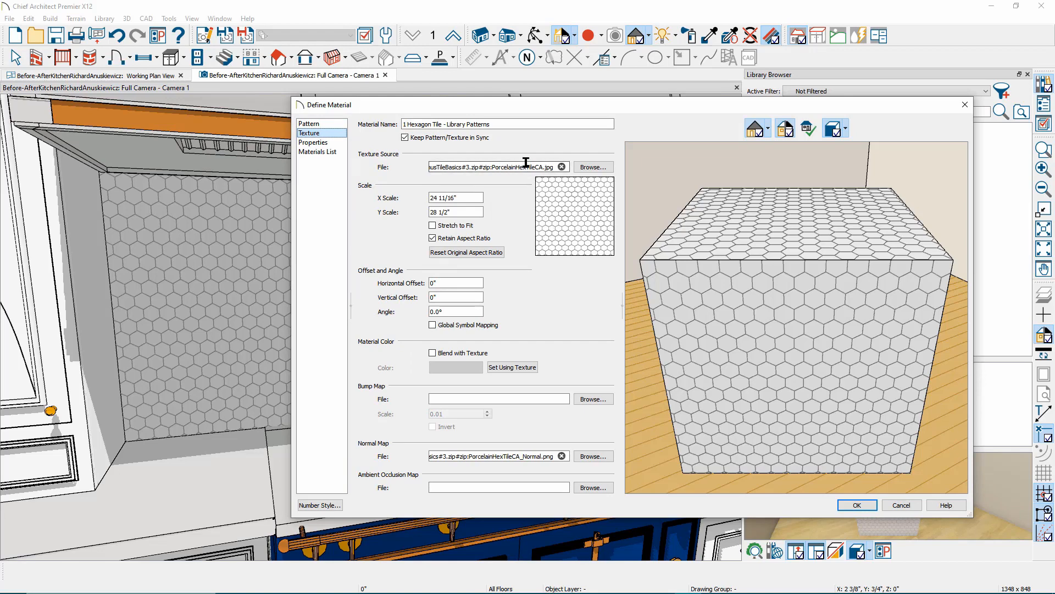
{"action": "left_click", "coordinate": [312, 124]}
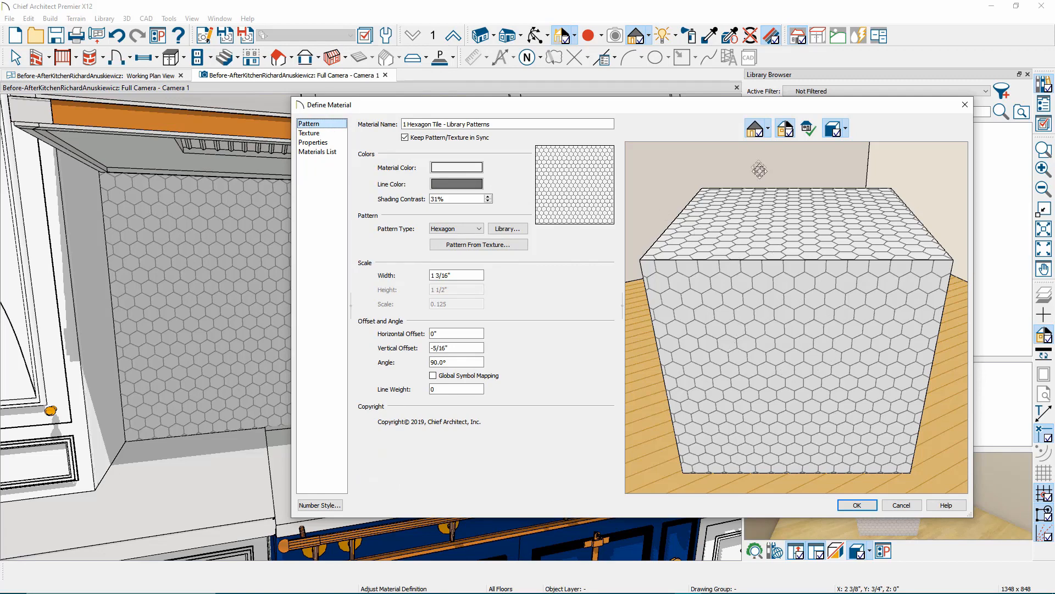
Show the material preview as Physically Based and review the texture's X scale and angle.
{"action": "left_click", "coordinate": [768, 131]}
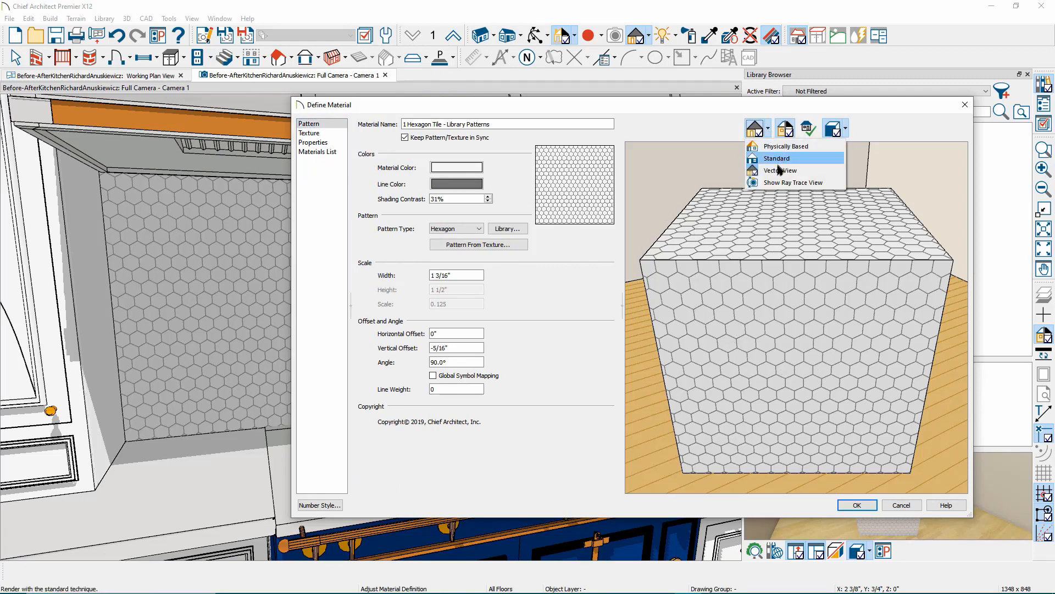
{"action": "left_click", "coordinate": [778, 149]}
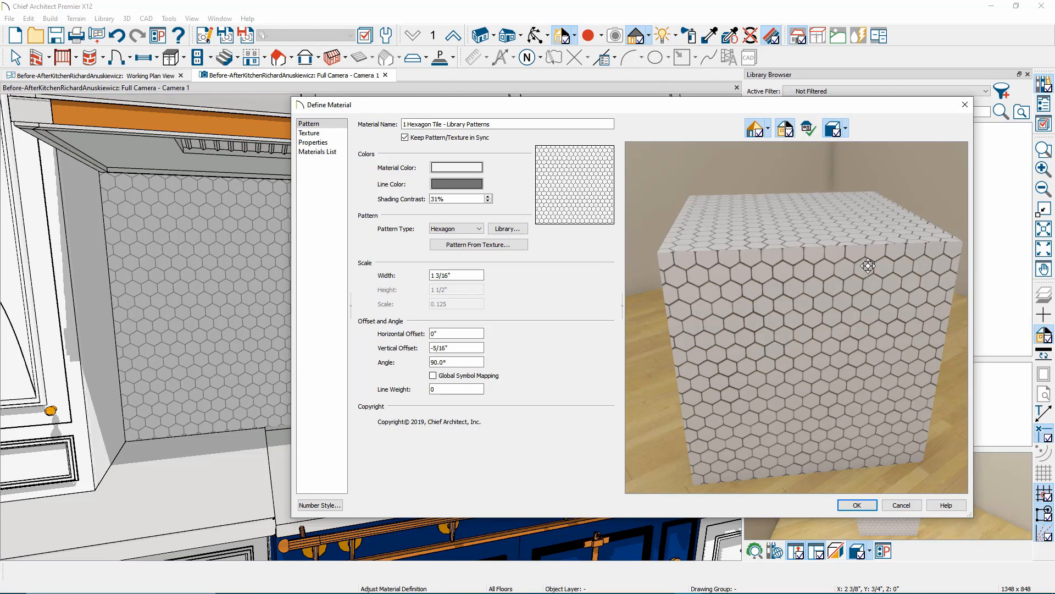
{"action": "left_click", "coordinate": [309, 133]}
{"action": "left_click", "coordinate": [456, 197]}
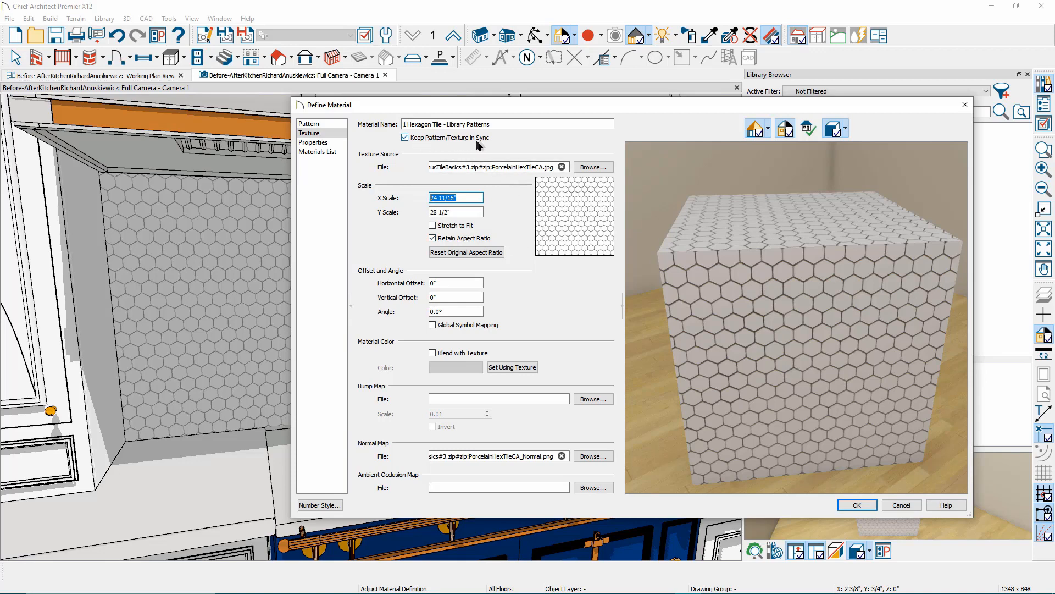
{"action": "left_click", "coordinate": [456, 311]}
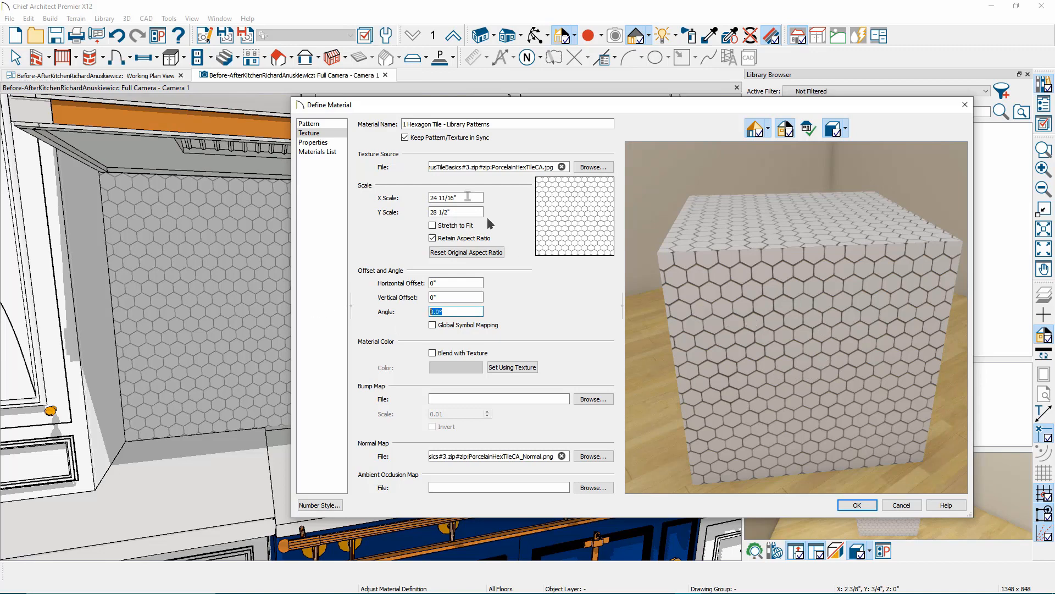
Return to the hexagon tile's pattern settings and show the material preview in Vector View.
{"action": "left_click", "coordinate": [319, 125]}
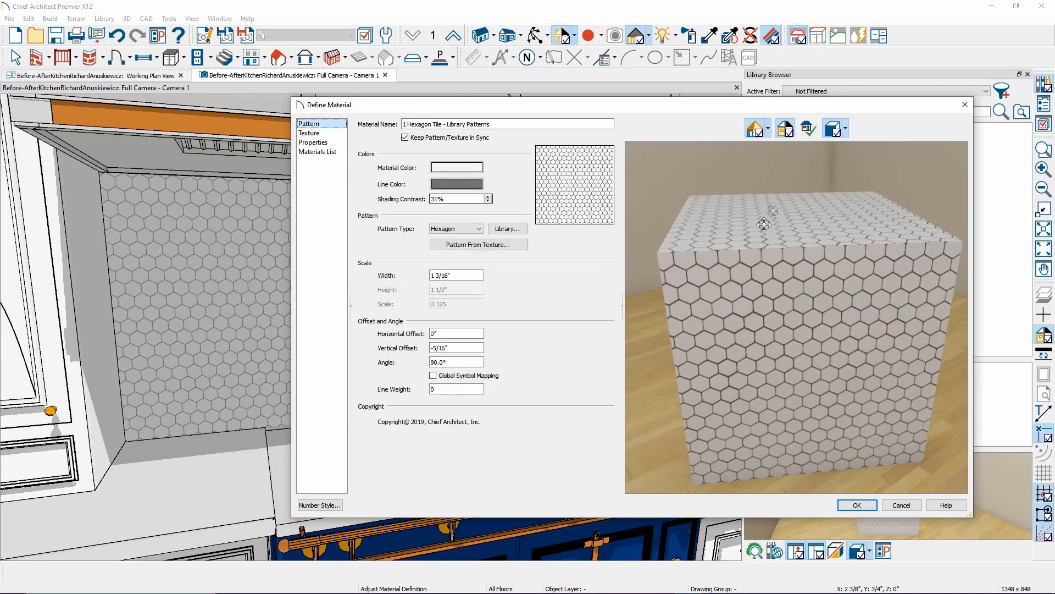
{"action": "left_click", "coordinate": [766, 131]}
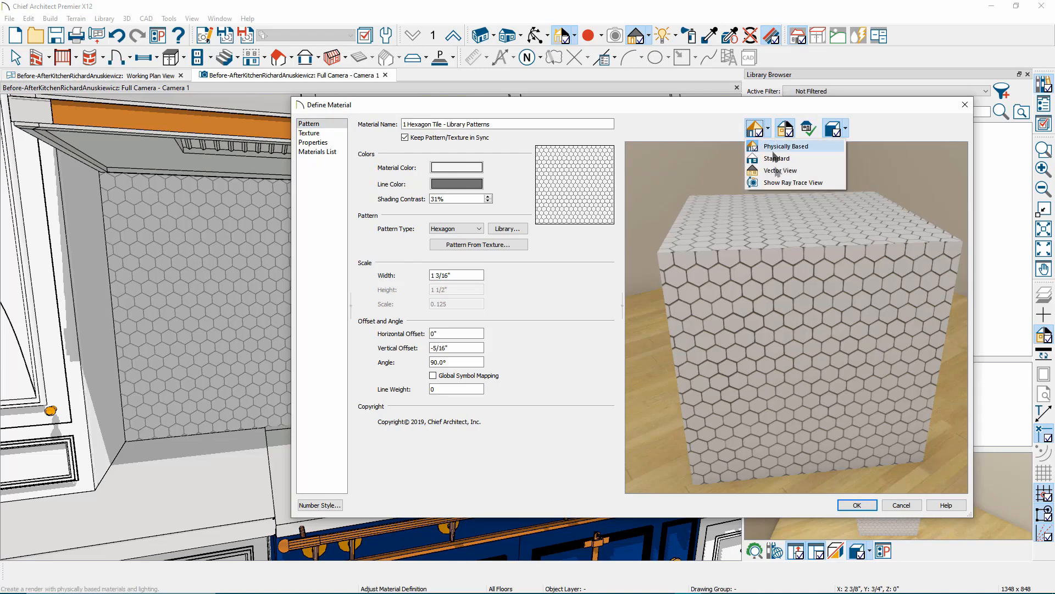
{"action": "left_click", "coordinate": [773, 171]}
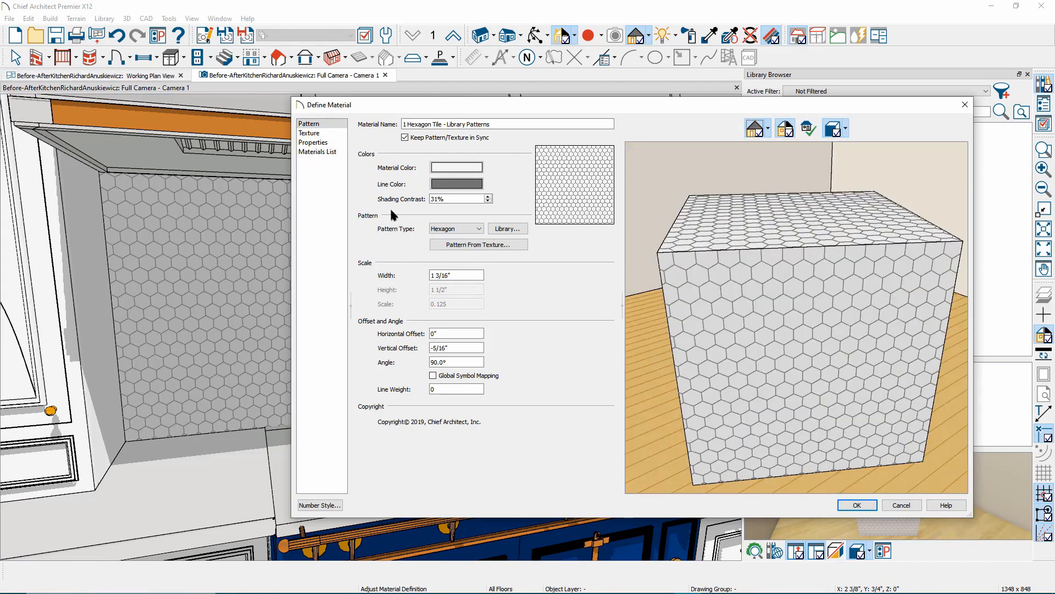
Try the Herringbone pattern type on the hexagon tile material and switch it back to Hexagon.
{"action": "left_click", "coordinate": [462, 229]}
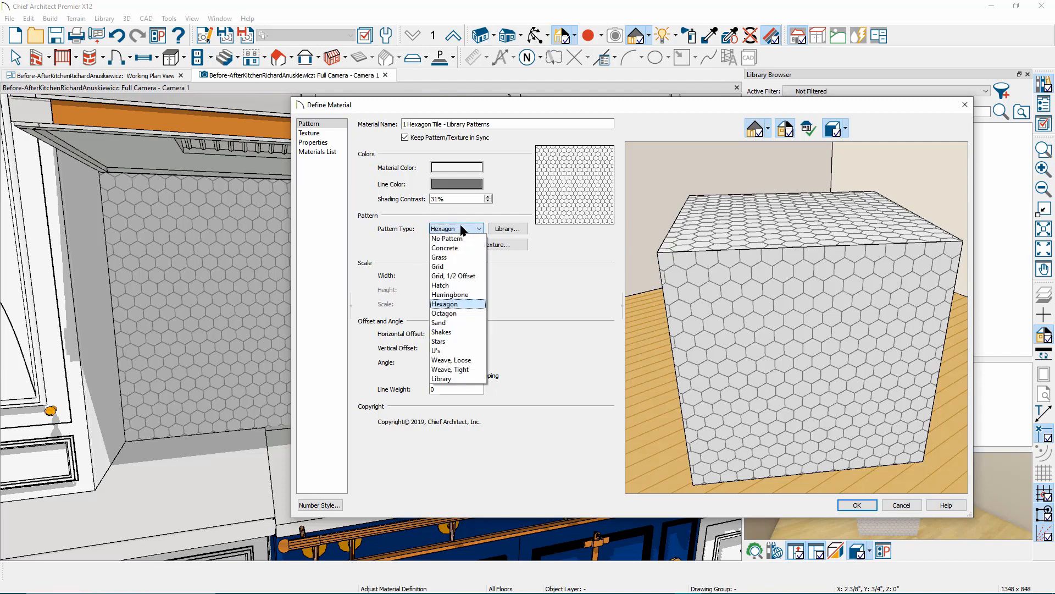
{"action": "left_click", "coordinate": [455, 294]}
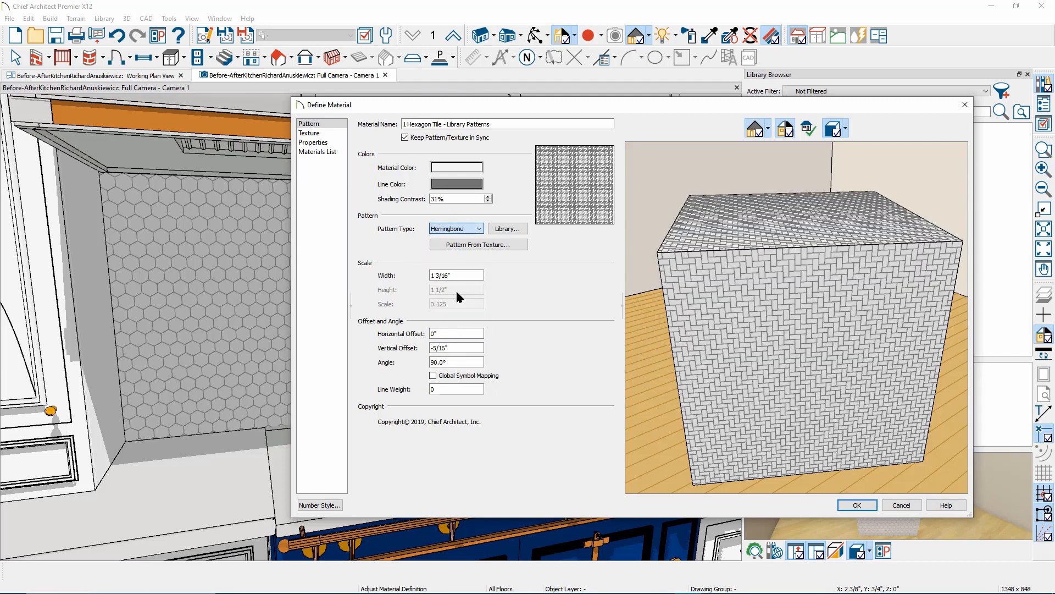
{"action": "left_click", "coordinate": [458, 227]}
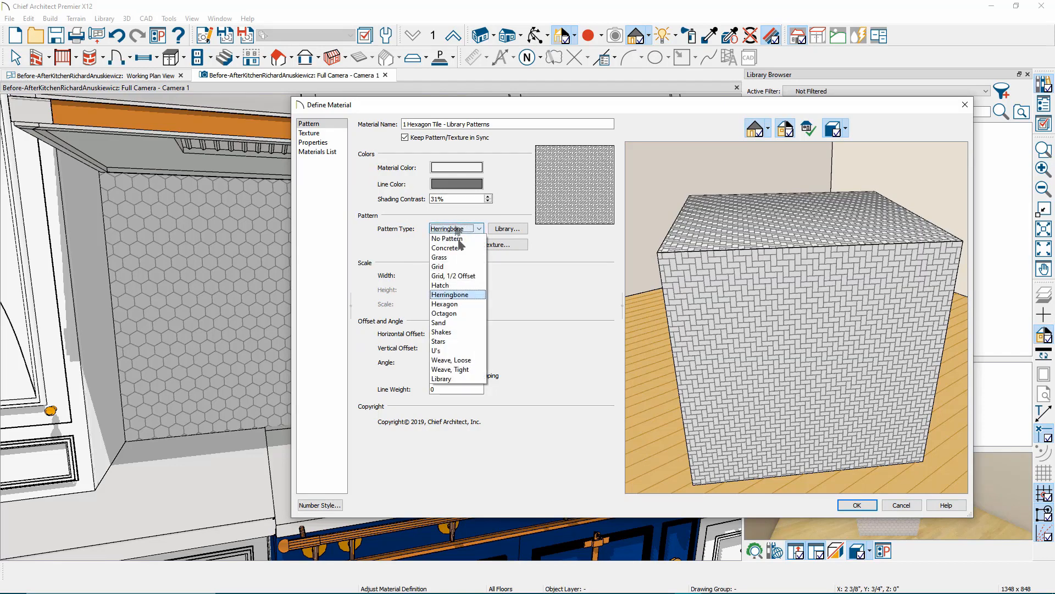
{"action": "left_click", "coordinate": [451, 306]}
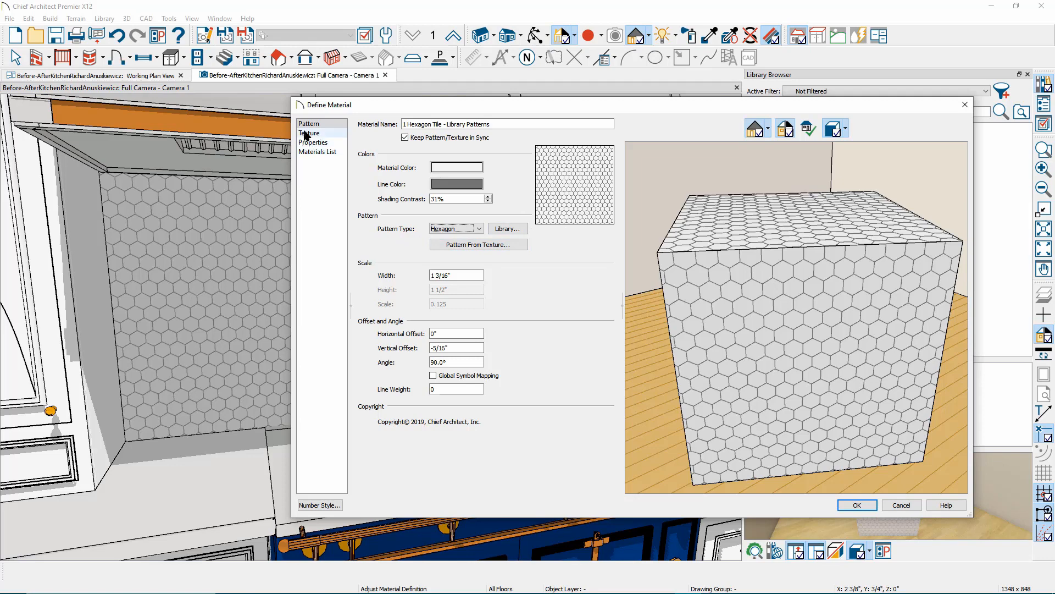
Compare the angle of the material's pattern with the angle of its texture and return to the pattern settings.
{"action": "left_click", "coordinate": [471, 365]}
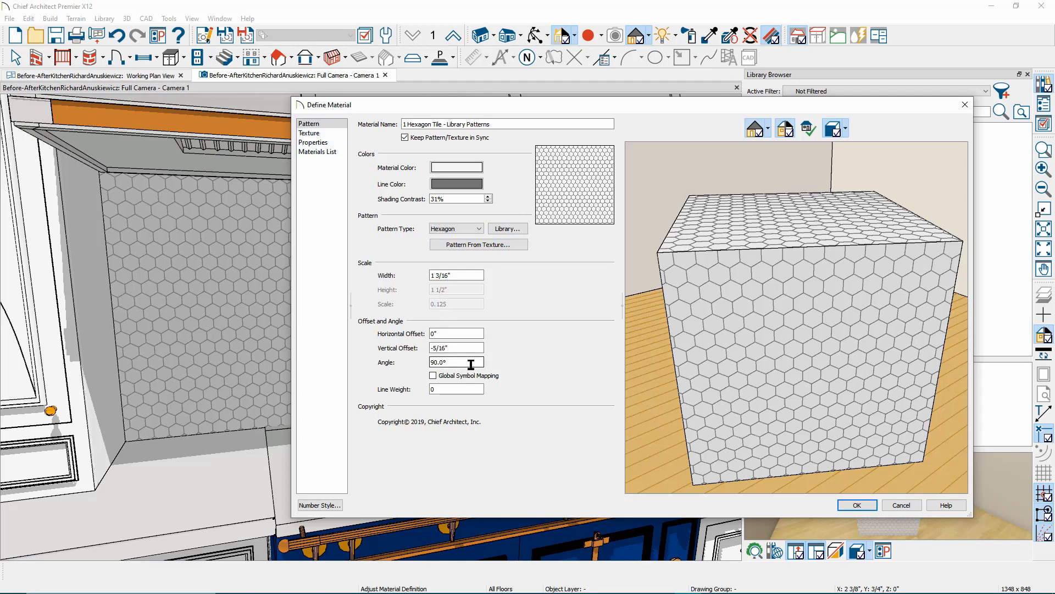
{"action": "left_click_drag", "start_coordinate": [471, 365], "coordinate": [371, 356]}
{"action": "left_click", "coordinate": [322, 134]}
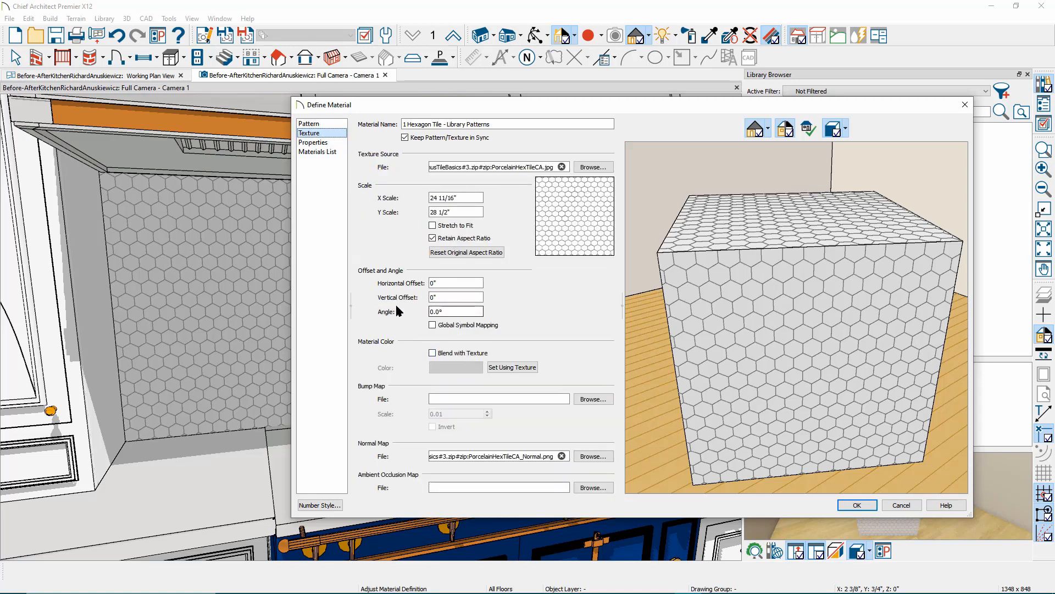
{"action": "left_click", "coordinate": [323, 124]}
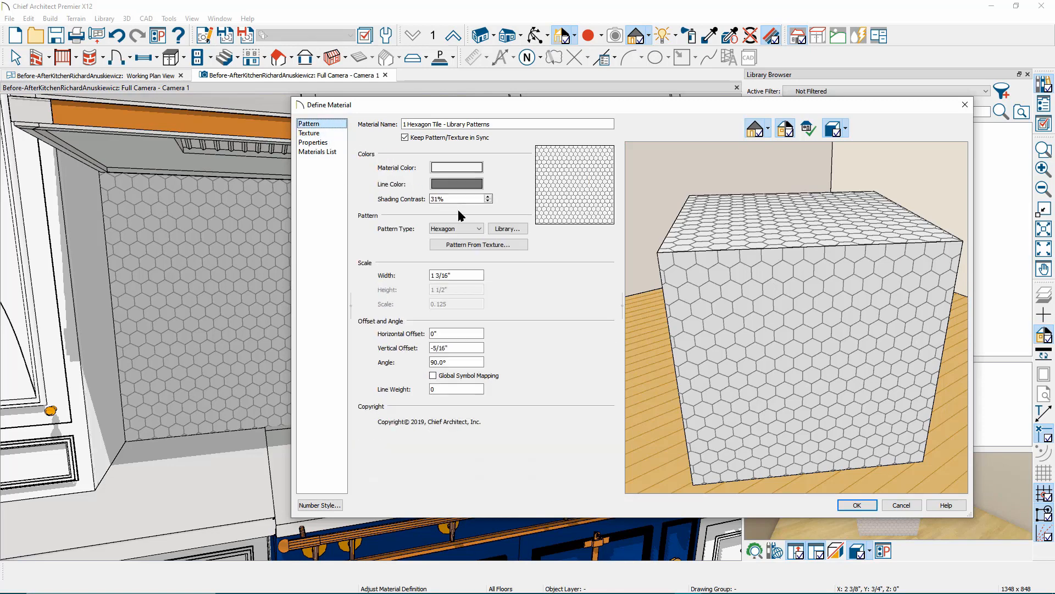
Turn off Keep Pattern/Texture in Sync and set the pattern's angle to 0°.
{"action": "left_click", "coordinate": [439, 139]}
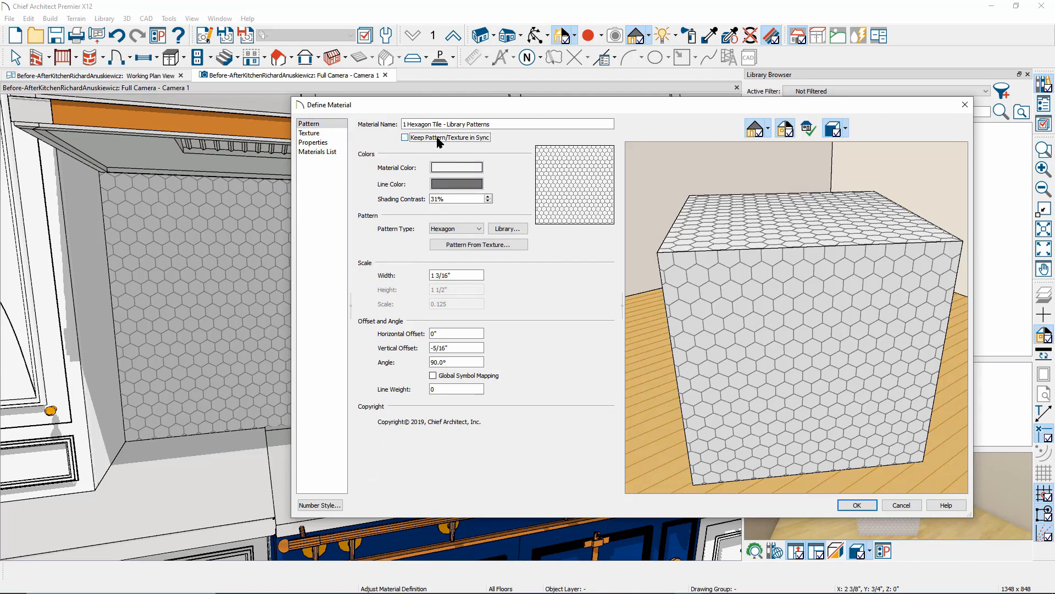
{"action": "left_click_drag", "start_coordinate": [457, 363], "coordinate": [235, 341]}
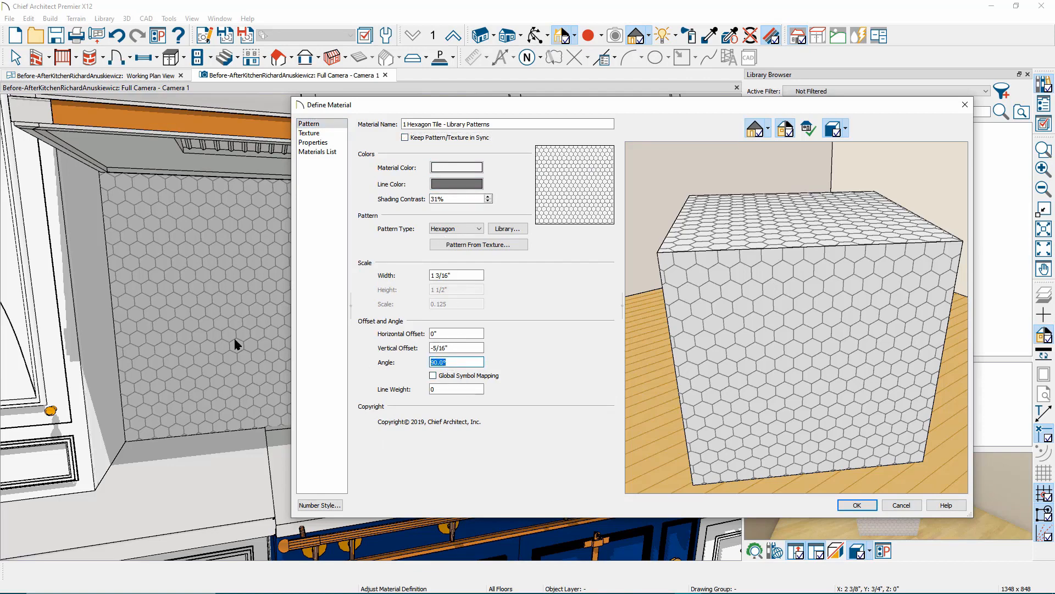
{"action": "type", "text": "0"}
{"action": "key", "text": "Tab"}
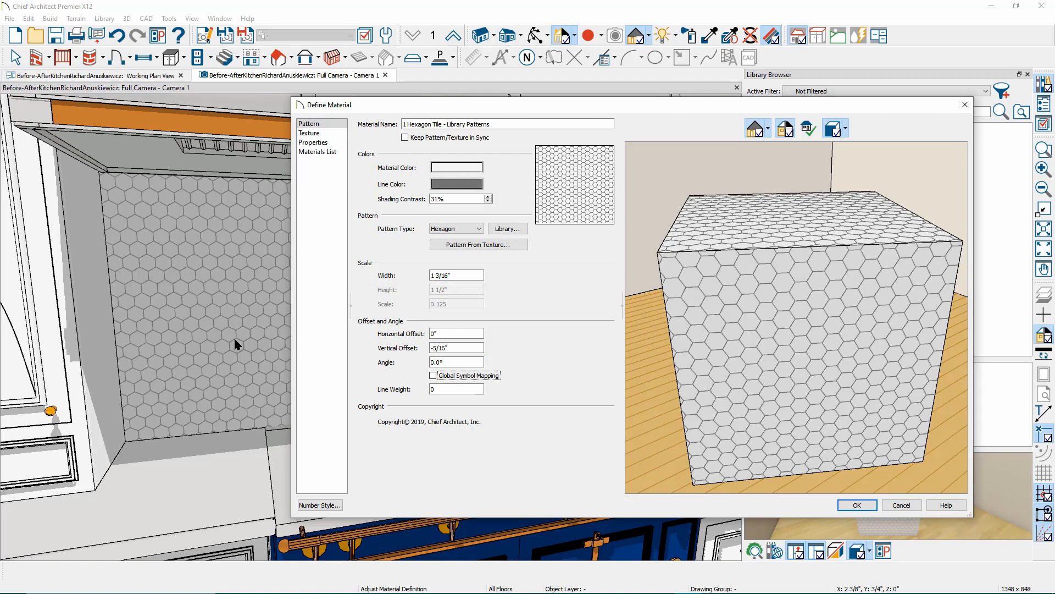
Check the material preview as Physically Based and return it to Vector View.
{"action": "left_click", "coordinate": [768, 131]}
{"action": "left_click", "coordinate": [775, 146]}
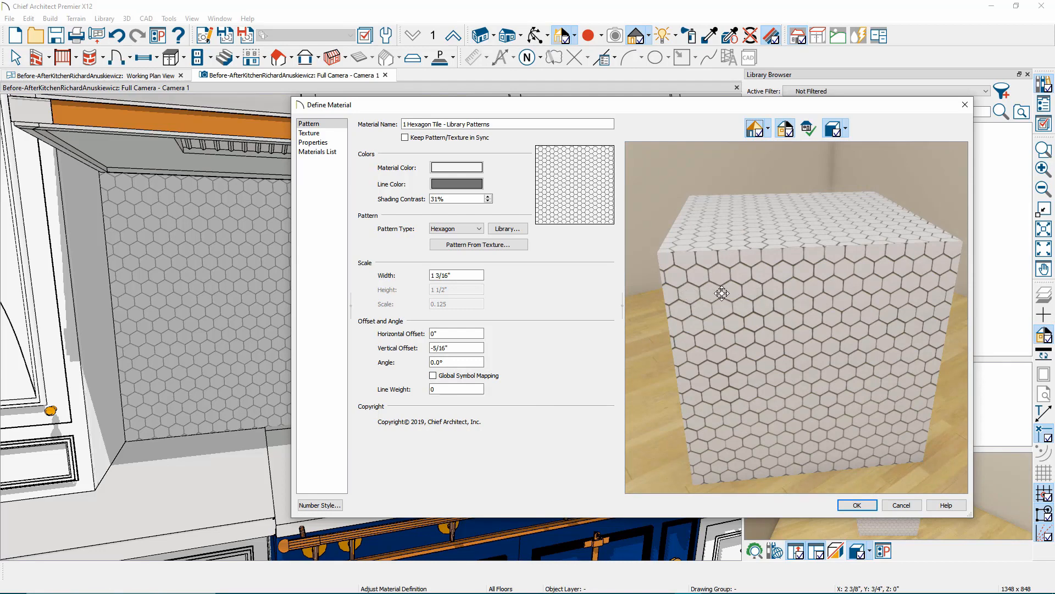
{"action": "left_click", "coordinate": [310, 126]}
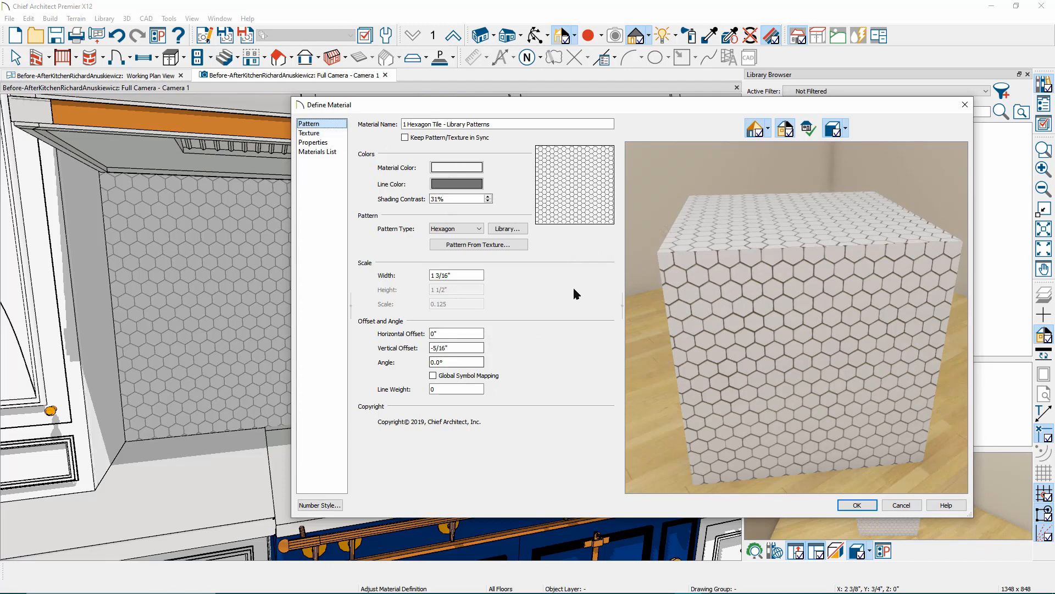
{"action": "left_click", "coordinate": [767, 130]}
{"action": "left_click", "coordinate": [775, 160]}
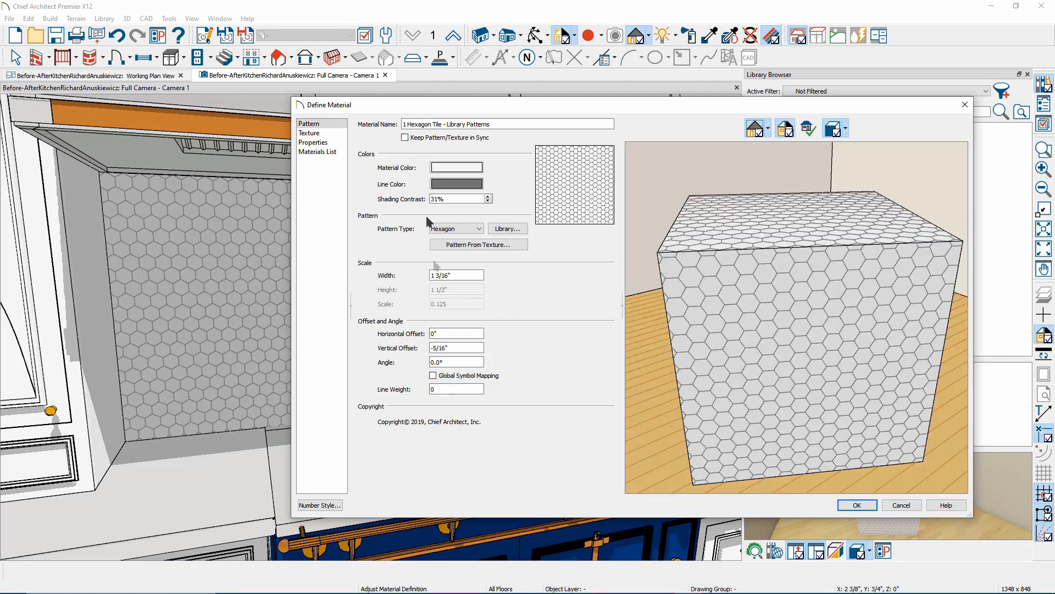
Set the pattern's angle to 90° and show the material preview as Physically Based.
{"action": "left_click_drag", "start_coordinate": [461, 363], "coordinate": [264, 351]}
{"action": "key", "text": "Tab"}
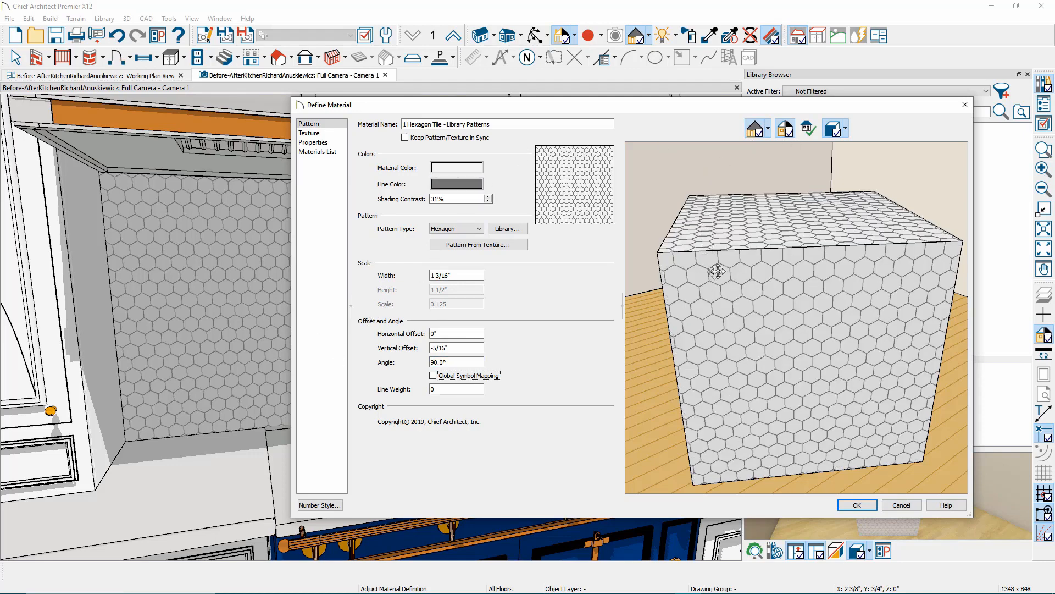
{"action": "left_click", "coordinate": [768, 129]}
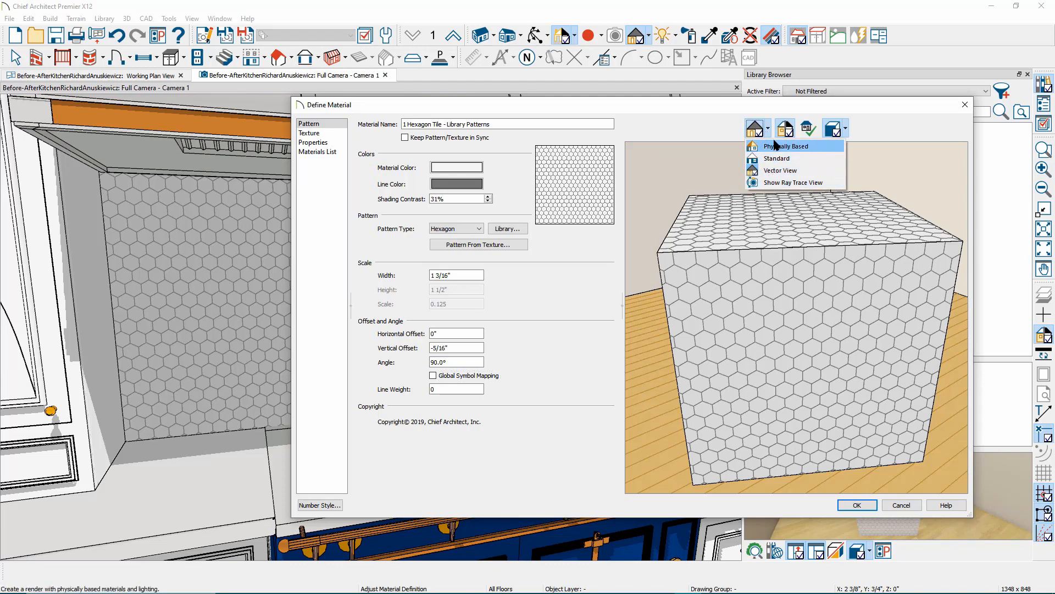
{"action": "left_click", "coordinate": [775, 145]}
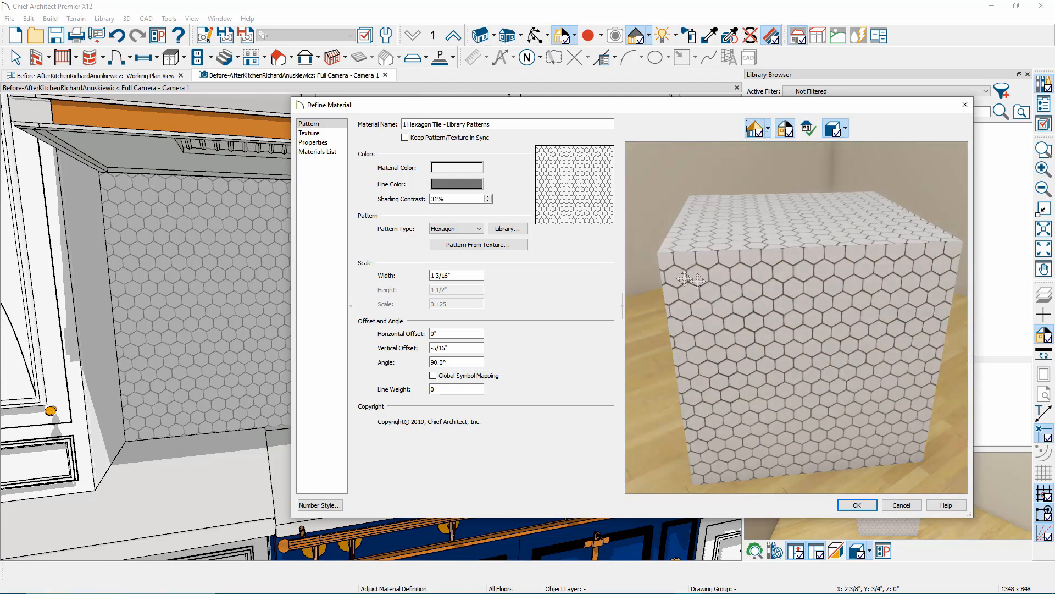
Turn on Keep Pattern/Texture in Sync and set the pattern's angle to 0°.
{"action": "left_click", "coordinate": [431, 137]}
{"action": "left_click", "coordinate": [454, 363]}
{"action": "type", "text": "0"}
{"action": "key", "text": "Tab"}
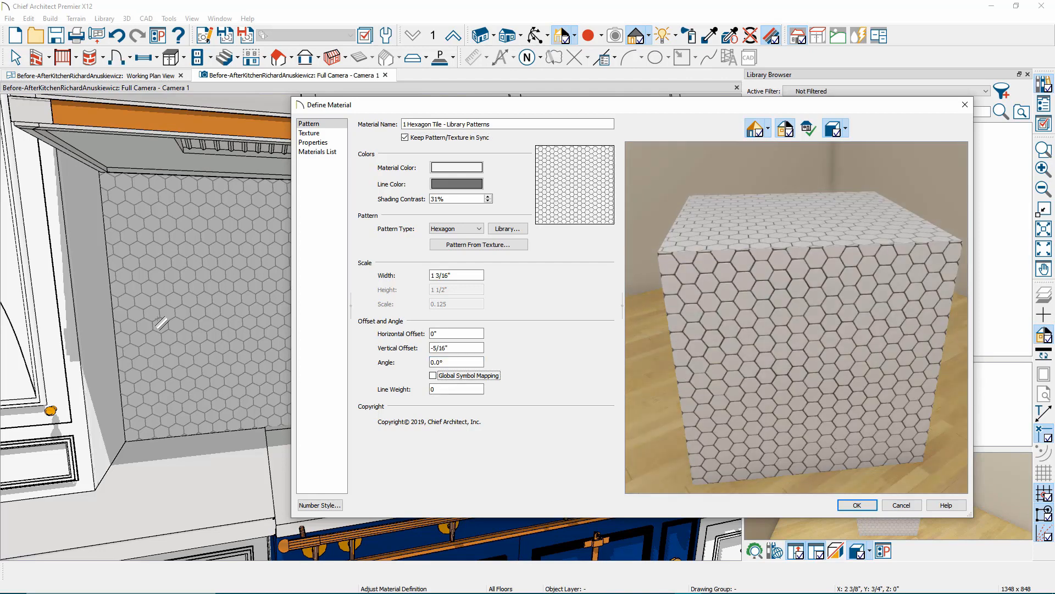
Show the material preview in Vector View and review the angle in the texture settings.
{"action": "left_click", "coordinate": [768, 129]}
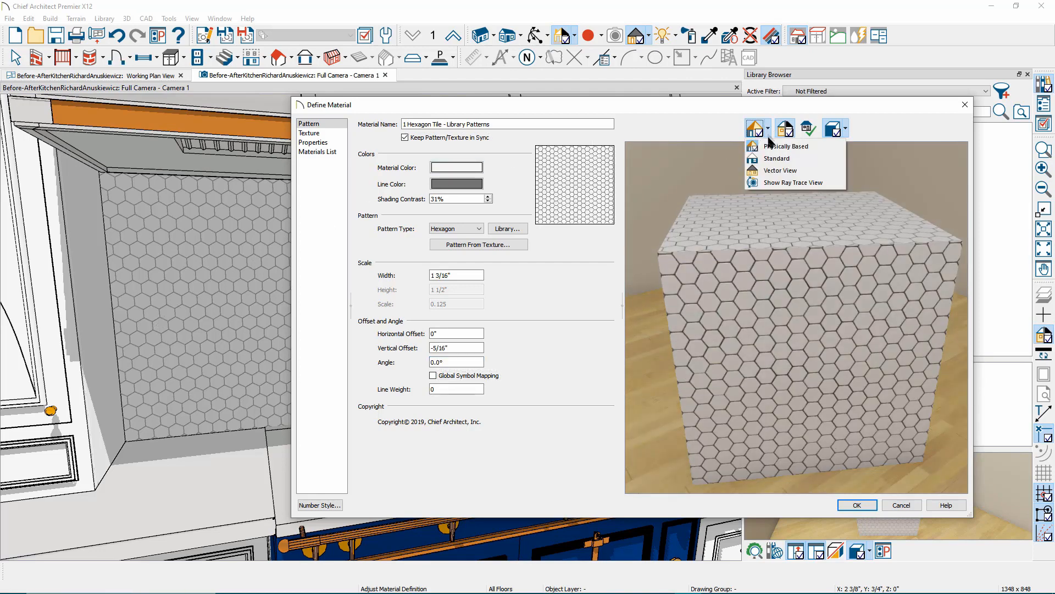
{"action": "left_click", "coordinate": [770, 174]}
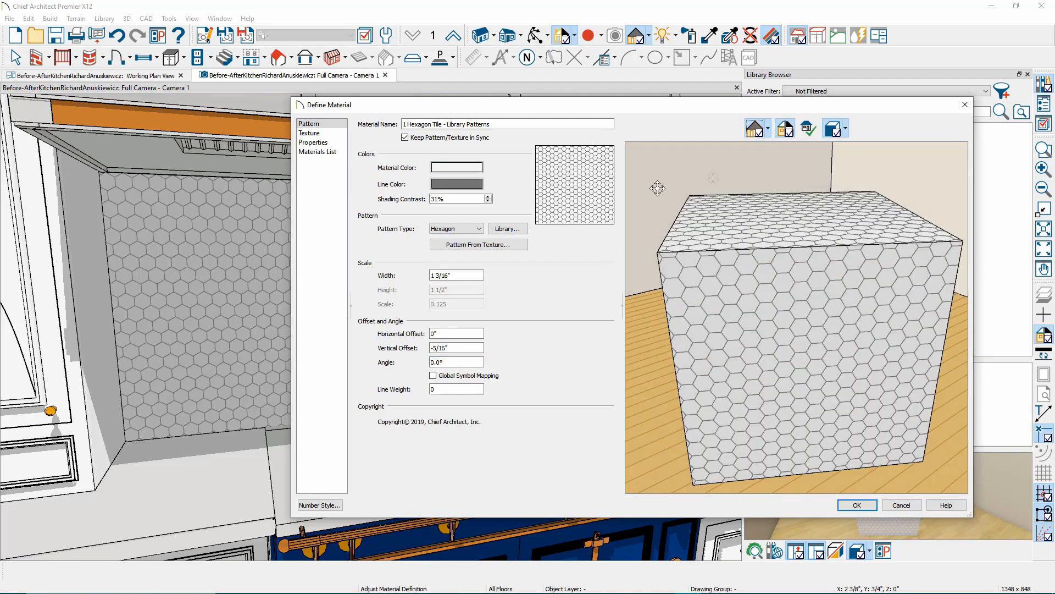
{"action": "left_click", "coordinate": [308, 133]}
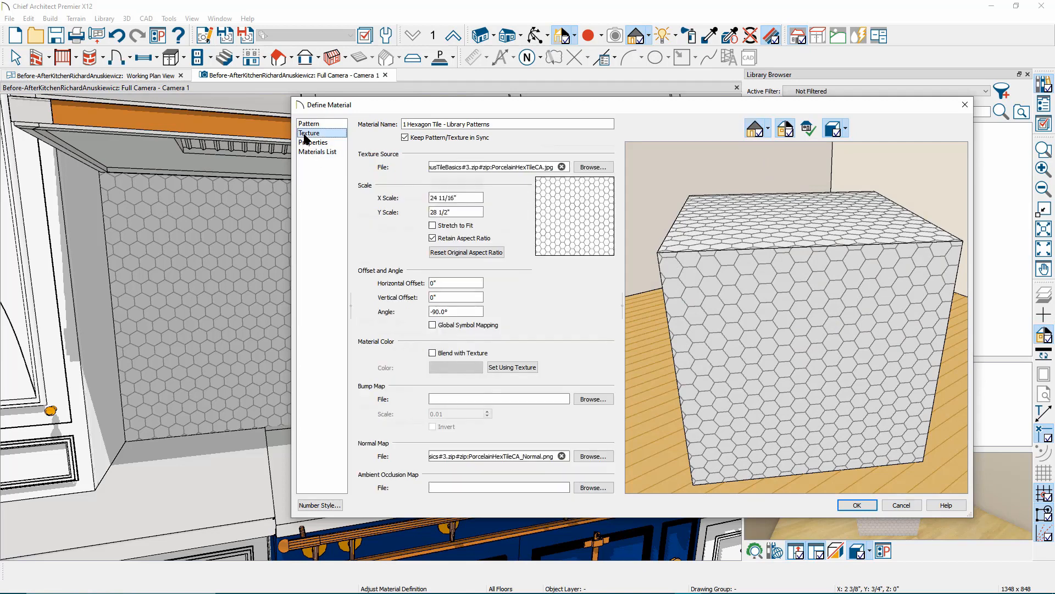
{"action": "double_click", "coordinate": [470, 311]}
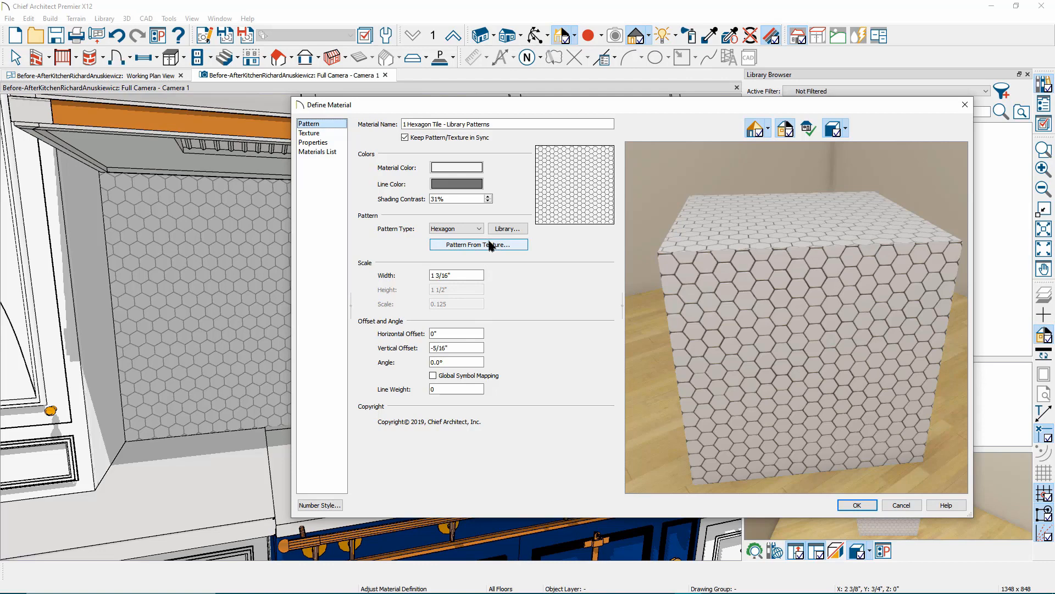
Browse the core catalog's Framing fill patterns, previewing Framing 16 oc, Framing 24 oc and Planking 2x4, and close the library without choosing one.
{"action": "left_click", "coordinate": [475, 227]}
{"action": "left_click", "coordinate": [472, 228]}
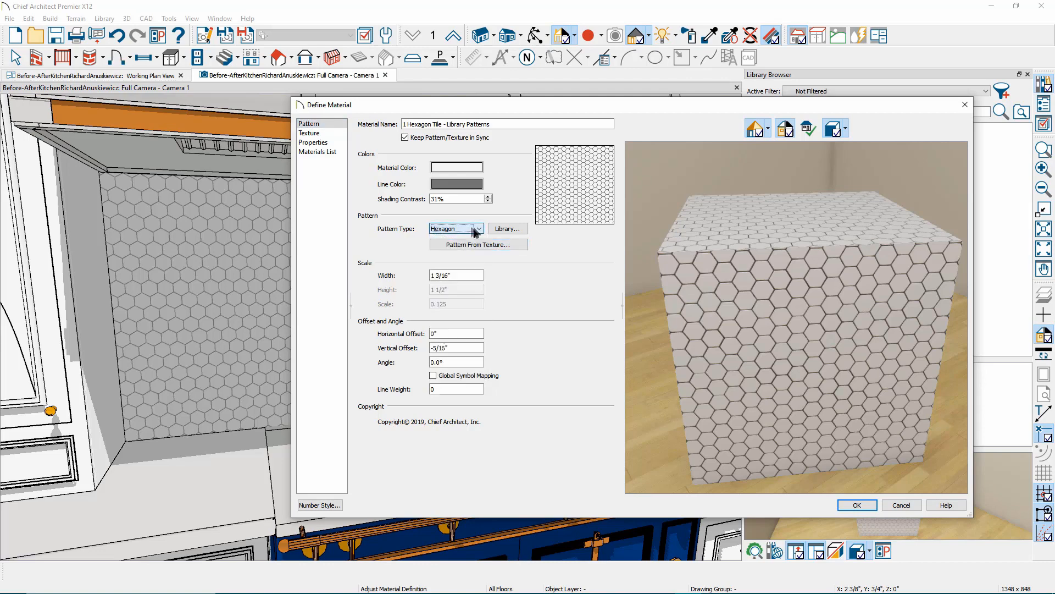
{"action": "left_click", "coordinate": [519, 227]}
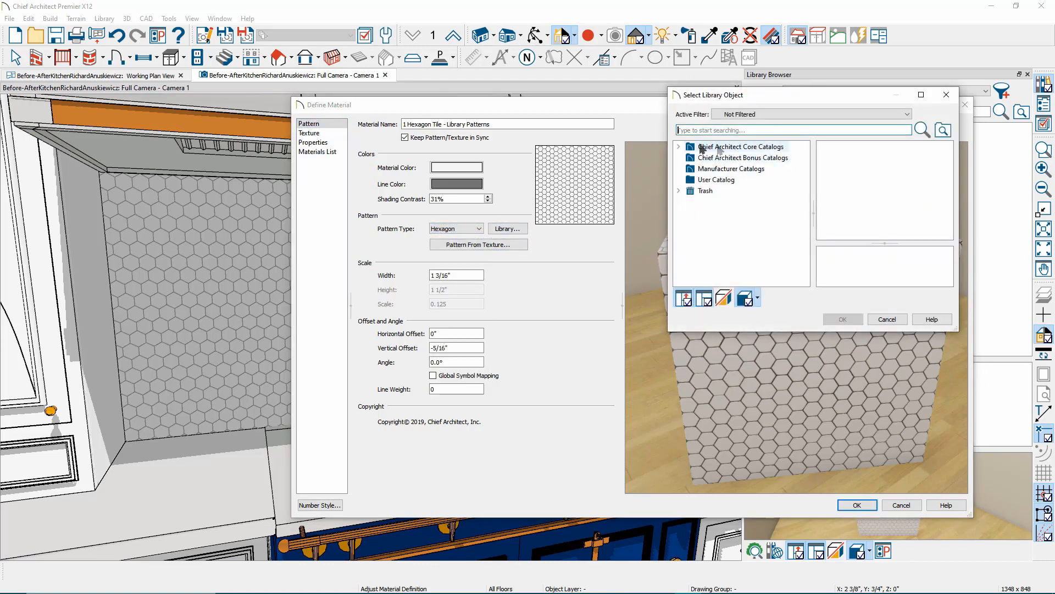
{"action": "left_click", "coordinate": [678, 147]}
{"action": "left_click", "coordinate": [691, 158]}
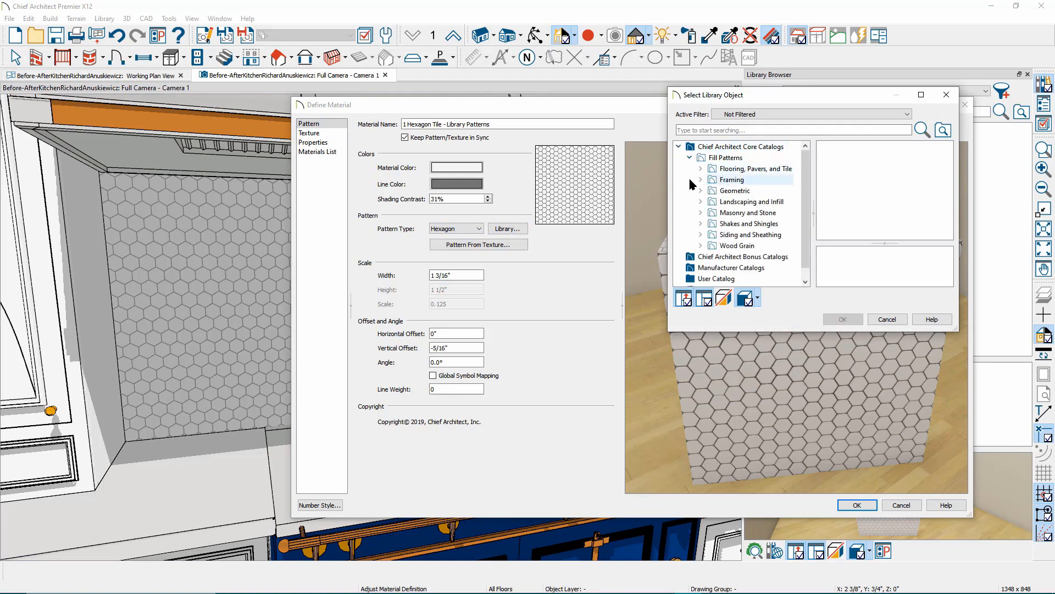
{"action": "left_click", "coordinate": [700, 179]}
{"action": "left_click", "coordinate": [740, 190]}
{"action": "left_click", "coordinate": [751, 201]}
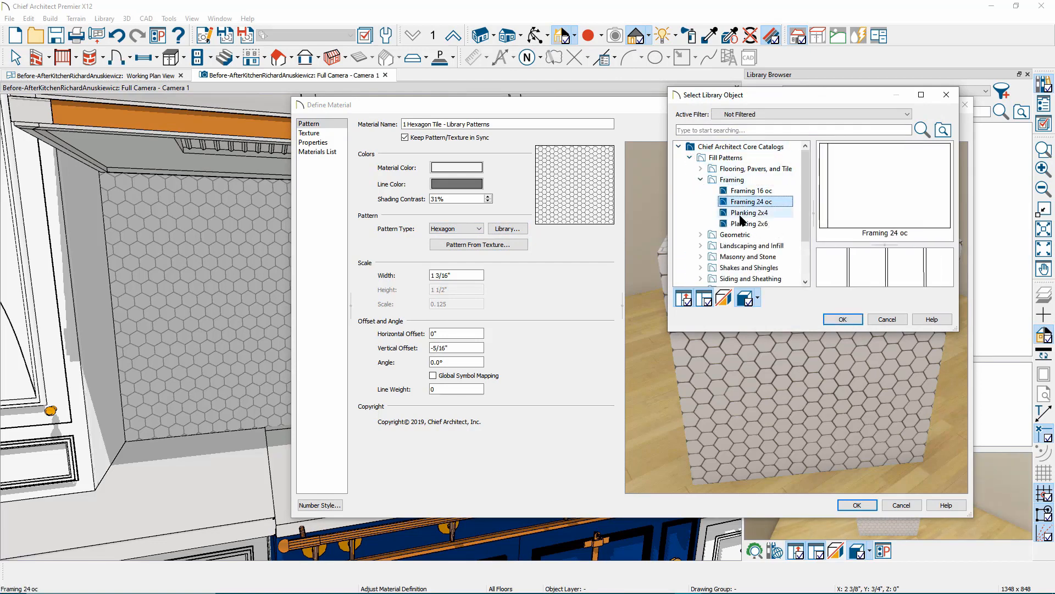
{"action": "left_click", "coordinate": [748, 212]}
{"action": "left_click", "coordinate": [680, 147]}
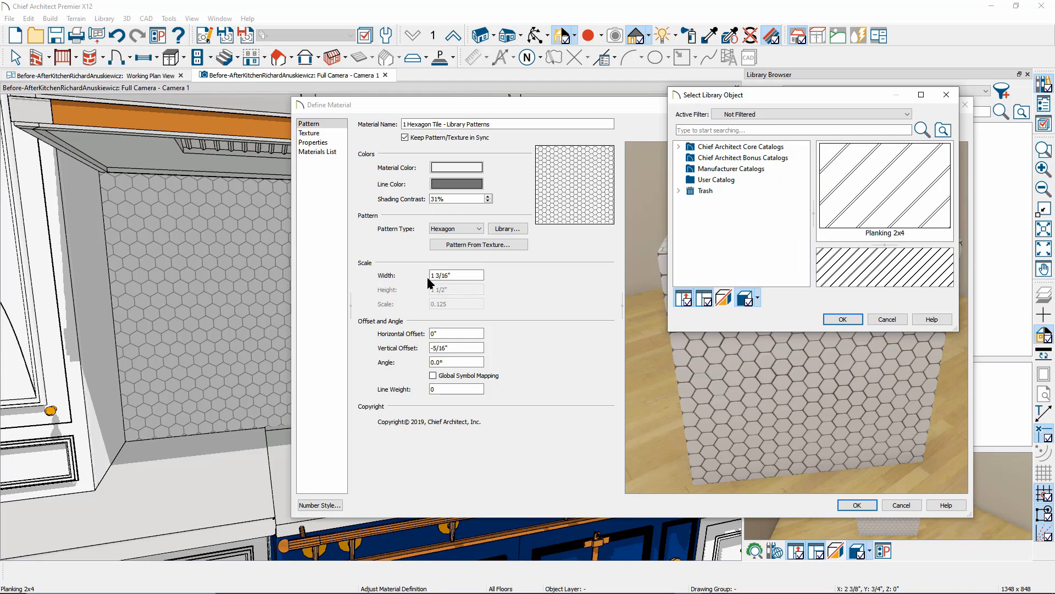
{"action": "left_click", "coordinate": [887, 319]}
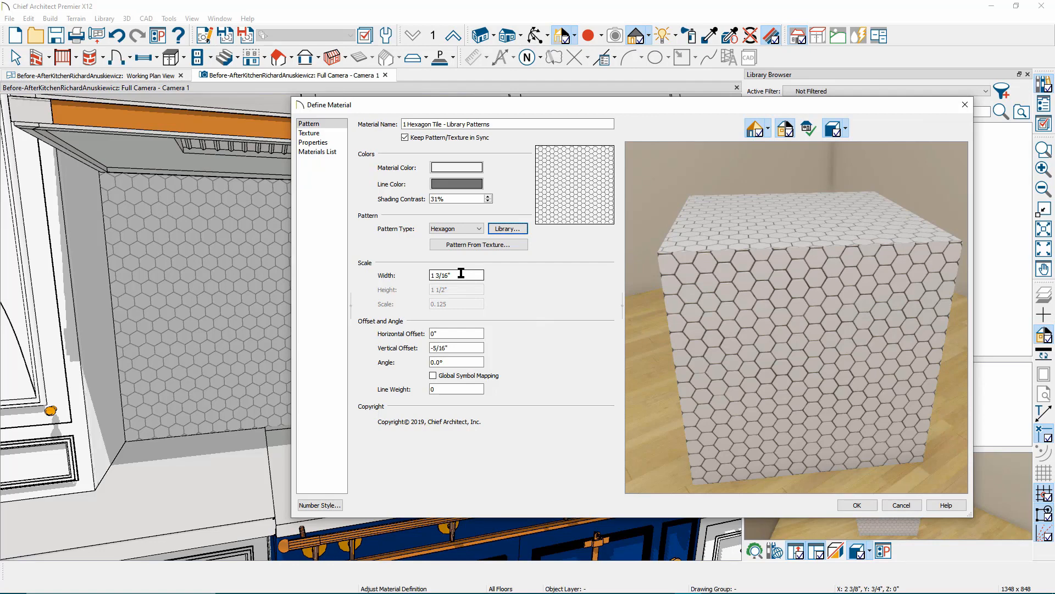
Generate a vector pattern from the tile's texture image, adjusting the Simple threshold.
{"action": "left_click", "coordinate": [510, 245]}
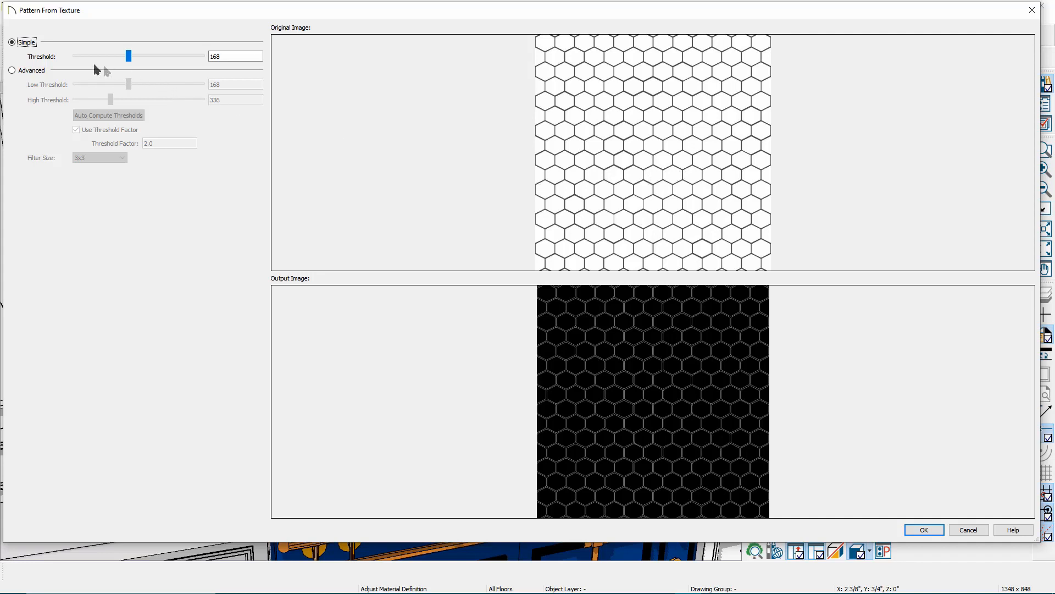
{"action": "left_click_drag", "start_coordinate": [125, 56], "coordinate": [62, 66]}
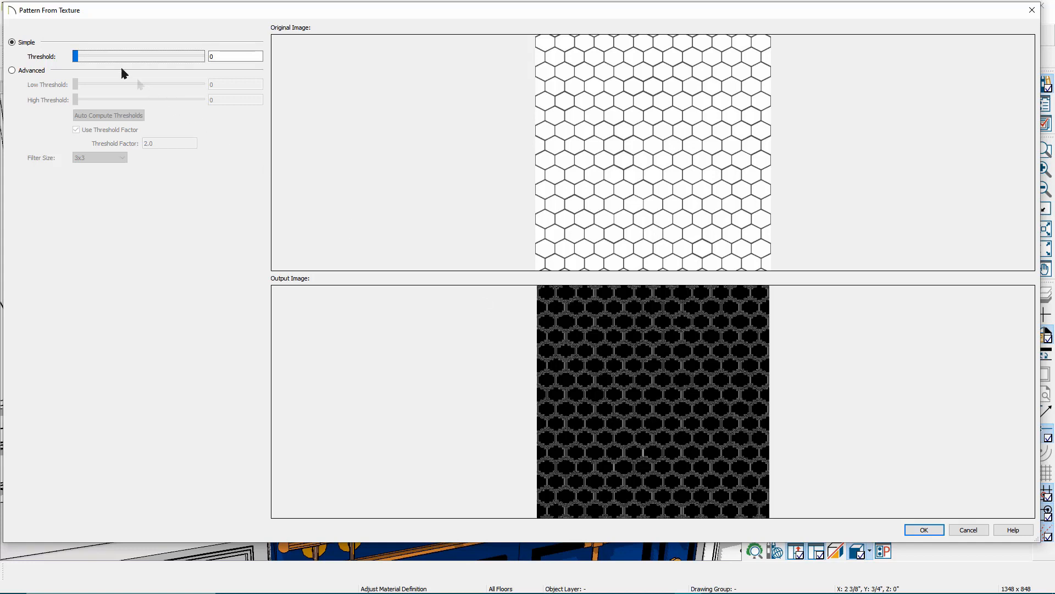
{"action": "left_click_drag", "start_coordinate": [80, 58], "coordinate": [122, 56]}
{"action": "left_click", "coordinate": [923, 529]}
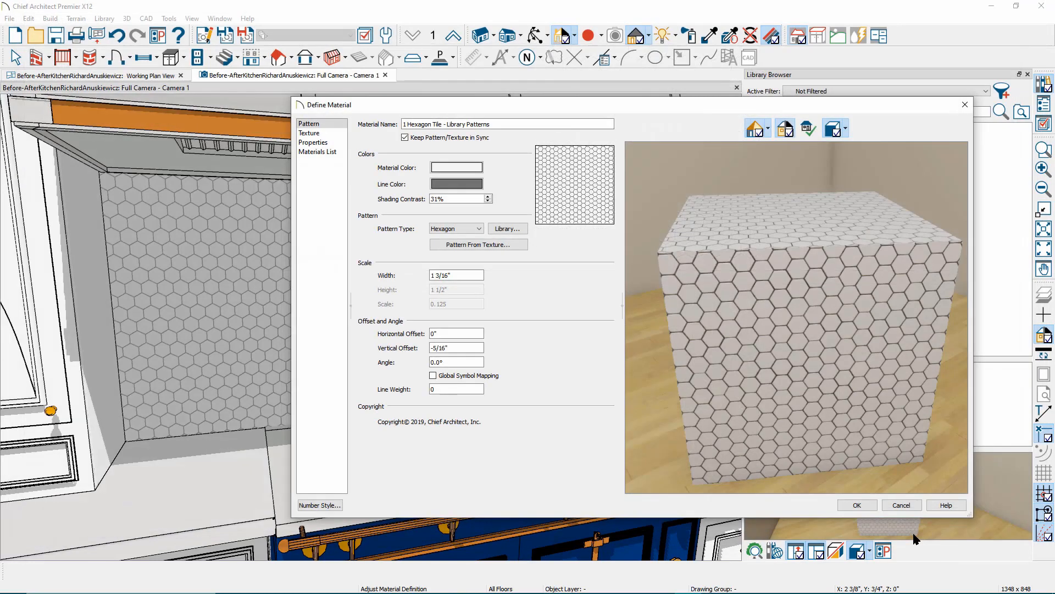
Examine the texture-generated pattern up close in Vector View and switch the pattern type back to Hexagon.
{"action": "left_click", "coordinate": [766, 131]}
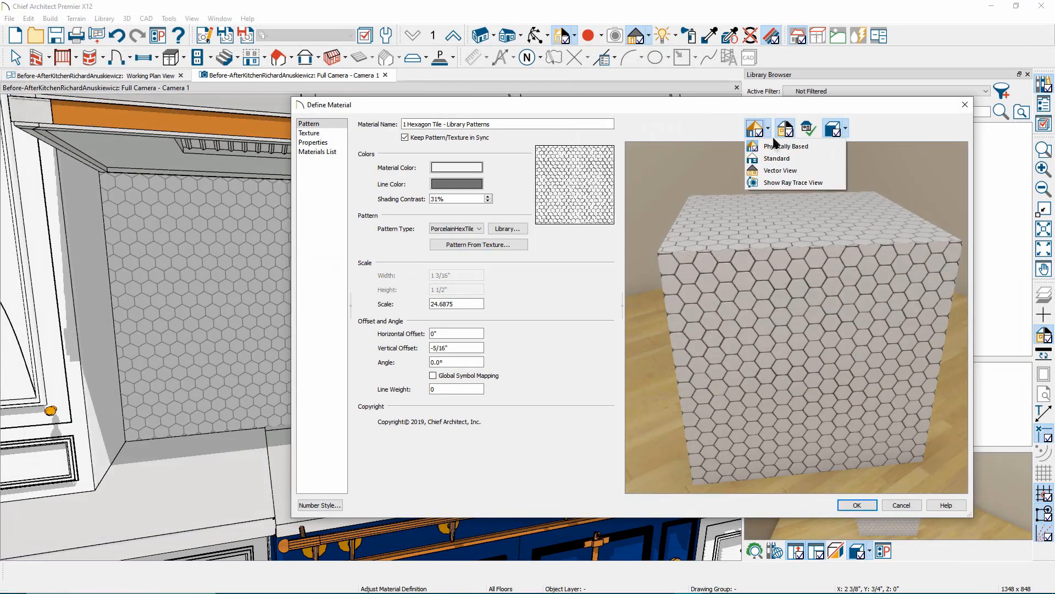
{"action": "left_click", "coordinate": [779, 171]}
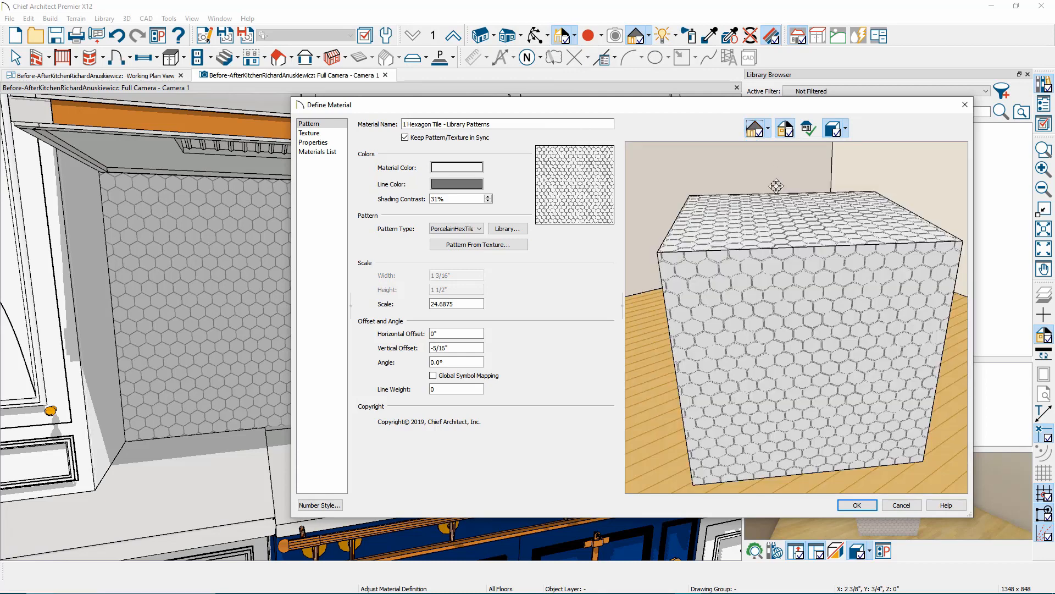
{"action": "scroll", "coordinate": [738, 366], "scroll_direction": "up", "scroll_amount": 5}
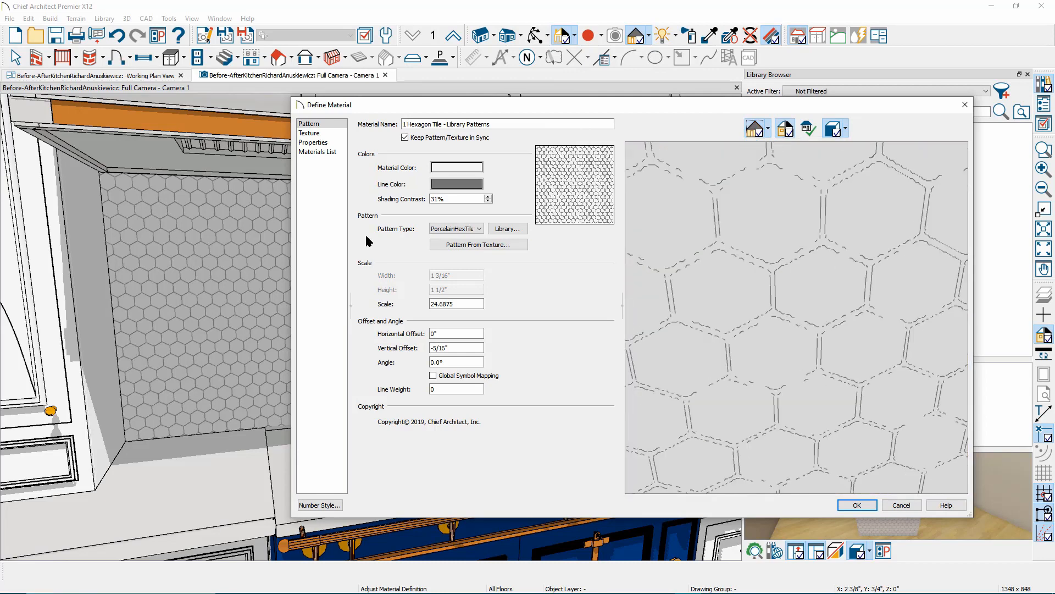
{"action": "left_click", "coordinate": [455, 227]}
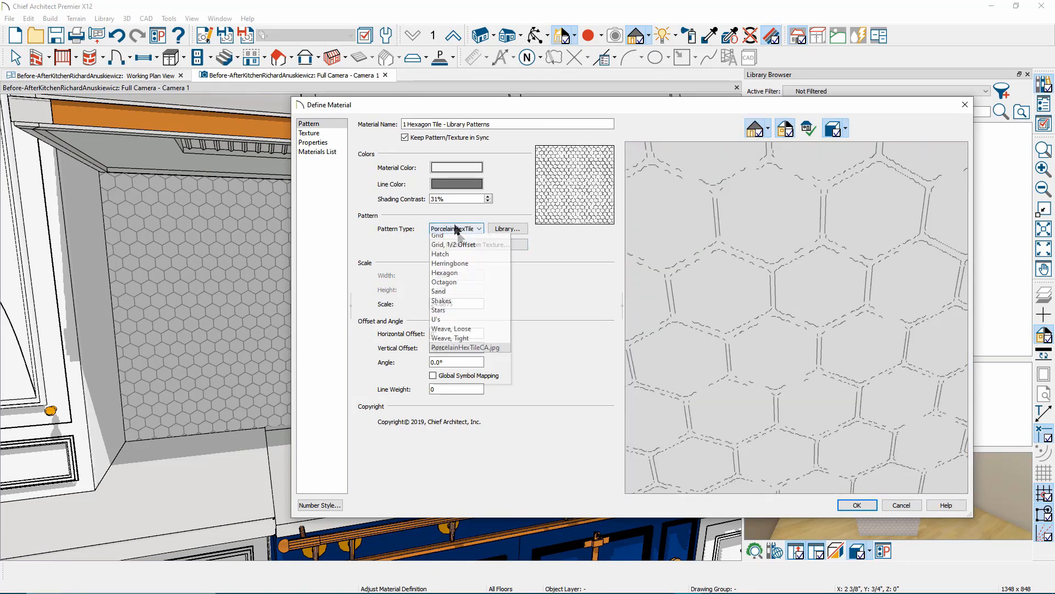
{"action": "left_click", "coordinate": [453, 300]}
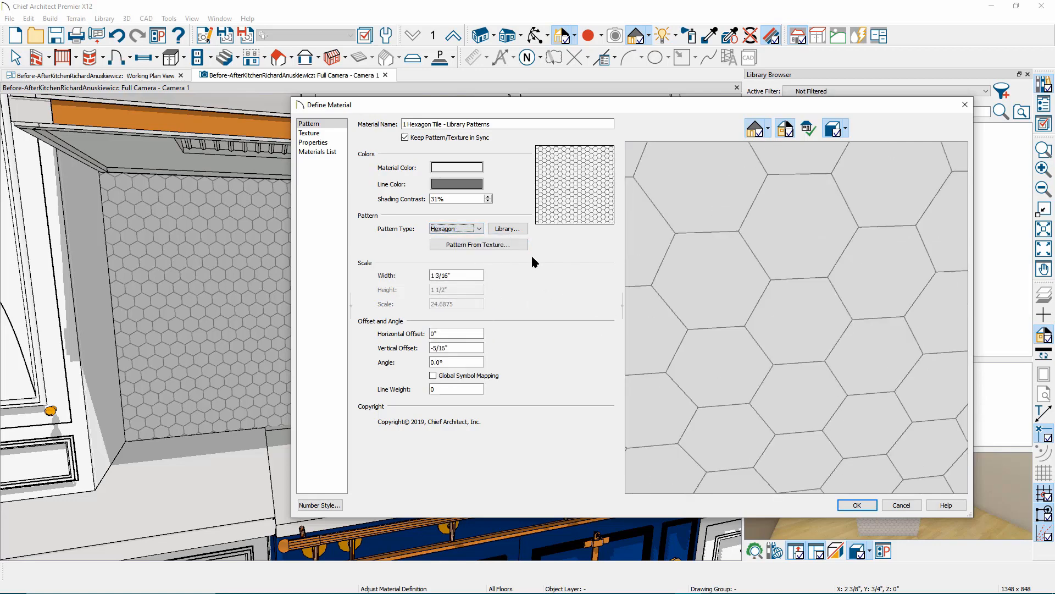
Generate the hexagon tile's vector pattern from its texture again and accept the material definition.
{"action": "left_click", "coordinate": [488, 245]}
{"action": "left_click", "coordinate": [924, 530]}
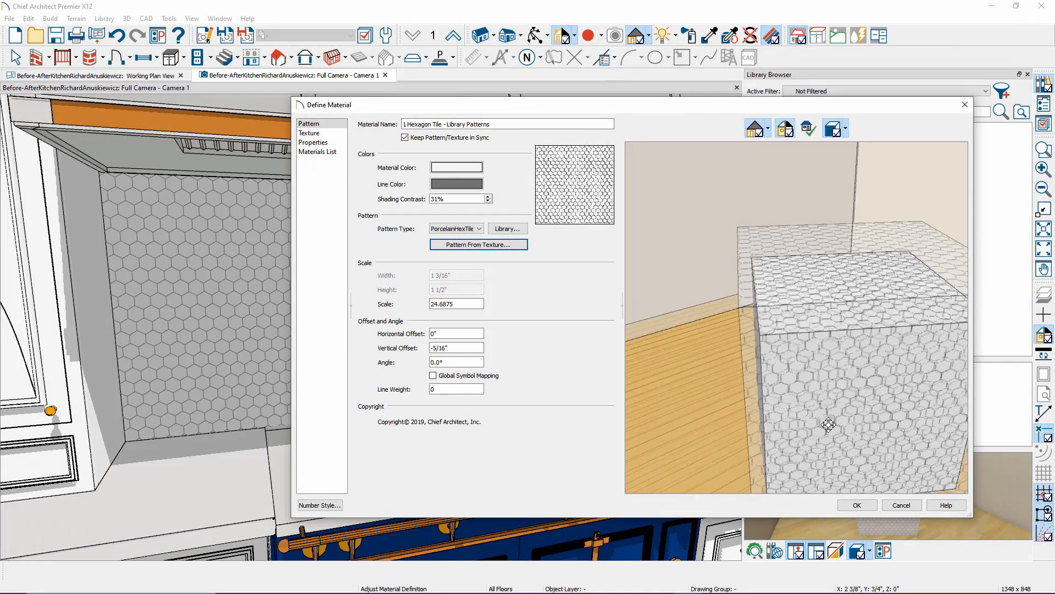
{"action": "left_click", "coordinate": [859, 504]}
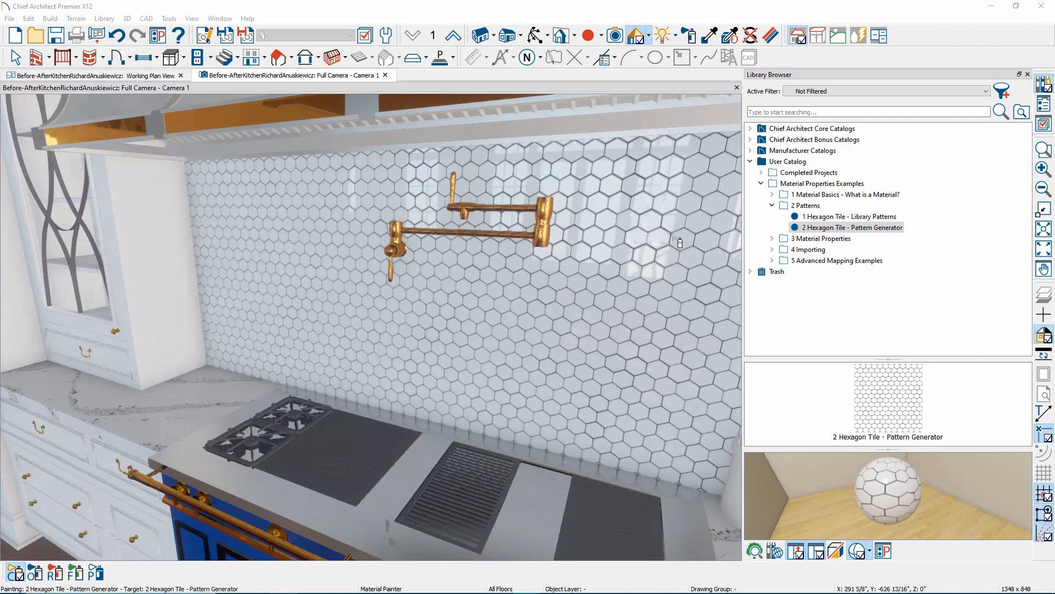
Apply the 1 Adjusting Properties material from the 3 Material Properties library folder to the backsplash.
{"action": "left_click", "coordinate": [772, 239]}
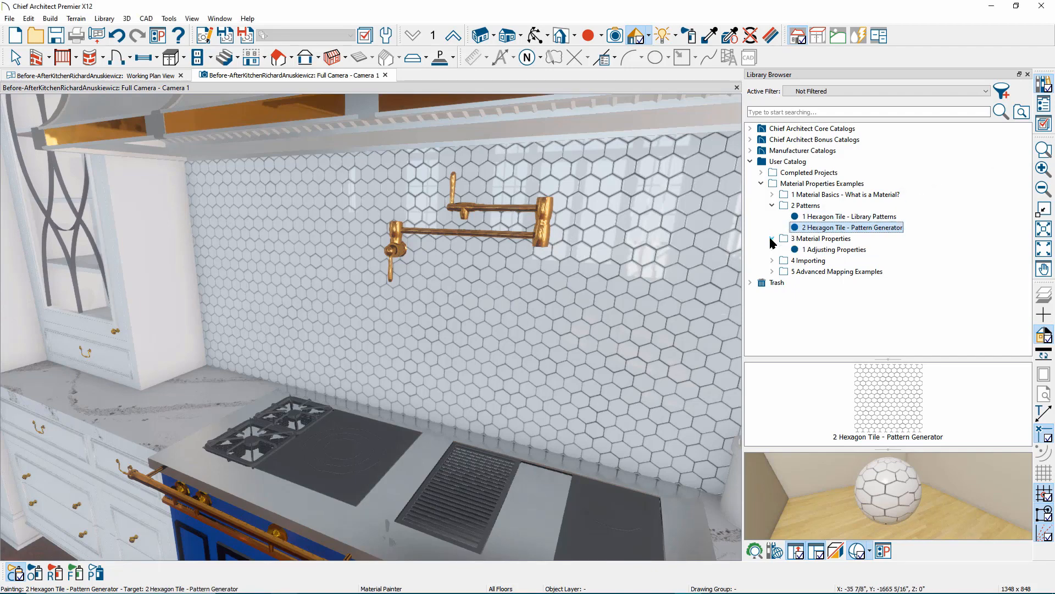
{"action": "left_click", "coordinate": [815, 250]}
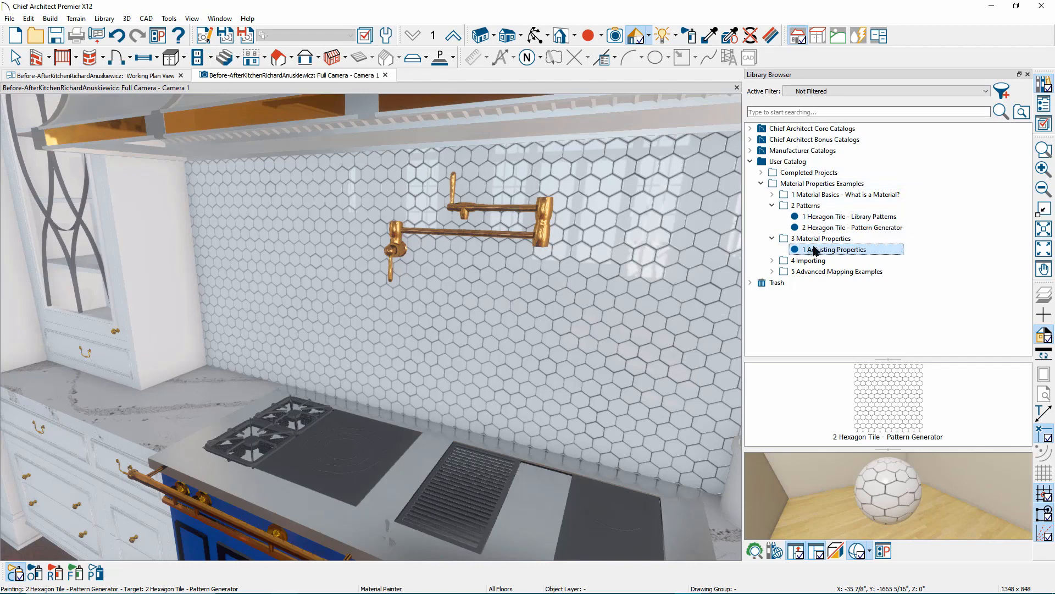
{"action": "left_click", "coordinate": [681, 242]}
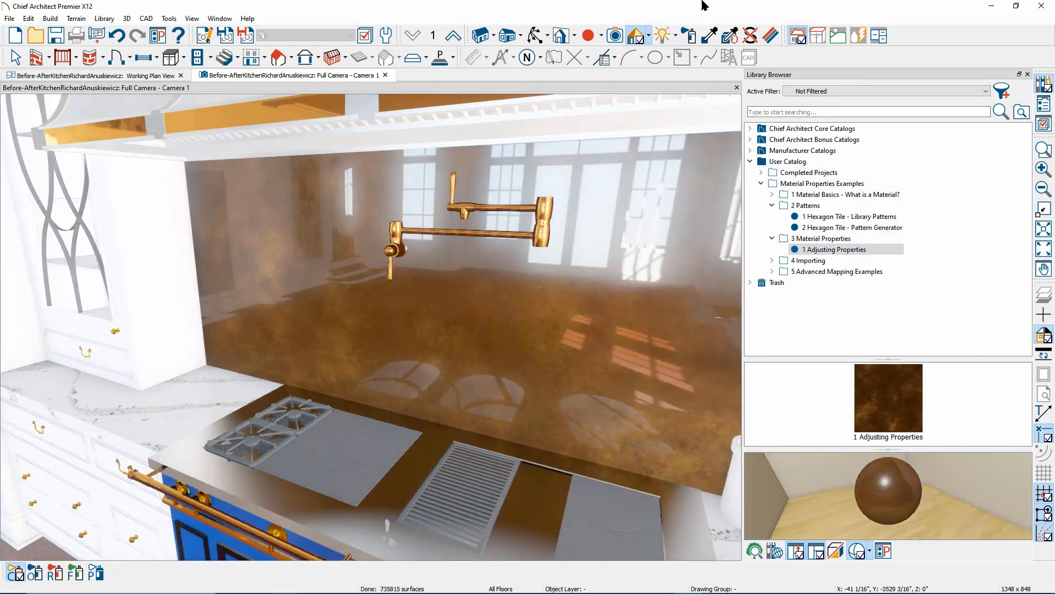
Try the Translucent and Mirror classes on the backsplash material, return to General Material and close its definition without keeping changes.
{"action": "left_click", "coordinate": [771, 35]}
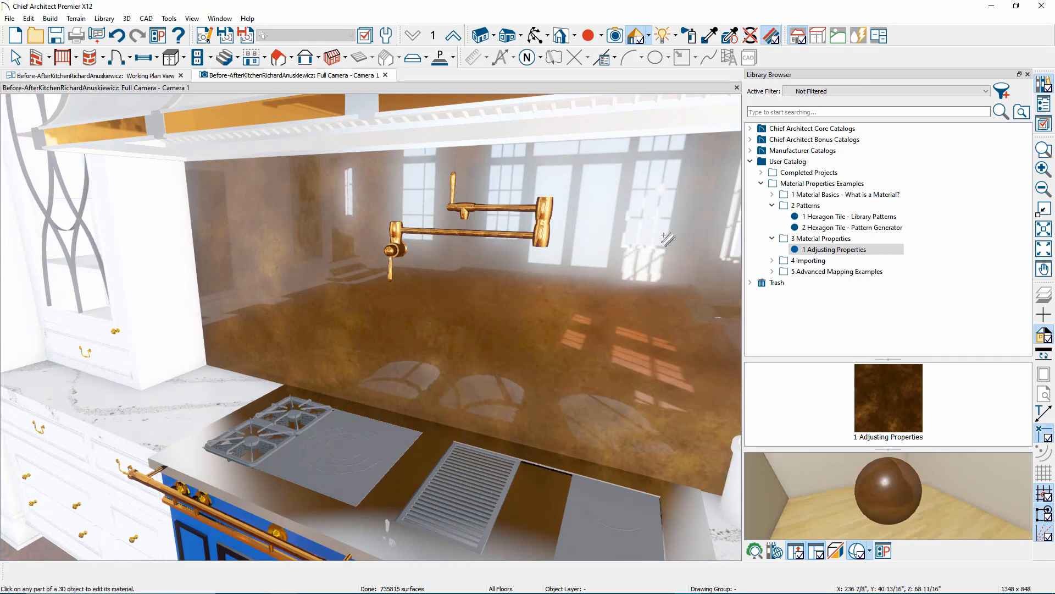
{"action": "left_click", "coordinate": [664, 234]}
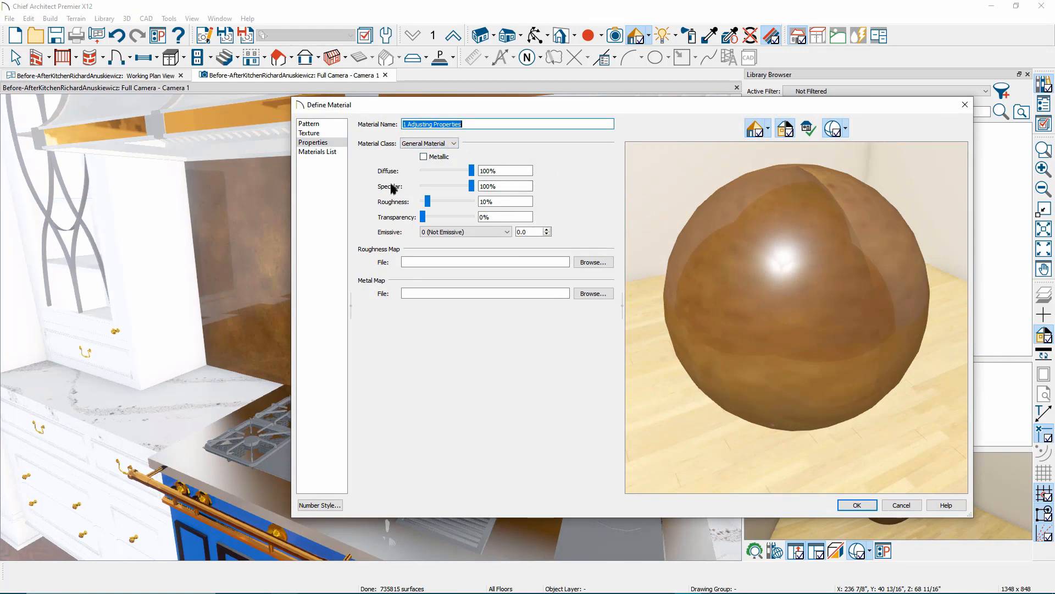
{"action": "left_click", "coordinate": [428, 143]}
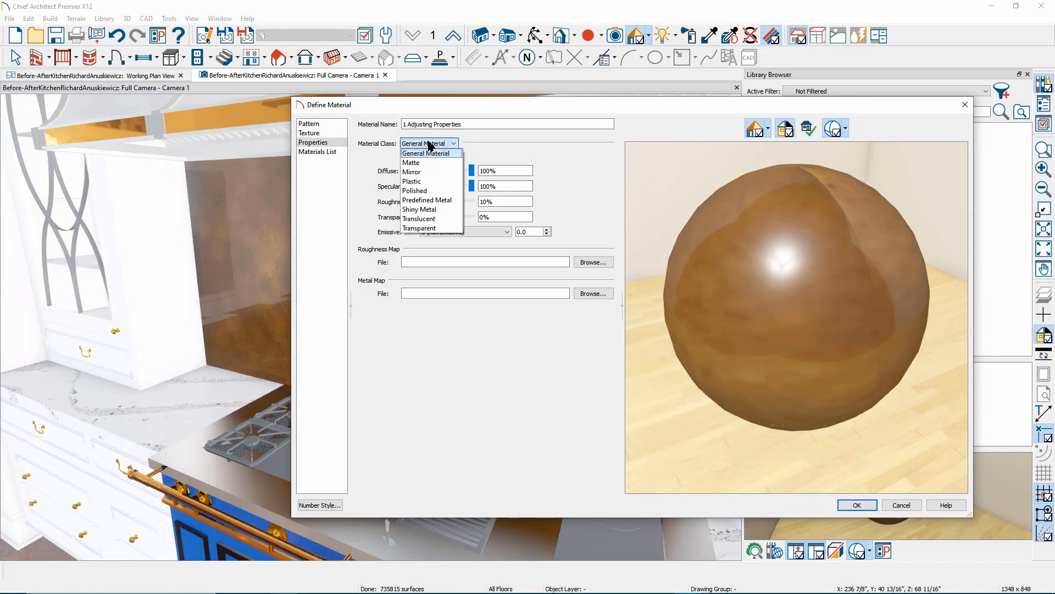
{"action": "left_click", "coordinate": [433, 218]}
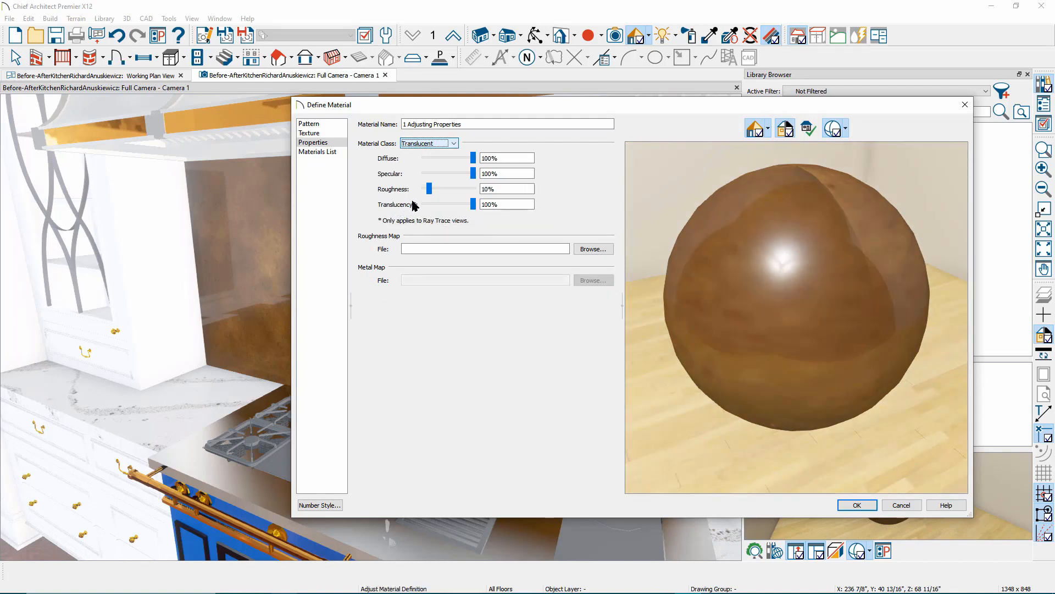
{"action": "left_click", "coordinate": [431, 144]}
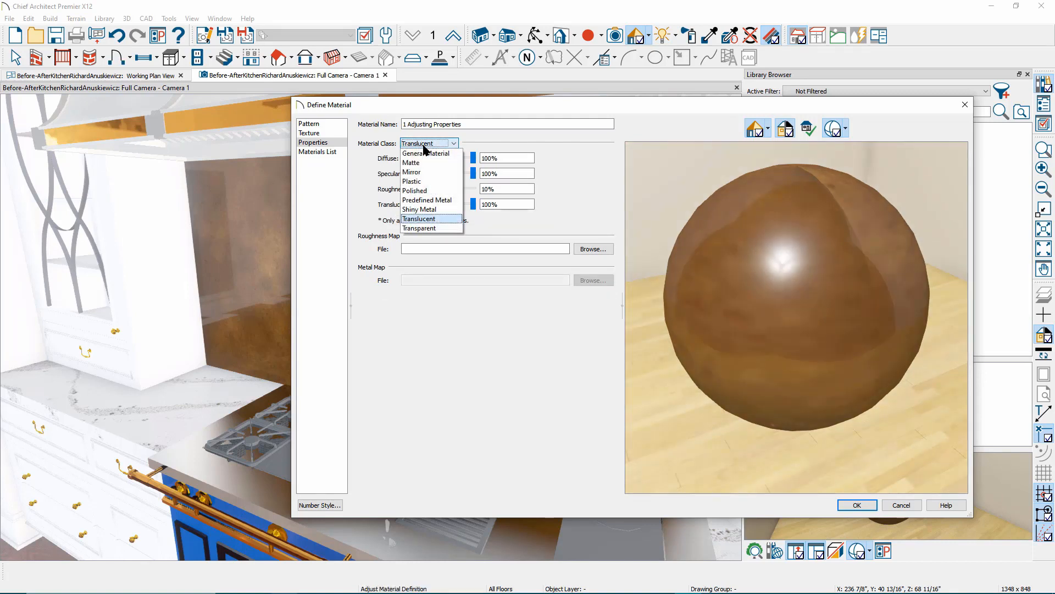
{"action": "left_click", "coordinate": [431, 174]}
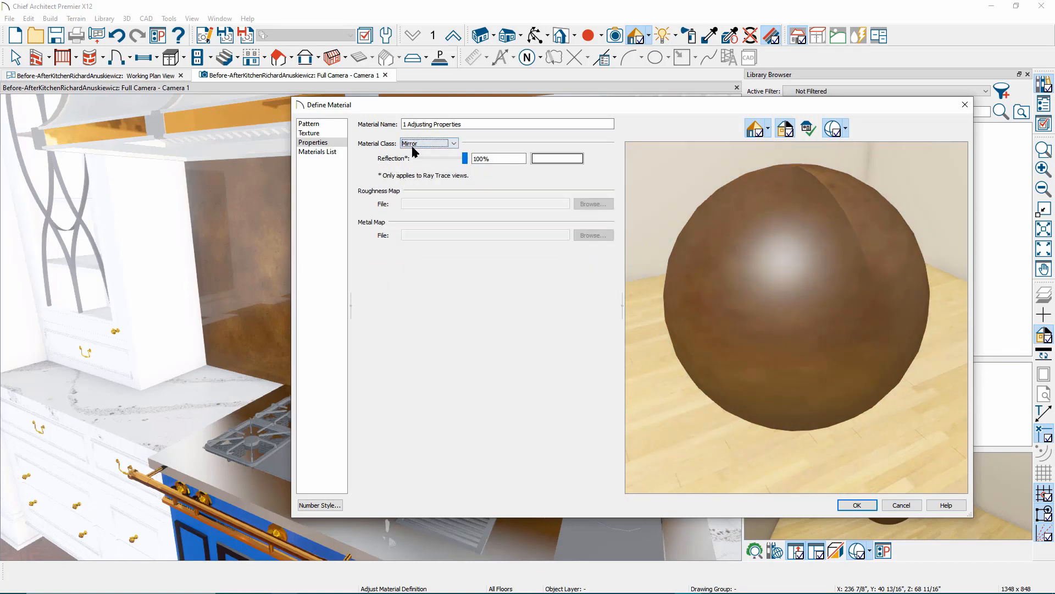
{"action": "left_click", "coordinate": [423, 143]}
{"action": "left_click", "coordinate": [413, 151]}
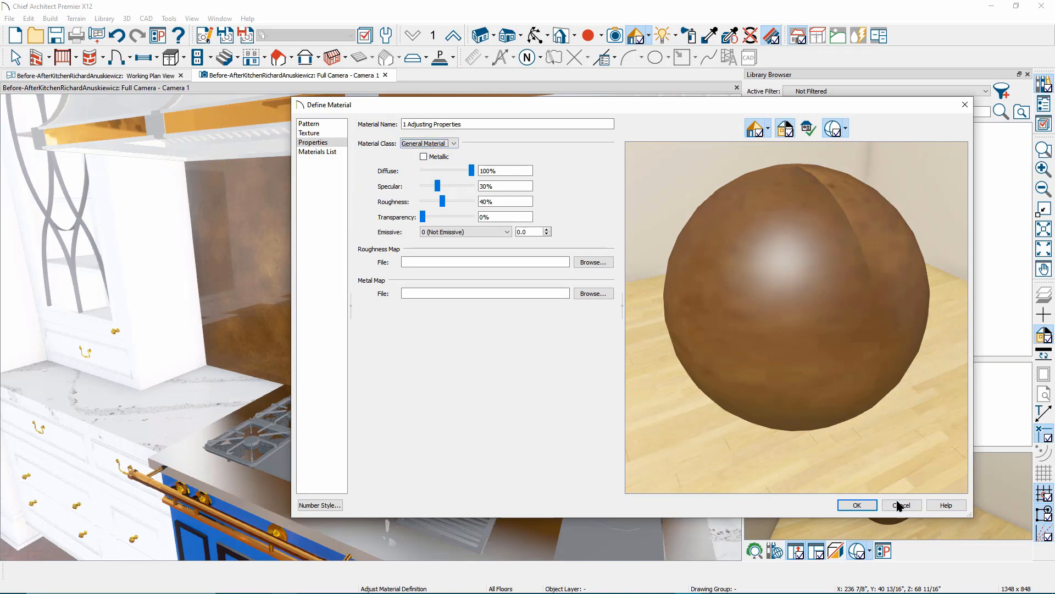
{"action": "left_click", "coordinate": [860, 505]}
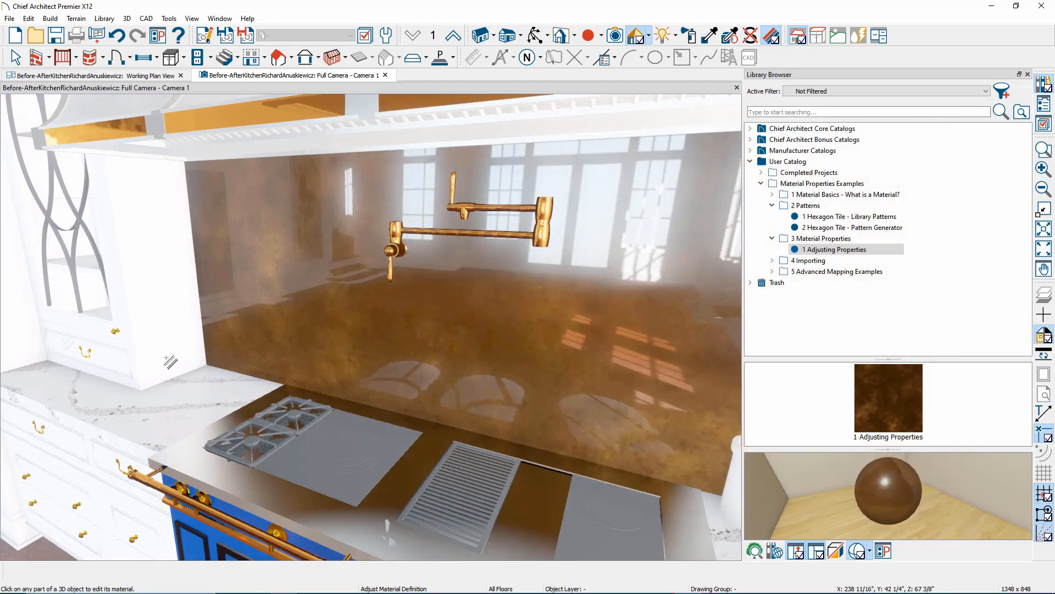
View the Diffuse slide in Photos, return to Chief Architect and review the backsplash material's diffuse and texture settings.
{"action": "left_click_drag", "start_coordinate": [0, 246], "coordinate": [61, 265]}
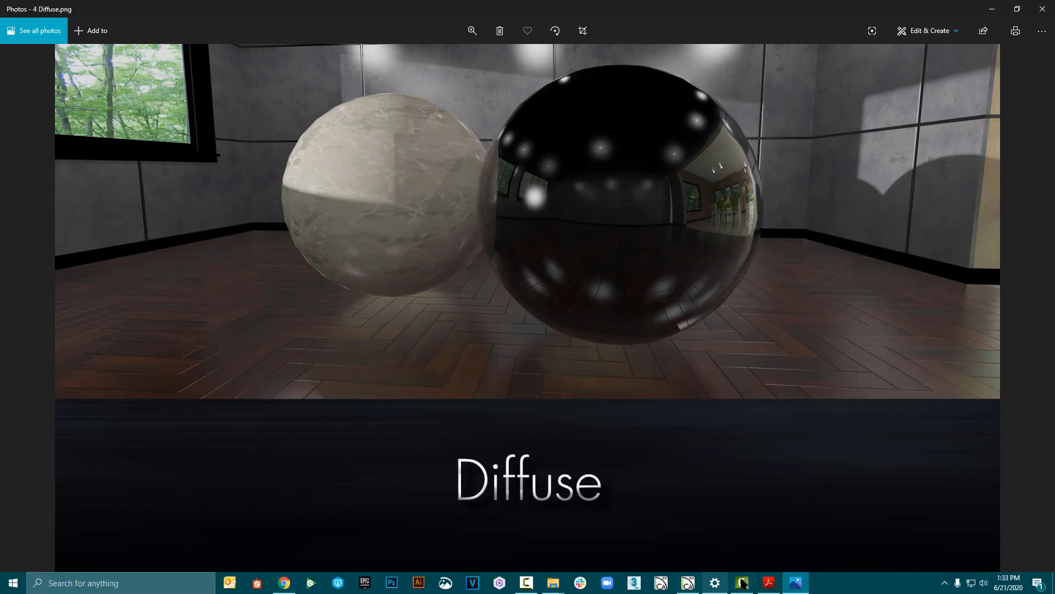
{"action": "left_click", "coordinate": [688, 584]}
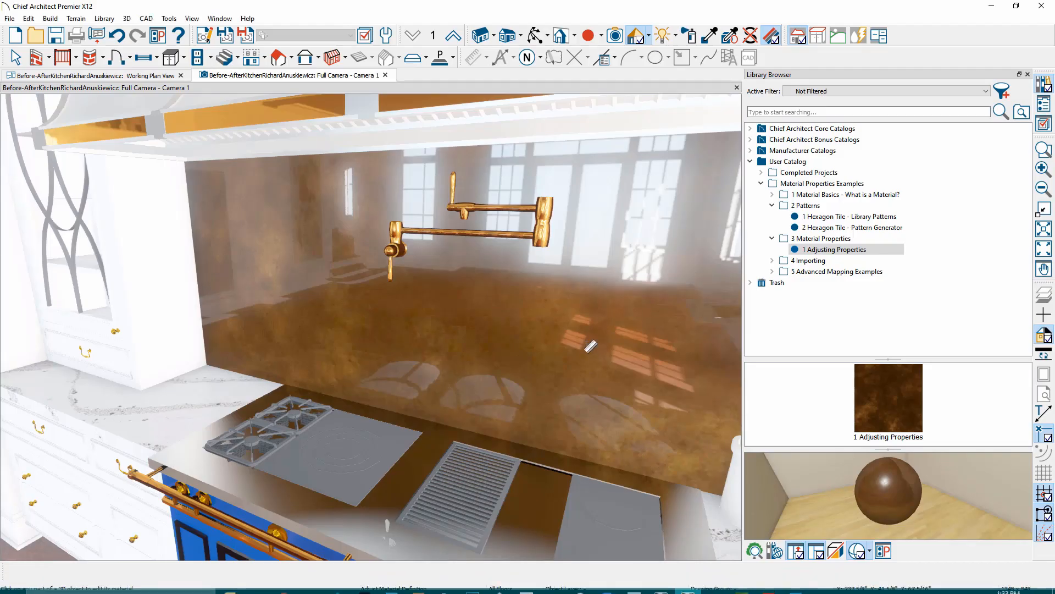
{"action": "left_click", "coordinate": [563, 312]}
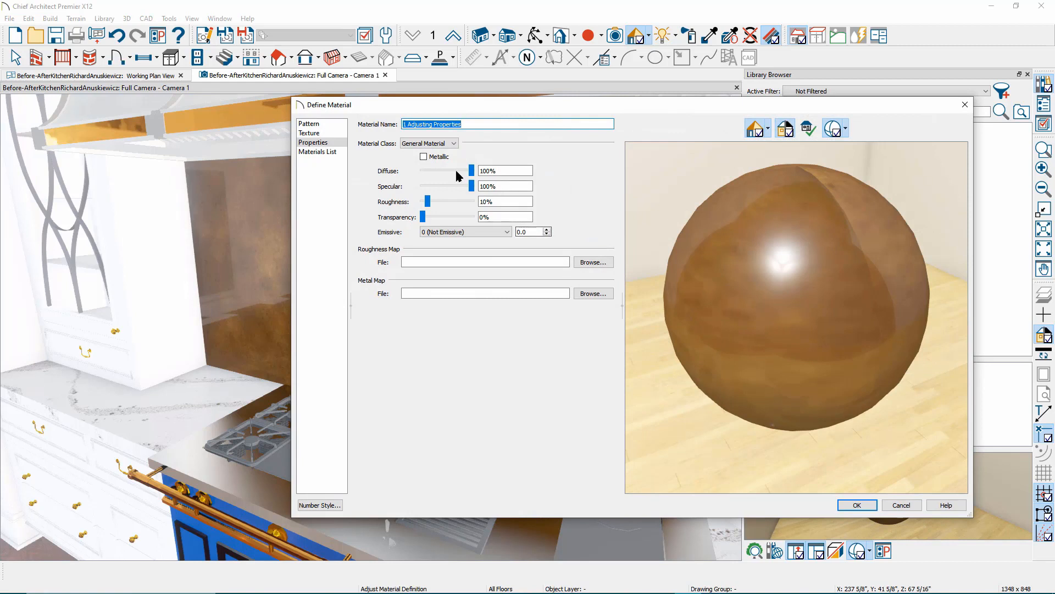
{"action": "left_click_drag", "start_coordinate": [472, 172], "coordinate": [503, 179]}
{"action": "left_click", "coordinate": [323, 134]}
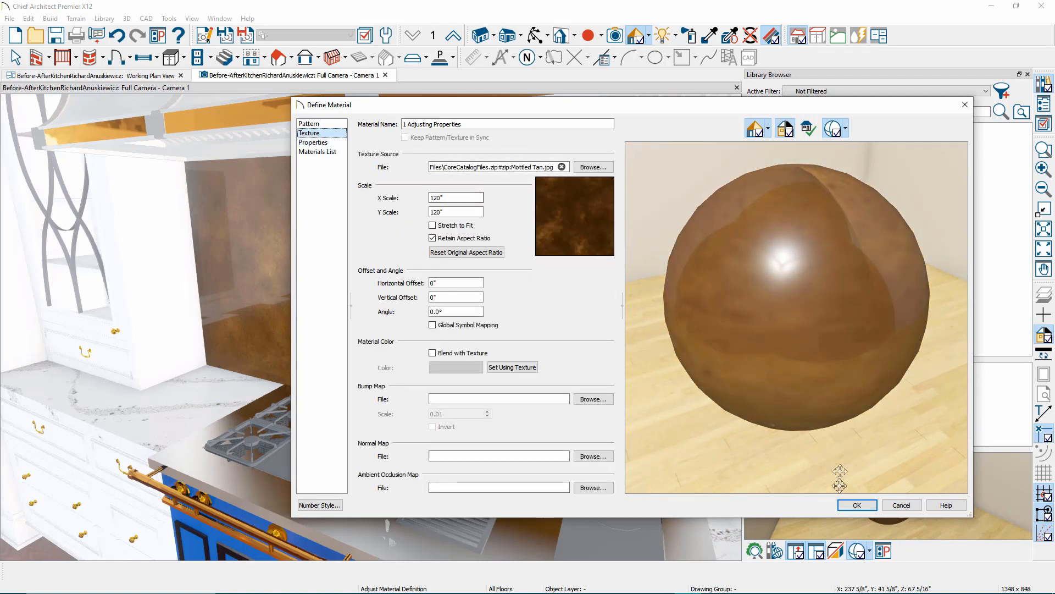
{"action": "left_click", "coordinate": [857, 505]}
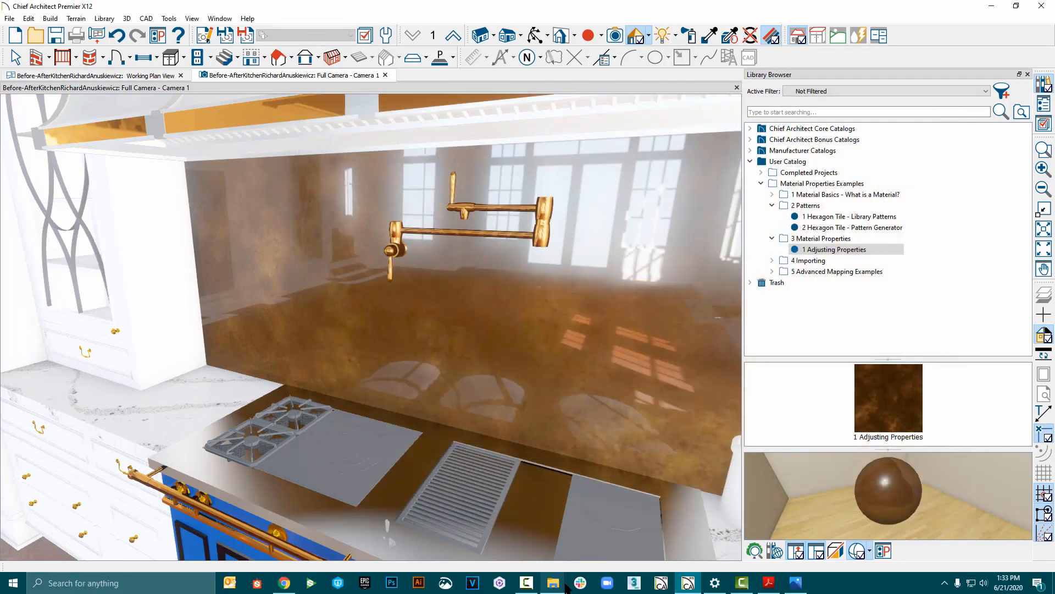
Switch to Photos and go through the Diffuse, Specular and Roughness comparison slides.
{"action": "left_click", "coordinate": [796, 580]}
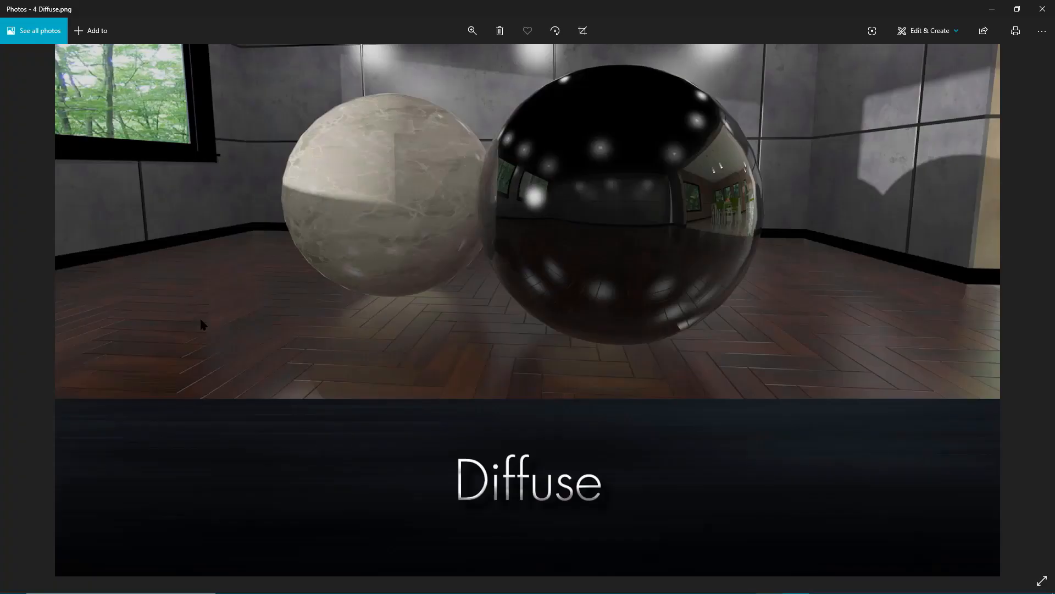
{"action": "key", "text": "Right"}
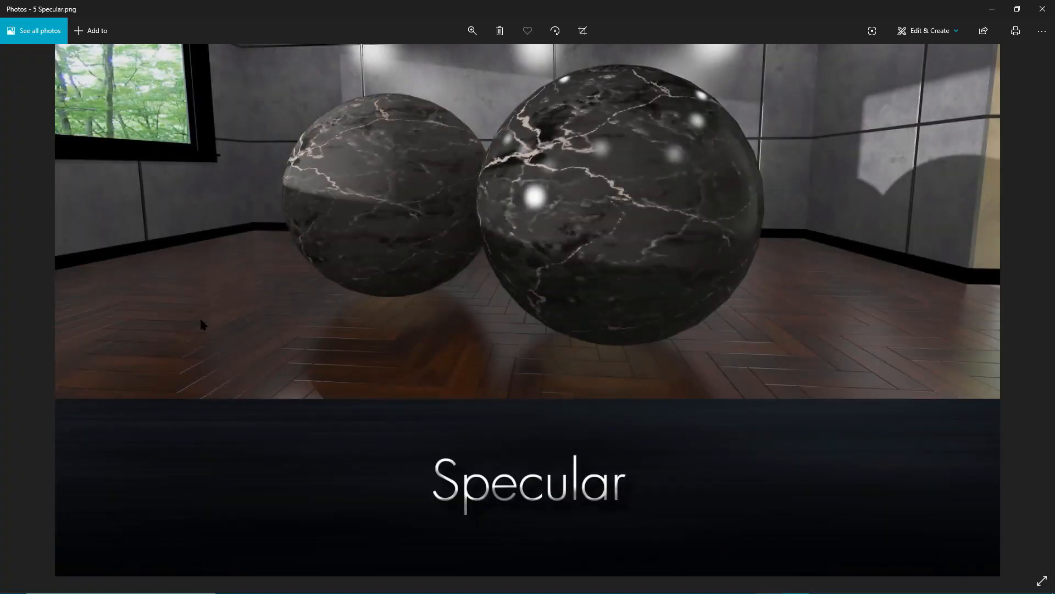
{"action": "key", "text": "Right"}
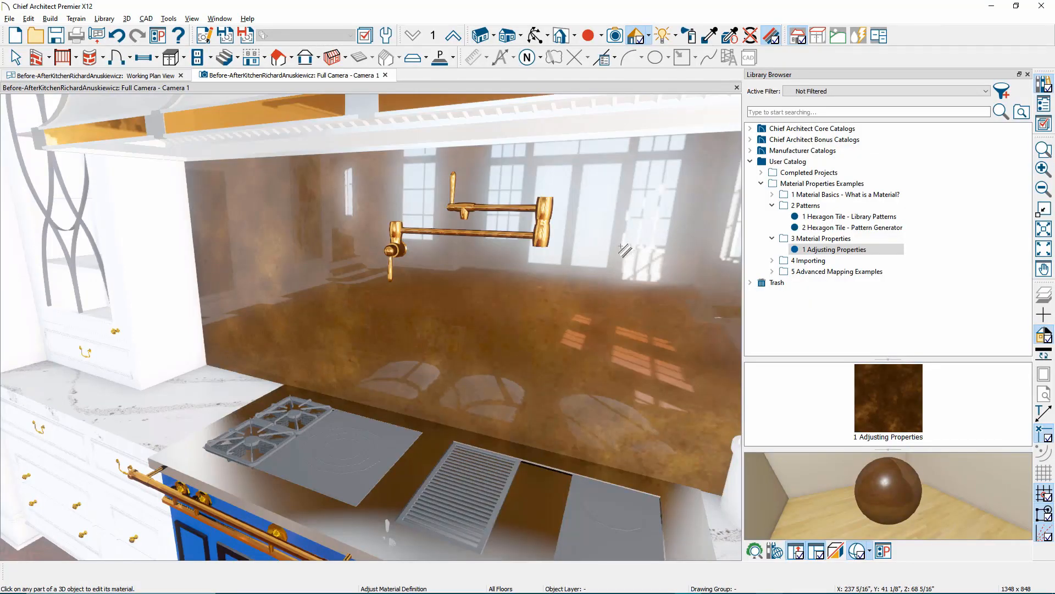
Set the backsplash material's roughness to 58% and apply it to see the effect on the reflections.
{"action": "left_click", "coordinate": [627, 252]}
{"action": "left_click", "coordinate": [321, 141]}
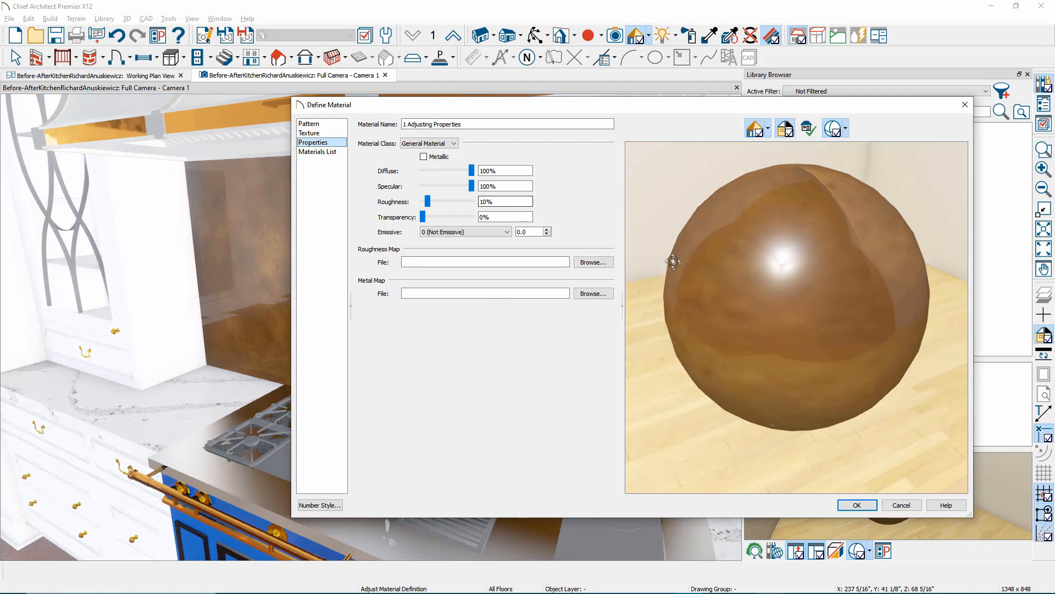
{"action": "left_click_drag", "start_coordinate": [673, 262], "coordinate": [812, 278]}
{"action": "left_click_drag", "start_coordinate": [432, 206], "coordinate": [451, 205]}
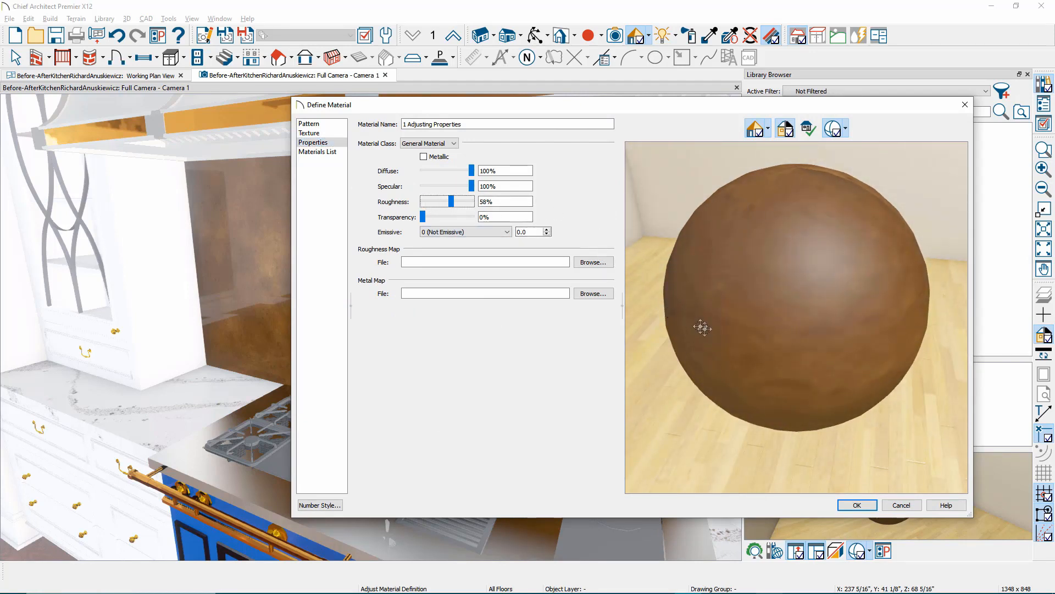
{"action": "left_click", "coordinate": [847, 505]}
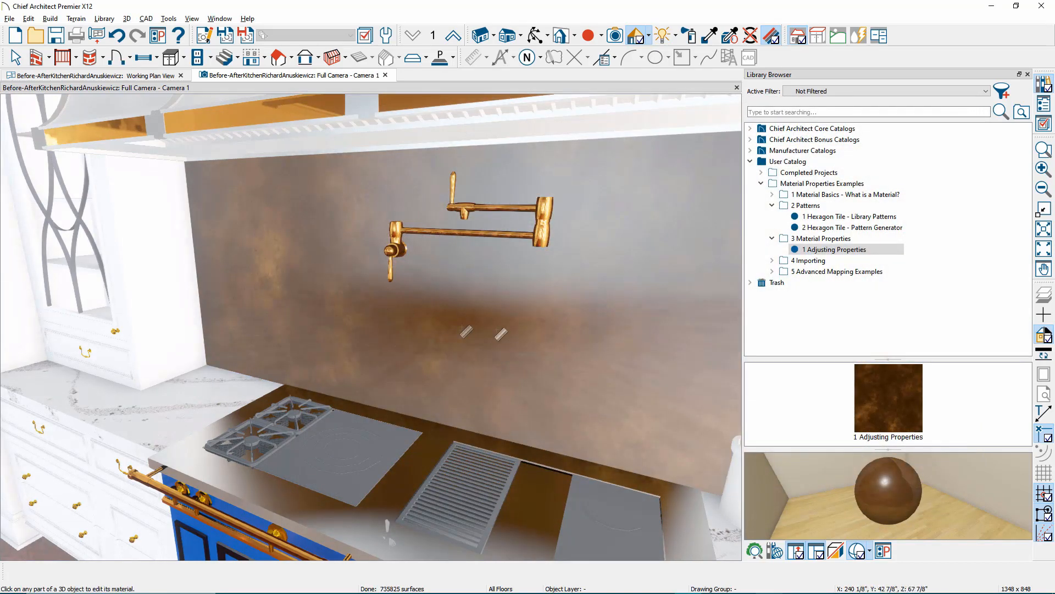
Reopen the backsplash material's properties and set the roughness to 10%.
{"action": "left_click", "coordinate": [585, 329]}
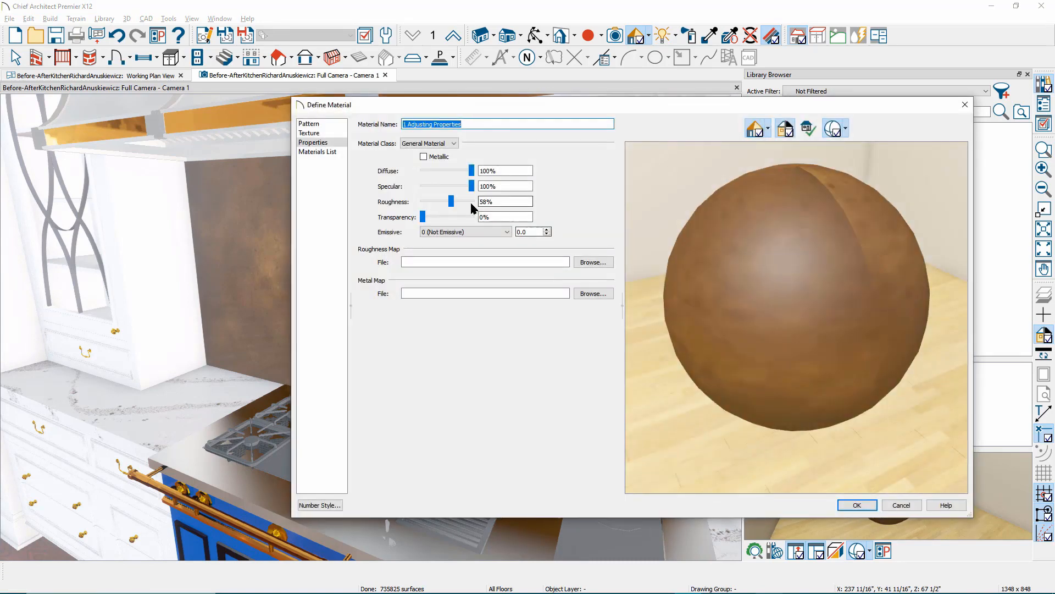
{"action": "left_click_drag", "start_coordinate": [506, 201], "coordinate": [315, 179]}
{"action": "key", "text": "Tab"}
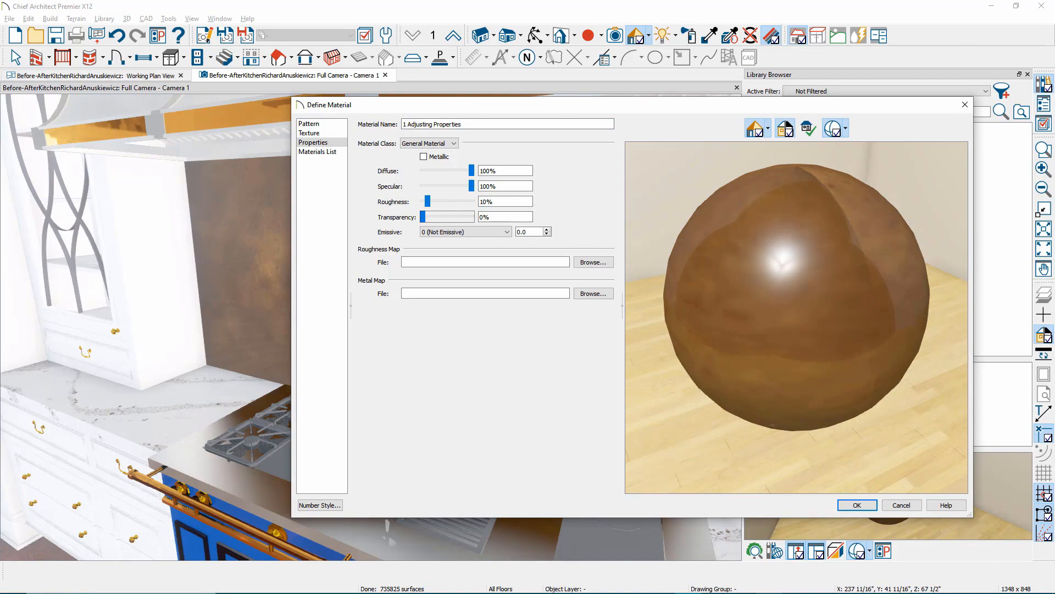
Switch to Photos, compare the Specular and Roughness slides back and forth, and advance to the following slide.
{"action": "left_click", "coordinate": [317, 152]}
{"action": "key", "text": "alt+Tab"}
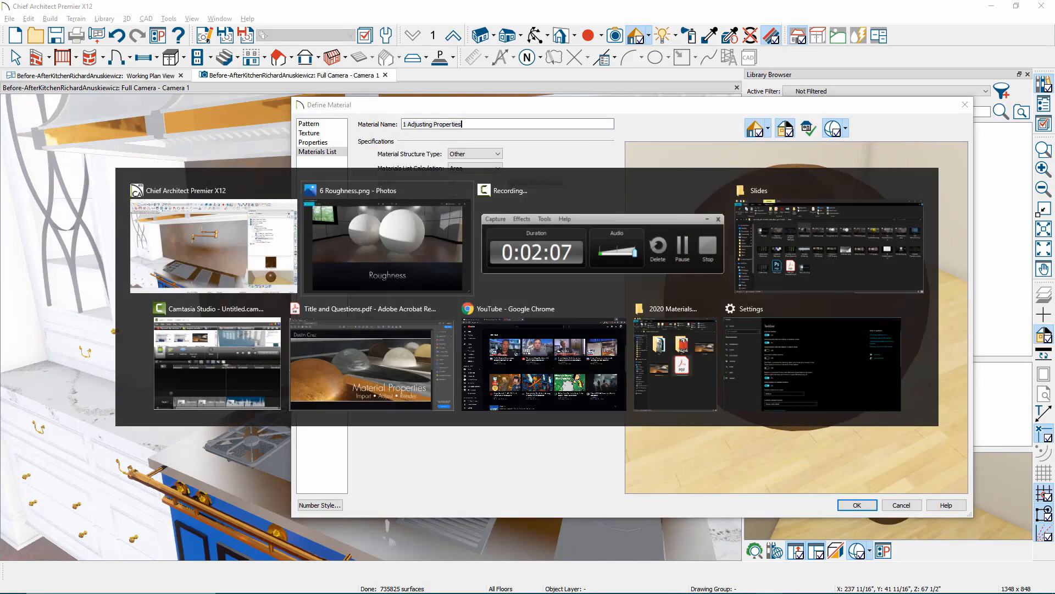
{"action": "key", "text": "Left"}
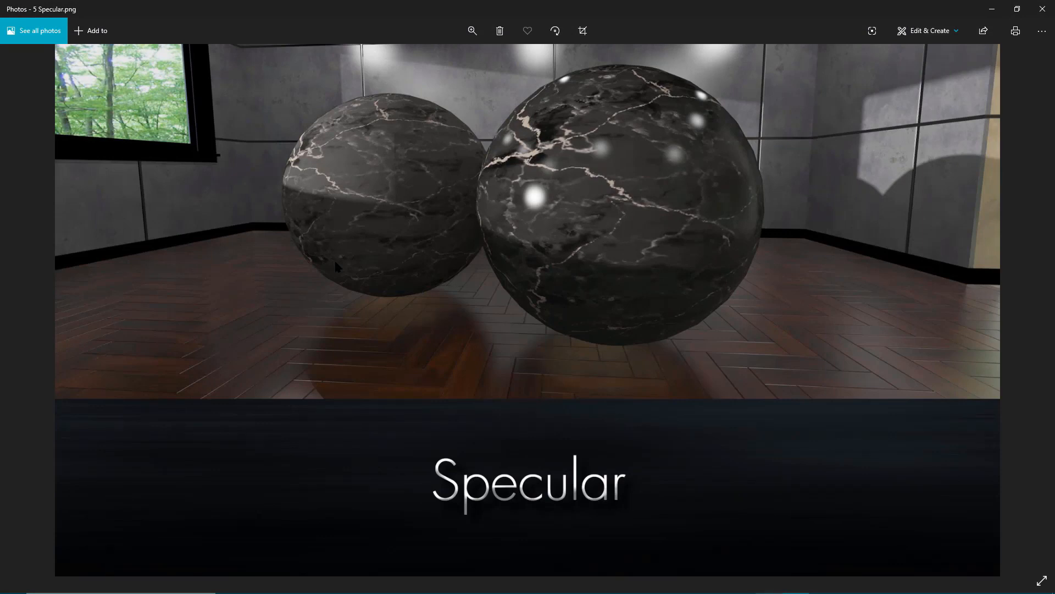
{"action": "key", "text": "Right"}
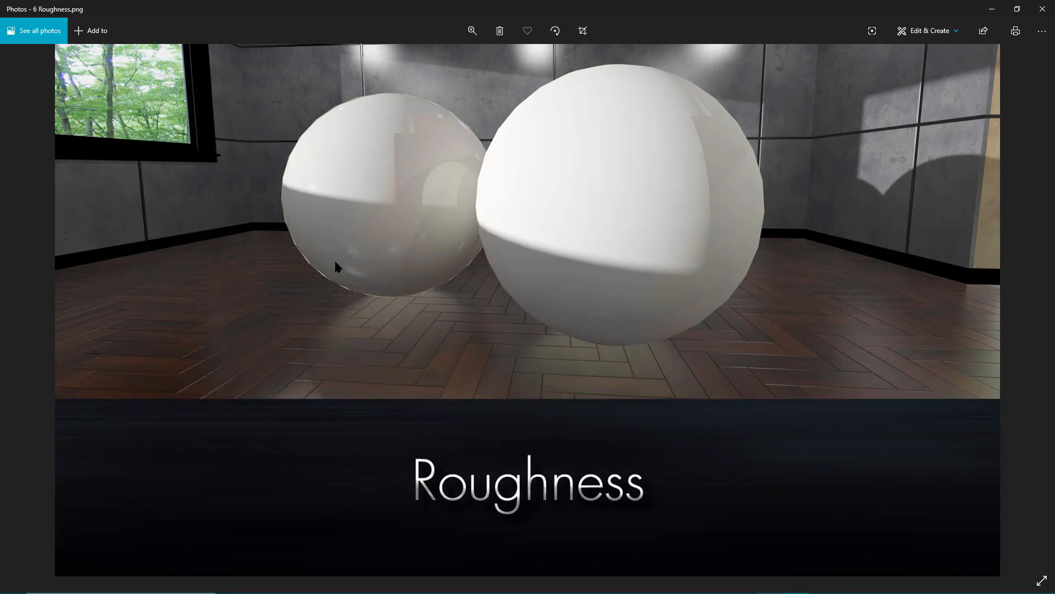
{"action": "key", "text": "Left"}
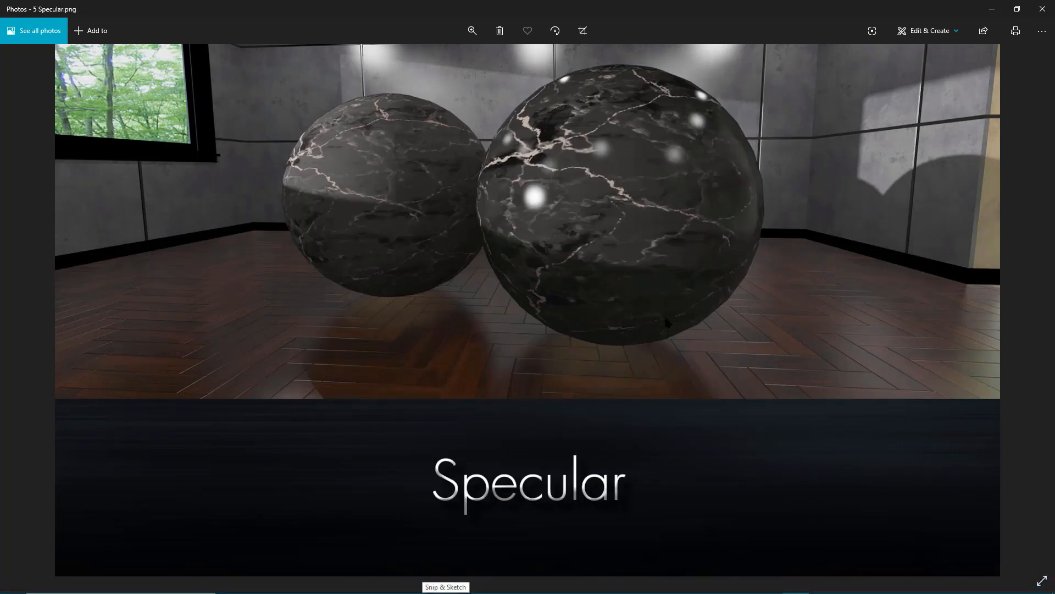
{"action": "key", "text": "Right"}
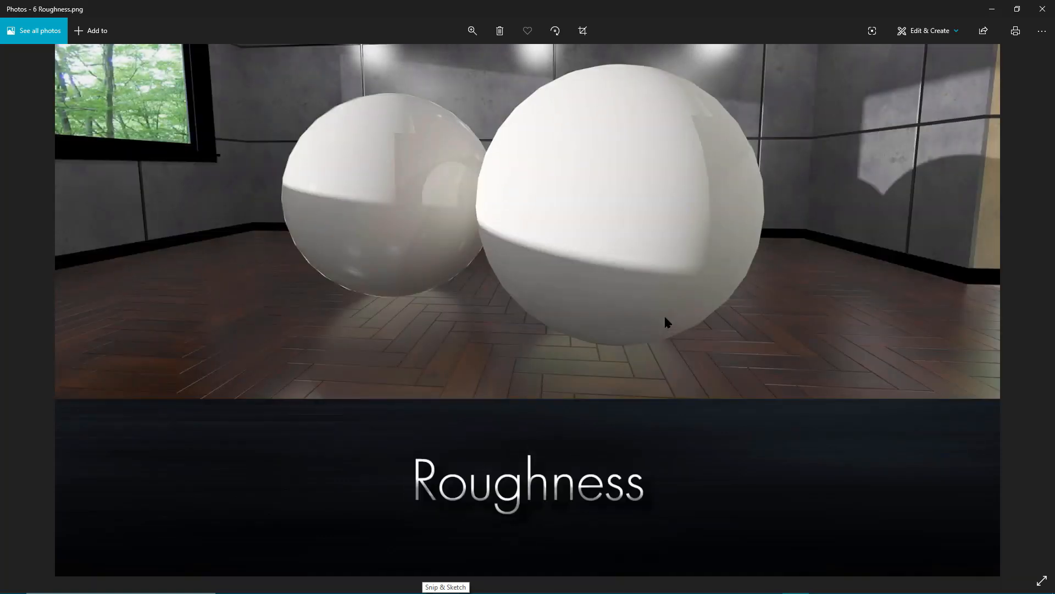
{"action": "key", "text": "Right"}
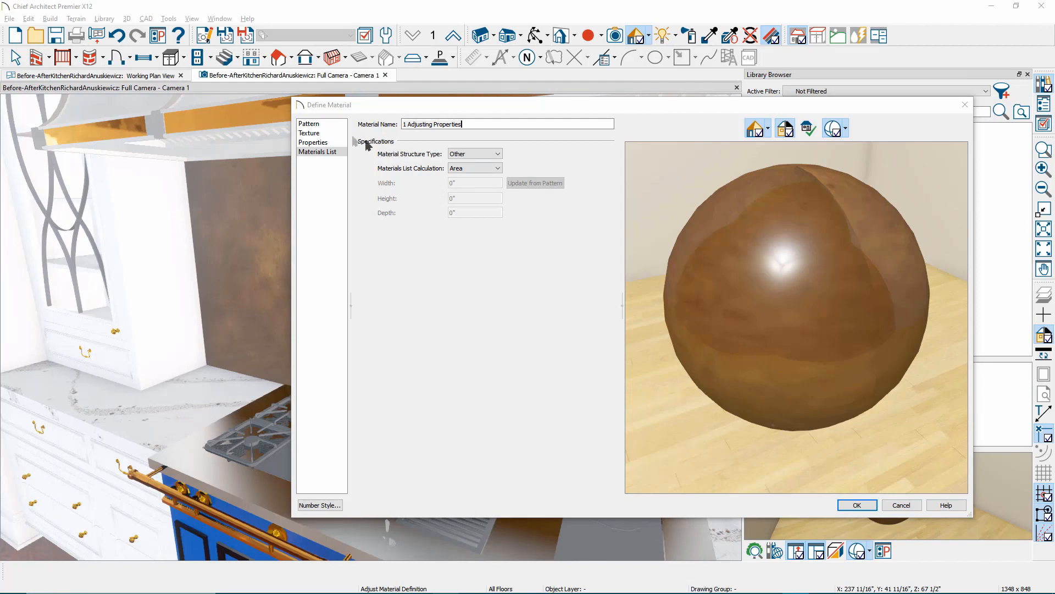
In the backsplash material's properties, keep the General Material class and preview the emissive values 30 (LED Display) and 250 (LCD Monitor).
{"action": "left_click", "coordinate": [313, 142]}
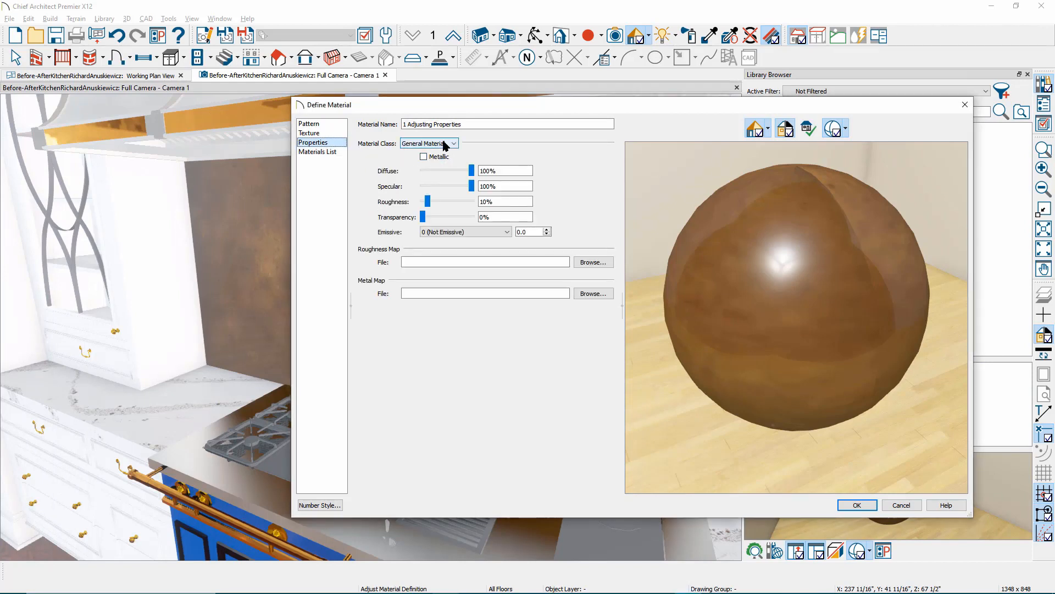
{"action": "left_click", "coordinate": [445, 144]}
{"action": "left_click", "coordinate": [434, 151]}
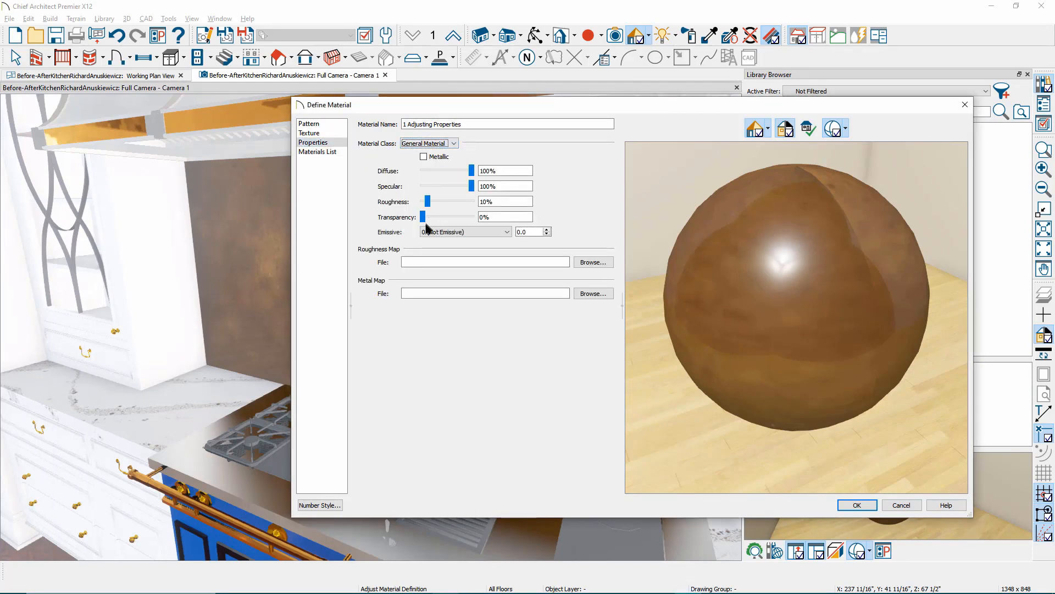
{"action": "left_click", "coordinate": [463, 233]}
{"action": "left_click", "coordinate": [465, 246]}
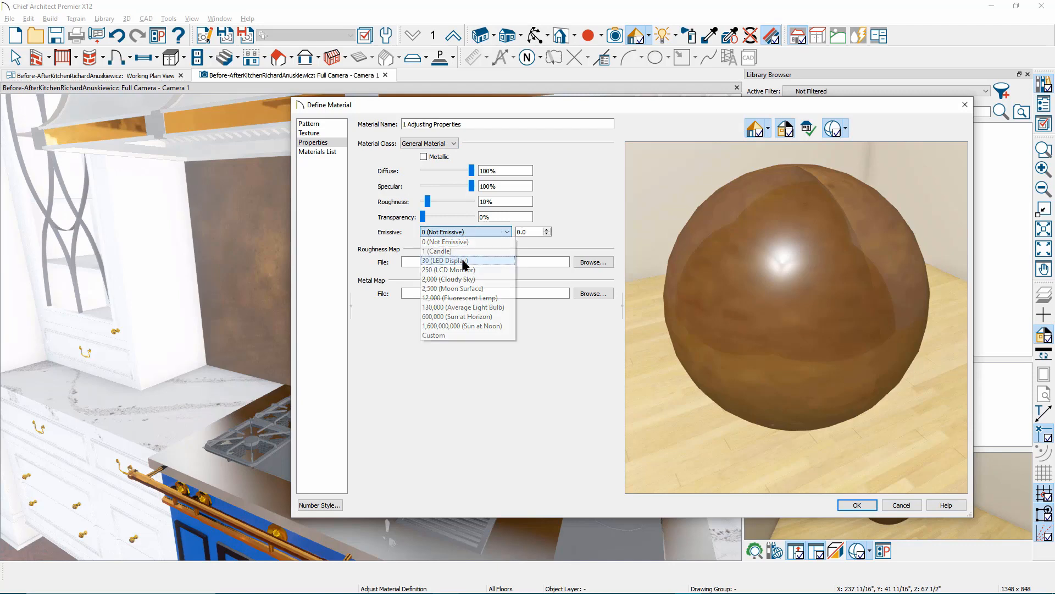
{"action": "left_click", "coordinate": [463, 231]}
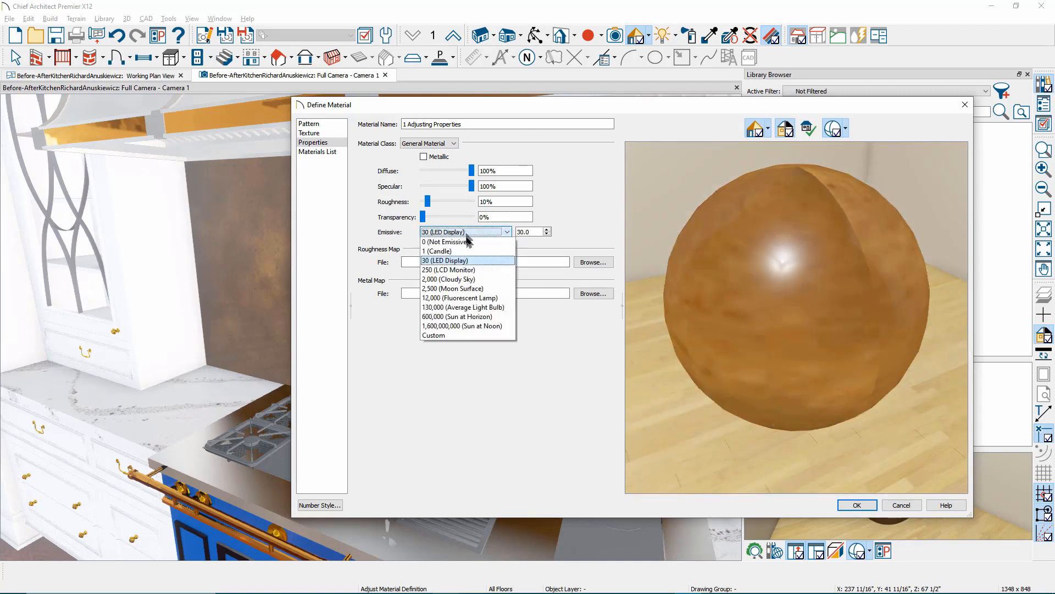
{"action": "left_click", "coordinate": [462, 270]}
{"action": "left_click_drag", "start_coordinate": [735, 295], "coordinate": [672, 269]}
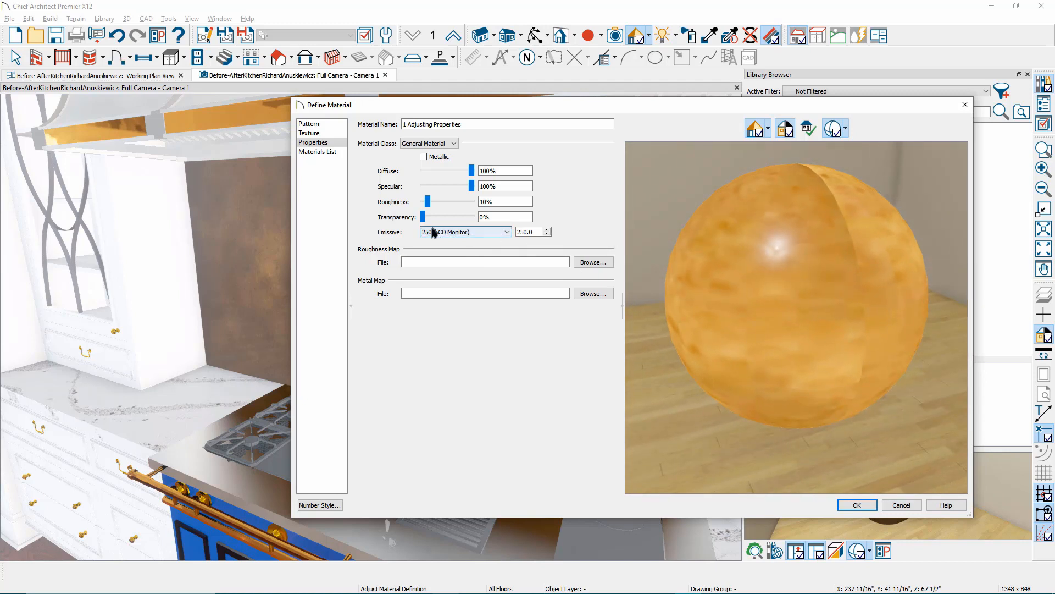
Set the backsplash material's emissive value to 600,000 (Sun at Horizon), apply it, and examine the glow in the kitchen.
{"action": "left_click", "coordinate": [466, 232]}
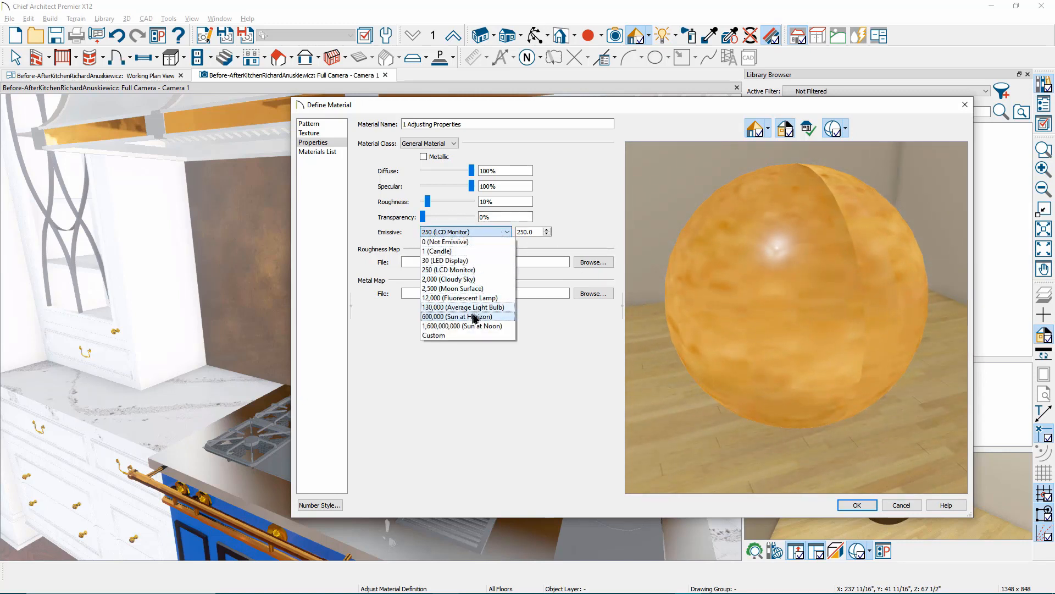
{"action": "left_click", "coordinate": [473, 317]}
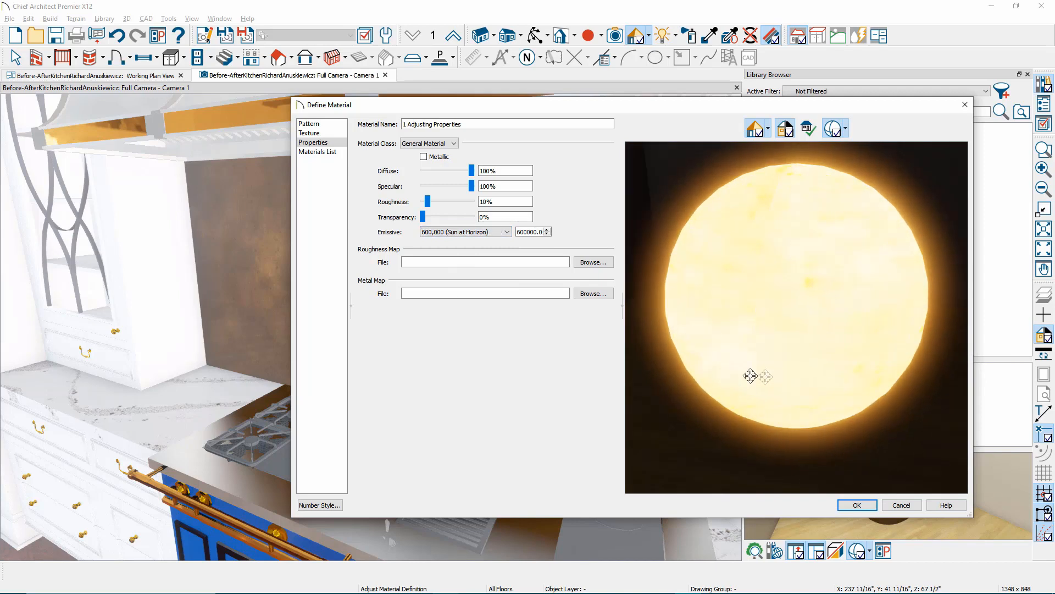
{"action": "left_click", "coordinate": [855, 505]}
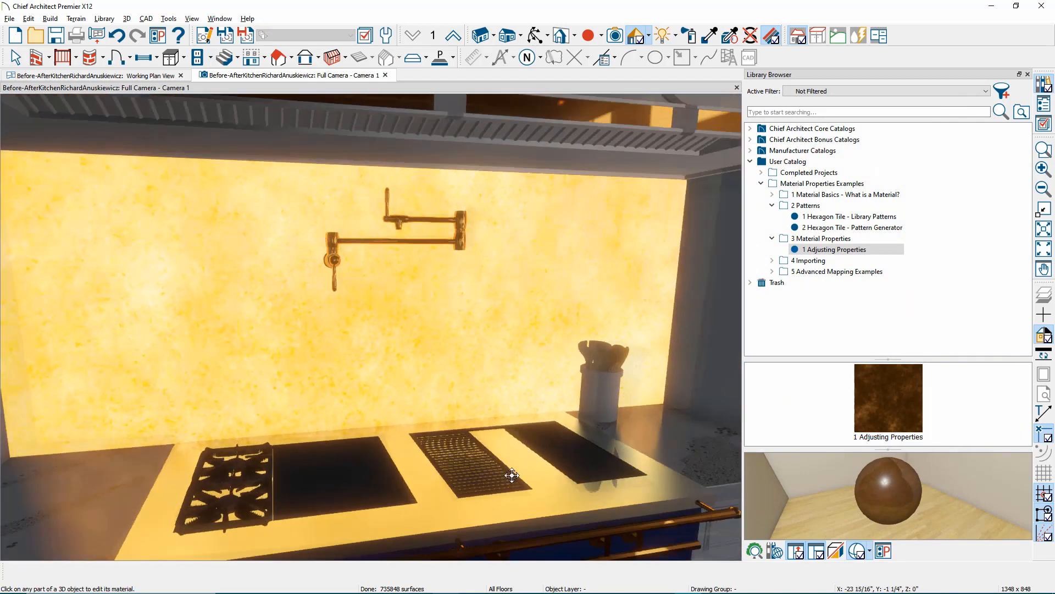
{"action": "mouse_move", "coordinate": [512, 475]}
{"action": "middle_mouse_down"}
{"action": "mouse_move", "coordinate": [507, 461]}
{"action": "mouse_move", "coordinate": [516, 456]}
{"action": "mouse_move", "coordinate": [445, 422]}
{"action": "mouse_move", "coordinate": [413, 429]}
{"action": "middle_mouse_up"}
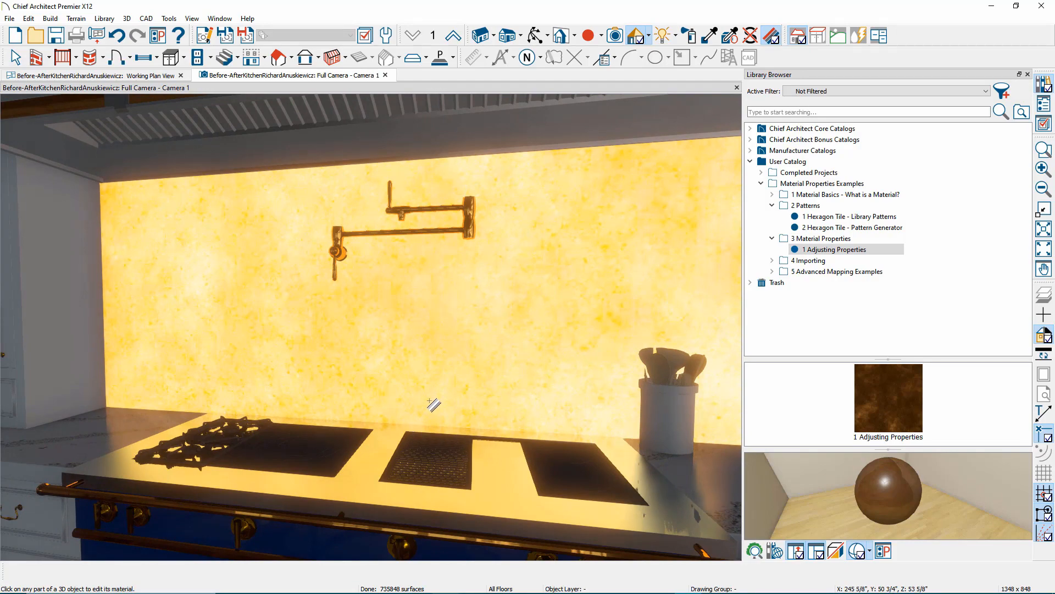
{"action": "scroll", "coordinate": [482, 376], "scroll_direction": "down", "scroll_amount": 3}
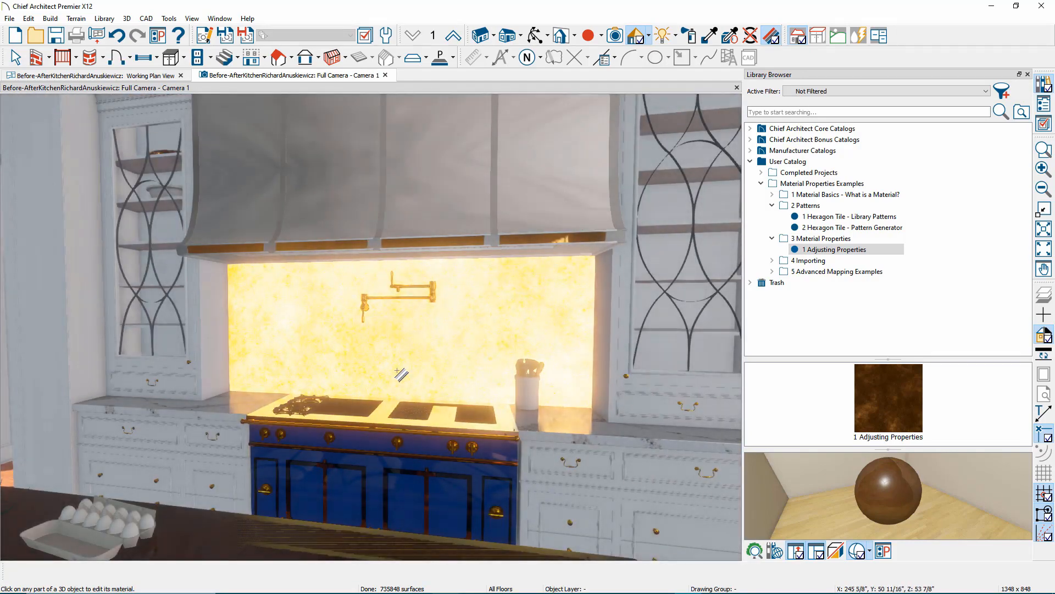
{"action": "scroll", "coordinate": [400, 374], "scroll_direction": "up", "scroll_amount": 3}
Reopen the glowing backsplash's material definition and try the emissive value 0 (Not Emissive).
{"action": "left_click", "coordinate": [476, 339]}
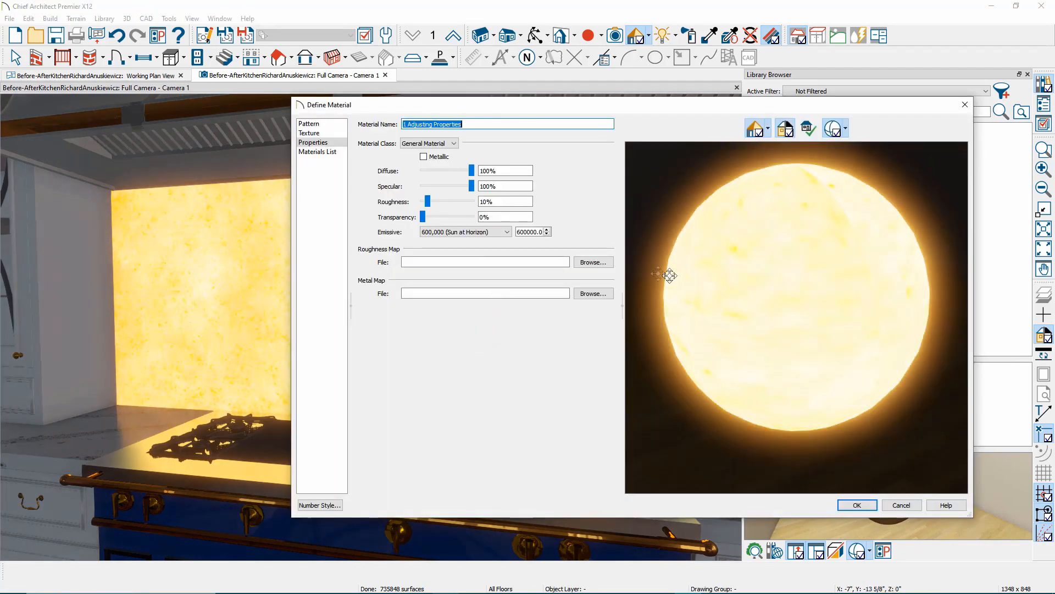
{"action": "left_click", "coordinate": [468, 232]}
{"action": "left_click", "coordinate": [437, 244]}
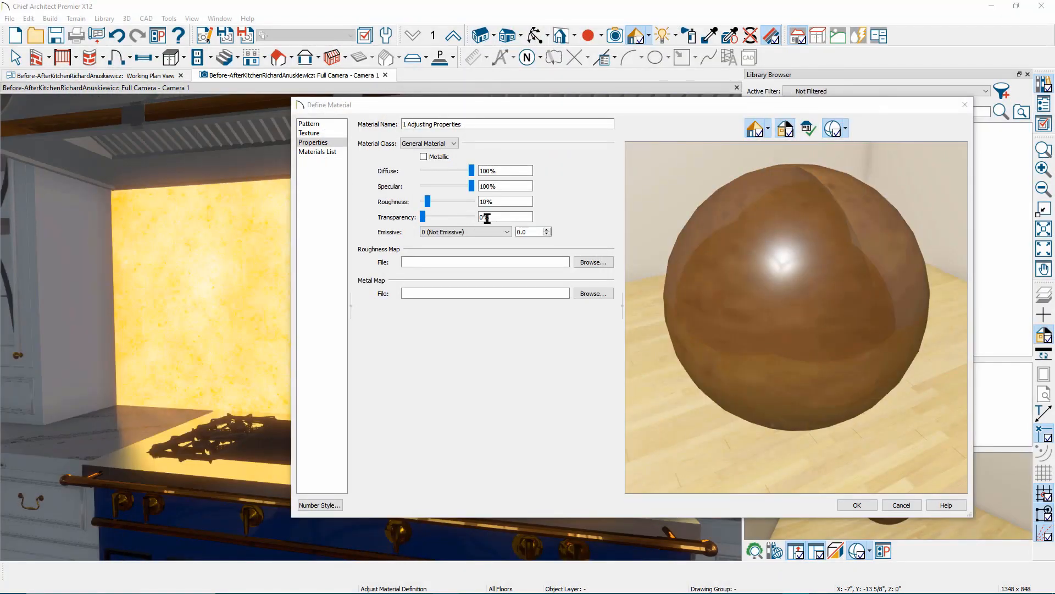
Try a transparency of 69% on the backsplash material and preview it with Standard rendering.
{"action": "left_click_drag", "start_coordinate": [423, 217], "coordinate": [456, 219]}
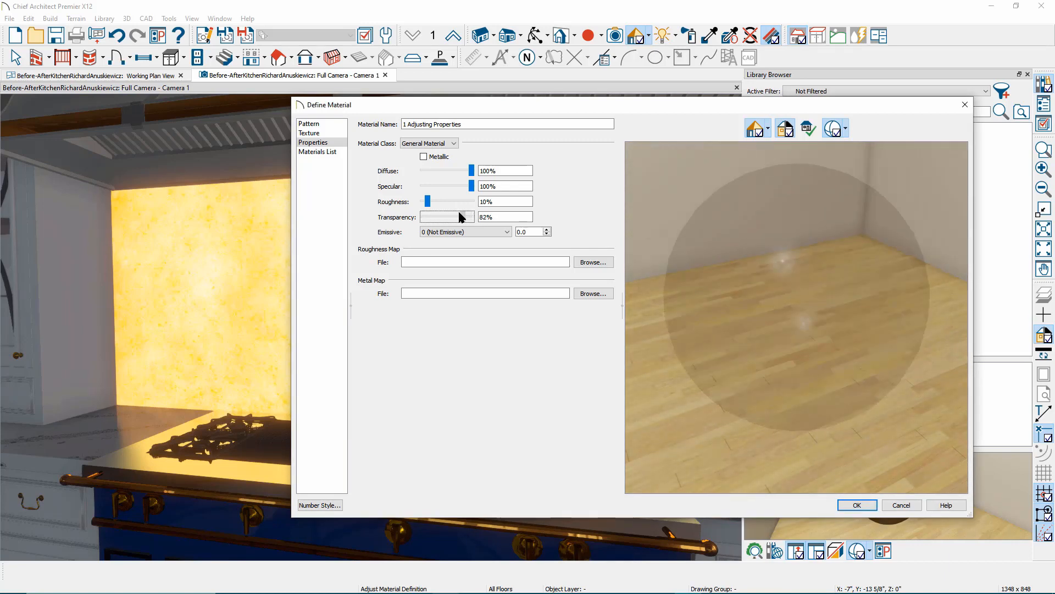
{"action": "left_click", "coordinate": [767, 129]}
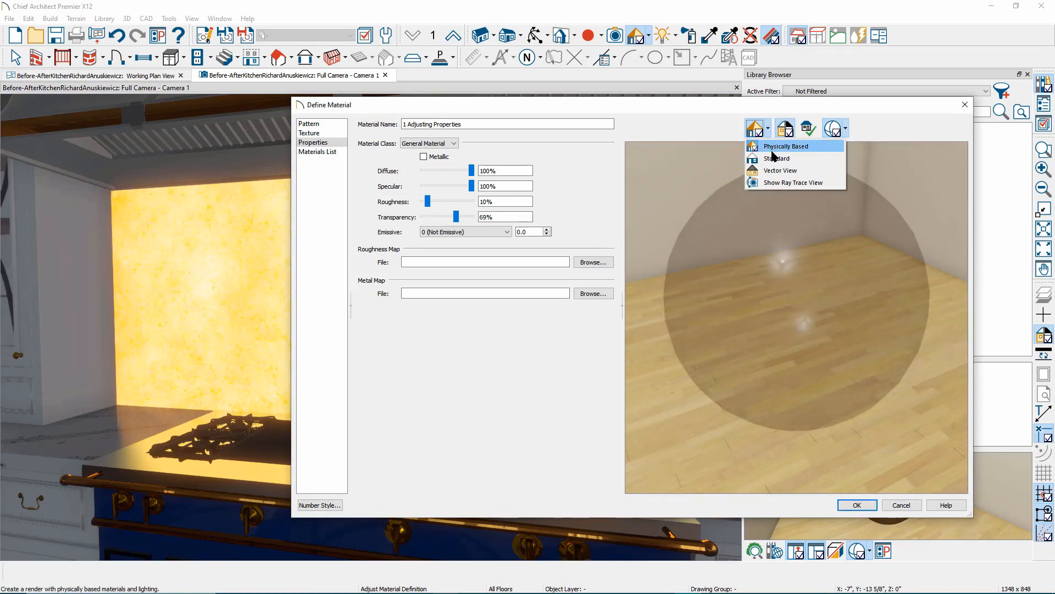
{"action": "left_click", "coordinate": [770, 173]}
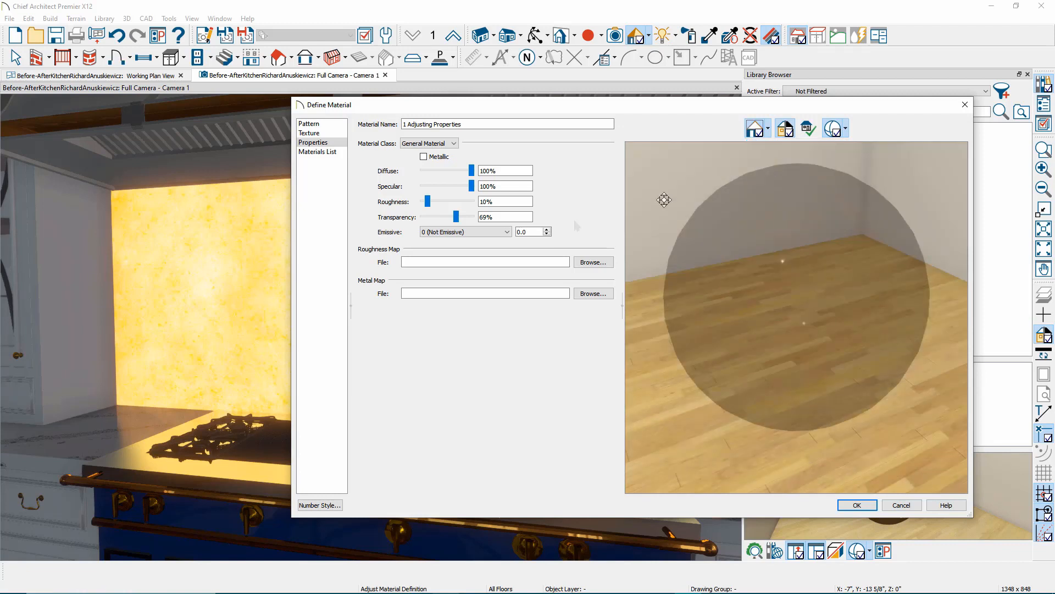
Lower the transparency to 9% and preview it with Physically Based rendering, then discard the material changes.
{"action": "left_click_drag", "start_coordinate": [457, 217], "coordinate": [380, 219]}
{"action": "mouse_move", "coordinate": [451, 218]}
{"action": "left_mouse_down"}
{"action": "mouse_move", "coordinate": [488, 218]}
{"action": "mouse_move", "coordinate": [428, 218]}
{"action": "left_mouse_up"}
{"action": "left_click", "coordinate": [769, 131]}
{"action": "left_click", "coordinate": [772, 146]}
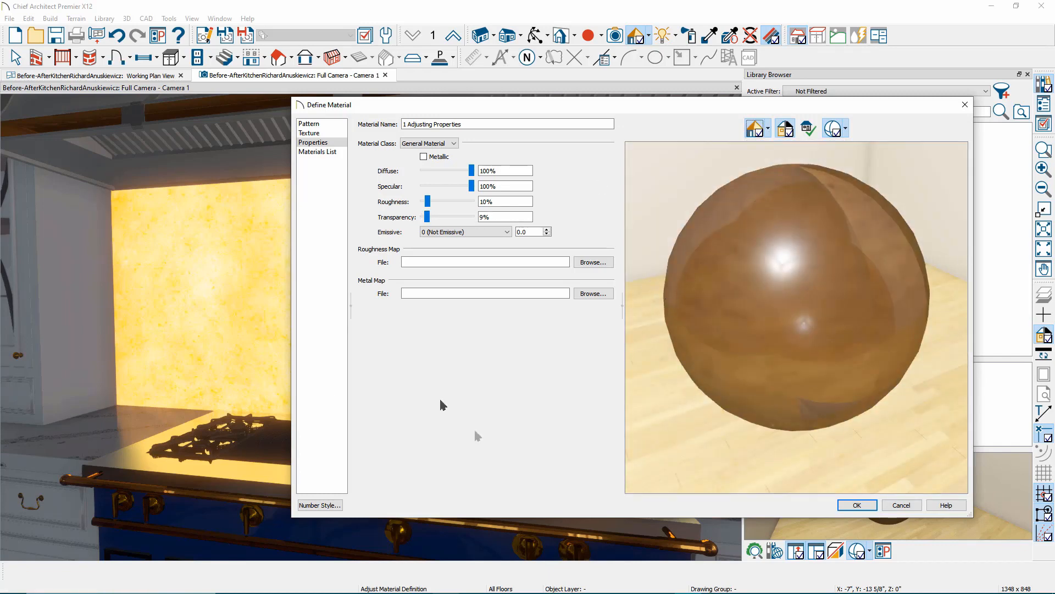
{"action": "left_click", "coordinate": [900, 506]}
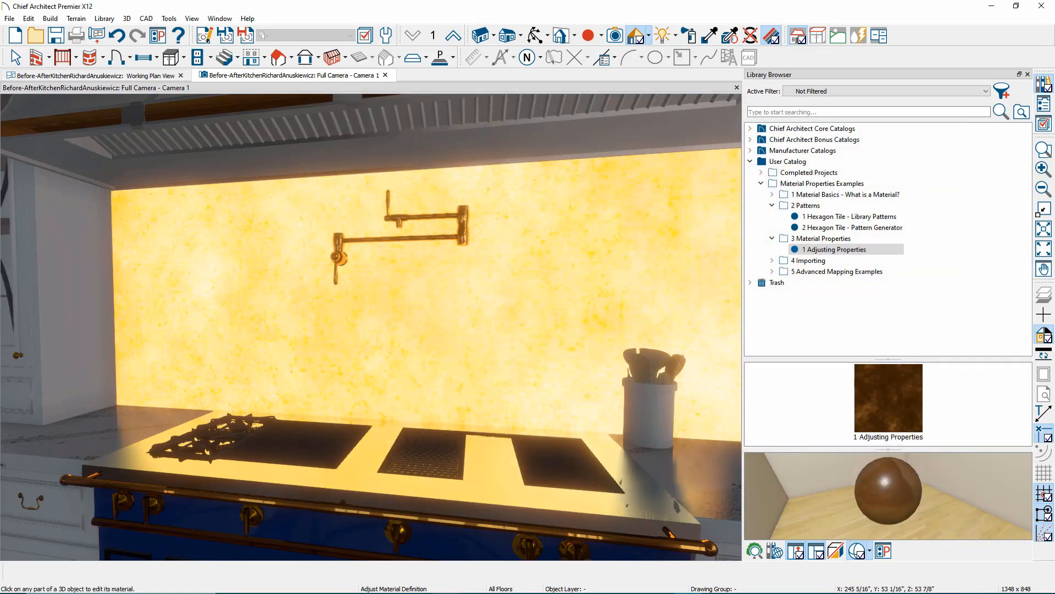
Switch to Photos, go through the two Refraction slides, and return to Chief Architect.
{"action": "left_click_drag", "start_coordinate": [333, 167], "coordinate": [510, 1]}
{"action": "key", "text": "Right"}
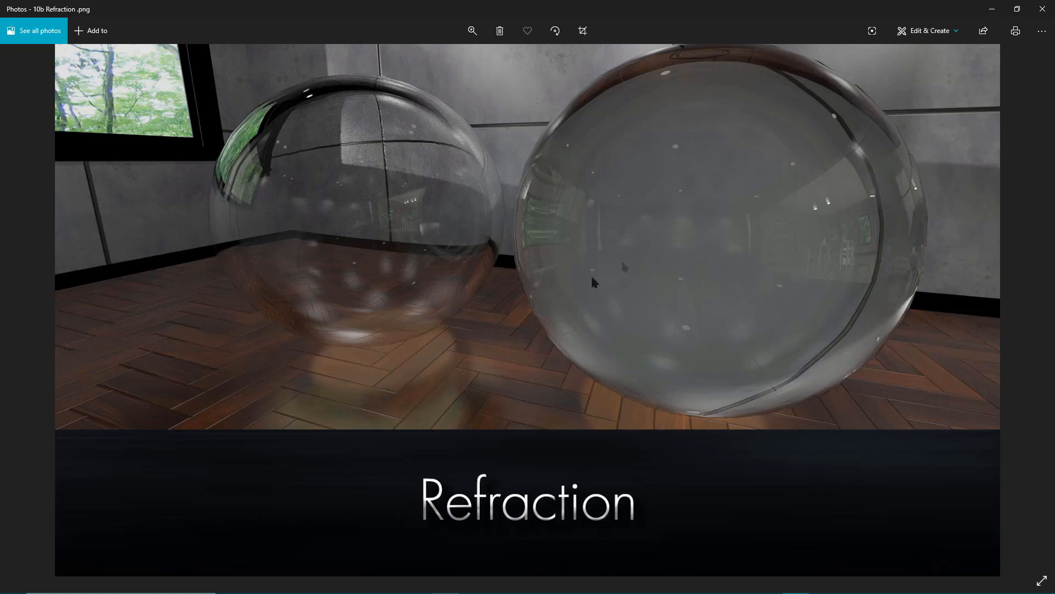
{"action": "key", "text": "Right"}
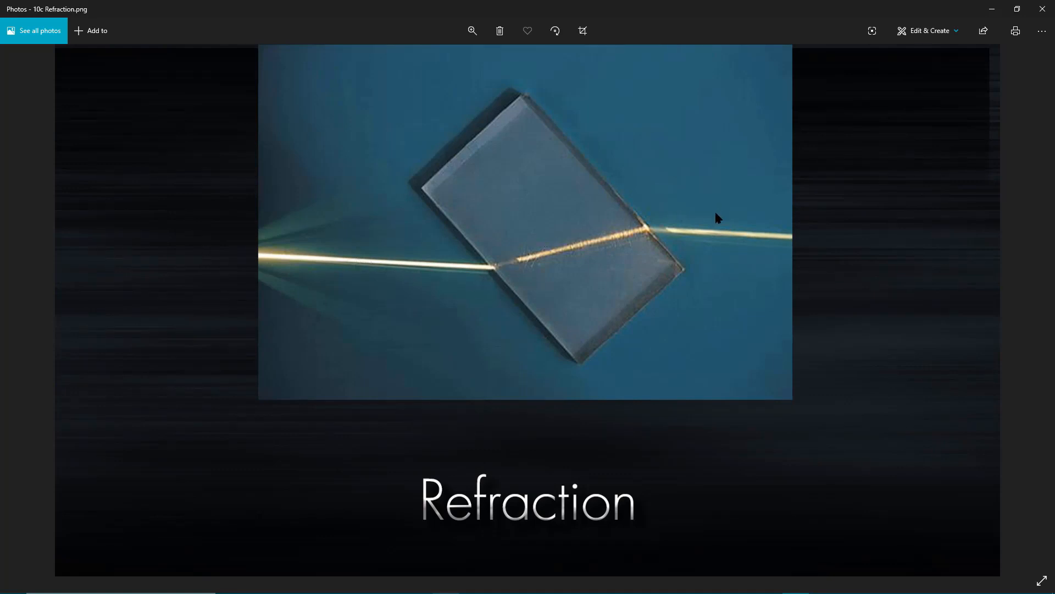
{"action": "left_click_drag", "start_coordinate": [755, 6], "coordinate": [0, 236]}
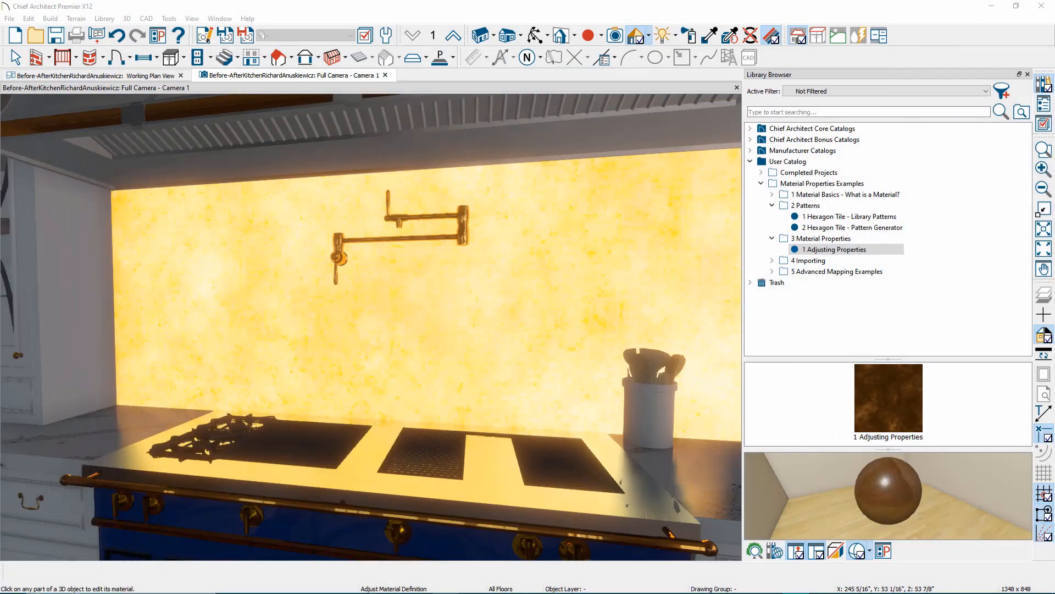
Reopen the backsplash material's properties and set the emissive value to 0 (Not Emissive).
{"action": "left_click", "coordinate": [469, 297]}
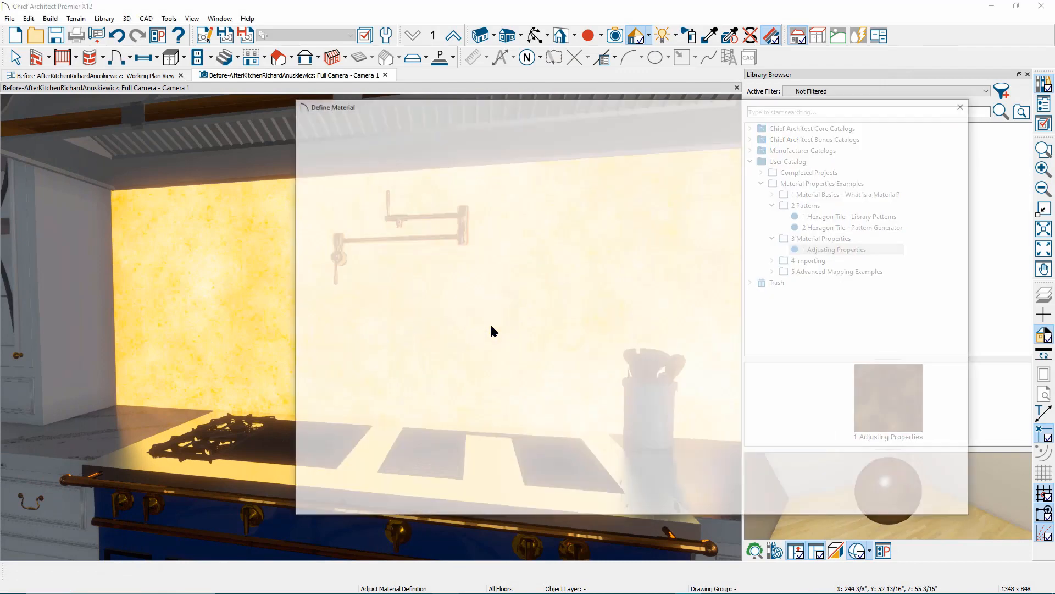
{"action": "left_click", "coordinate": [465, 231]}
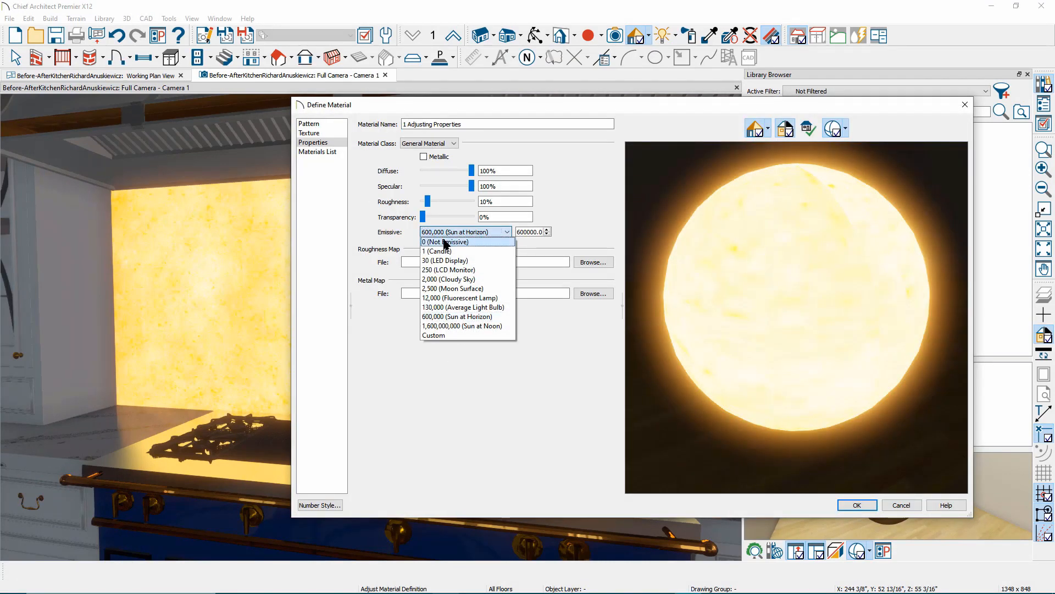
{"action": "left_click", "coordinate": [448, 241]}
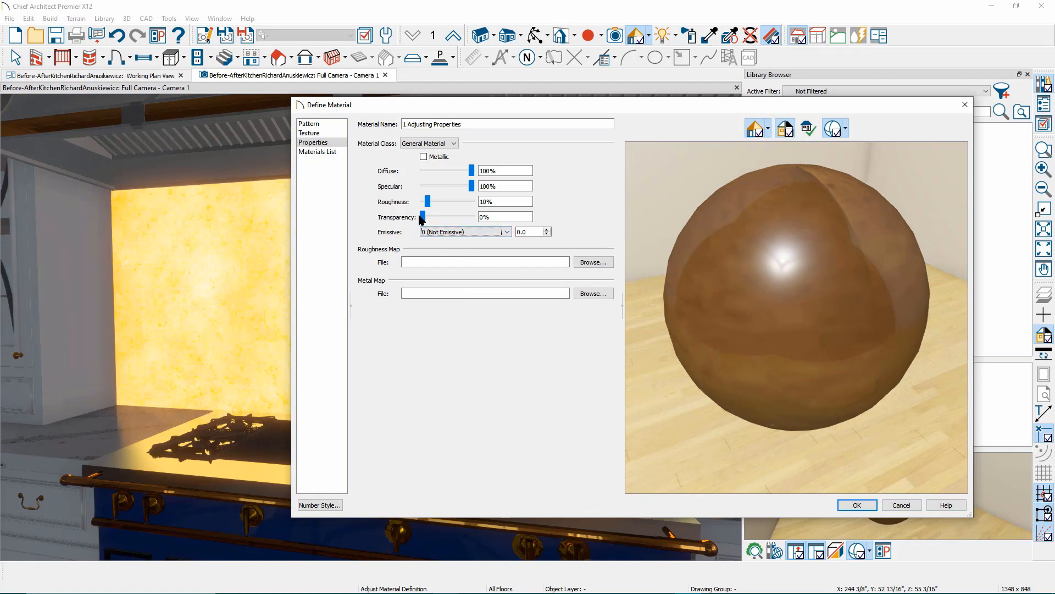
Set the backsplash material's transparency to 6% and change its material class to Transparent.
{"action": "left_click_drag", "start_coordinate": [423, 217], "coordinate": [425, 219]}
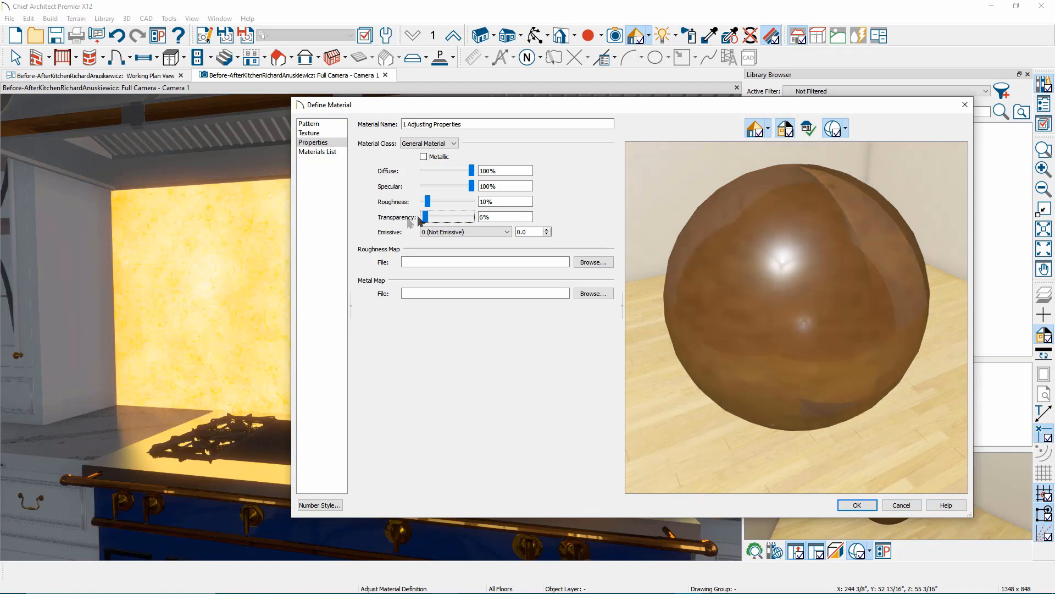
{"action": "left_click", "coordinate": [427, 144]}
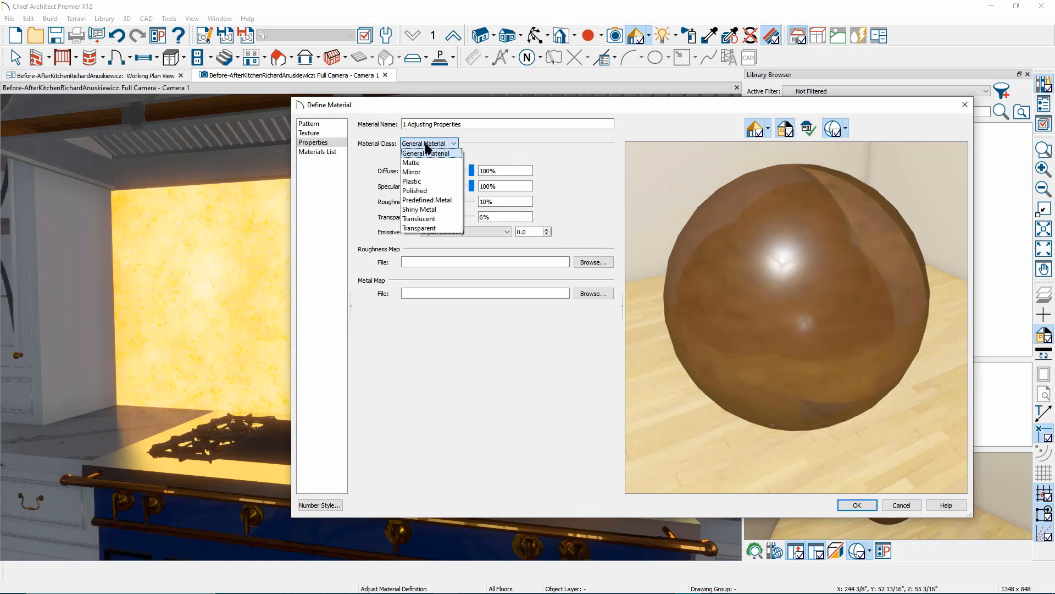
{"action": "left_click", "coordinate": [418, 228]}
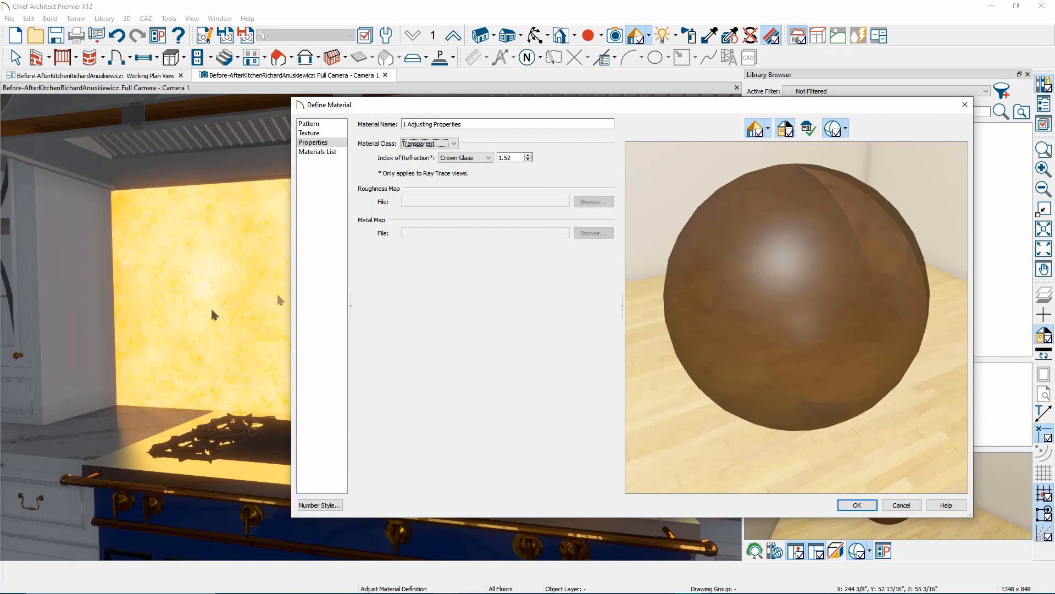
Switch to Photos, compare the Refraction and Transparency slides, and return to the material definition in Chief Architect.
{"action": "left_click_drag", "start_coordinate": [448, 593], "coordinate": [457, 51]}
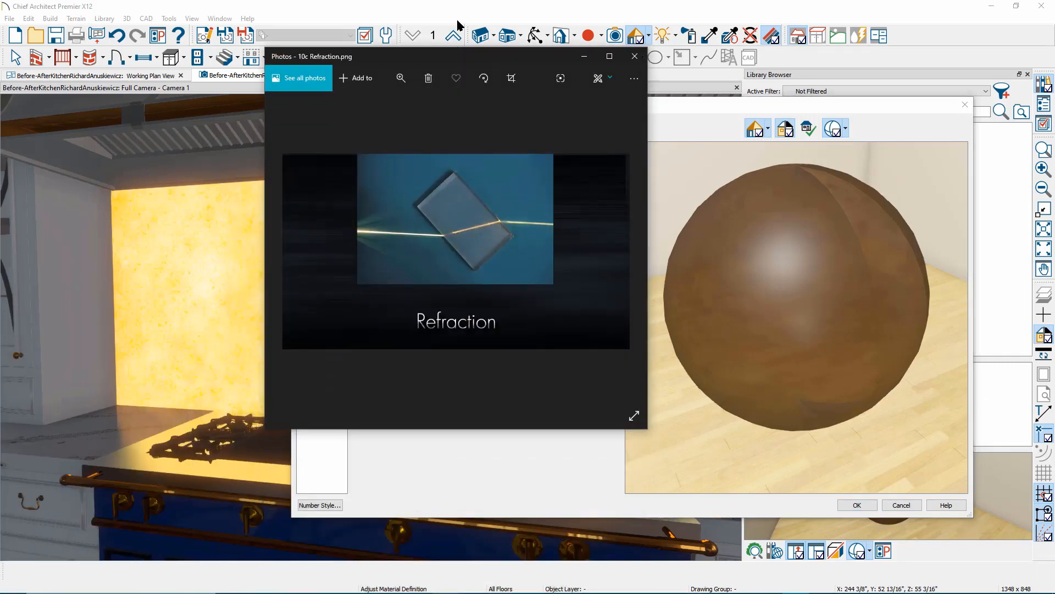
{"action": "key", "text": "Left"}
{"action": "left_click_drag", "start_coordinate": [525, 58], "coordinate": [552, 1]}
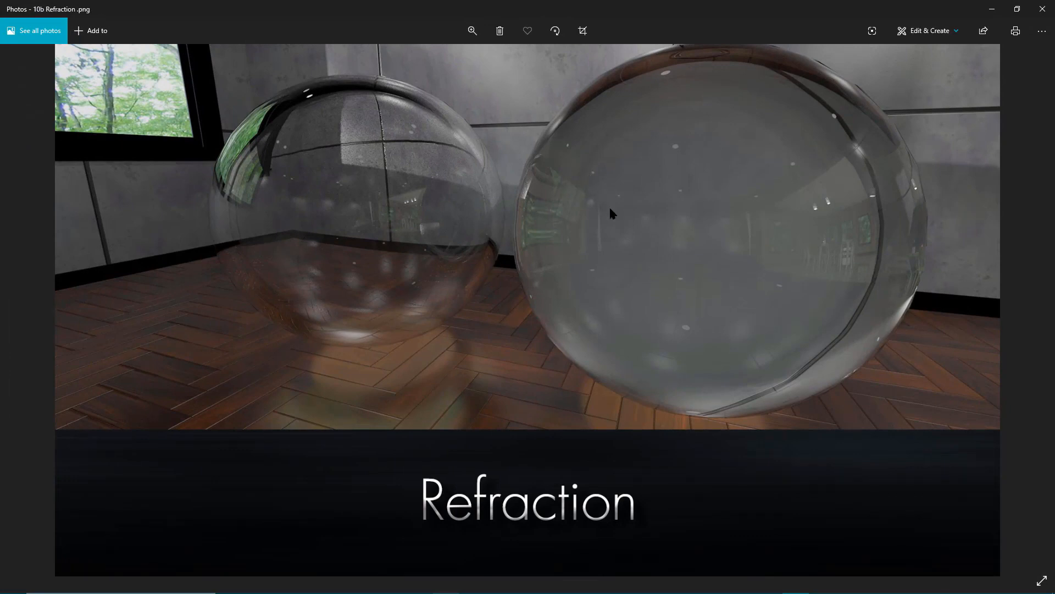
{"action": "key", "text": "Left"}
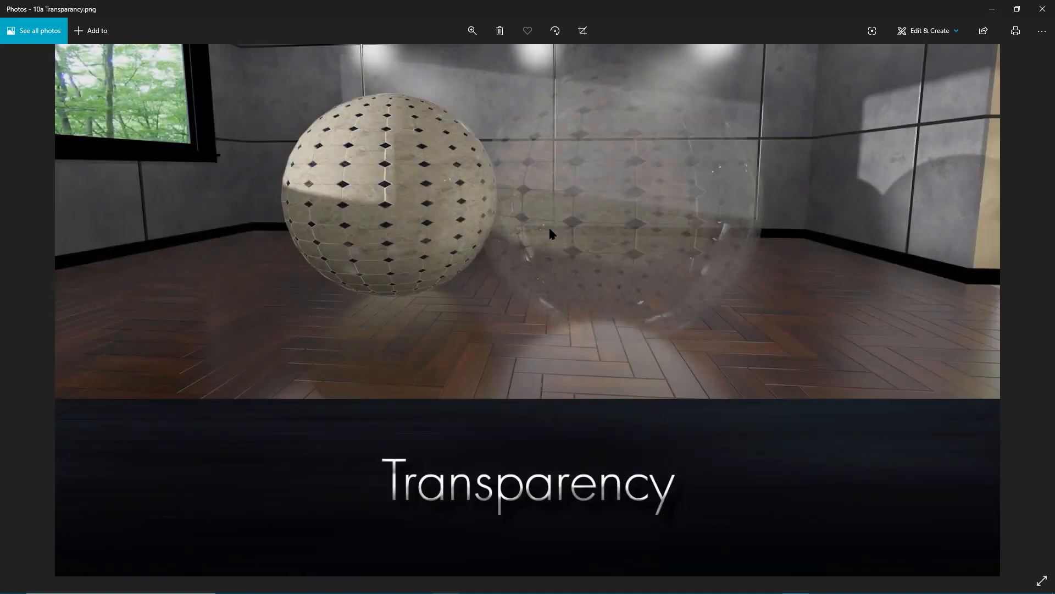
{"action": "key", "text": "Right"}
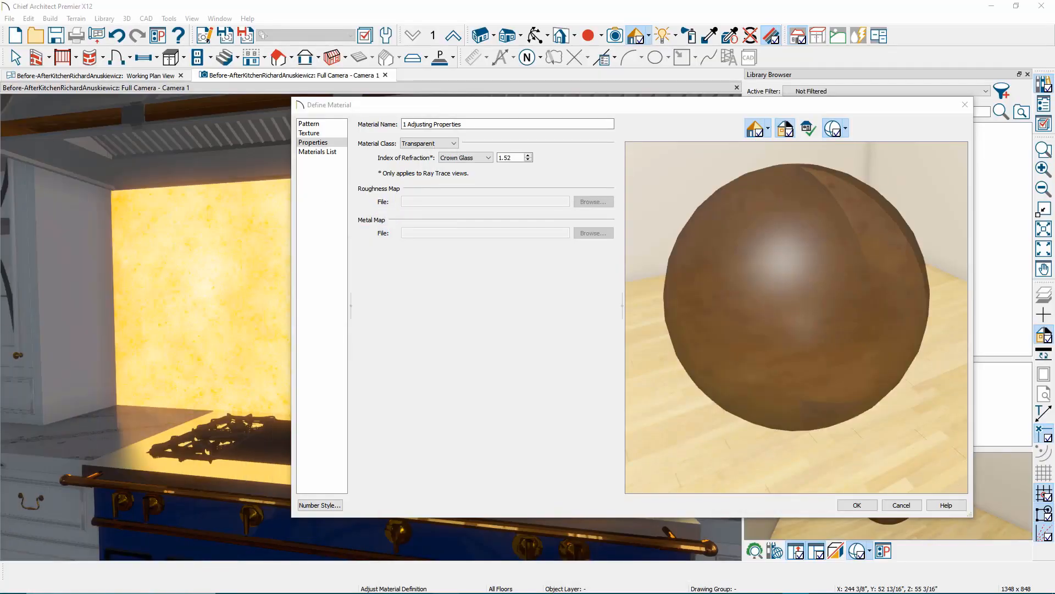
Switch the backsplash material's class back to General Material and try its transparency control at 0%.
{"action": "left_click", "coordinate": [440, 143]}
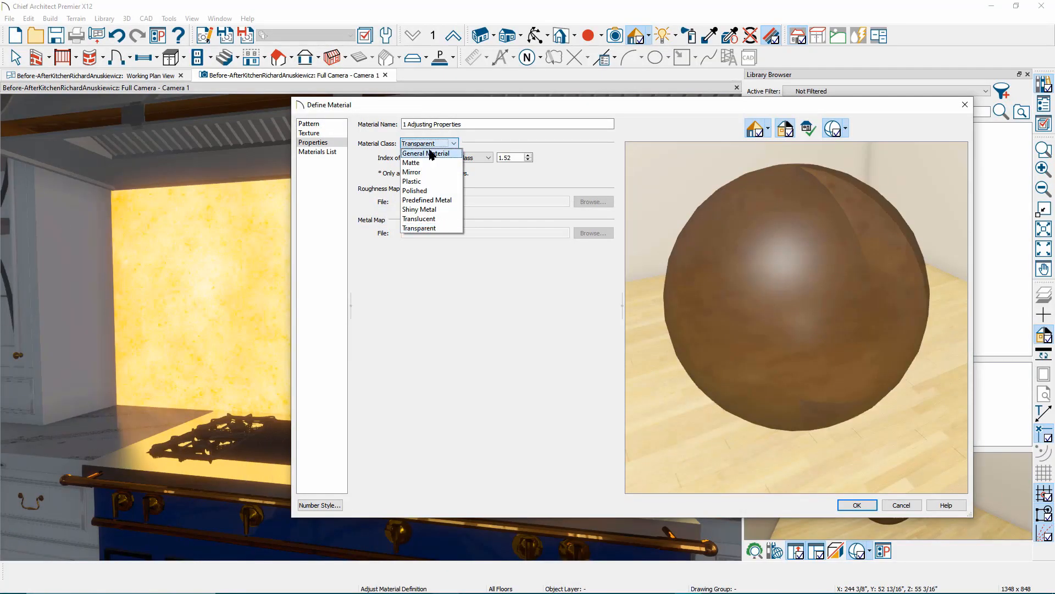
{"action": "left_click", "coordinate": [424, 152]}
{"action": "left_click", "coordinate": [423, 217]}
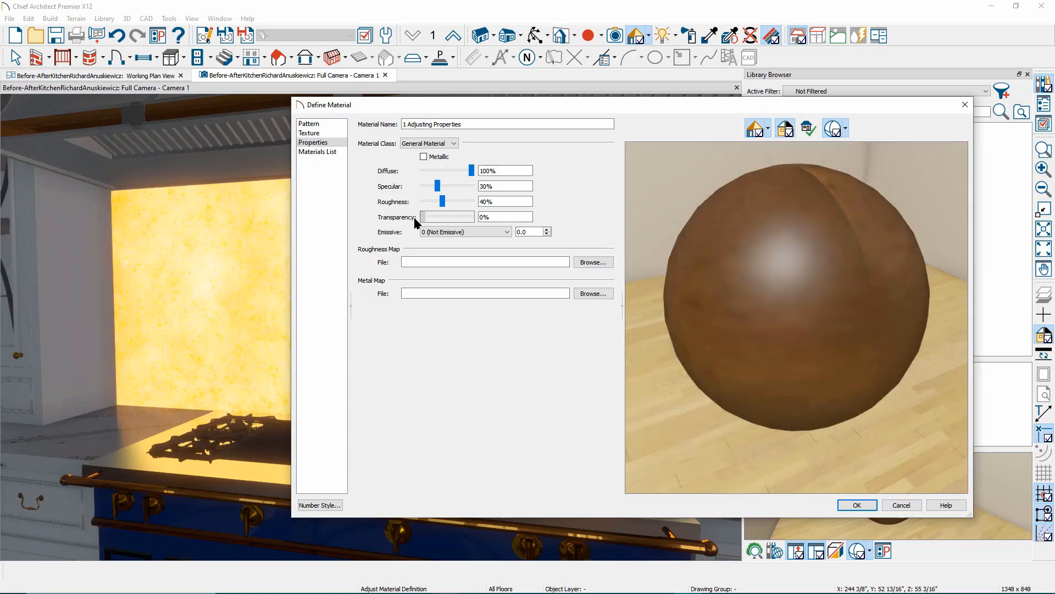
Try the Transparent material class on the backsplash material, and return it to General Material.
{"action": "left_click", "coordinate": [435, 144]}
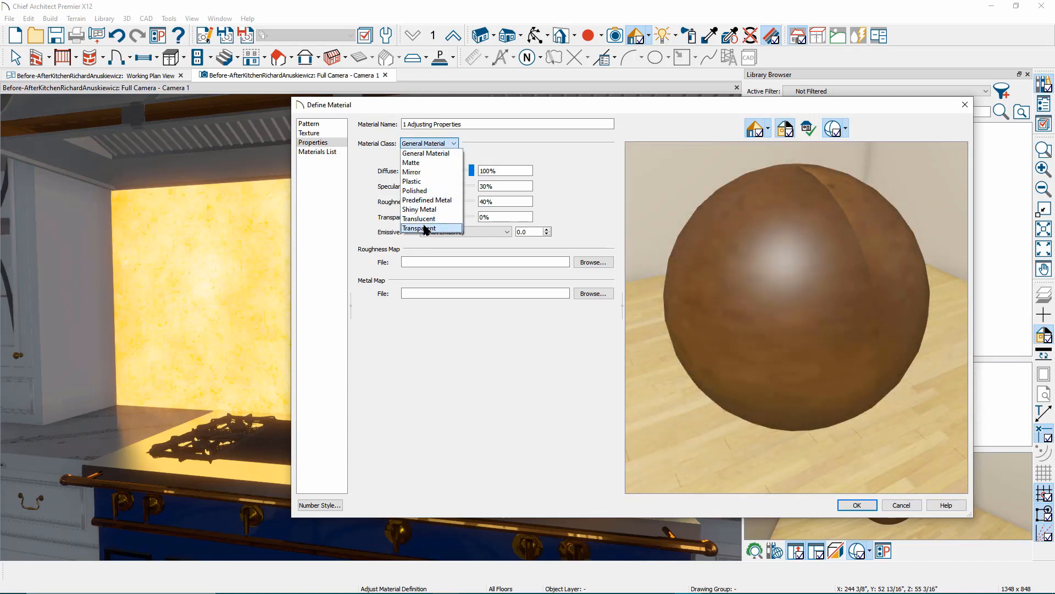
{"action": "left_click", "coordinate": [425, 228]}
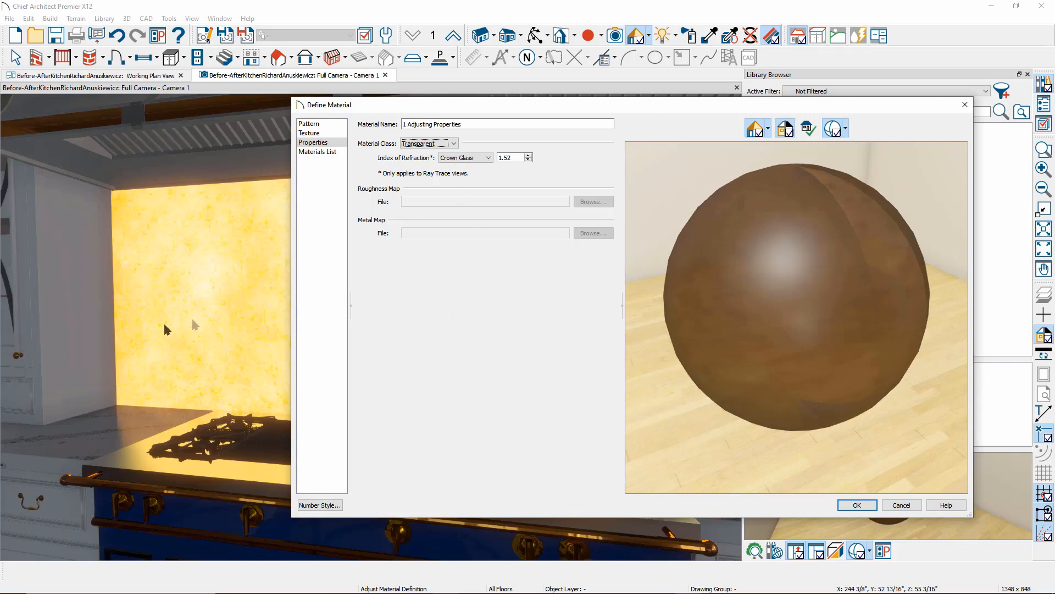
{"action": "left_click", "coordinate": [431, 143]}
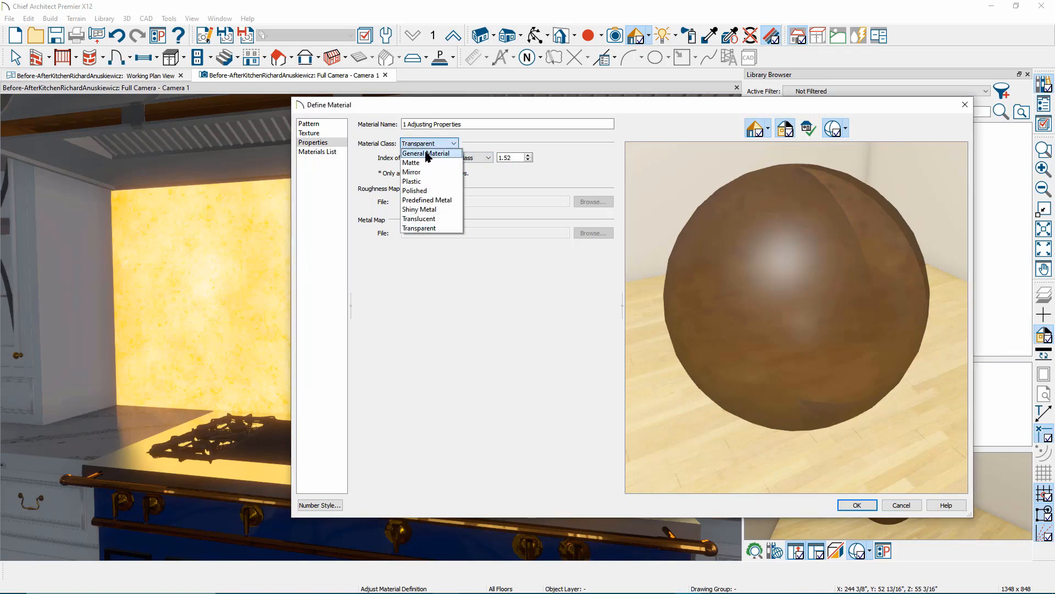
{"action": "left_click", "coordinate": [428, 153]}
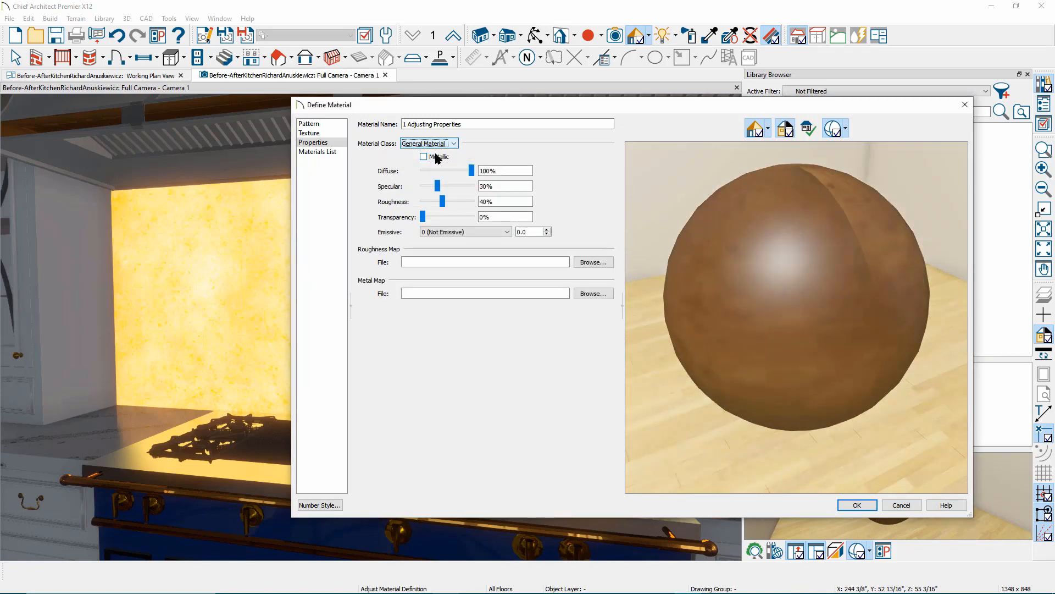
Make the backsplash's General Material metallic, apply it, and inspect the backsplash in the camera view.
{"action": "left_click", "coordinate": [424, 157]}
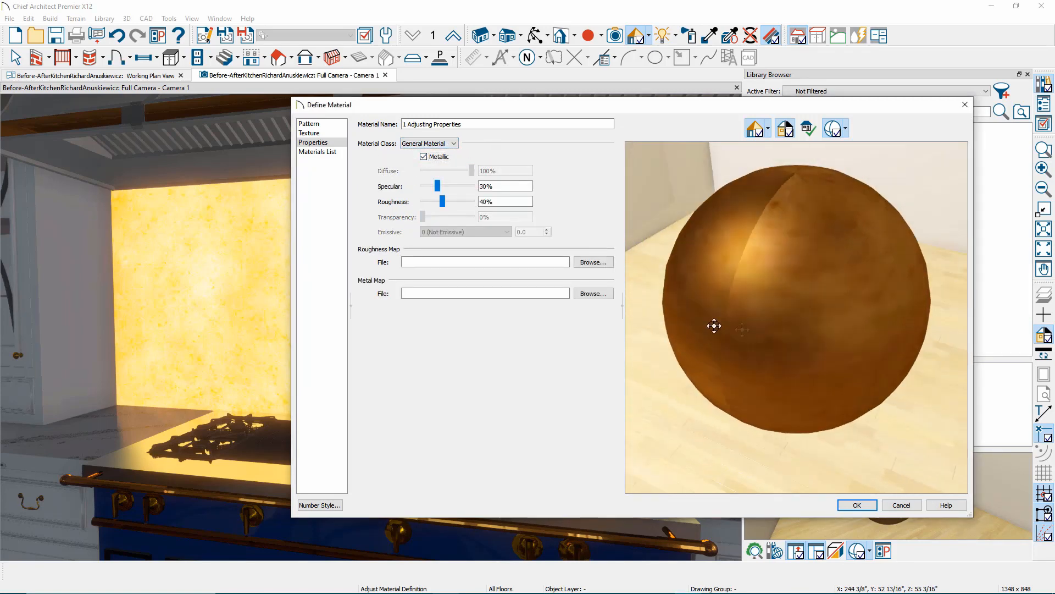
{"action": "left_click_drag", "start_coordinate": [711, 323], "coordinate": [738, 205]}
{"action": "left_click", "coordinate": [857, 505]}
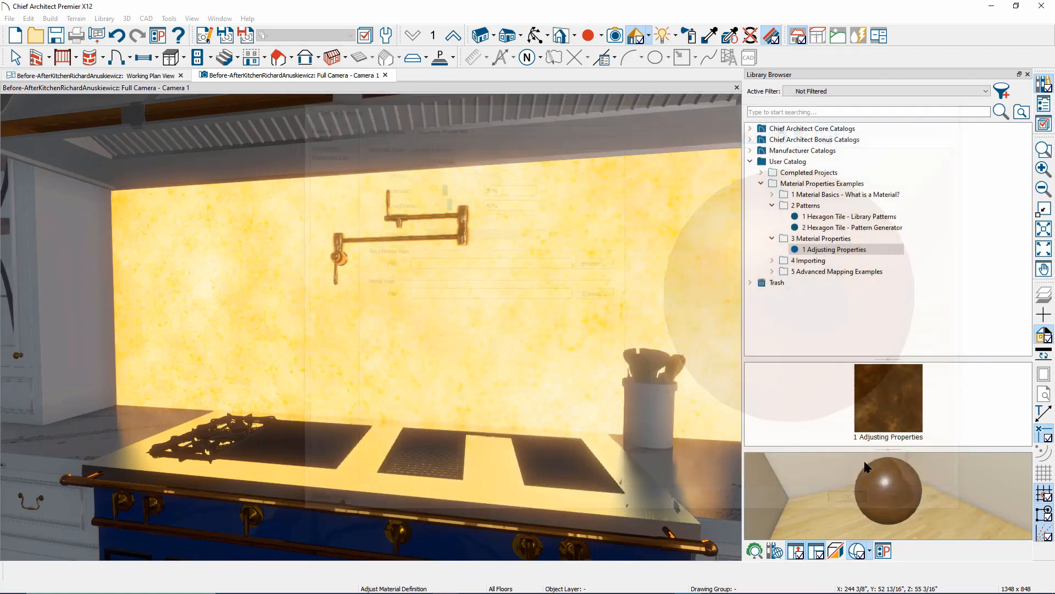
{"action": "middle_click_drag", "start_coordinate": [500, 344], "coordinate": [588, 370]}
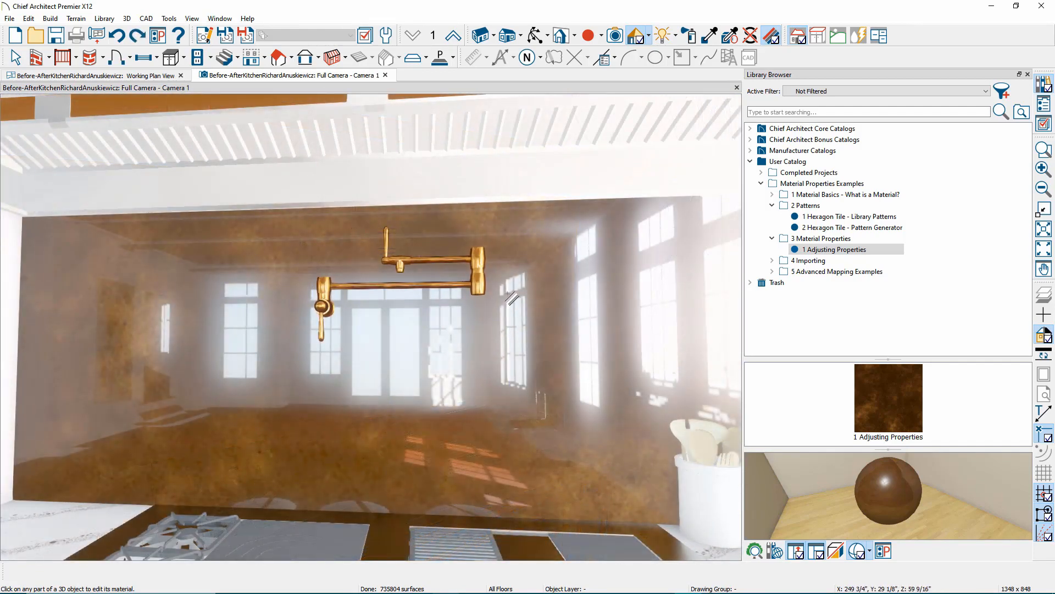
Change the pot filler's Bronze Polished material from a predefined metal to a metallic General Material and inspect the preview.
{"action": "left_click", "coordinate": [484, 268]}
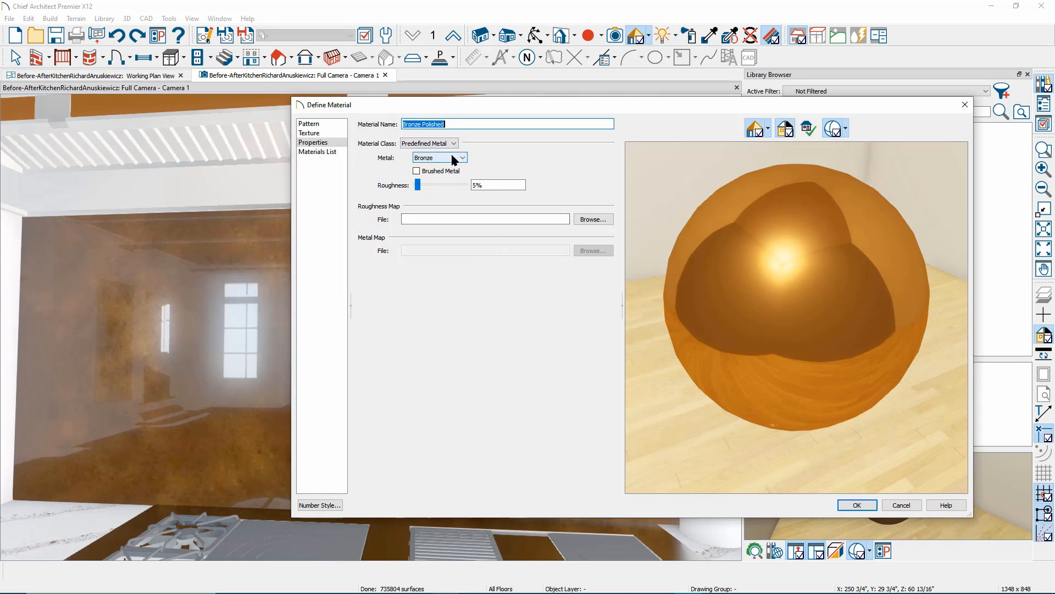
{"action": "left_click", "coordinate": [429, 144]}
{"action": "left_click", "coordinate": [432, 151]}
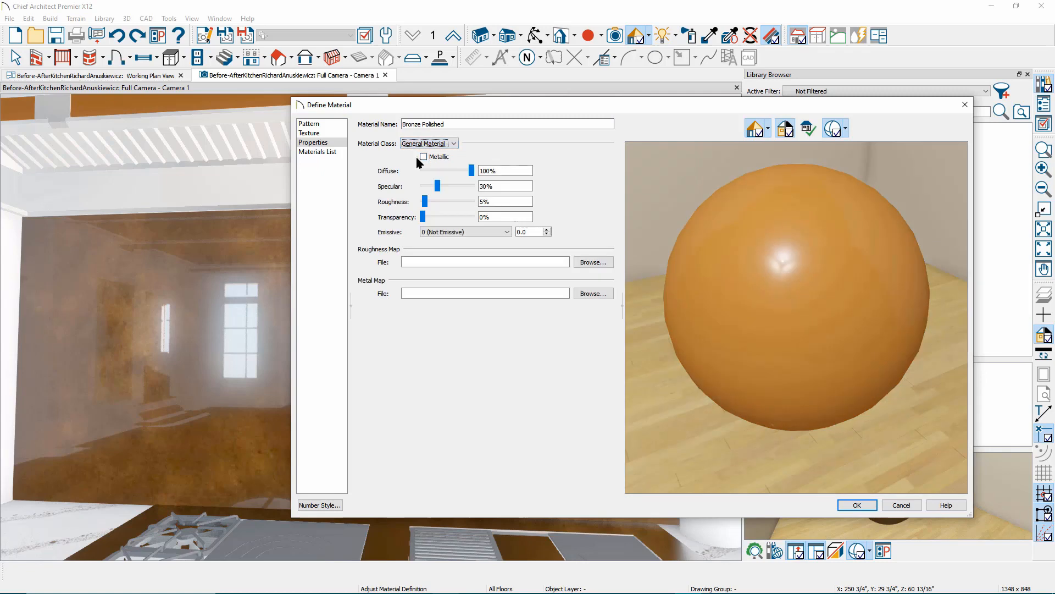
{"action": "left_click", "coordinate": [423, 157]}
{"action": "left_click_drag", "start_coordinate": [759, 235], "coordinate": [834, 328]}
Set the Bronze Polished material's color to white.
{"action": "left_click", "coordinate": [336, 125]}
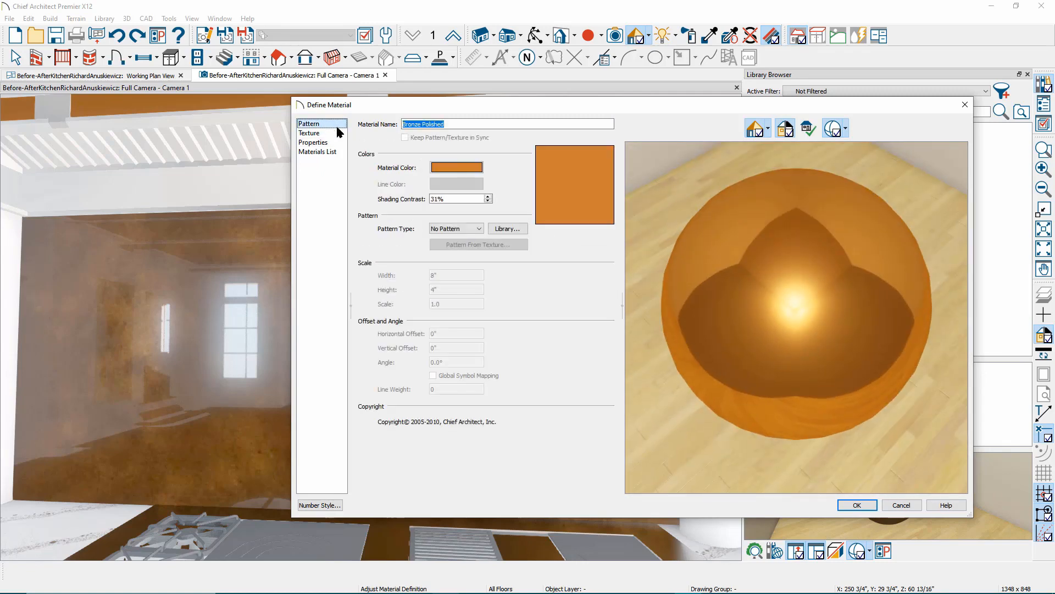
{"action": "left_click", "coordinate": [457, 167]}
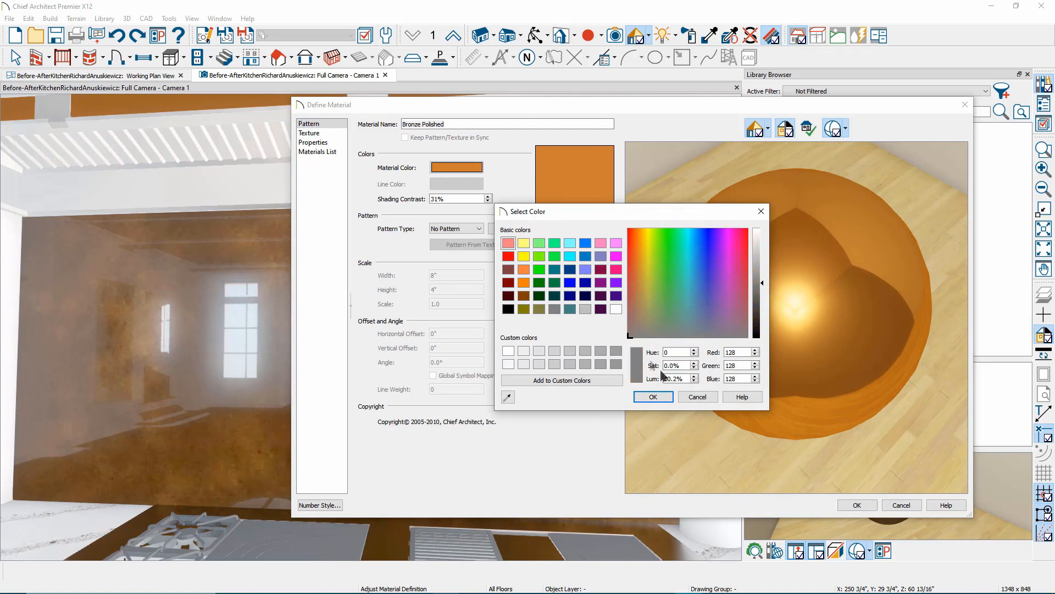
{"action": "left_click", "coordinate": [756, 229]}
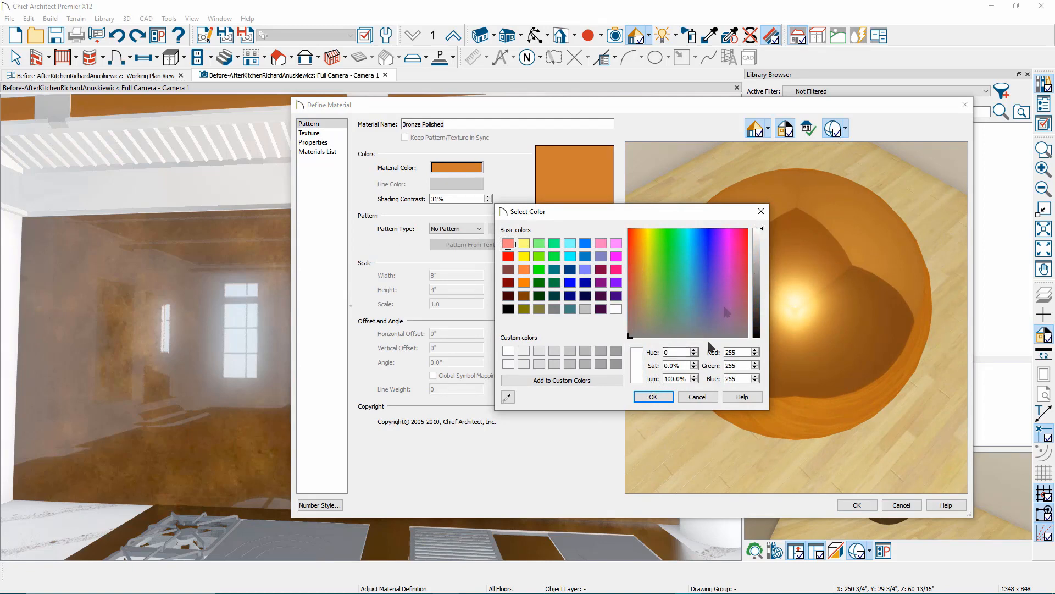
{"action": "left_click", "coordinate": [652, 397]}
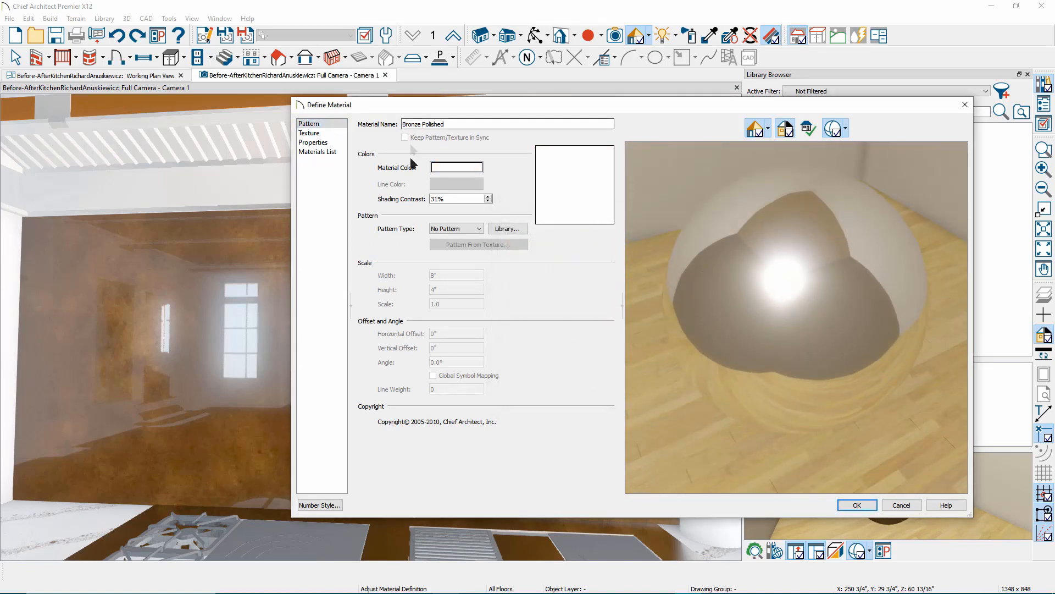
Change the Bronze Polished material's color to dark gray, apply it, and inspect the pot filler in the camera view.
{"action": "left_click", "coordinate": [467, 167]}
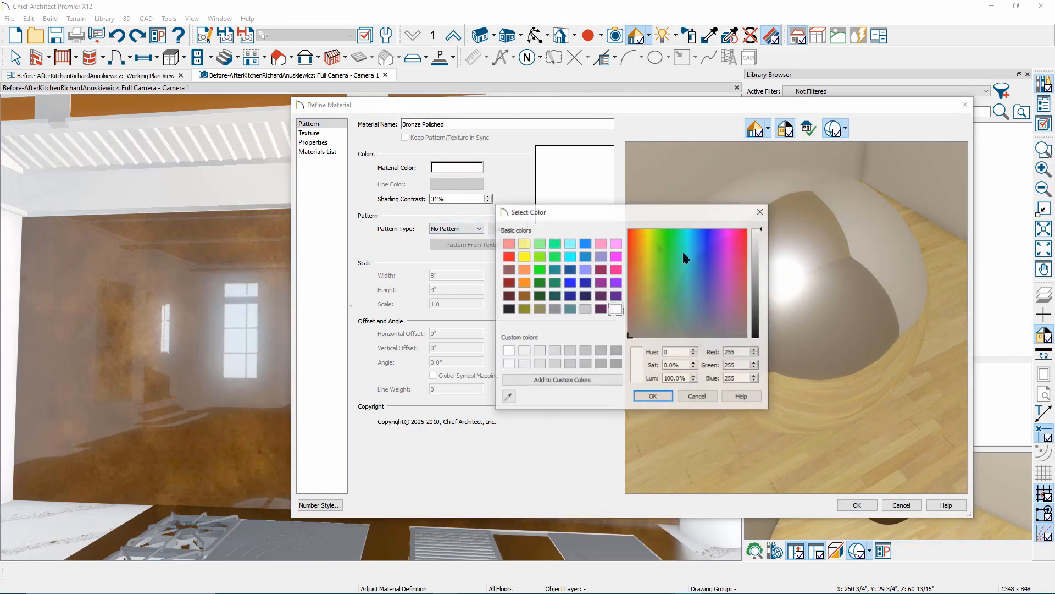
{"action": "left_click", "coordinate": [757, 299]}
{"action": "left_click", "coordinate": [653, 396]}
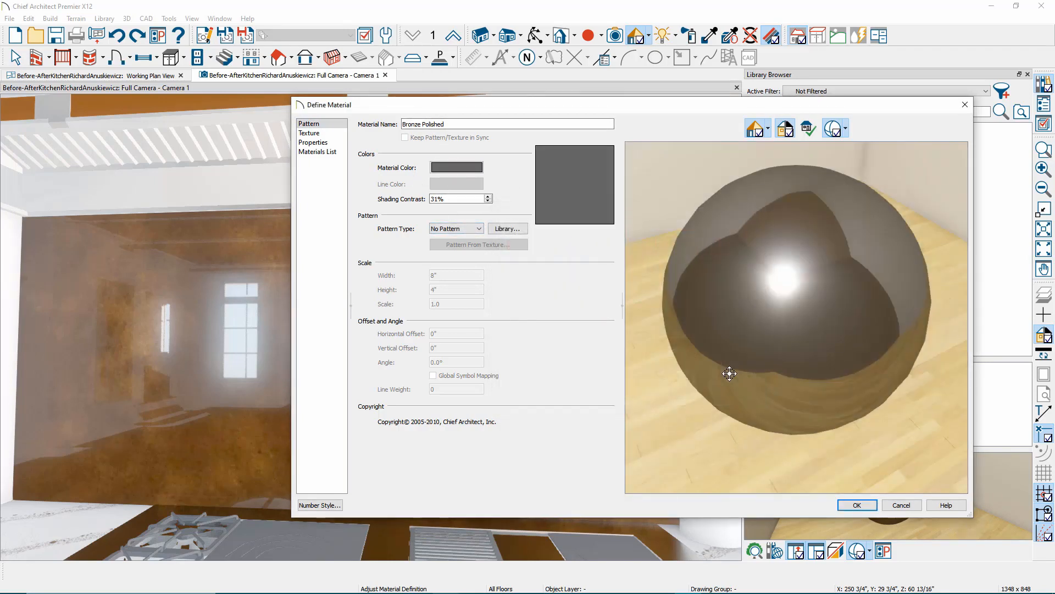
{"action": "left_click_drag", "start_coordinate": [729, 373], "coordinate": [772, 307]}
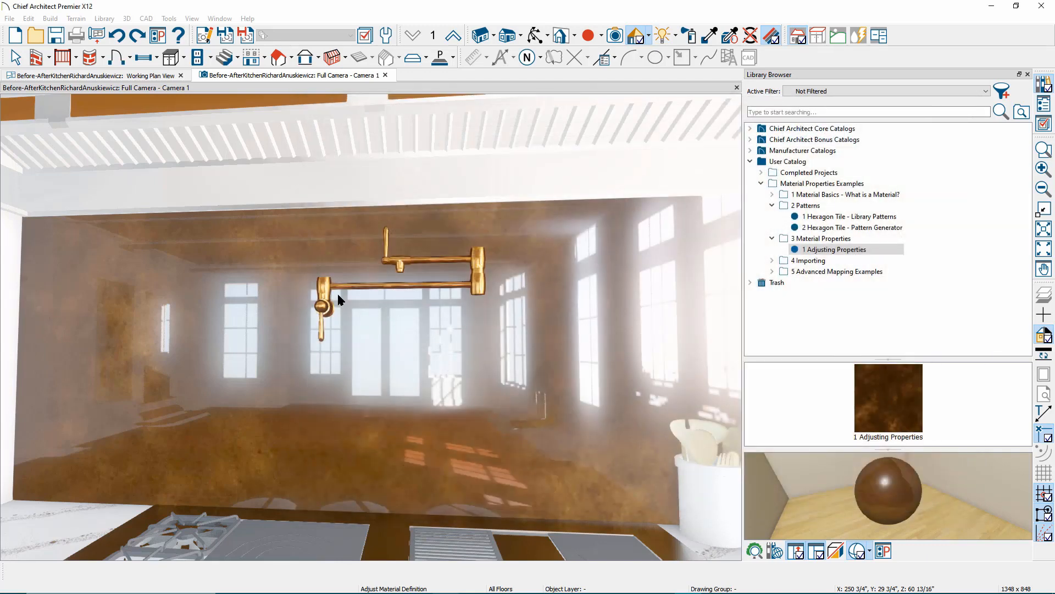
{"action": "middle_click_drag", "start_coordinate": [460, 282], "coordinate": [354, 301]}
{"action": "scroll", "coordinate": [404, 286], "scroll_direction": "down", "scroll_amount": 3}
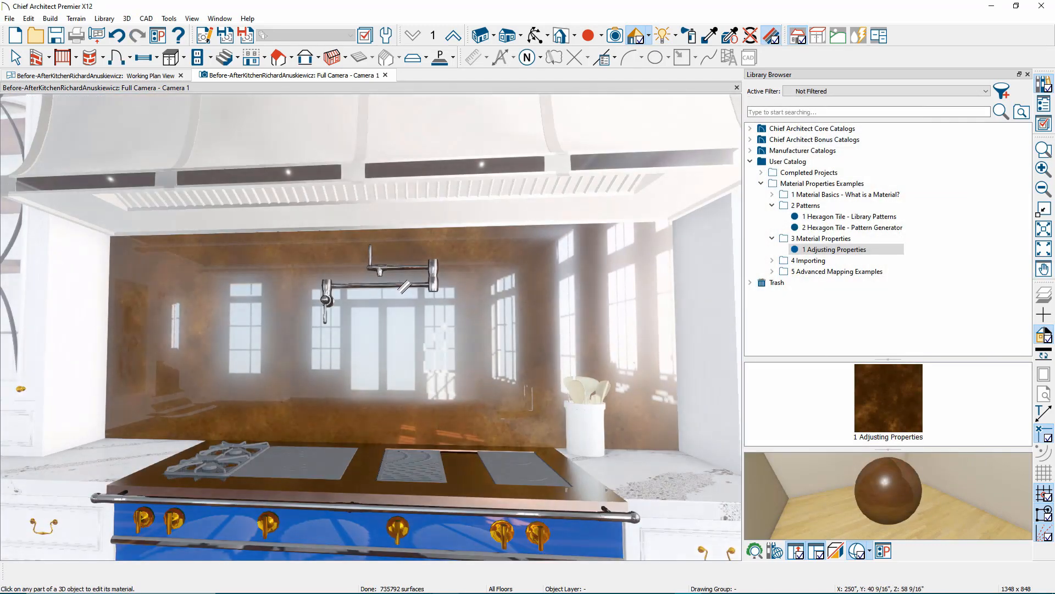
Open the backsplash's material definition and remove its Mottled Tan texture file.
{"action": "scroll", "coordinate": [363, 301], "scroll_direction": "up", "scroll_amount": 3}
{"action": "middle_click_drag", "start_coordinate": [485, 311], "coordinate": [556, 324]}
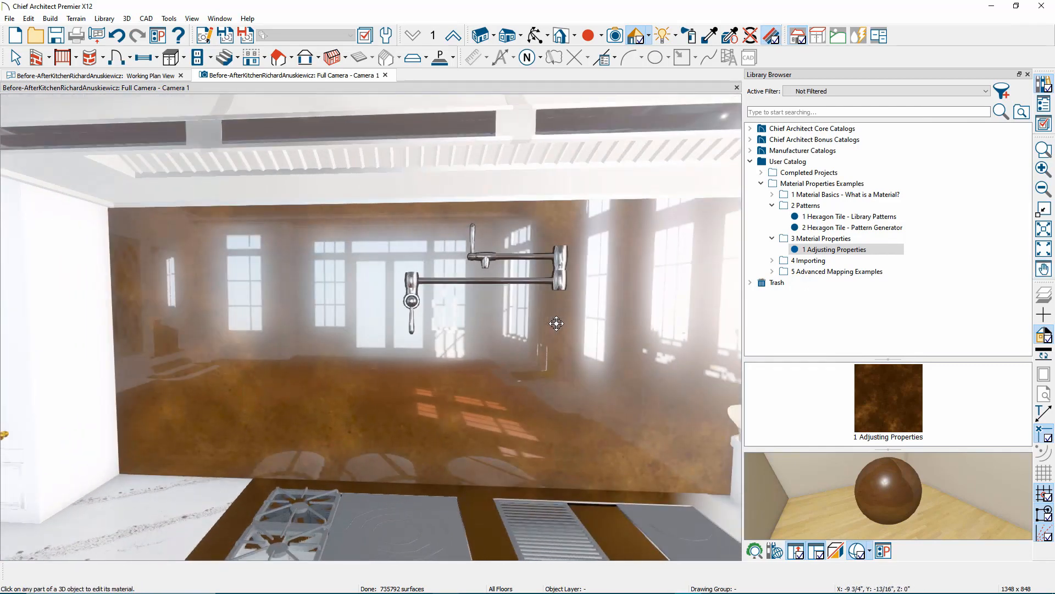
{"action": "left_click", "coordinate": [594, 374]}
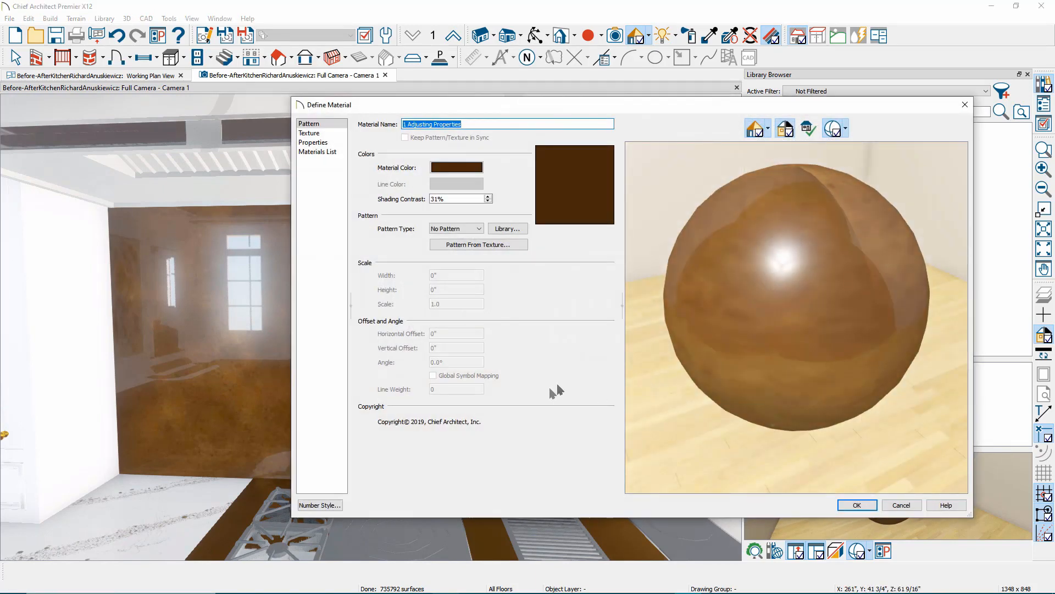
{"action": "left_click", "coordinate": [309, 133]}
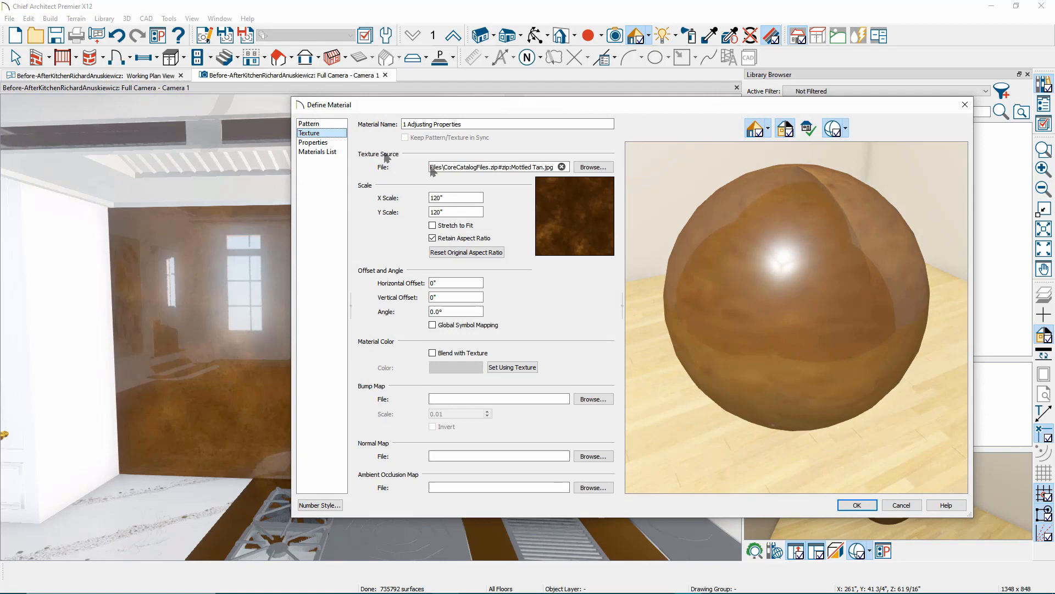
{"action": "left_click", "coordinate": [563, 167]}
Set the backsplash material's color to white and apply it.
{"action": "left_click", "coordinate": [309, 125]}
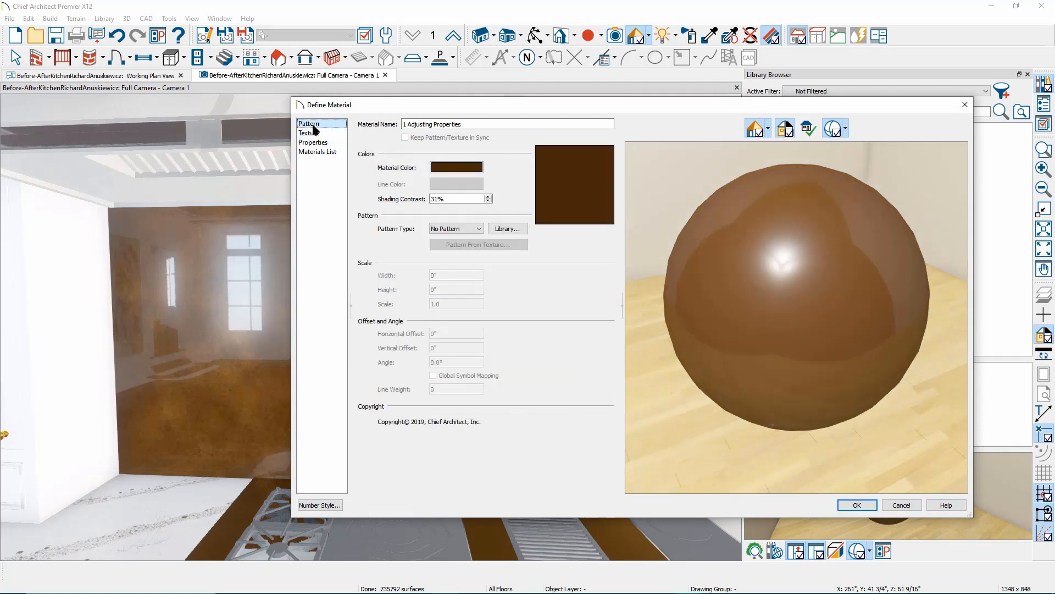
{"action": "left_click", "coordinate": [457, 167]}
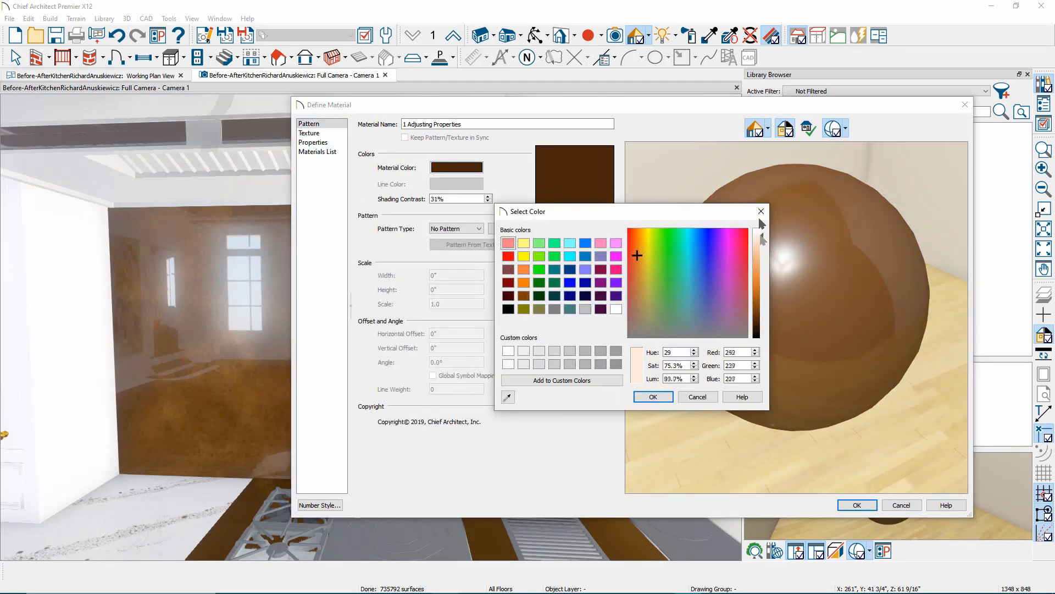
{"action": "left_click_drag", "start_coordinate": [761, 222], "coordinate": [761, 227]}
{"action": "left_click", "coordinate": [655, 397]}
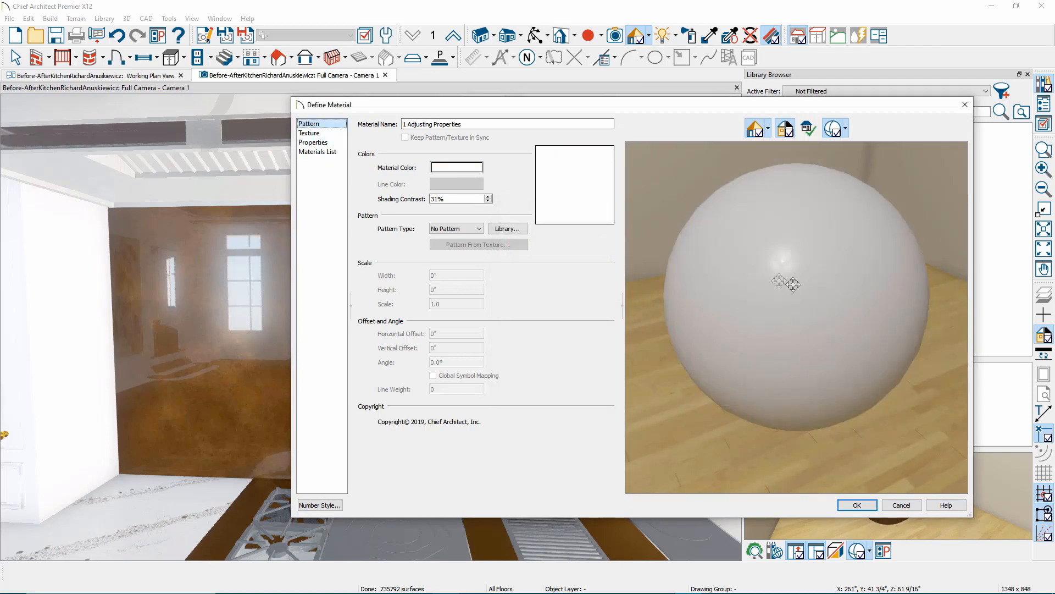
{"action": "left_click", "coordinate": [857, 505]}
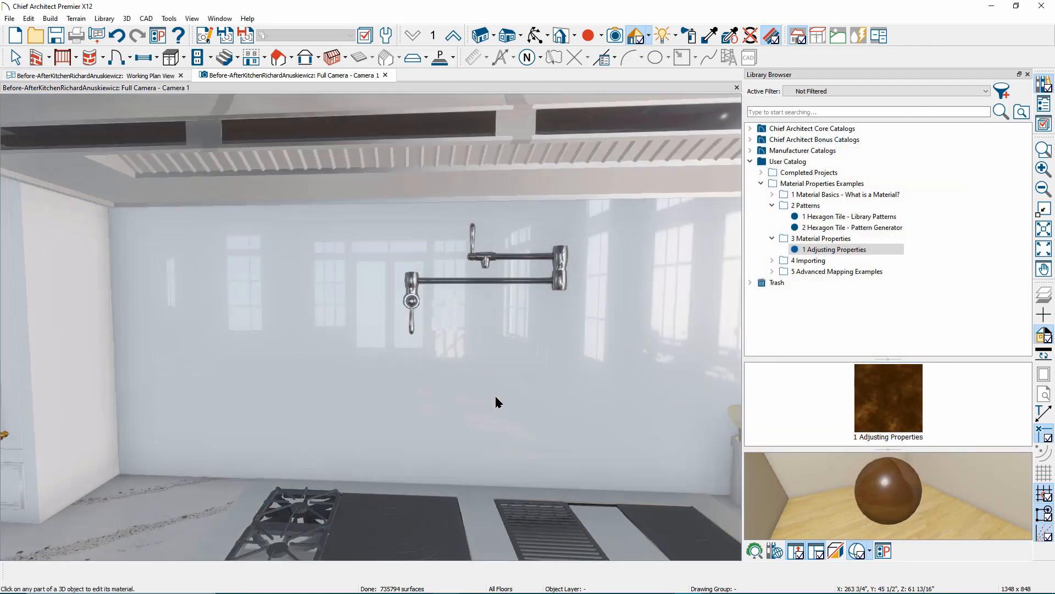
Review the backsplash material's texture source and pattern color settings, and close the definition without changes.
{"action": "mouse_move", "coordinate": [529, 366]}
{"action": "middle_mouse_down"}
{"action": "mouse_move", "coordinate": [438, 299]}
{"action": "mouse_move", "coordinate": [243, 323]}
{"action": "mouse_move", "coordinate": [360, 365]}
{"action": "mouse_move", "coordinate": [457, 359]}
{"action": "middle_mouse_up"}
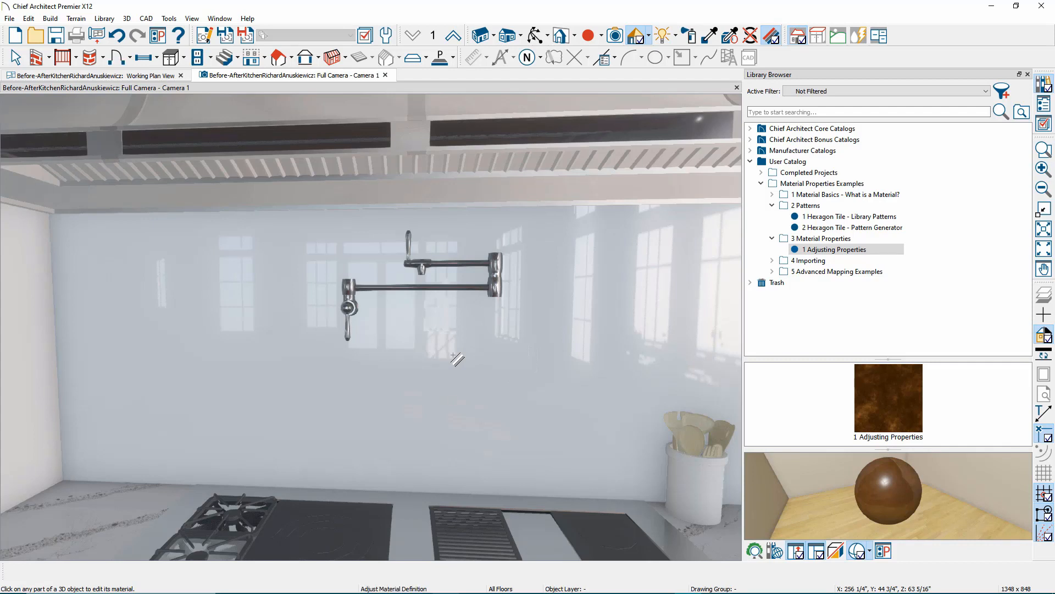
{"action": "left_click", "coordinate": [540, 321]}
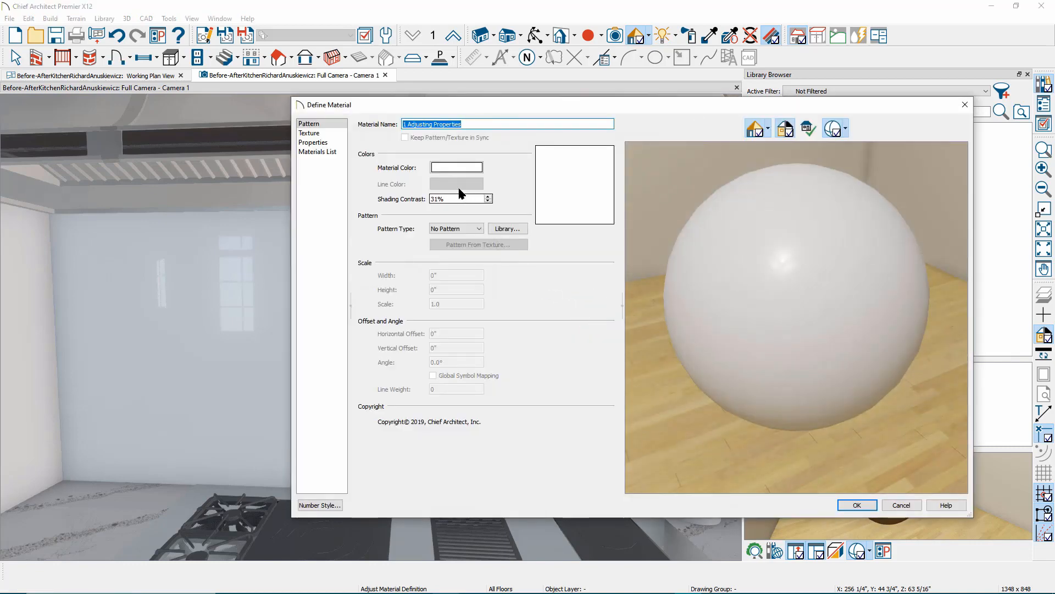
{"action": "left_click", "coordinate": [308, 133]}
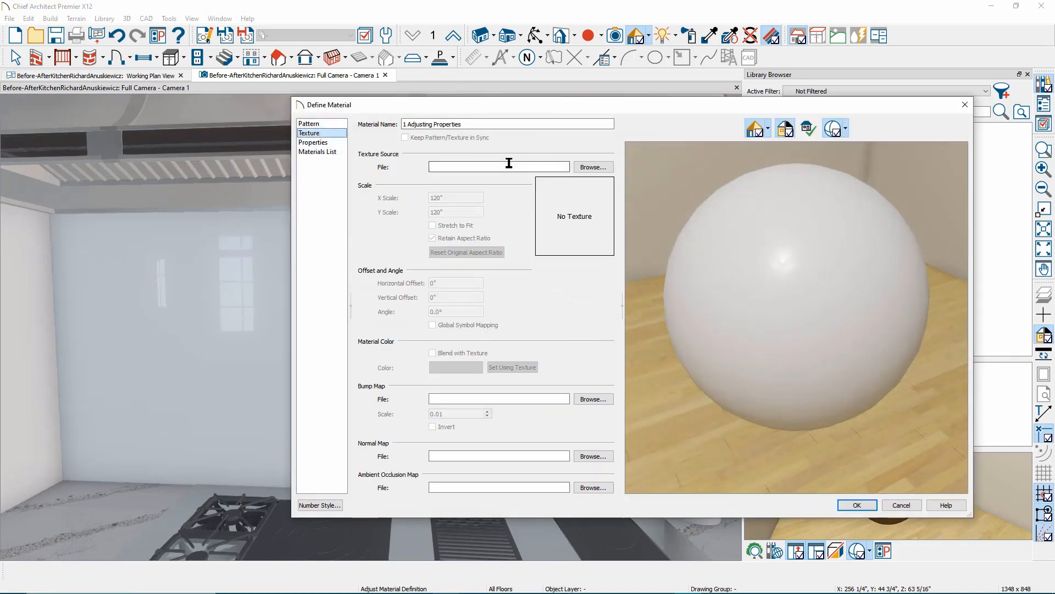
{"action": "left_click", "coordinate": [446, 170]}
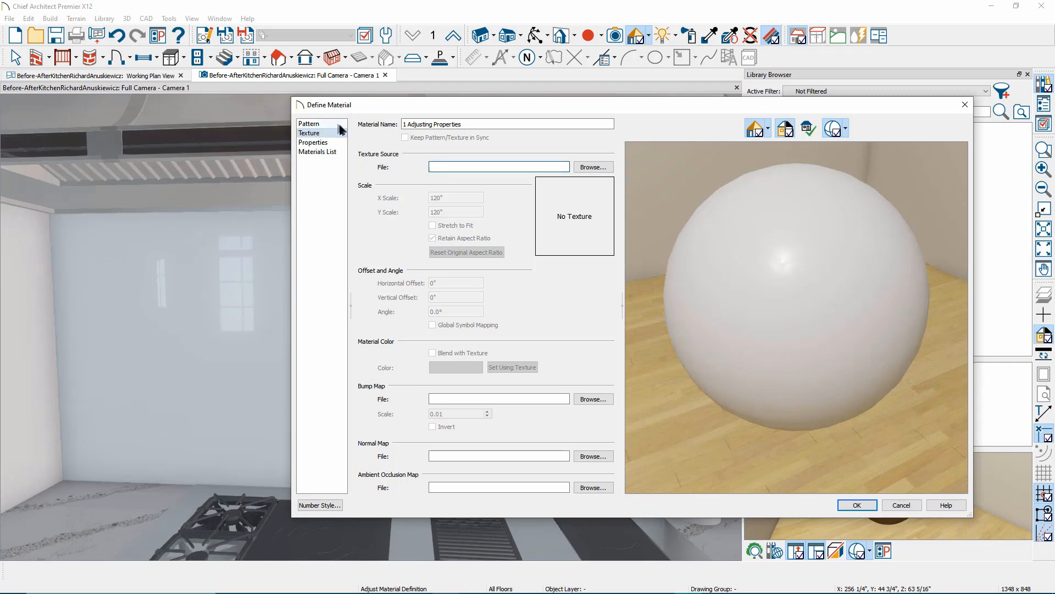
{"action": "left_click", "coordinate": [317, 122]}
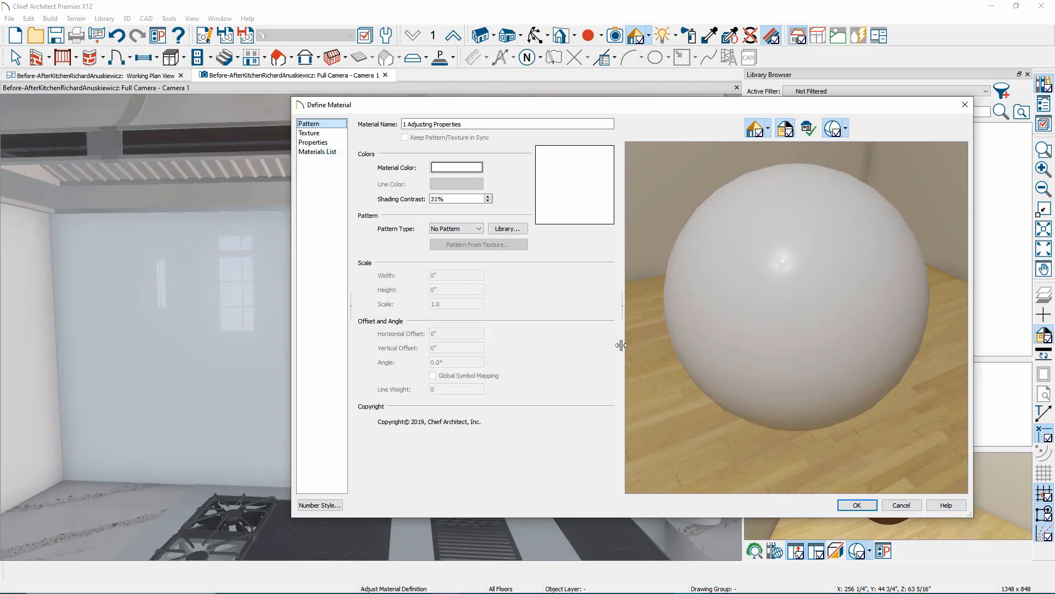
{"action": "key", "text": "Escape"}
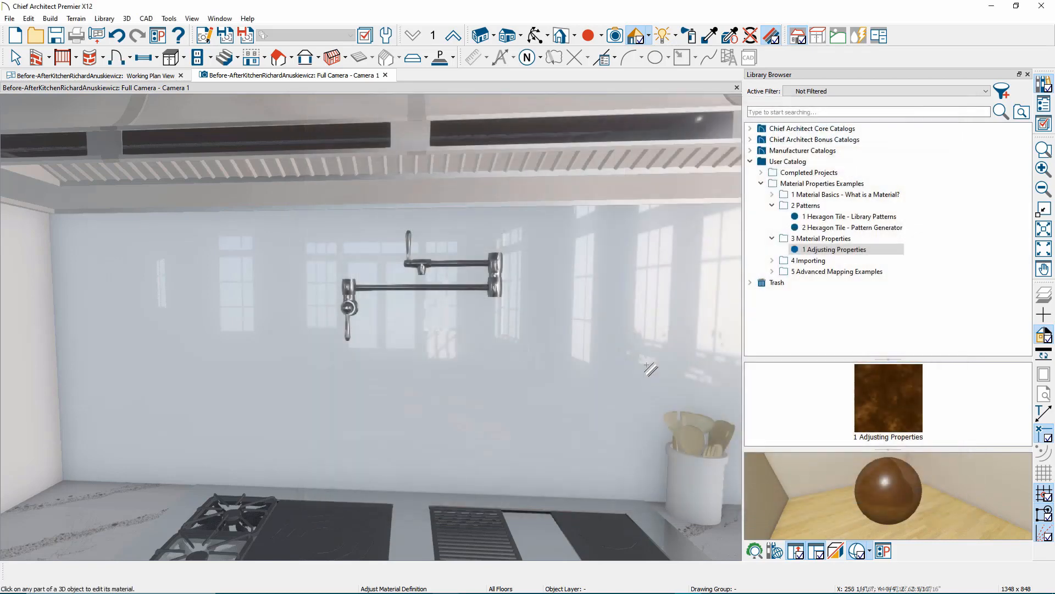
Set the backsplash material's roughness to 60%, apply it, and inspect the reflections from another angle.
{"action": "left_click", "coordinate": [598, 358]}
{"action": "left_click", "coordinate": [313, 142]}
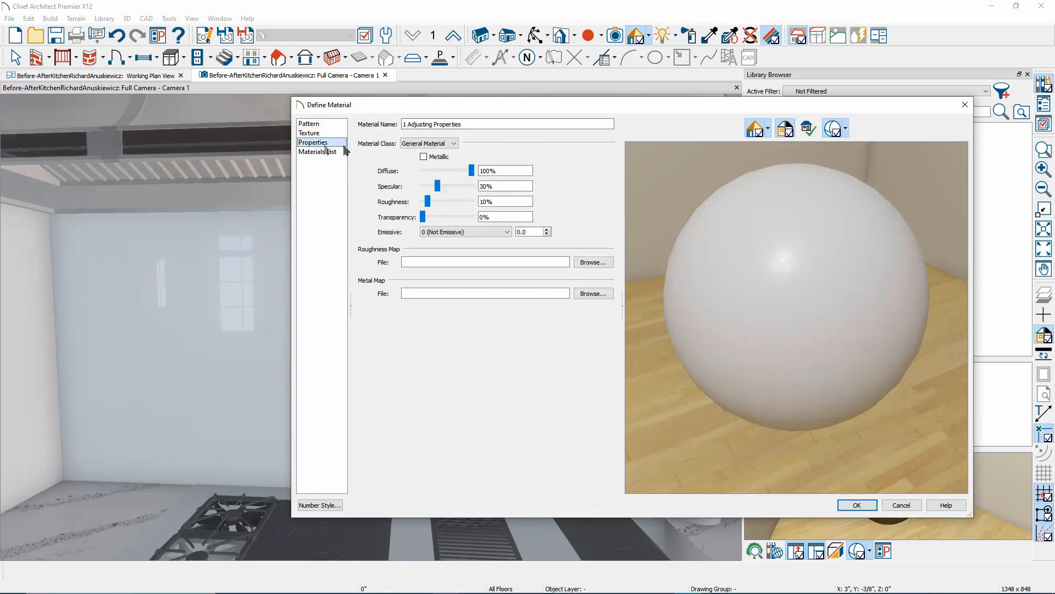
{"action": "left_click", "coordinate": [456, 202]}
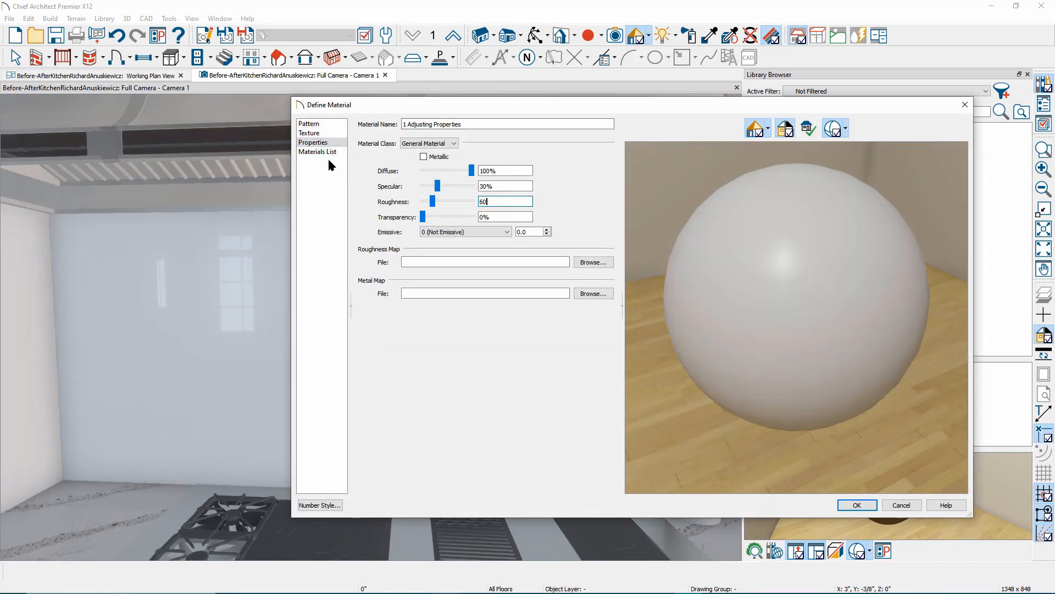
{"action": "key", "text": "Return"}
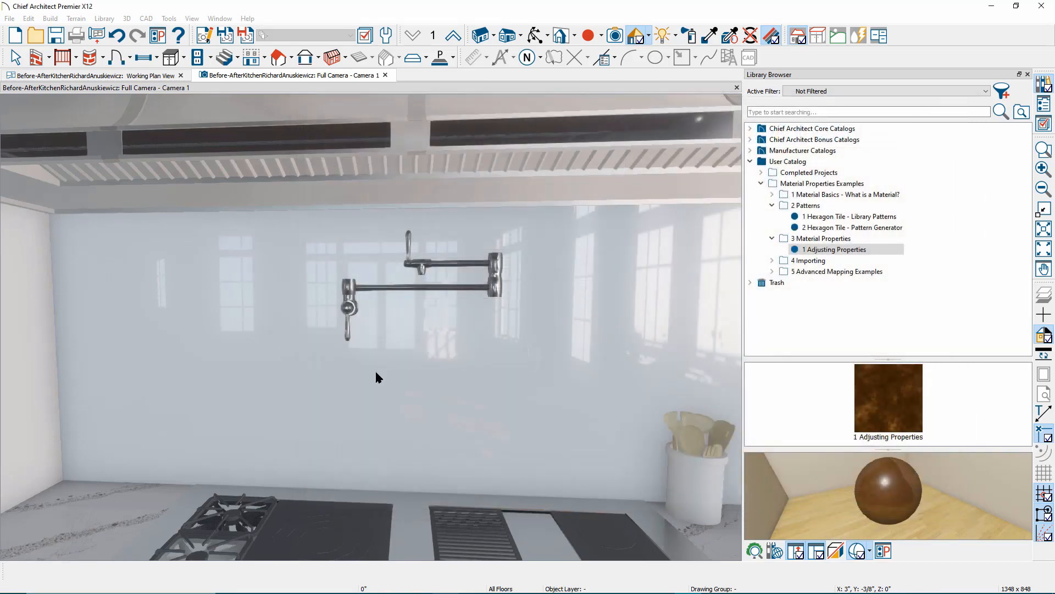
{"action": "left_click_drag", "start_coordinate": [374, 386], "coordinate": [424, 341]}
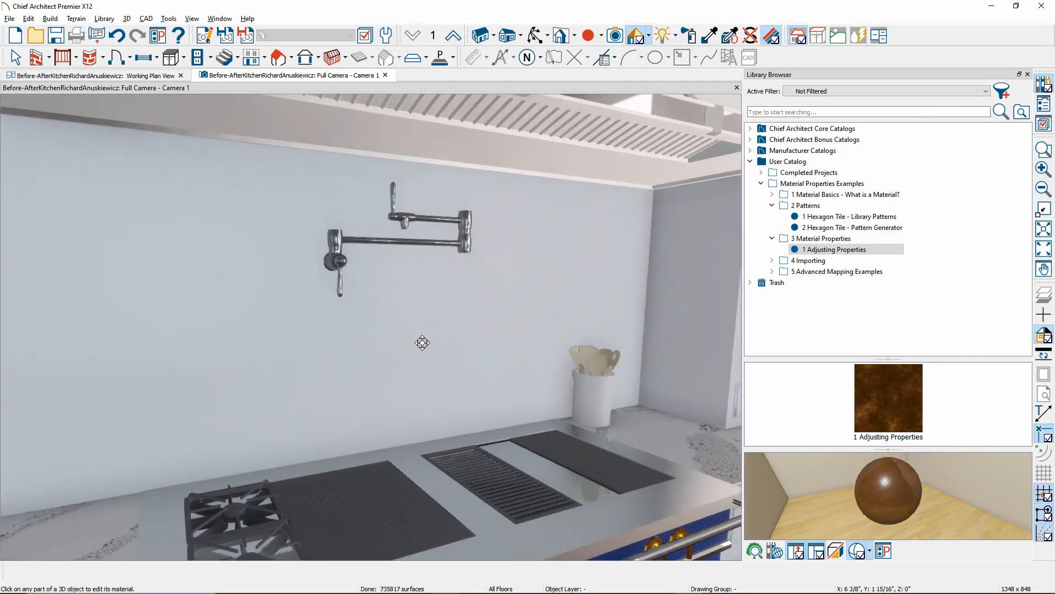
Set the backsplash material's color to black, apply it, and inspect the wall's reflections from another angle.
{"action": "left_click", "coordinate": [454, 345]}
{"action": "left_click", "coordinate": [316, 125]}
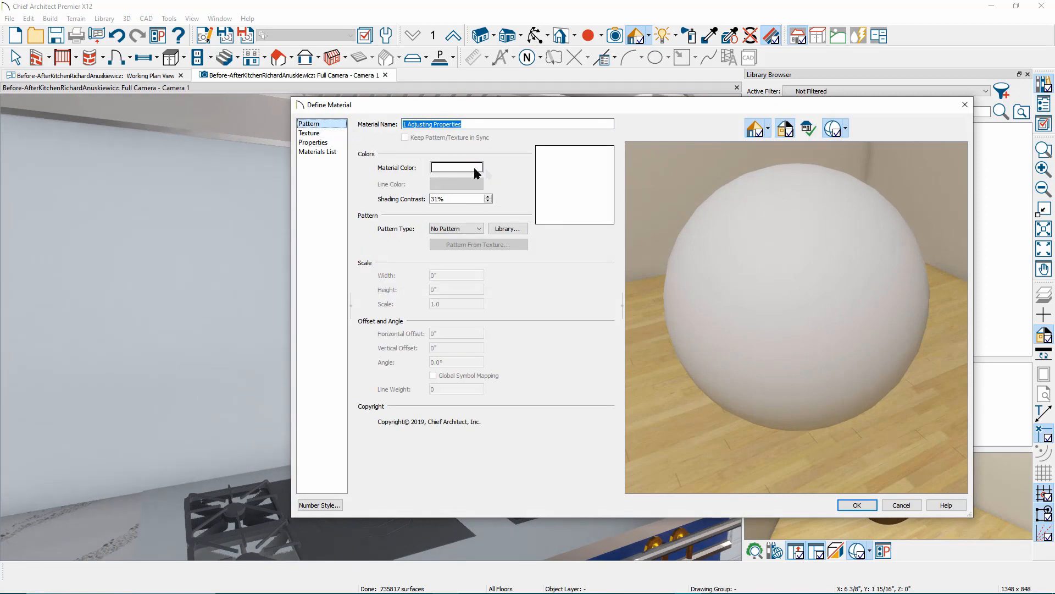
{"action": "left_click", "coordinate": [475, 171]}
{"action": "left_click_drag", "start_coordinate": [757, 304], "coordinate": [752, 347]}
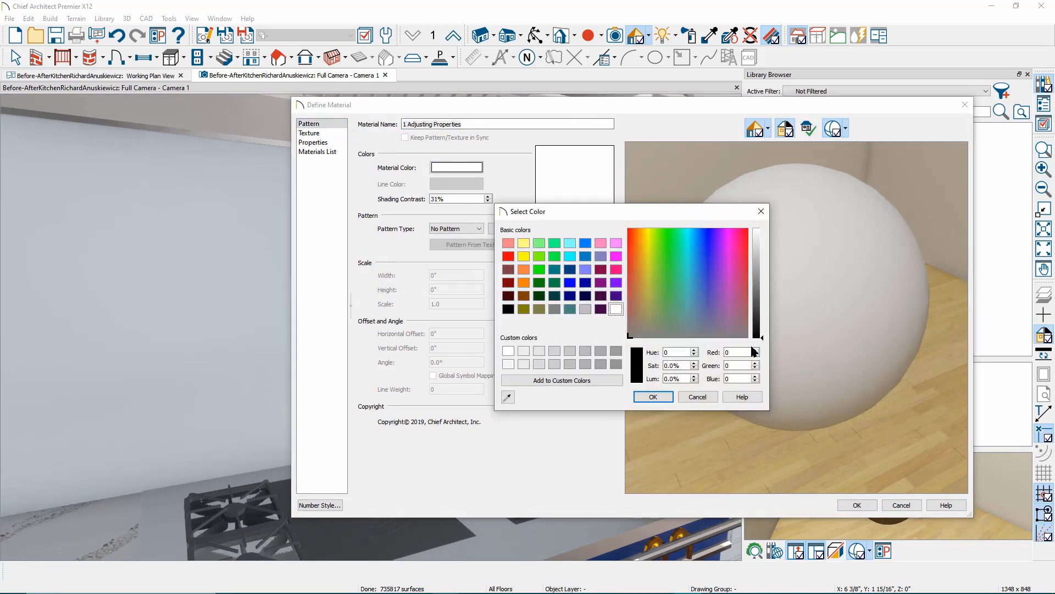
{"action": "left_click", "coordinate": [650, 397]}
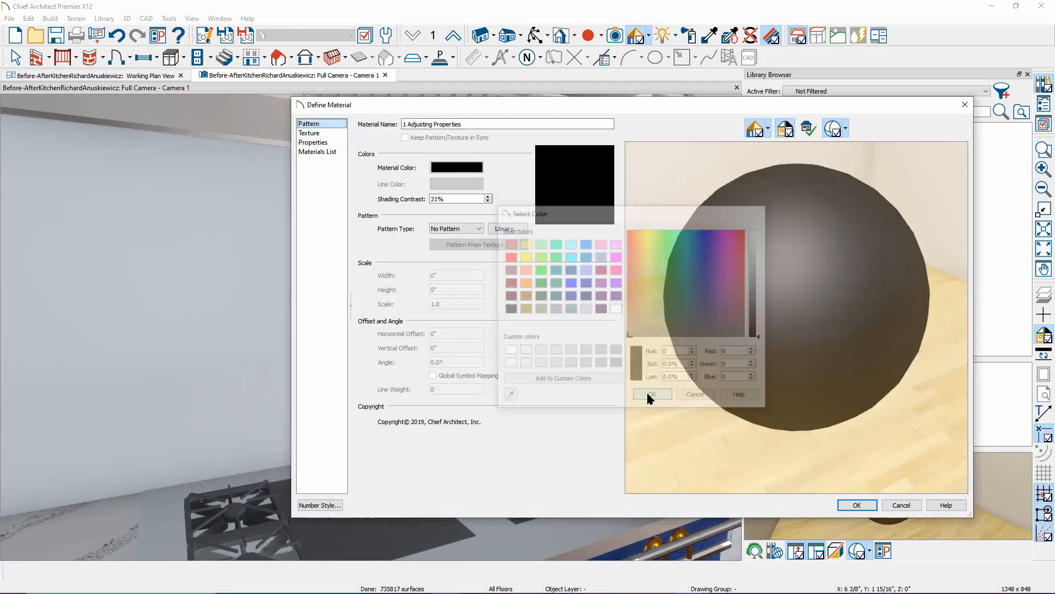
{"action": "left_click", "coordinate": [850, 506]}
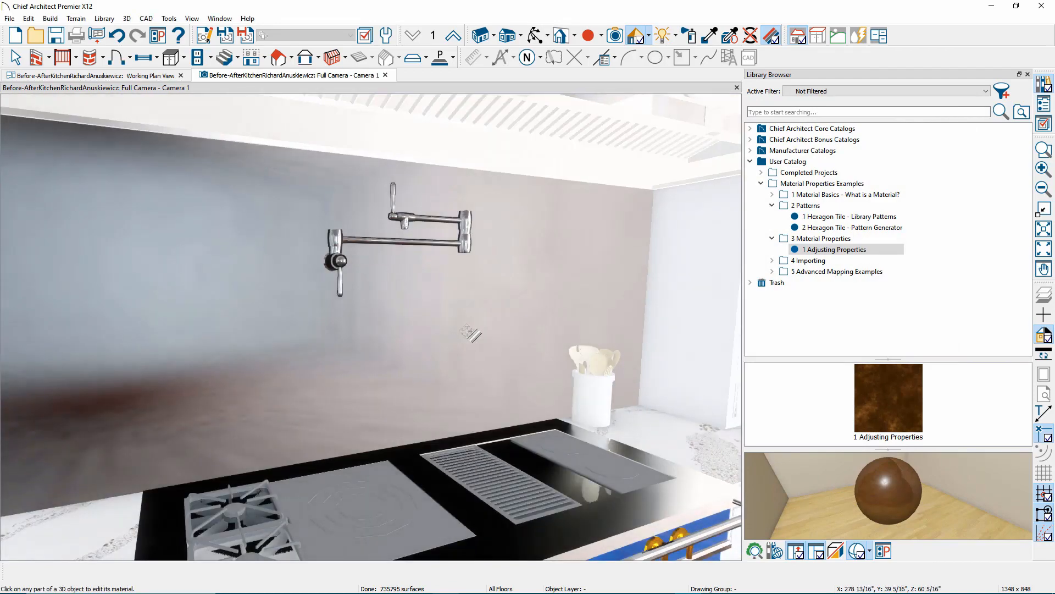
{"action": "middle_click_drag", "start_coordinate": [473, 335], "coordinate": [423, 330]}
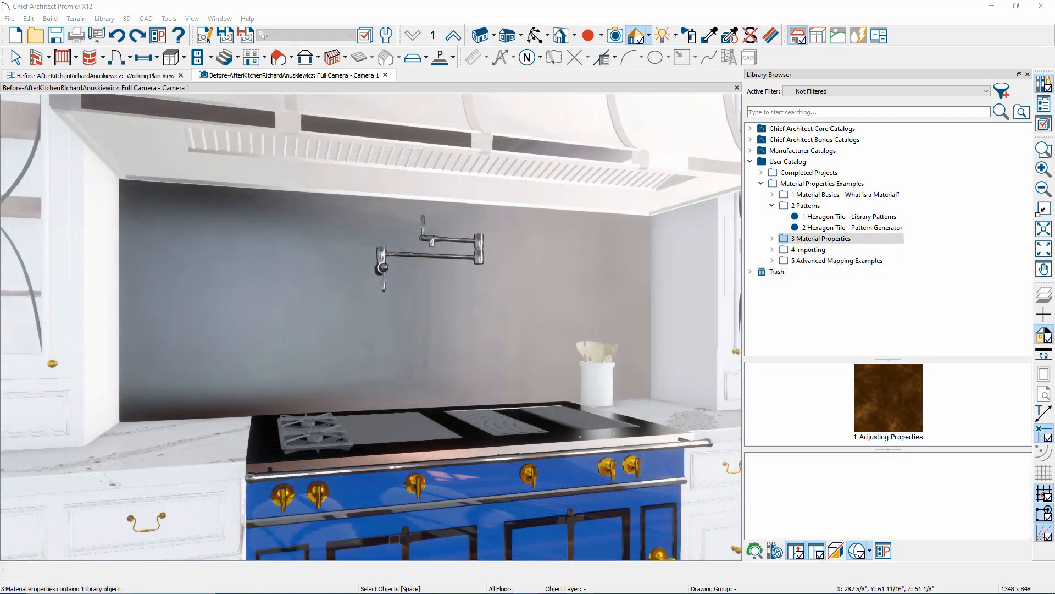
Apply the 1 Making a Backsplash Tile material from the 4 Importing library folder to the backsplash wall.
{"action": "left_click", "coordinate": [772, 205]}
{"action": "left_click", "coordinate": [772, 227]}
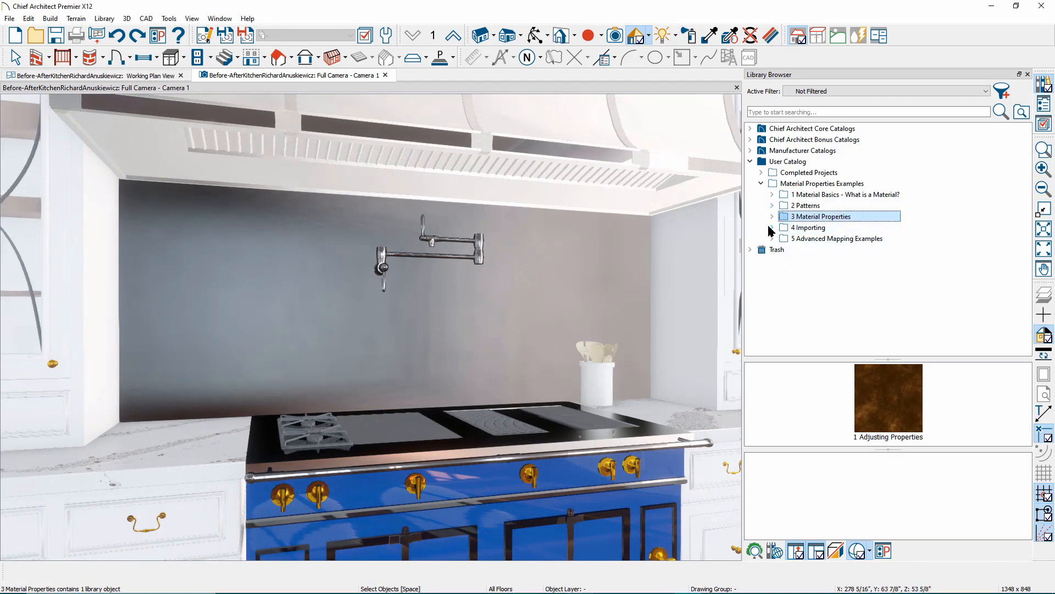
{"action": "left_click", "coordinate": [797, 239]}
{"action": "left_click", "coordinate": [523, 293]}
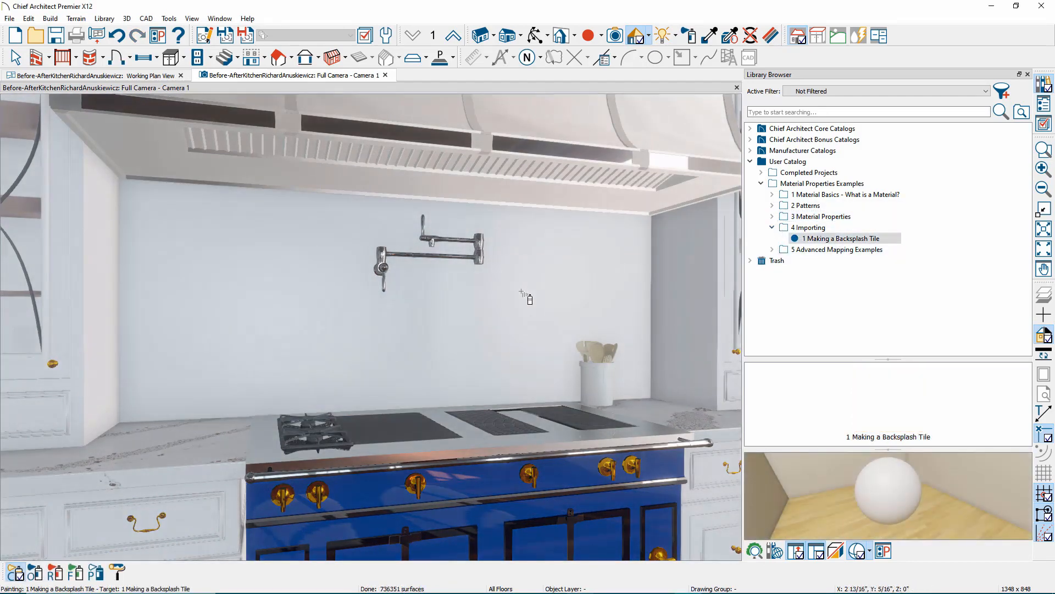
Review the new backsplash material's properties, texture source and pattern settings, and close its definition without changes.
{"action": "scroll", "coordinate": [521, 292], "scroll_direction": "up", "scroll_amount": 3}
{"action": "left_click", "coordinate": [772, 36]}
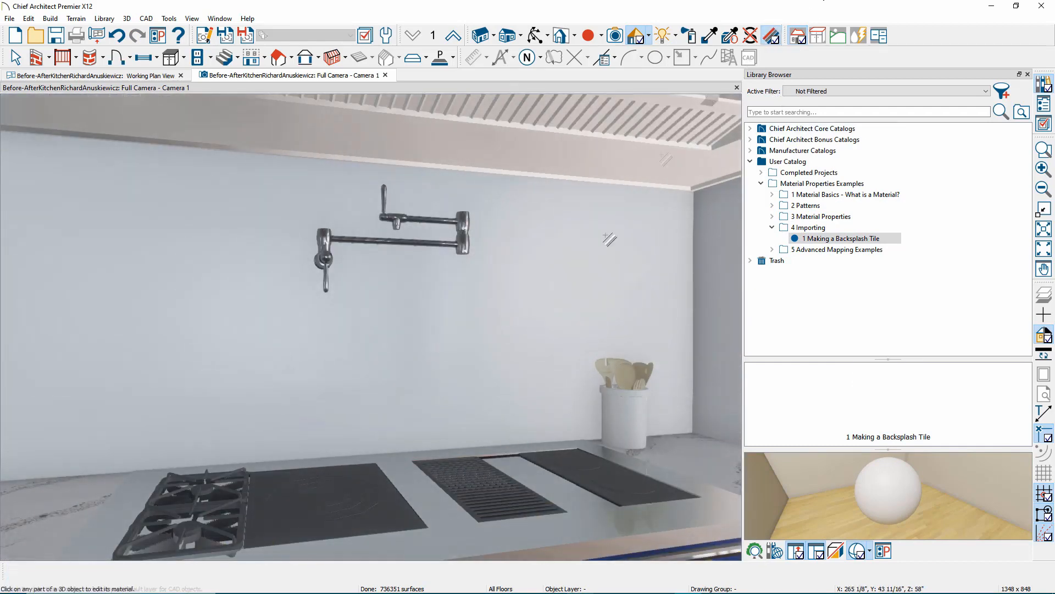
{"action": "left_click", "coordinate": [541, 270]}
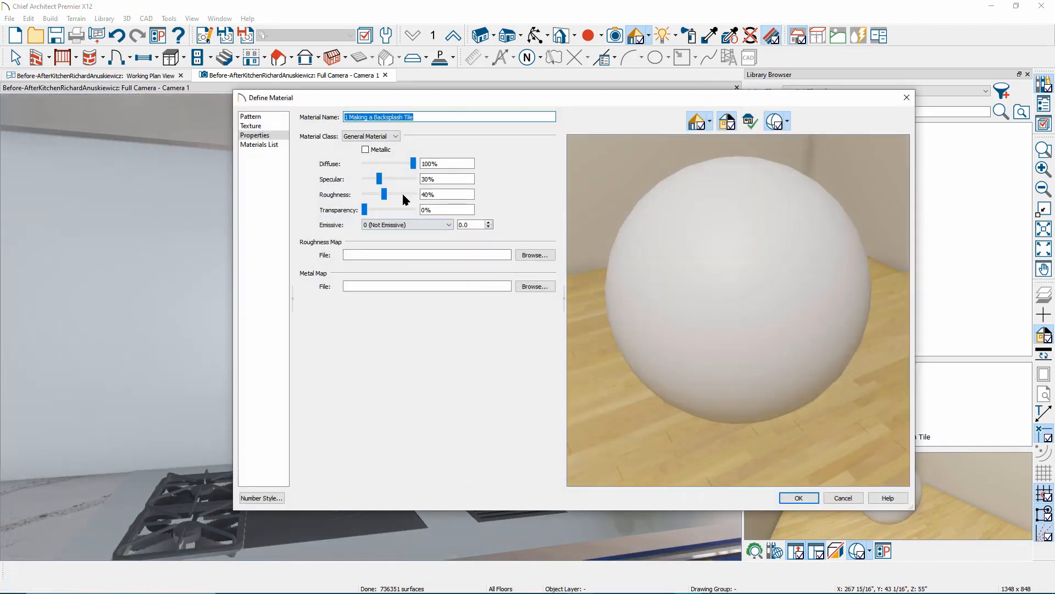
{"action": "left_click", "coordinate": [258, 127]}
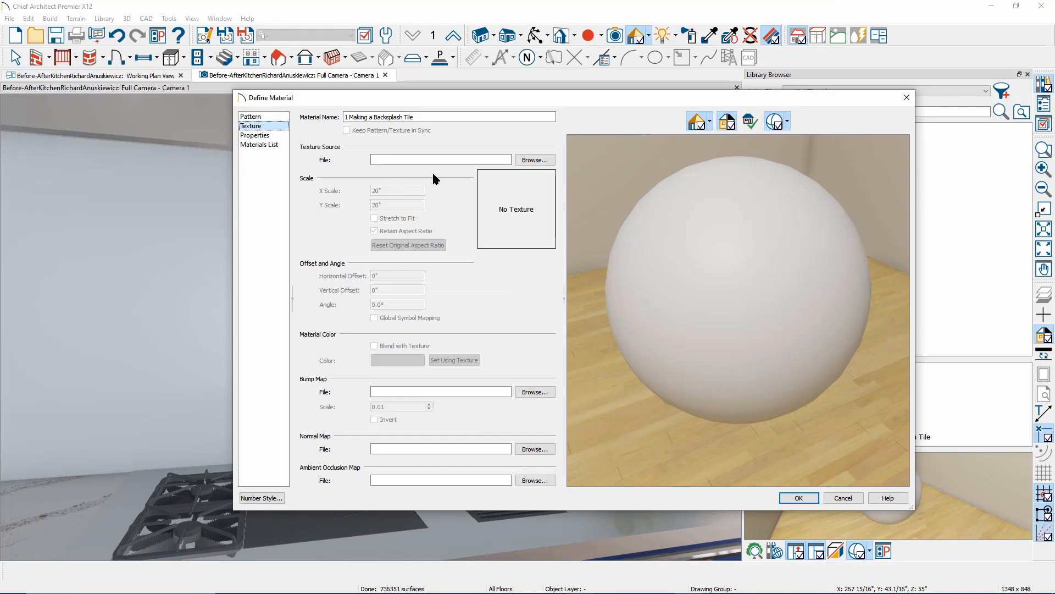
{"action": "left_click", "coordinate": [250, 117]}
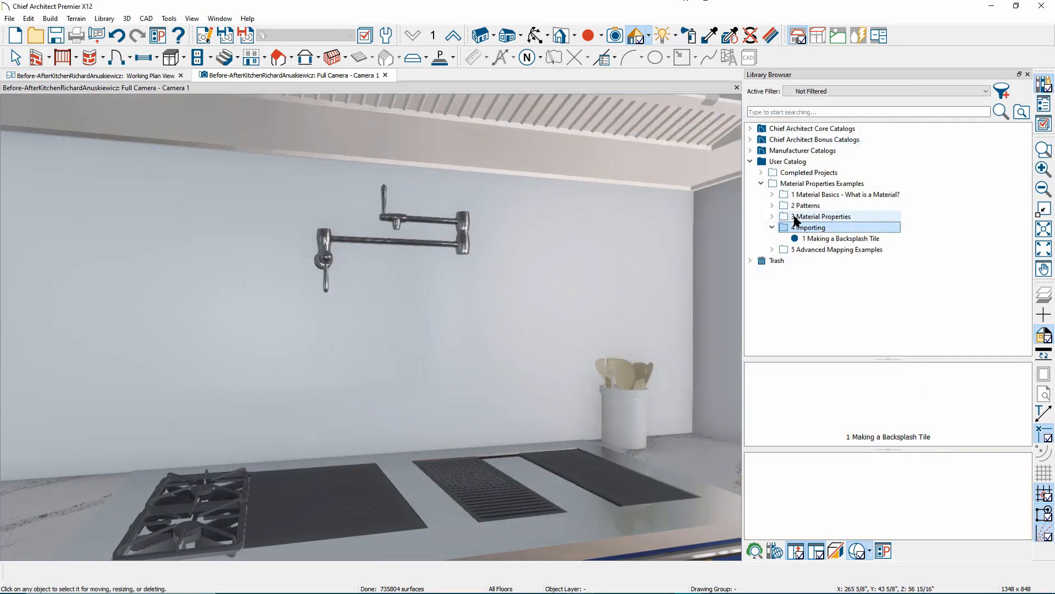
Create a new material named Import Example in the 4 Importing library folder.
{"action": "right_click", "coordinate": [802, 226]}
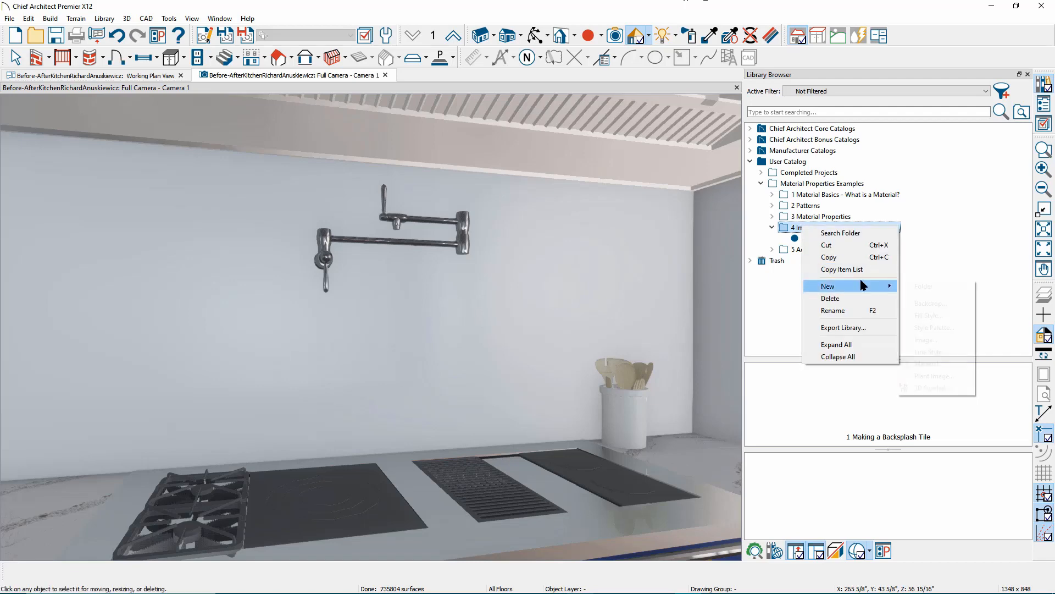
{"action": "mouse_move", "coordinate": [868, 285]}
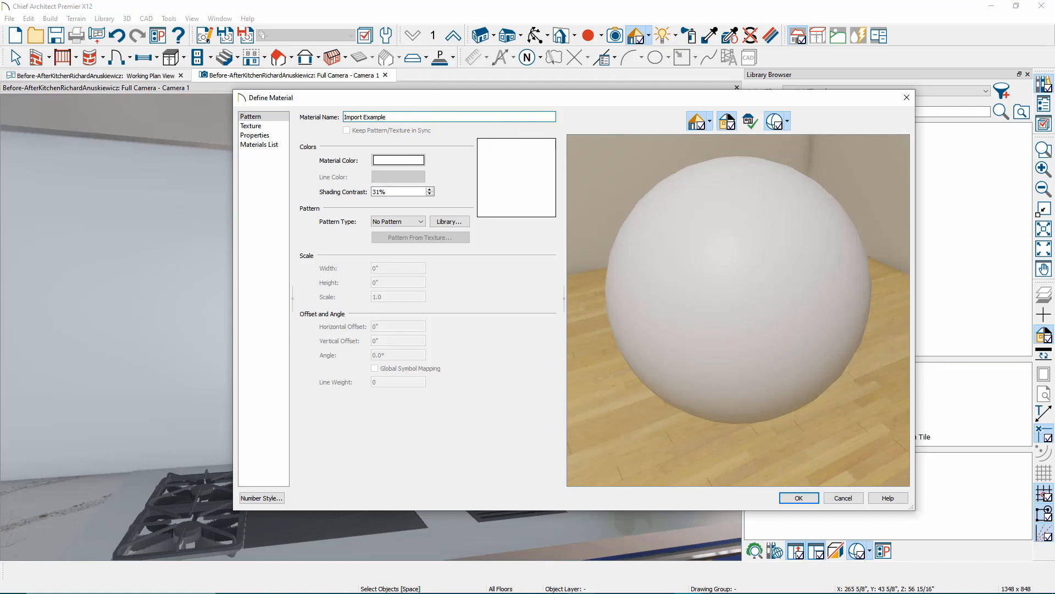
{"action": "left_click", "coordinate": [799, 498]}
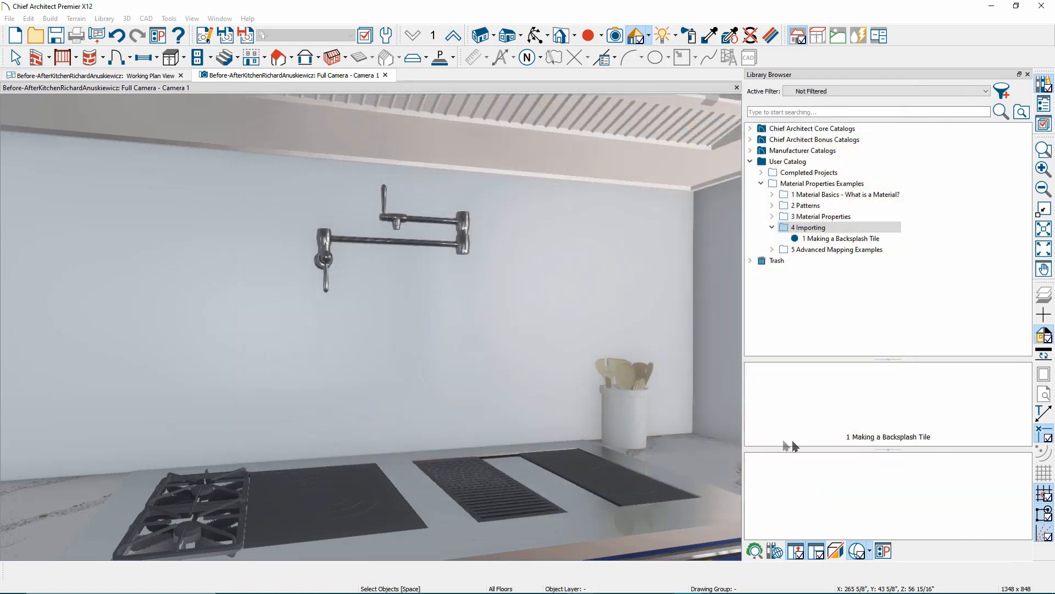
{"action": "left_click", "coordinate": [807, 248]}
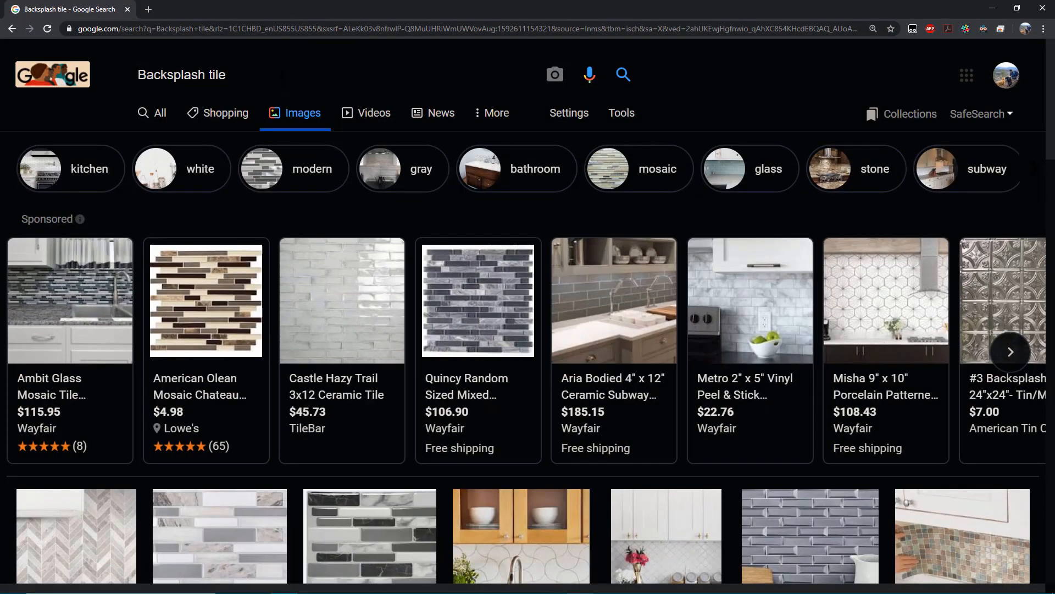
Switch to the web browser, search Google Images for "Backsplash tile" and browse the results.
{"action": "key", "text": "Return"}
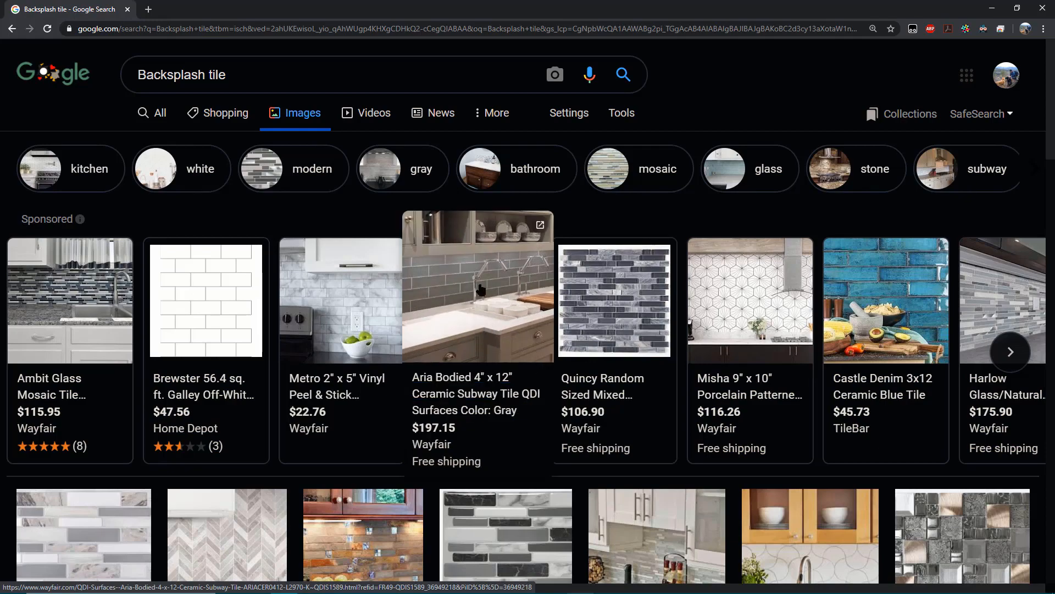
{"action": "scroll", "coordinate": [528, 410], "scroll_direction": "down", "scroll_amount": 2}
{"action": "scroll", "coordinate": [527, 411], "scroll_direction": "up", "scroll_amount": 1}
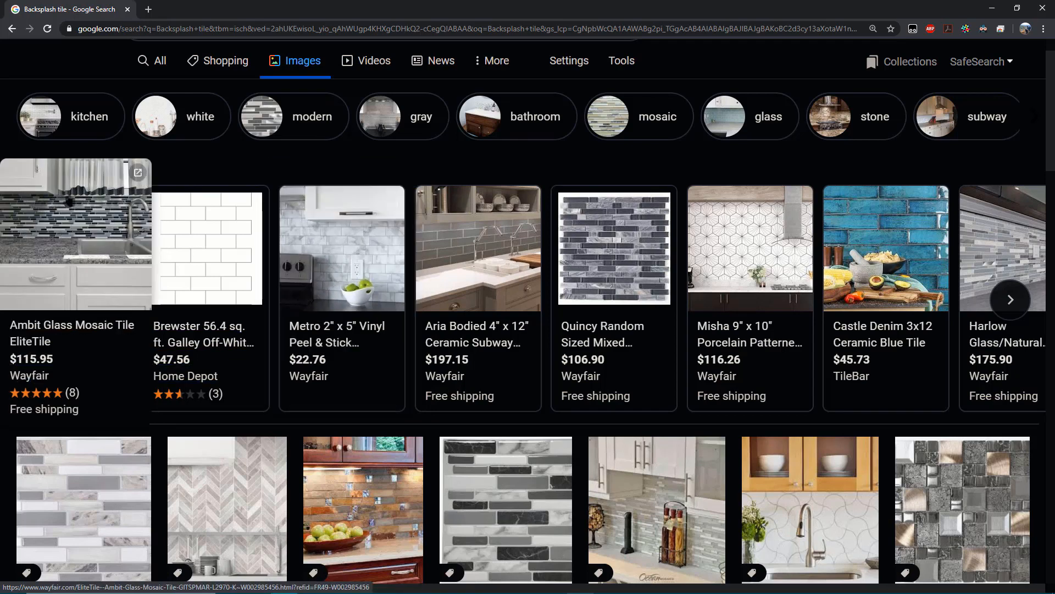
{"action": "scroll", "coordinate": [275, 370], "scroll_direction": "down", "scroll_amount": 4}
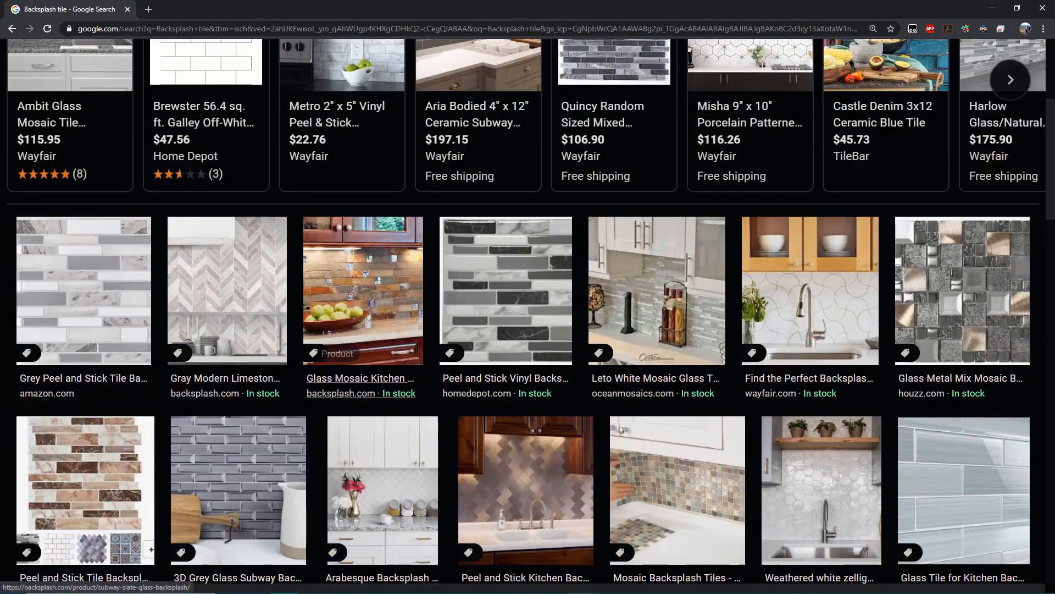
Preview several marble strip, metal, glass, mosaic and white subway tile images to compare them as possible texture sources.
{"action": "left_click", "coordinate": [78, 277]}
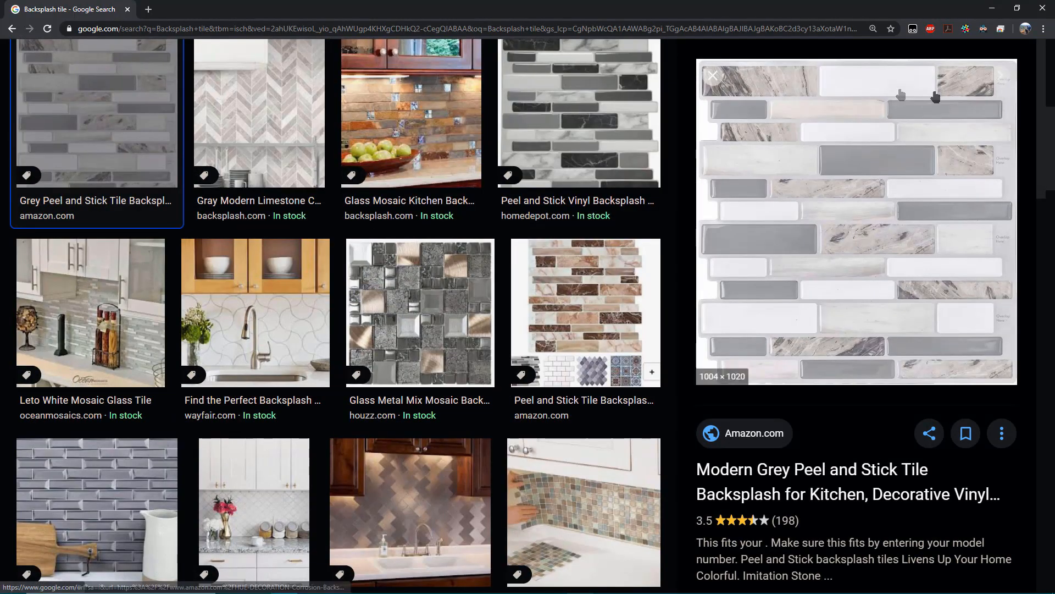
{"action": "left_click", "coordinate": [591, 144]}
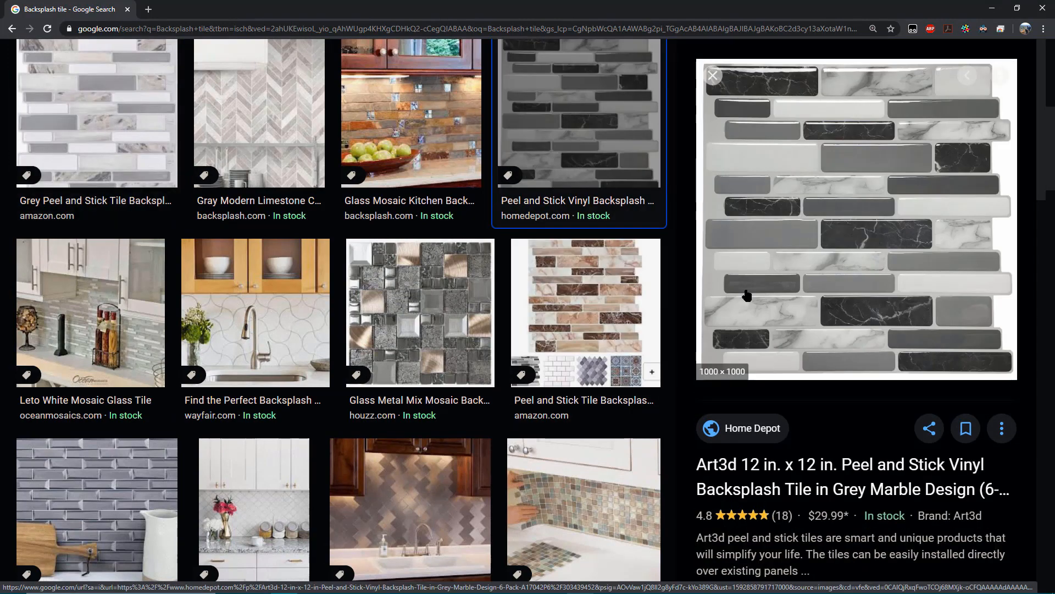
{"action": "left_click", "coordinate": [428, 491]}
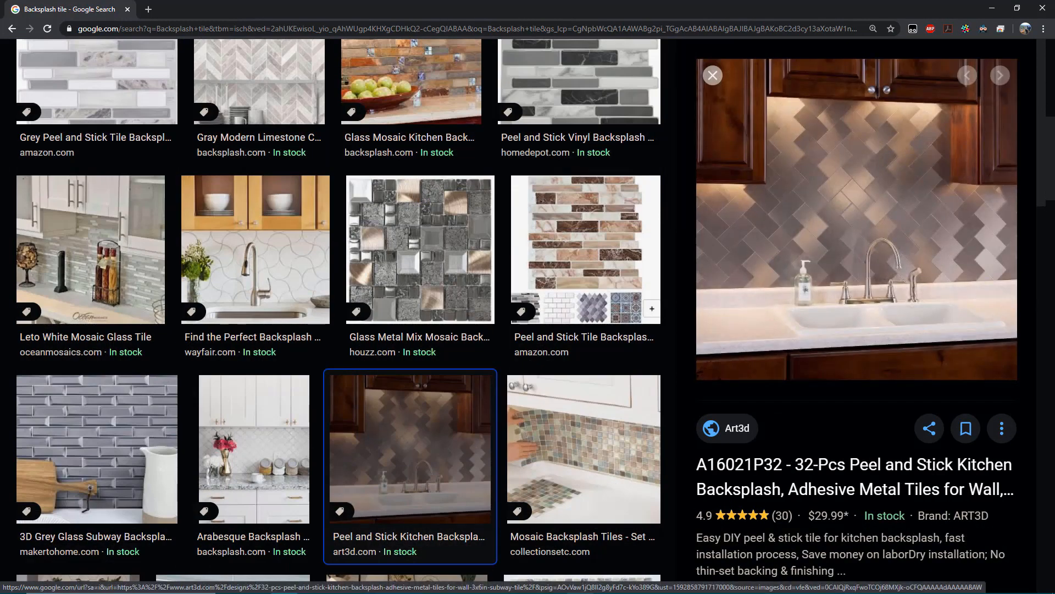
{"action": "left_click", "coordinate": [256, 247]}
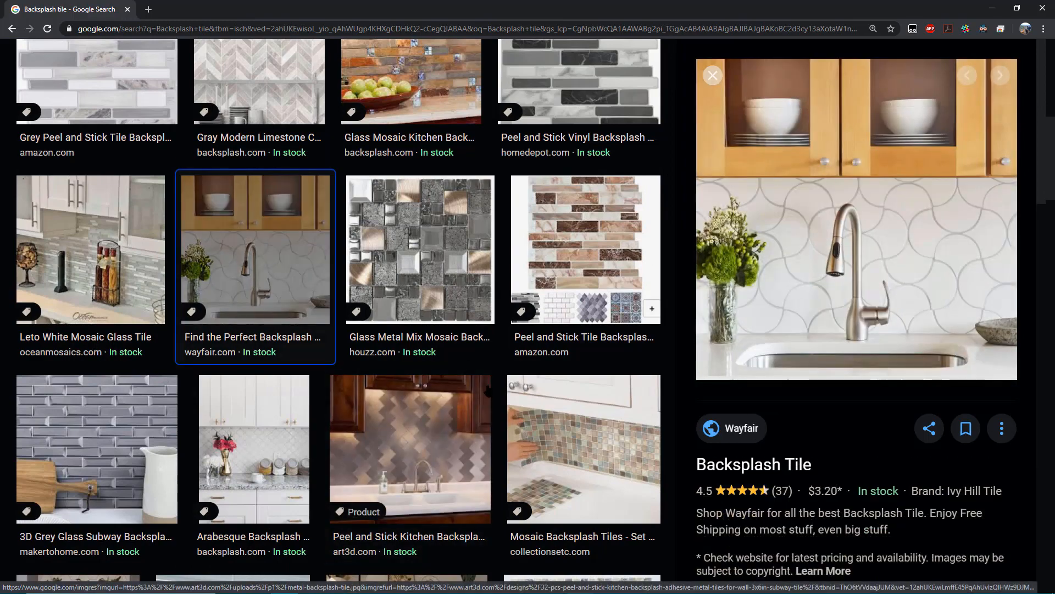
{"action": "left_click", "coordinate": [407, 274]}
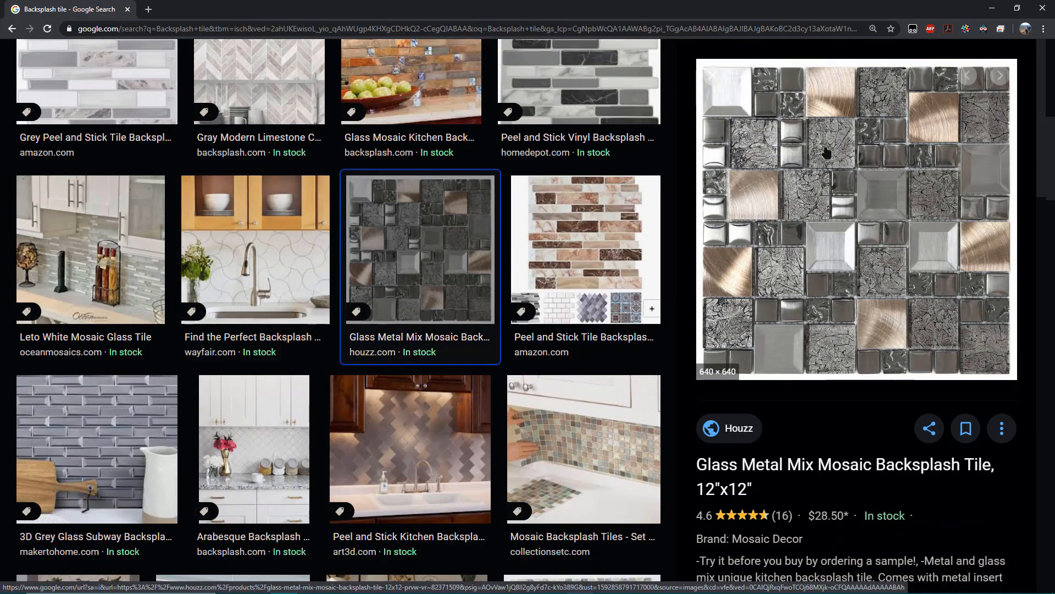
{"action": "scroll", "coordinate": [363, 473], "scroll_direction": "down", "scroll_amount": 6}
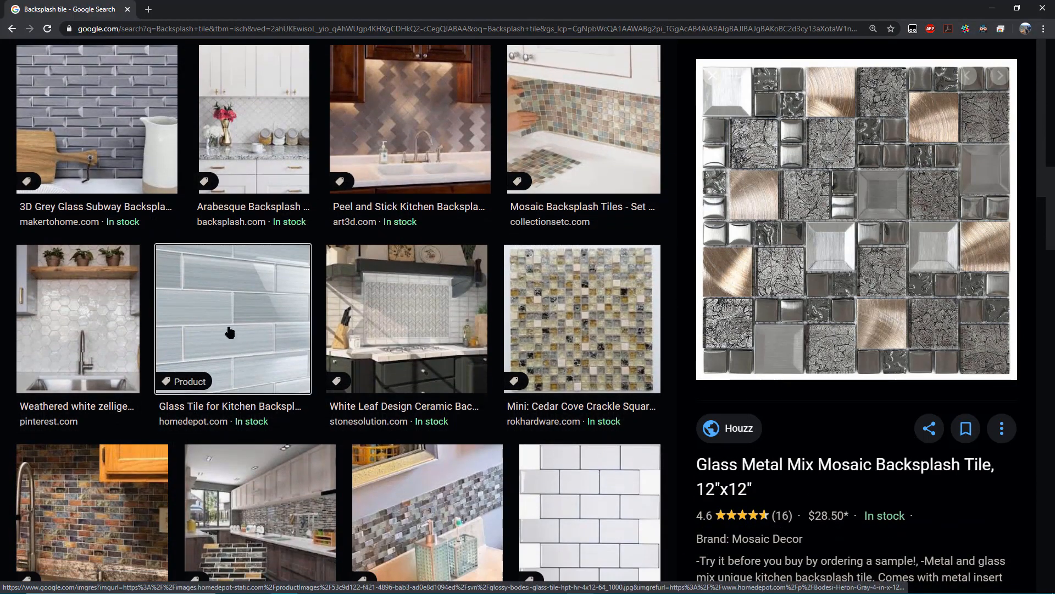
{"action": "left_click", "coordinate": [229, 332]}
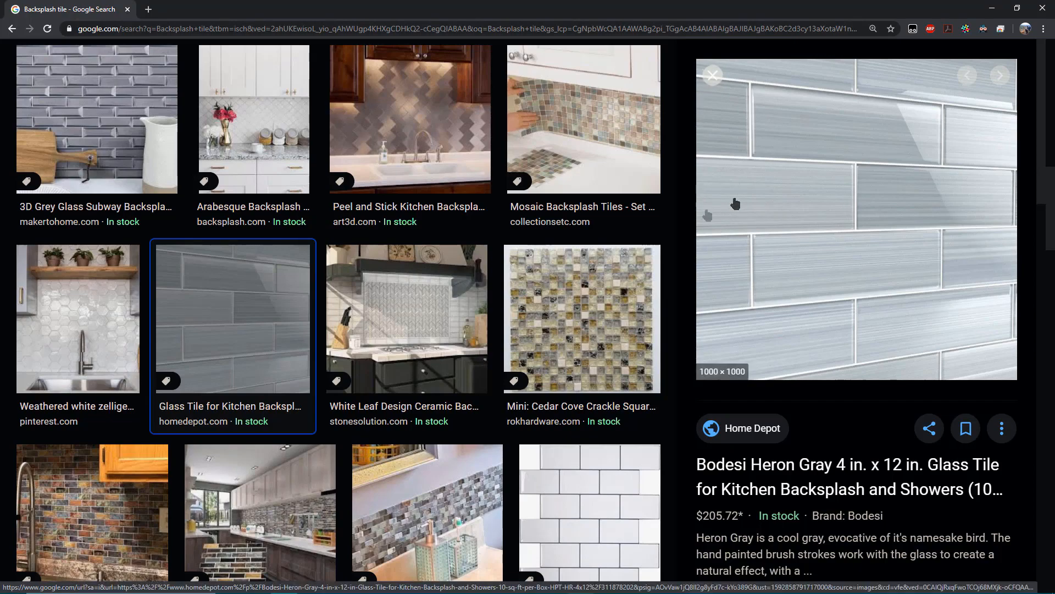
{"action": "scroll", "coordinate": [392, 327], "scroll_direction": "down", "scroll_amount": 2}
{"action": "left_click", "coordinate": [587, 389]}
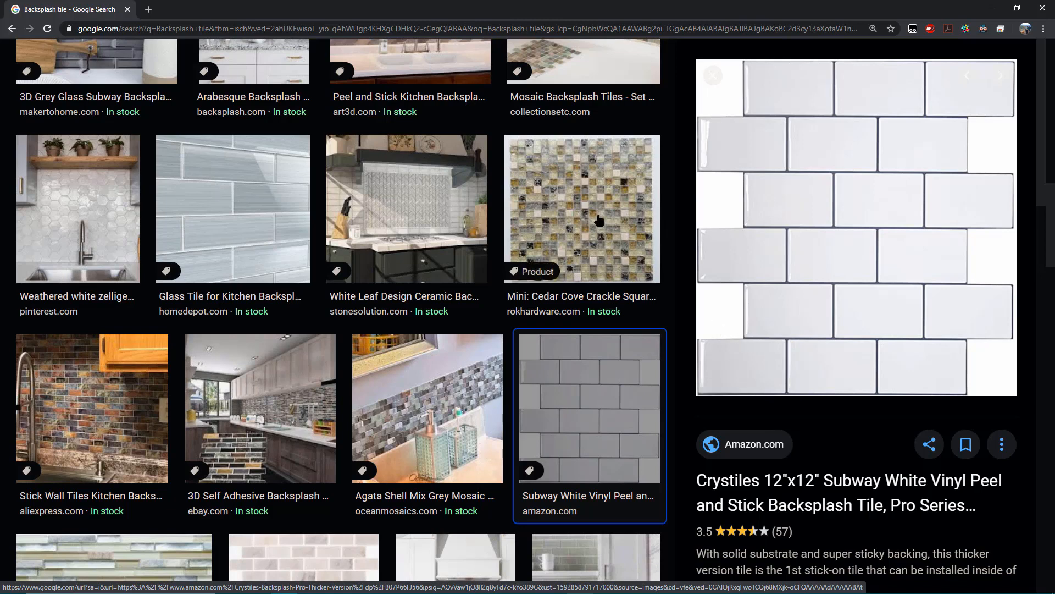
{"action": "scroll", "coordinate": [413, 211], "scroll_direction": "up", "scroll_amount": 6}
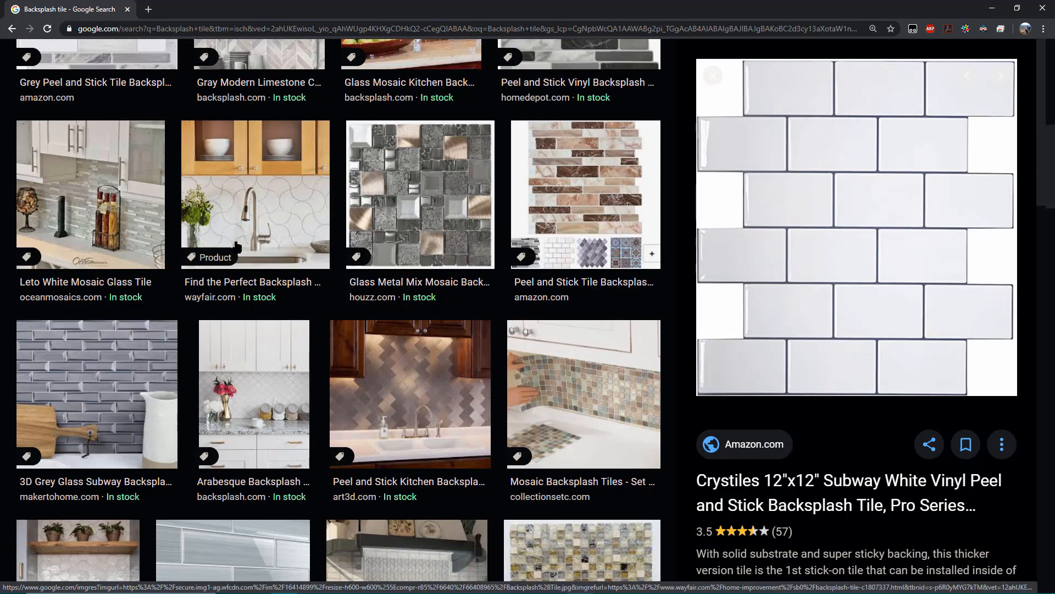
{"action": "scroll", "coordinate": [223, 250], "scroll_direction": "up", "scroll_amount": 3}
Open the Modern Grey Peel and Stick Tile image by its copied image address and zoom out to fit it on screen.
{"action": "left_click", "coordinate": [81, 134]}
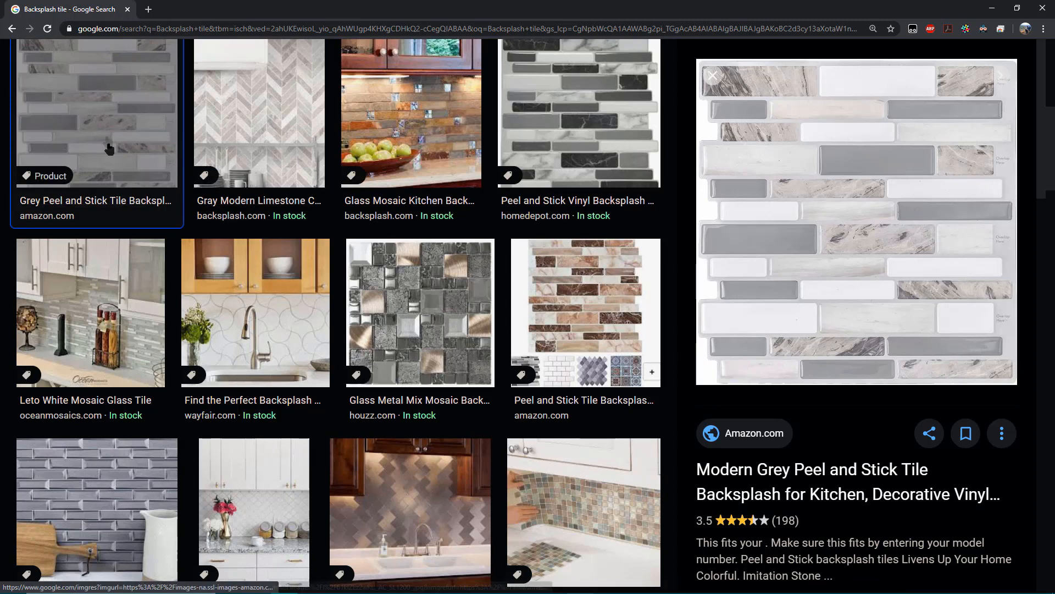
{"action": "right_click", "coordinate": [828, 246]}
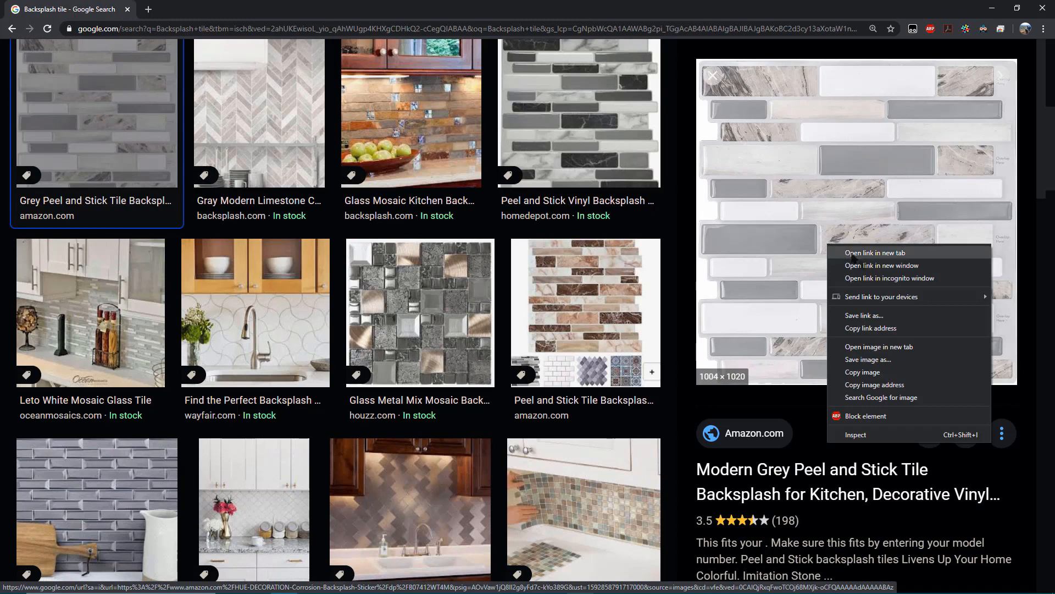
{"action": "left_click", "coordinate": [874, 384]}
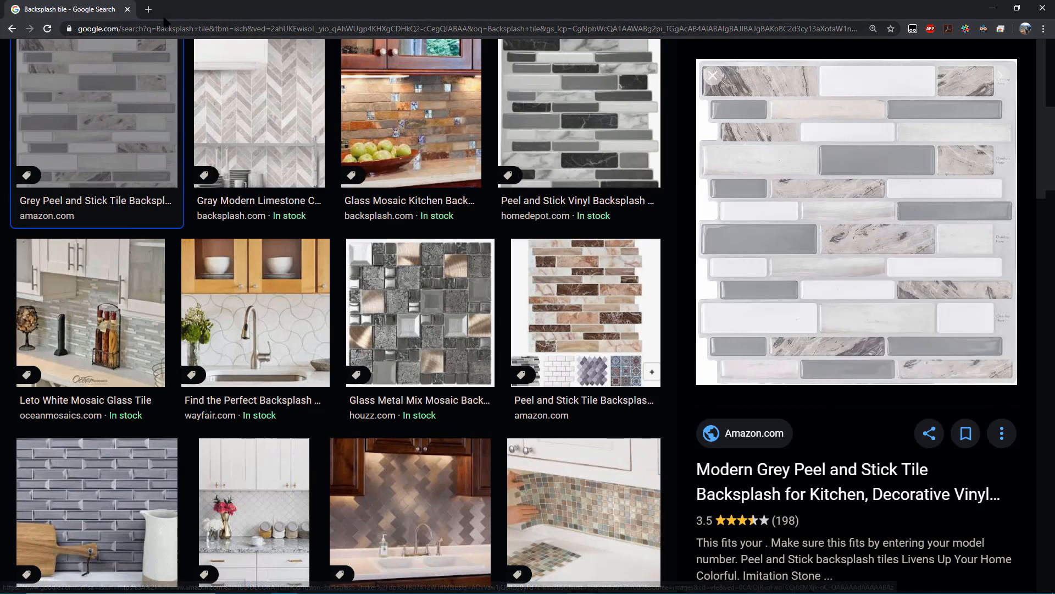
{"action": "left_click", "coordinate": [148, 28]}
{"action": "key", "text": "ctrl+v"}
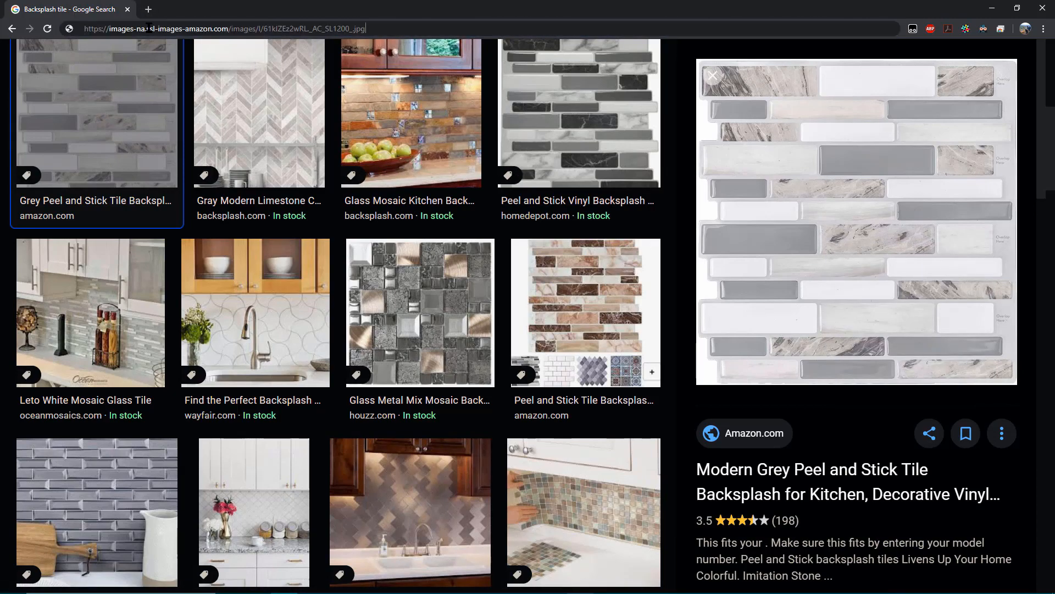
{"action": "key", "text": "Return"}
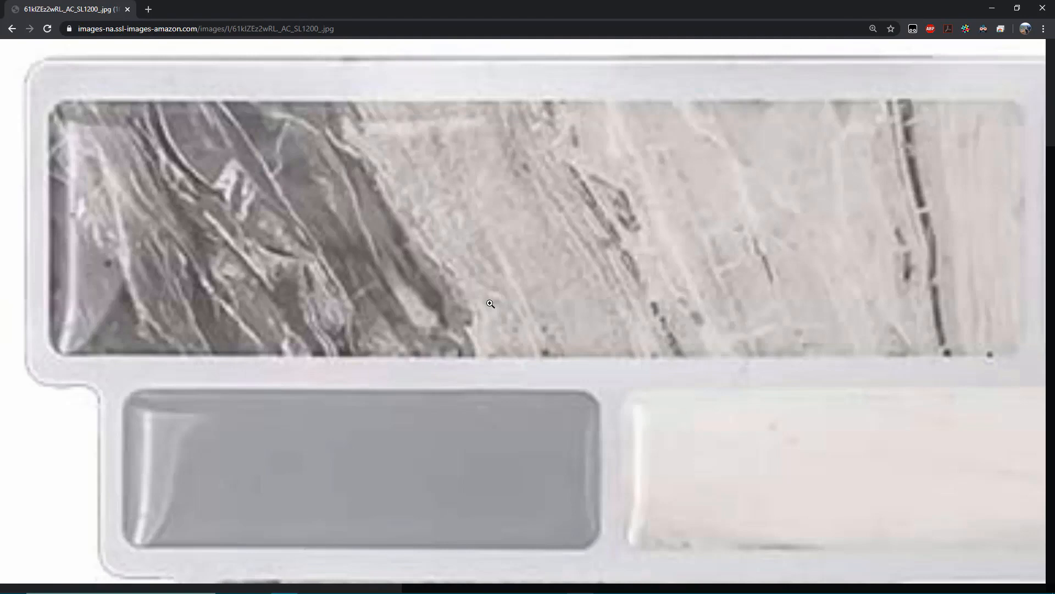
{"action": "scroll", "coordinate": [491, 303], "scroll_direction": "down", "scroll_amount": 5, "text": "ctrl"}
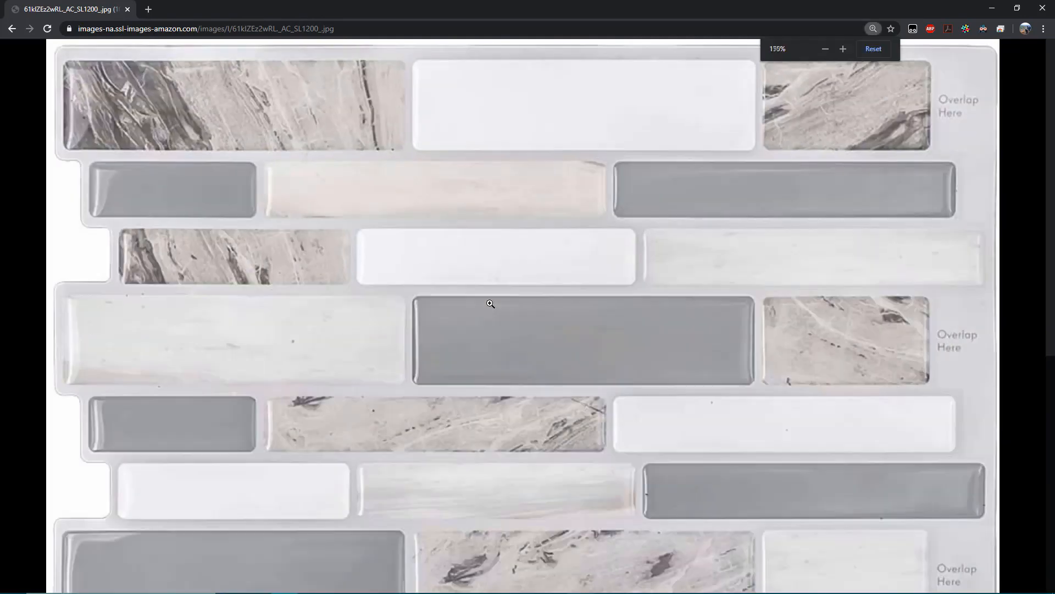
{"action": "scroll", "coordinate": [490, 304], "scroll_direction": "down", "scroll_amount": 3, "text": "ctrl"}
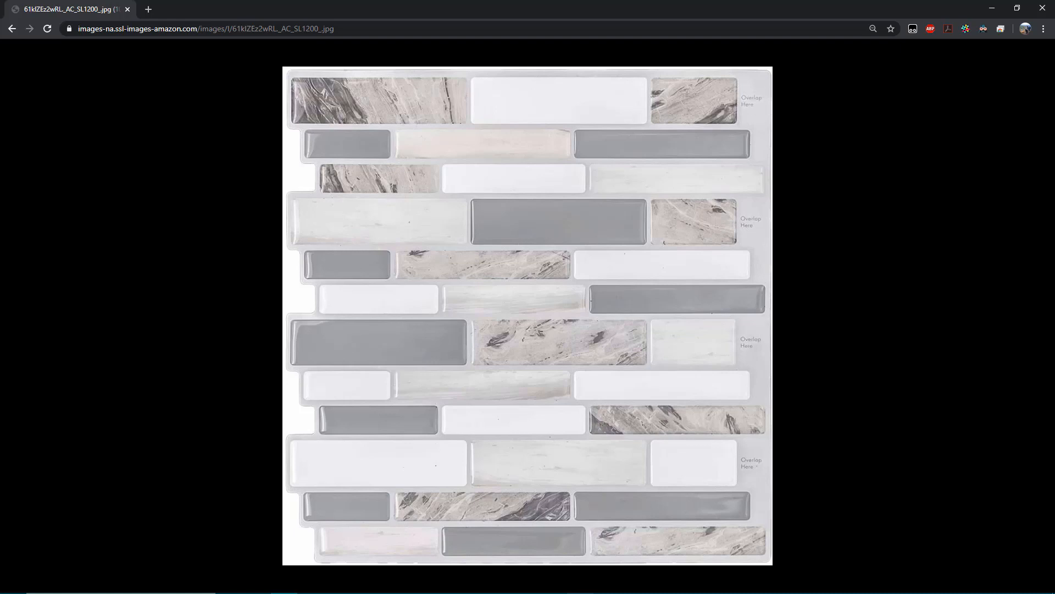
Switch to Snip & Sketch and capture a rectangular snip of the tile image, cropping off its uneven side edges and overlap labels.
{"action": "left_click", "coordinate": [445, 582]}
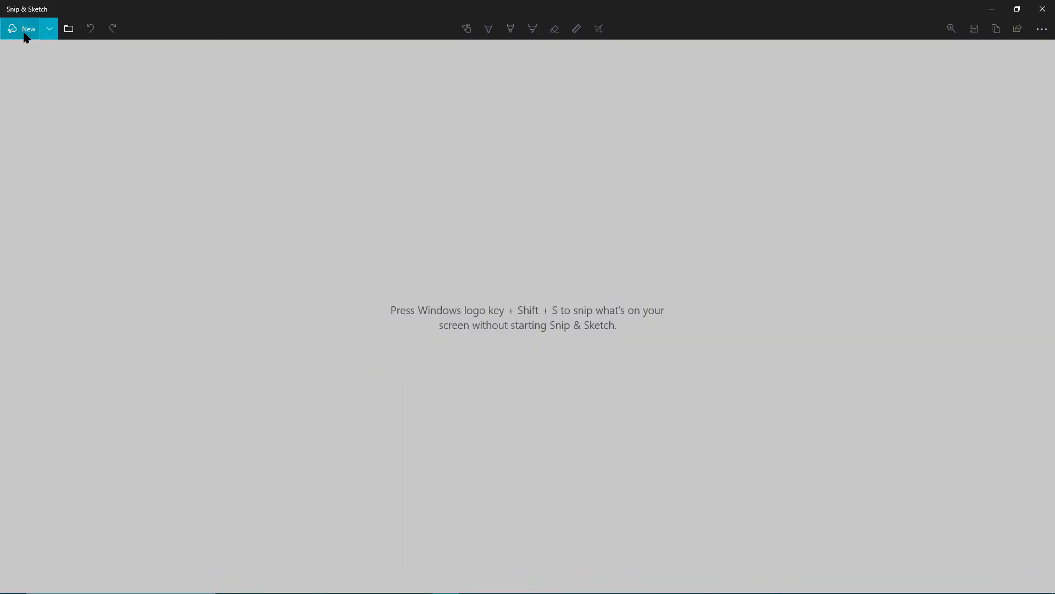
{"action": "left_click", "coordinate": [24, 31]}
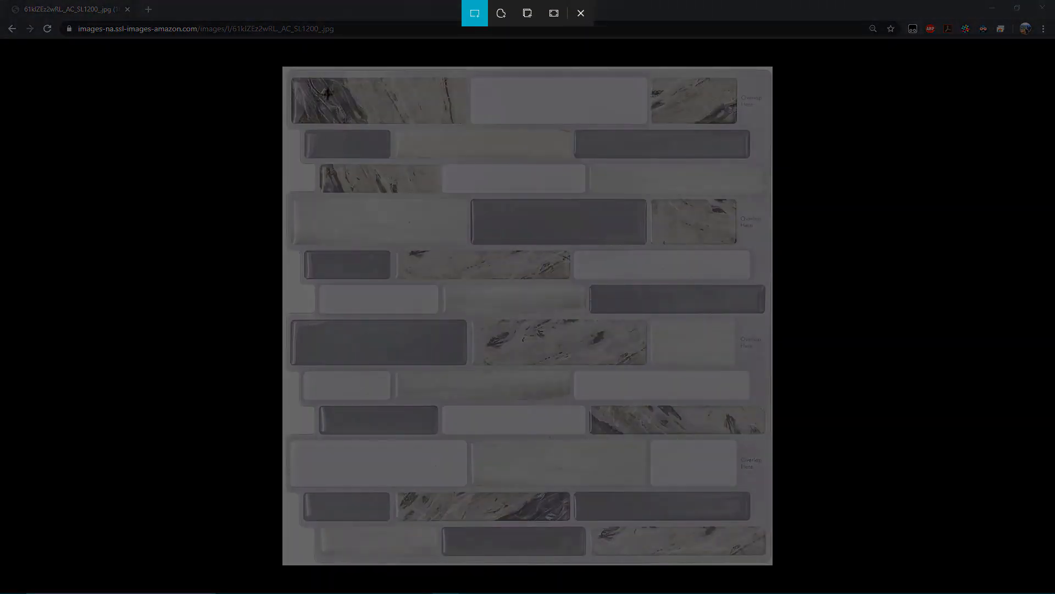
{"action": "mouse_move", "coordinate": [316, 71]}
{"action": "left_mouse_down"}
{"action": "mouse_move", "coordinate": [505, 432]}
{"action": "mouse_move", "coordinate": [621, 525]}
{"action": "mouse_move", "coordinate": [749, 545]}
{"action": "mouse_move", "coordinate": [741, 567]}
{"action": "mouse_move", "coordinate": [720, 566]}
{"action": "mouse_move", "coordinate": [701, 539]}
{"action": "mouse_move", "coordinate": [730, 558]}
{"action": "mouse_move", "coordinate": [757, 539]}
{"action": "mouse_move", "coordinate": [737, 520]}
{"action": "left_mouse_up"}
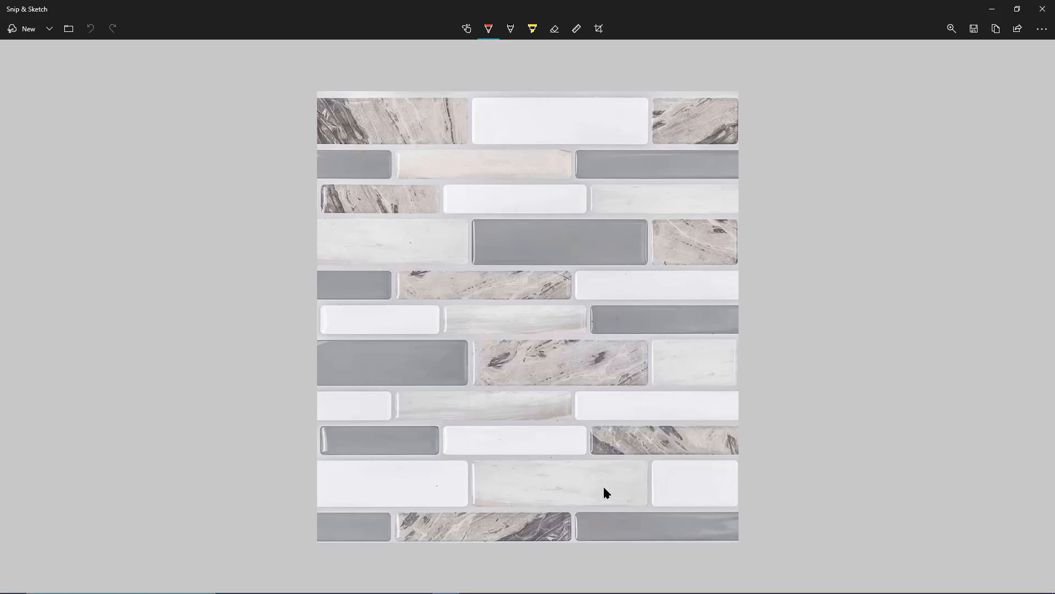
{"action": "scroll", "coordinate": [492, 491], "scroll_direction": "down", "scroll_amount": 1}
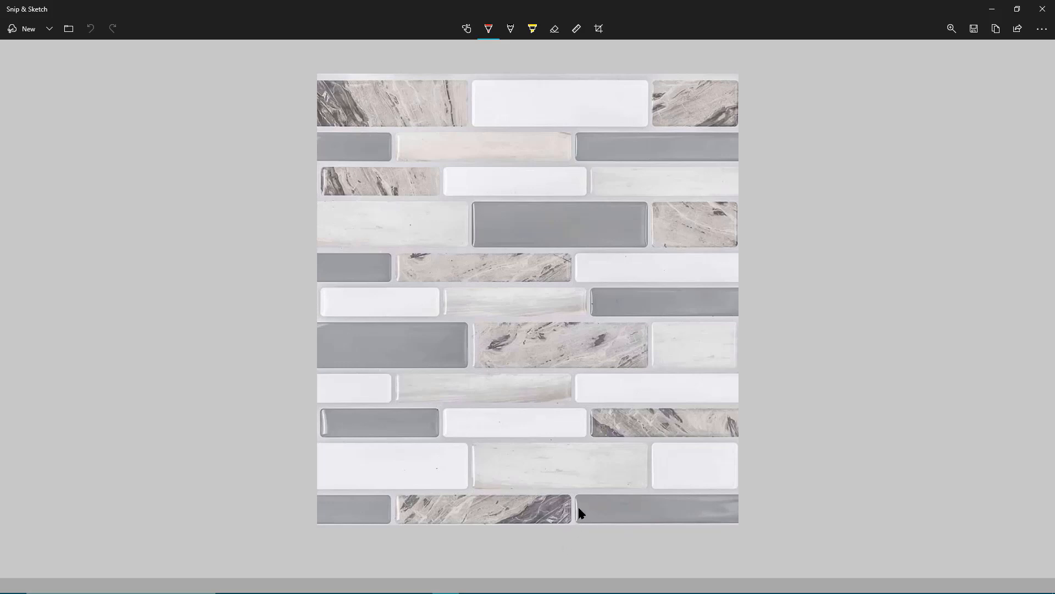
Save the snip to the Desktop as a PNG file named Tile Example.
{"action": "left_click", "coordinate": [973, 29]}
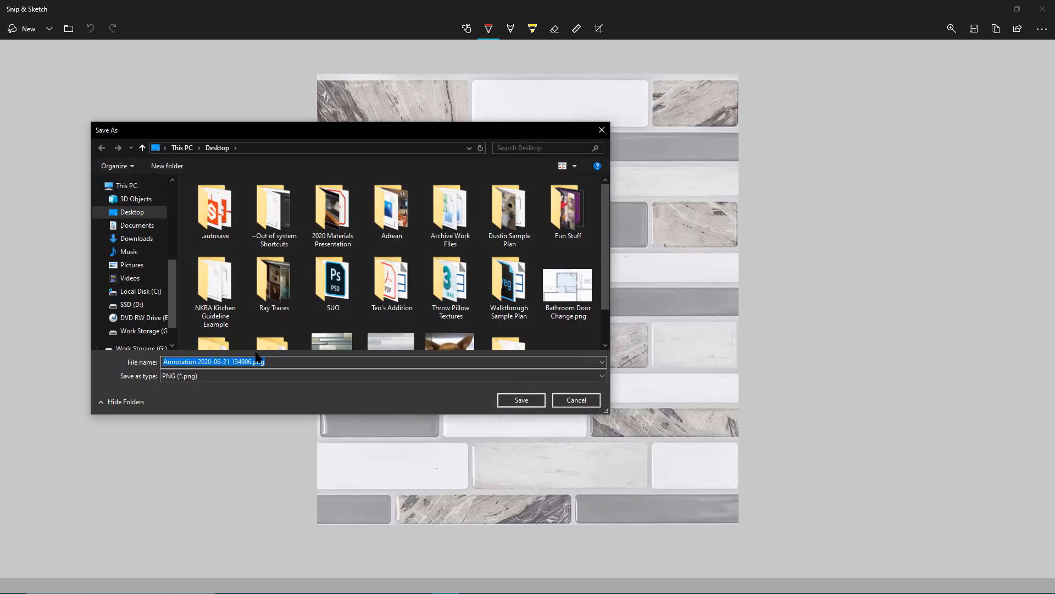
{"action": "type", "text": "Tile Example"}
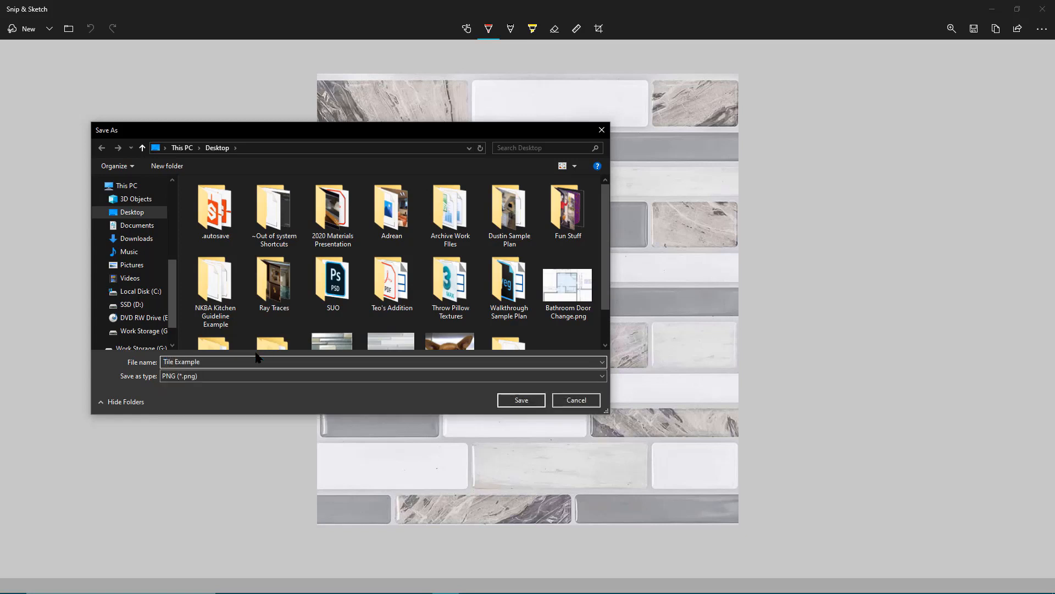
{"action": "key", "text": "Return"}
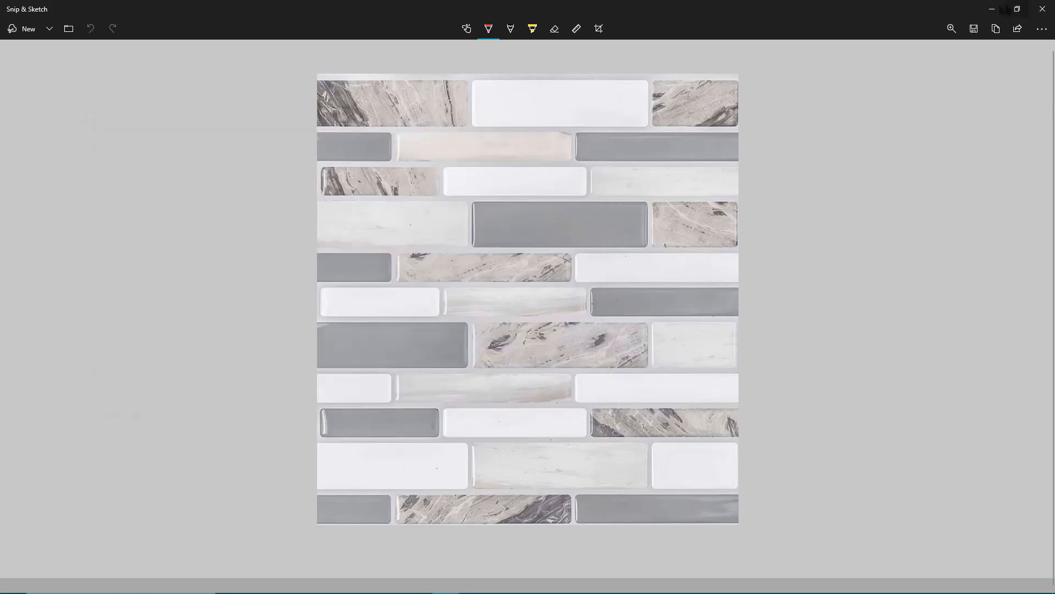
Switch back to Chief Architect and load Tile Example.png from the Desktop as the texture of the backsplash wall's material.
{"action": "left_click", "coordinate": [996, 8]}
{"action": "left_click", "coordinate": [999, 8]}
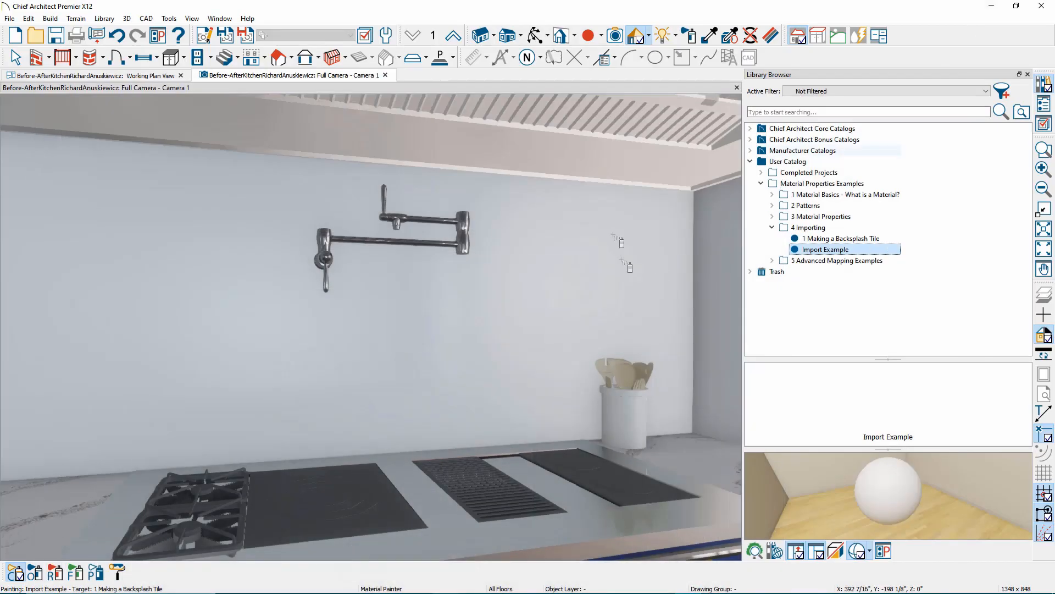
{"action": "left_click", "coordinate": [771, 35]}
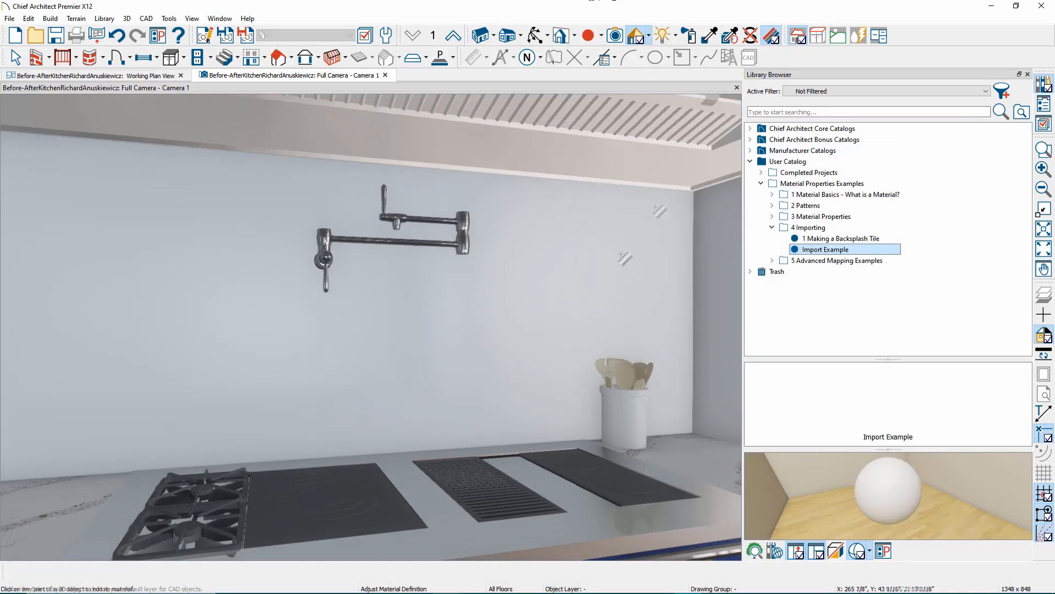
{"action": "left_click", "coordinate": [559, 289]}
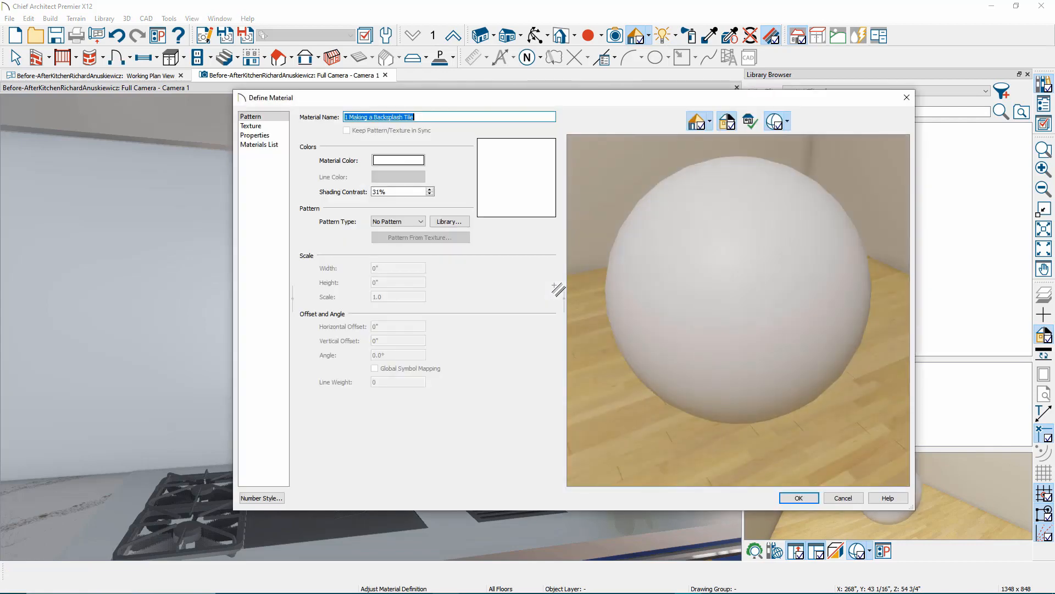
{"action": "left_click", "coordinate": [251, 126]}
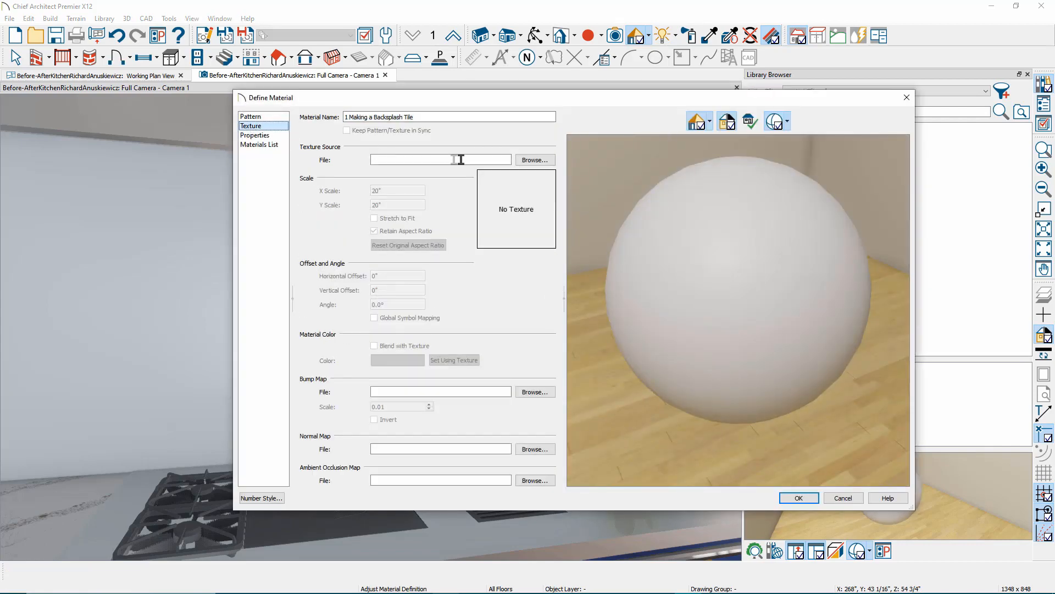
{"action": "left_click", "coordinate": [536, 161]}
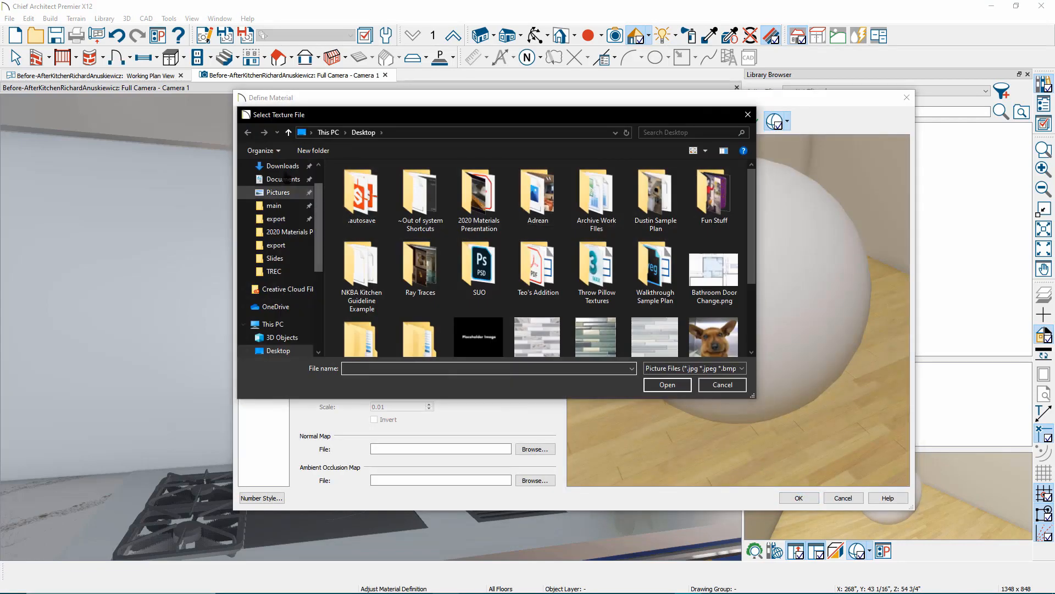
{"action": "scroll", "coordinate": [278, 192], "scroll_direction": "up", "scroll_amount": 1}
{"action": "left_click", "coordinate": [283, 200]}
{"action": "left_click", "coordinate": [278, 188]}
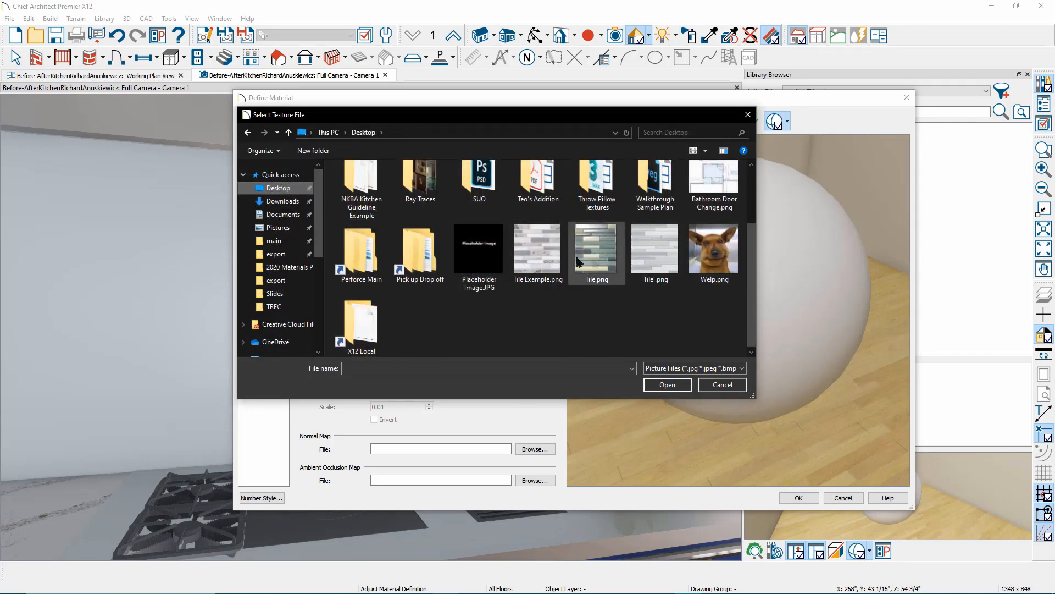
{"action": "left_click", "coordinate": [536, 250]}
{"action": "double_click", "coordinate": [535, 250]}
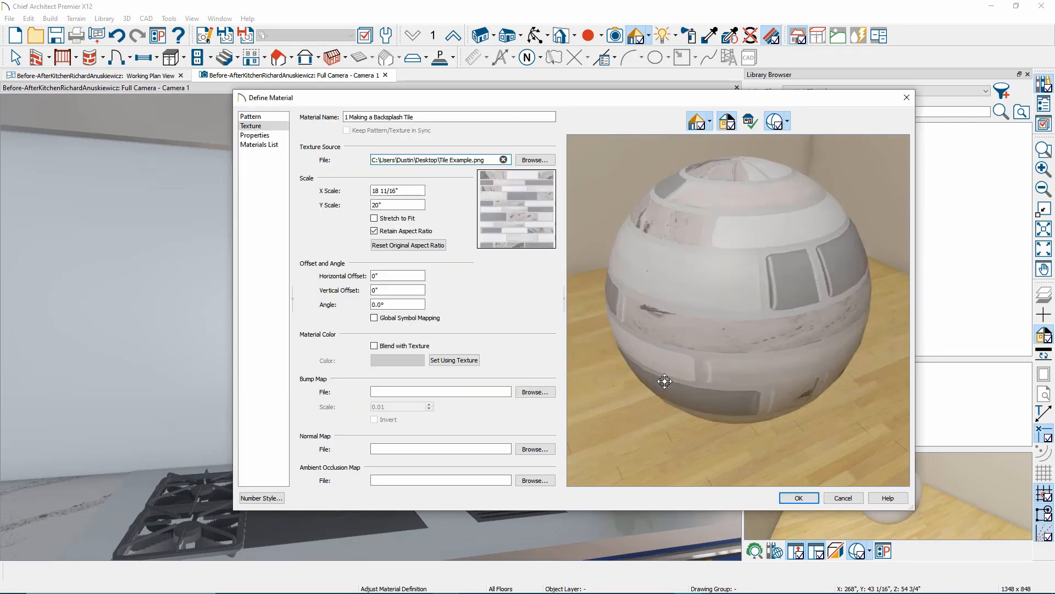
Lower the backsplash material's roughness to 18% and check the effect on the preview sphere.
{"action": "left_click_drag", "start_coordinate": [761, 306], "coordinate": [696, 348]}
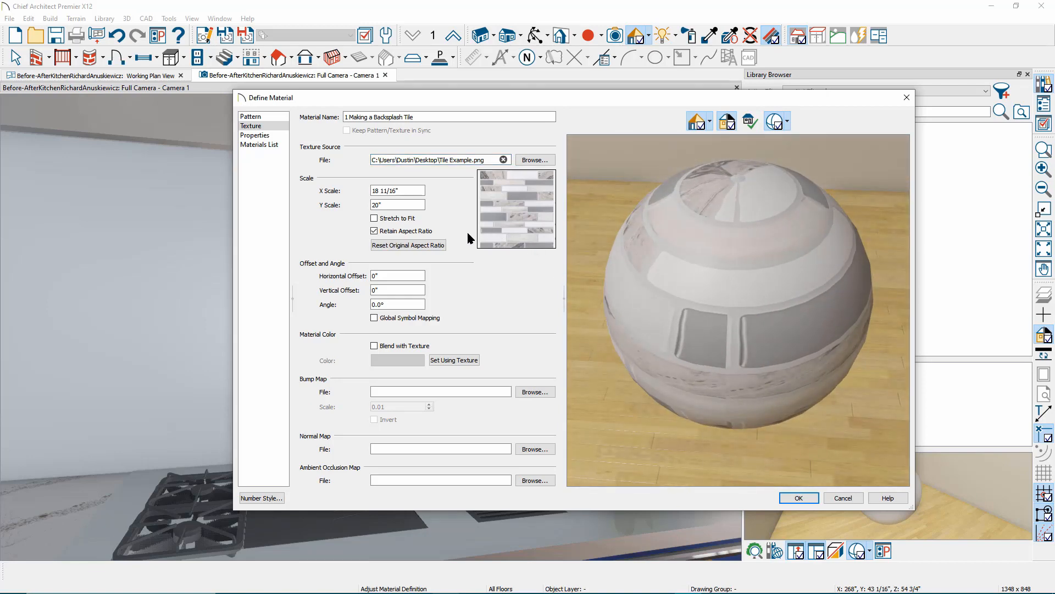
{"action": "left_click_drag", "start_coordinate": [641, 304], "coordinate": [783, 283]}
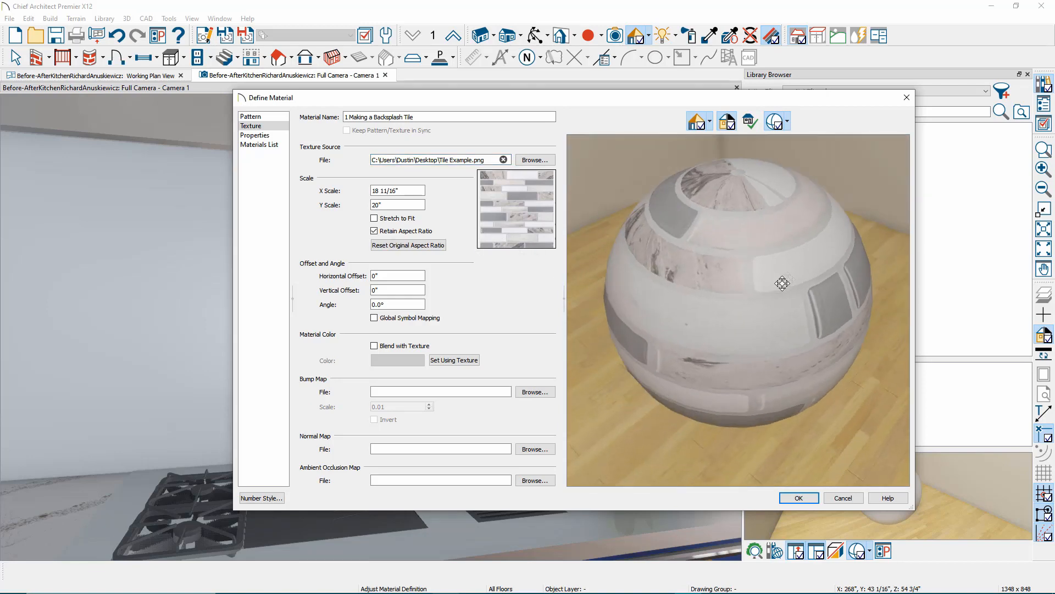
{"action": "left_click", "coordinate": [255, 135]}
{"action": "mouse_move", "coordinate": [384, 194]}
{"action": "left_mouse_down"}
{"action": "mouse_move", "coordinate": [415, 196]}
{"action": "mouse_move", "coordinate": [376, 195]}
{"action": "left_mouse_up"}
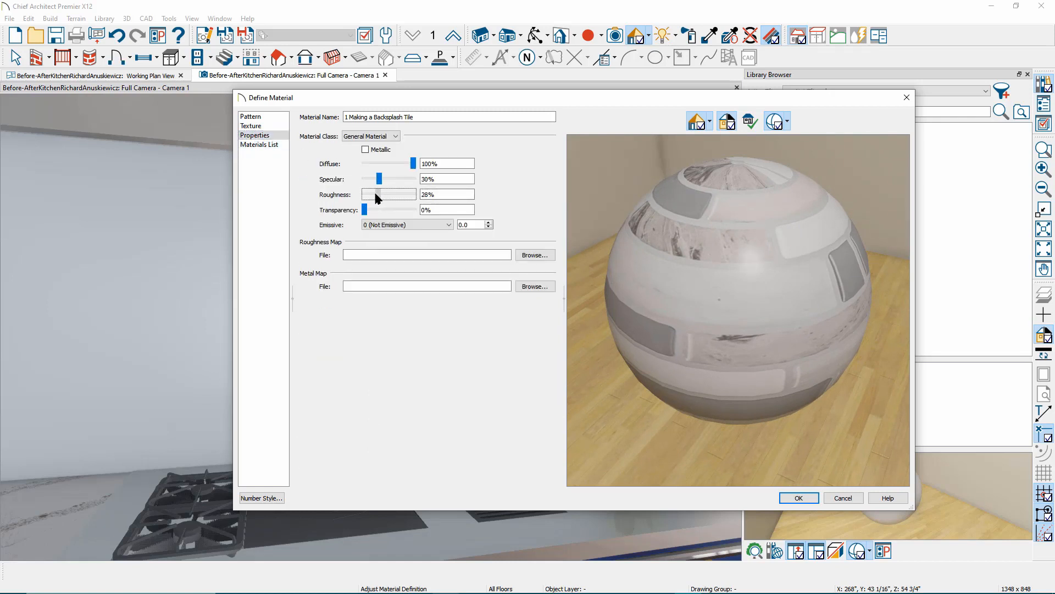
{"action": "mouse_move", "coordinate": [753, 304]}
{"action": "left_mouse_down"}
{"action": "mouse_move", "coordinate": [880, 303]}
{"action": "mouse_move", "coordinate": [834, 315]}
{"action": "mouse_move", "coordinate": [757, 292]}
{"action": "left_mouse_up"}
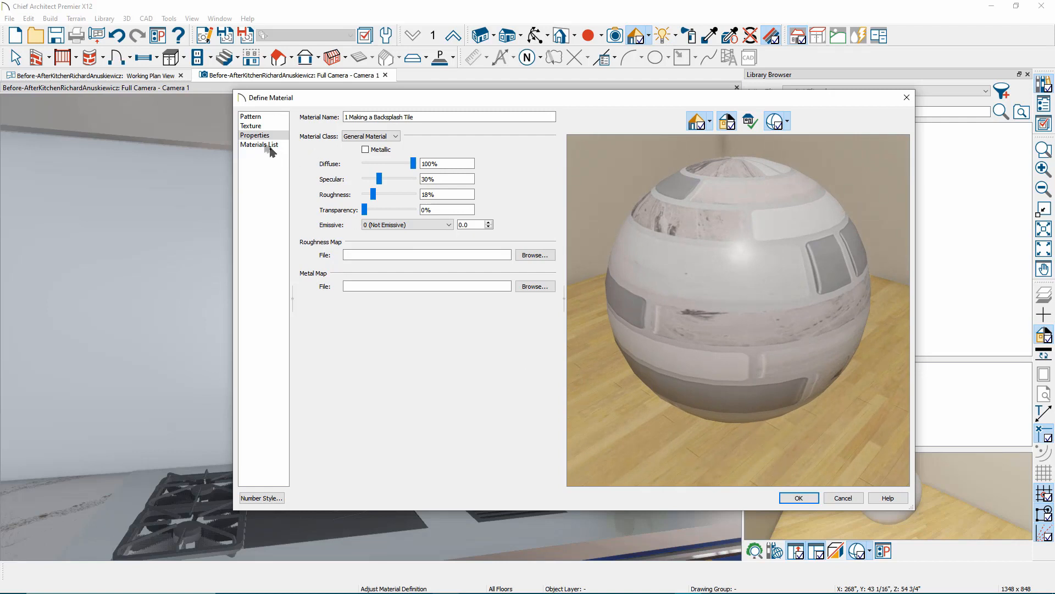
Enter 30" for the texture's X scale and 30" for its Y scale with the aspect ratio retained, and accept the material.
{"action": "left_click", "coordinate": [257, 126]}
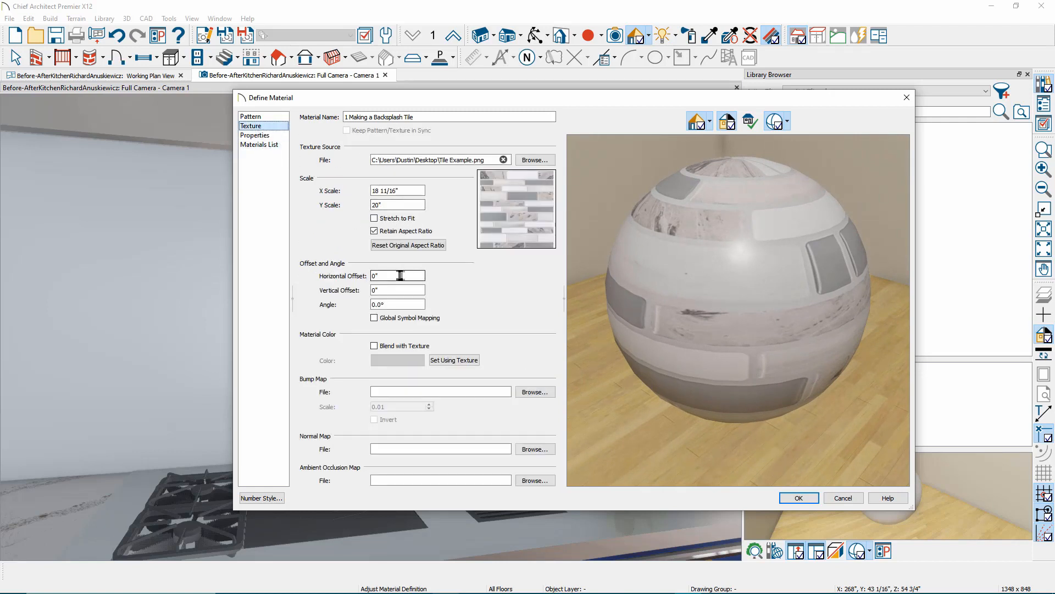
{"action": "left_click", "coordinate": [412, 191]}
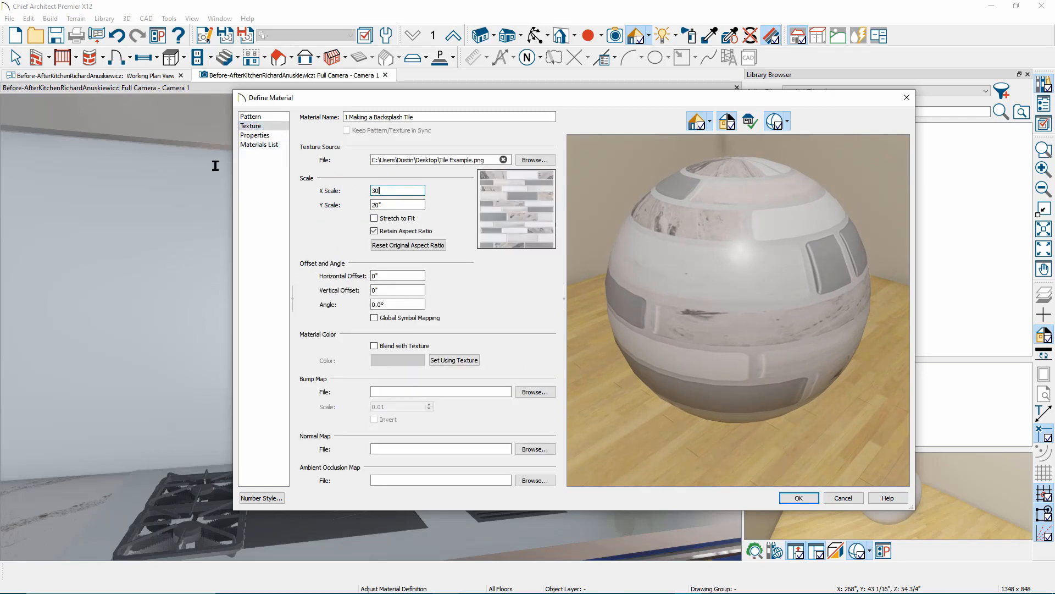
{"action": "key", "text": "Tab"}
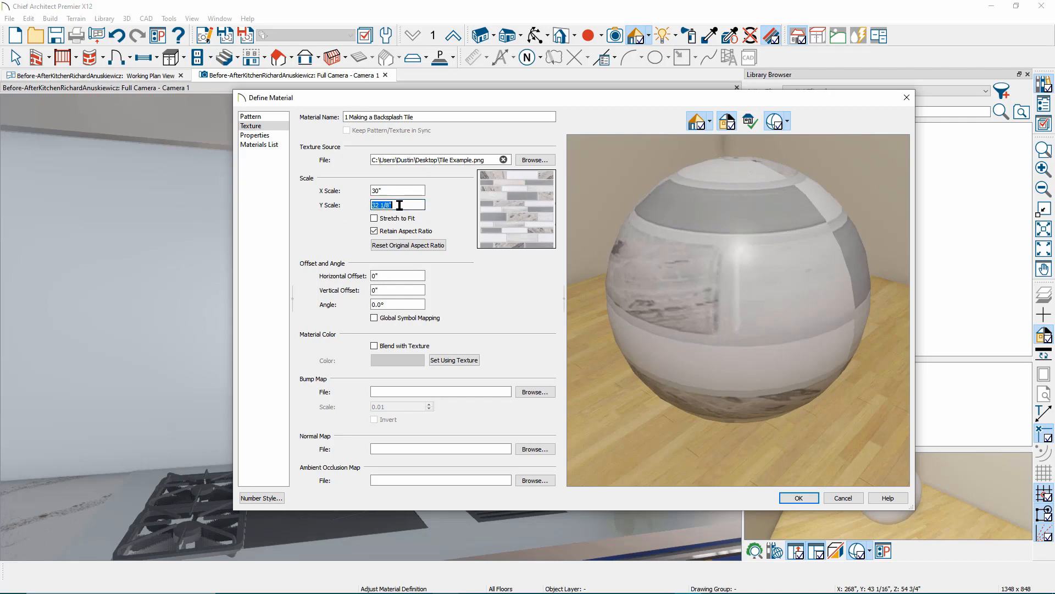
{"action": "type", "text": "30"}
{"action": "key", "text": "Tab"}
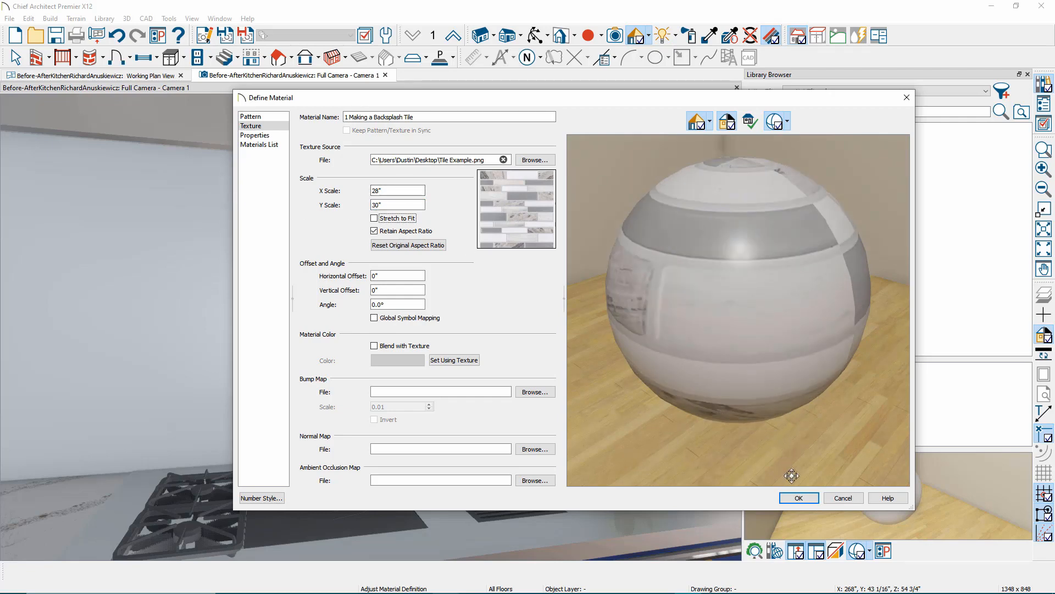
{"action": "left_click", "coordinate": [786, 497]}
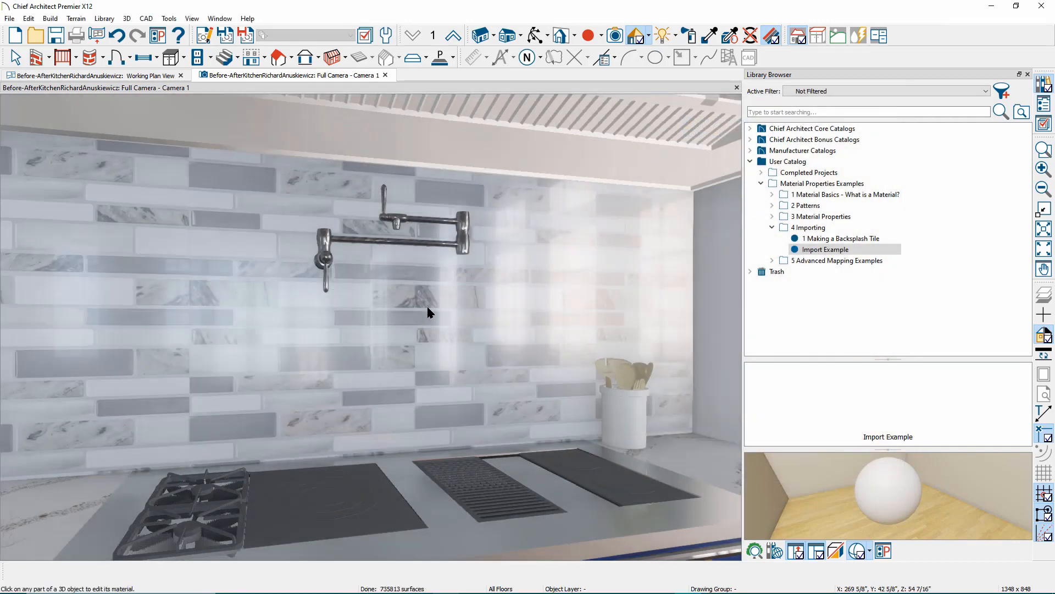
Examine the tiled backsplash in the camera view, reopen its material definition and inspect the texture up close on a cube preview.
{"action": "middle_click_drag", "start_coordinate": [413, 307], "coordinate": [431, 306]}
{"action": "scroll", "coordinate": [431, 306], "scroll_direction": "down", "scroll_amount": 8}
{"action": "middle_click_drag", "start_coordinate": [489, 350], "coordinate": [454, 318]}
{"action": "scroll", "coordinate": [447, 316], "scroll_direction": "up", "scroll_amount": 3}
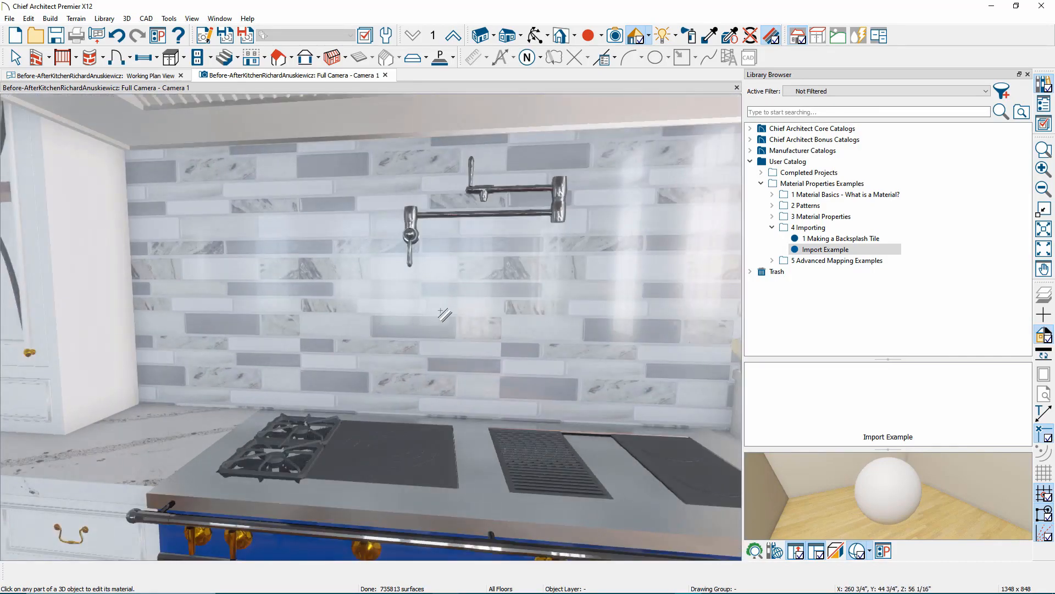
{"action": "left_click", "coordinate": [442, 310]}
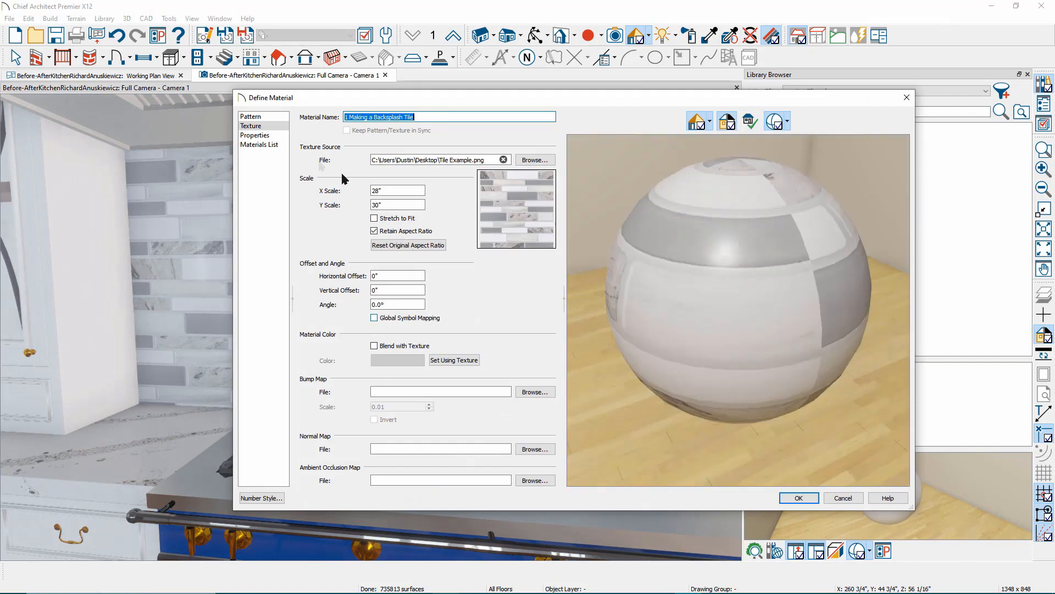
{"action": "left_click_drag", "start_coordinate": [635, 335], "coordinate": [731, 288]}
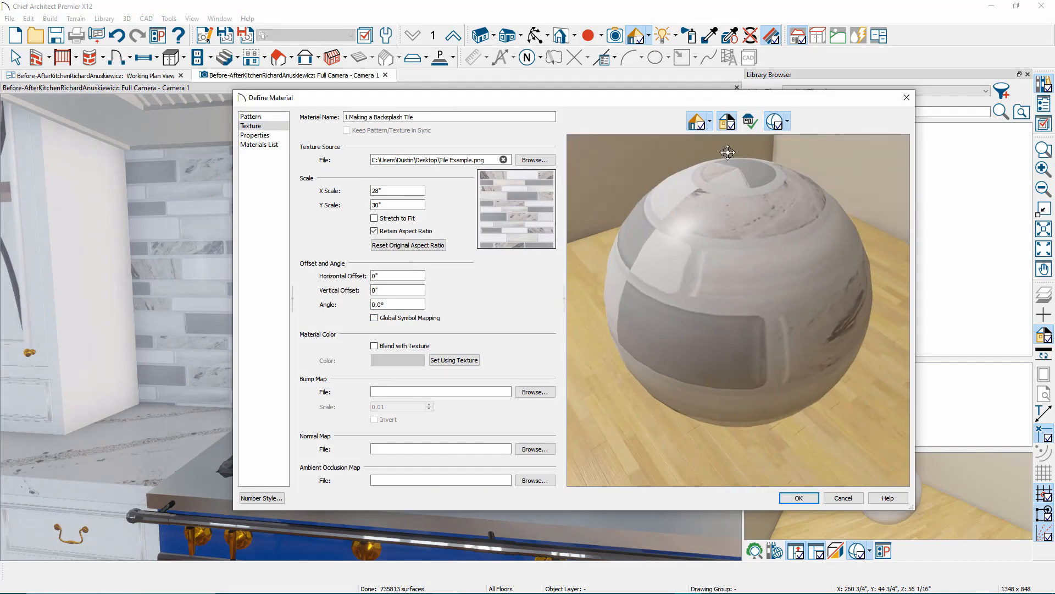
{"action": "left_click", "coordinate": [788, 121]}
{"action": "left_click", "coordinate": [790, 139]}
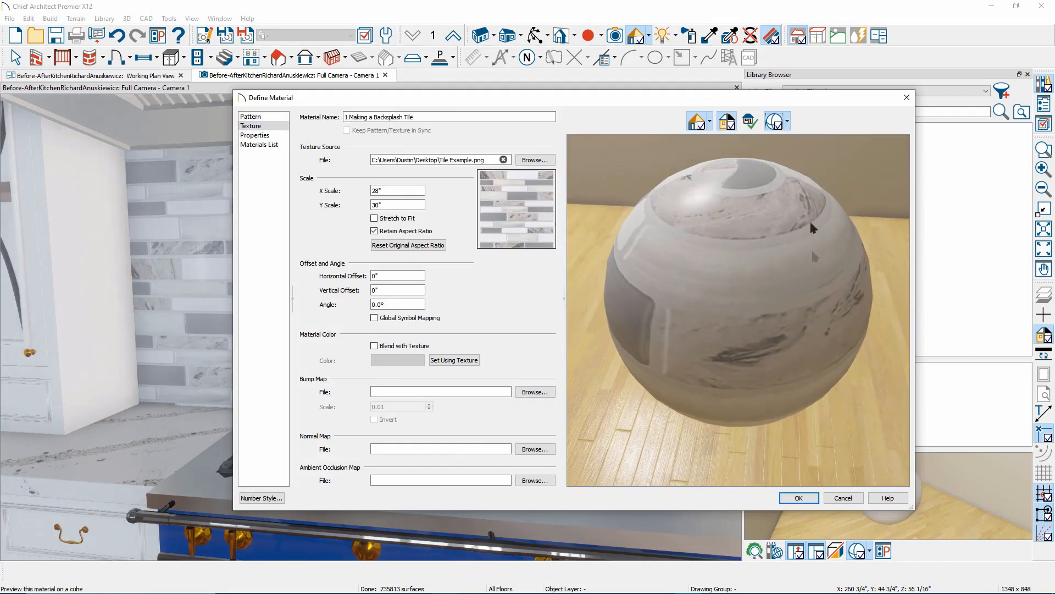
{"action": "left_click_drag", "start_coordinate": [879, 369], "coordinate": [676, 325]}
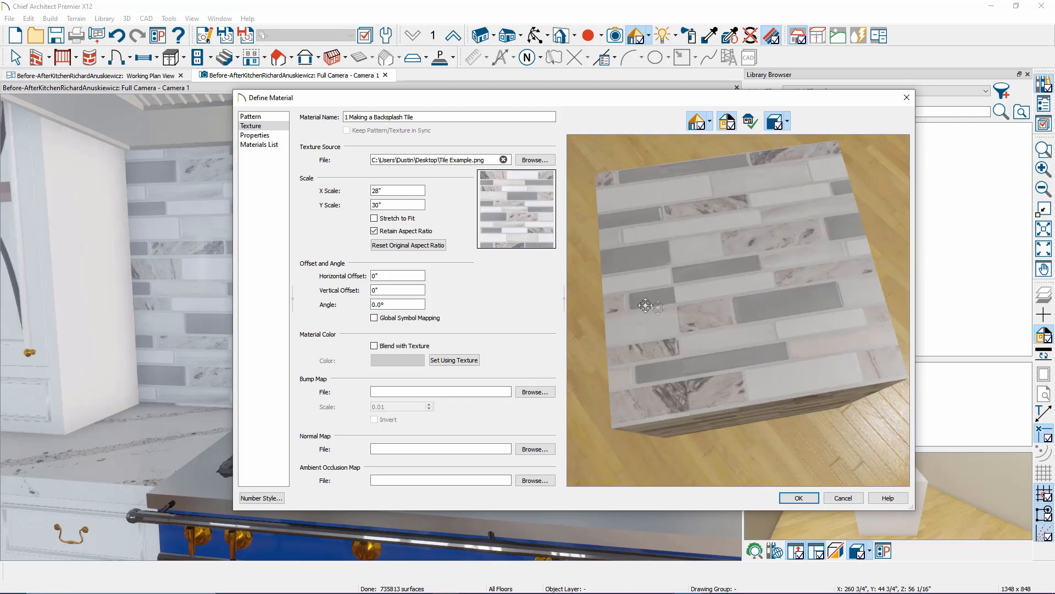
{"action": "left_click_drag", "start_coordinate": [695, 278], "coordinate": [892, 290]}
{"action": "scroll", "coordinate": [696, 300], "scroll_direction": "up", "scroll_amount": 5}
{"action": "left_click_drag", "start_coordinate": [694, 300], "coordinate": [799, 274]}
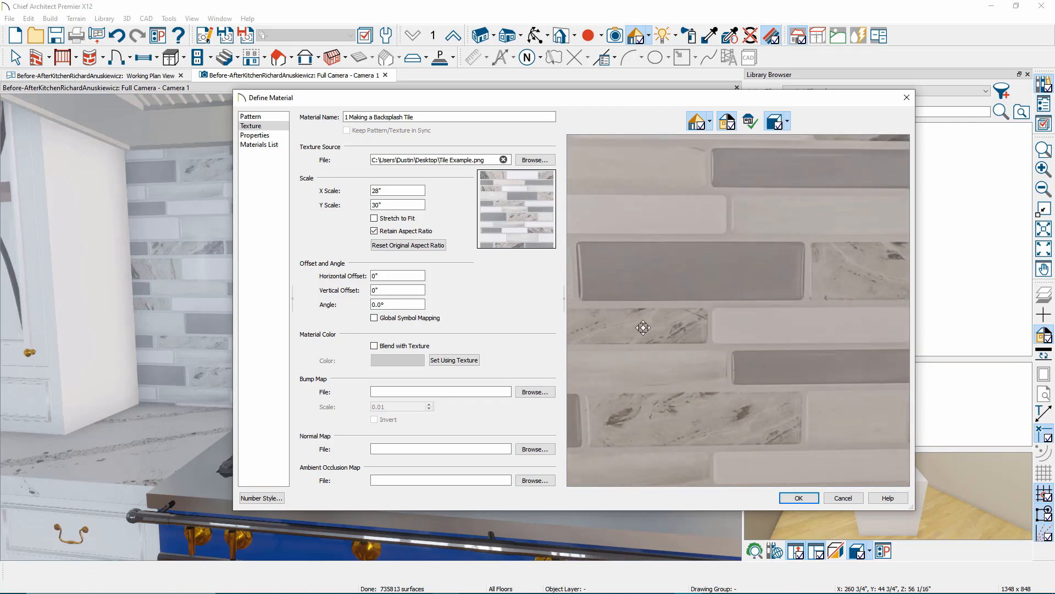
{"action": "left_click_drag", "start_coordinate": [643, 323], "coordinate": [710, 373]}
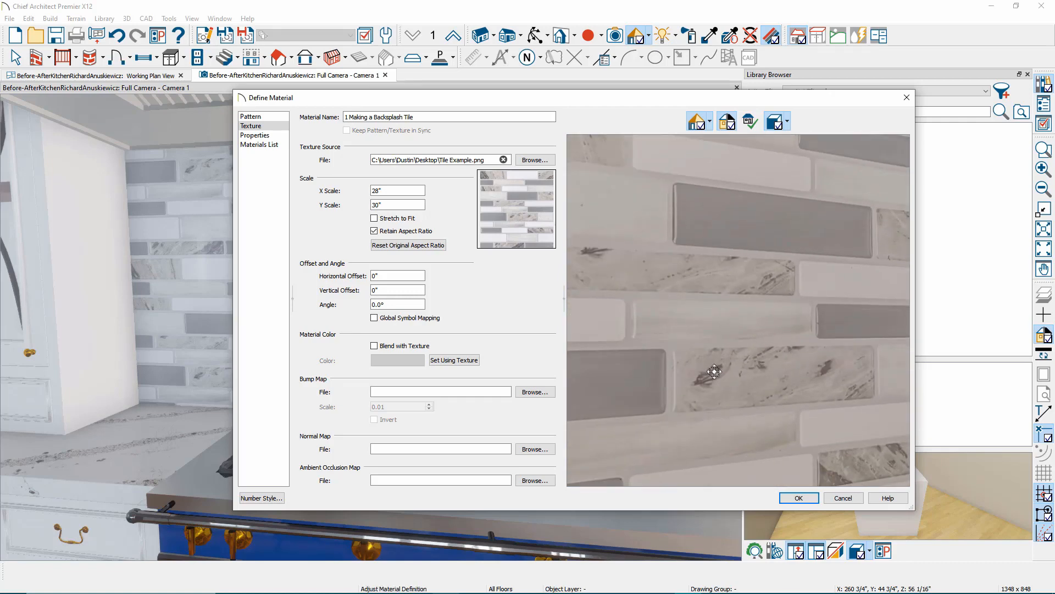
Generate the material's pattern from its texture with a simple threshold of 21 and accept the material definition.
{"action": "left_click", "coordinate": [249, 117]}
{"action": "left_click", "coordinate": [413, 237]}
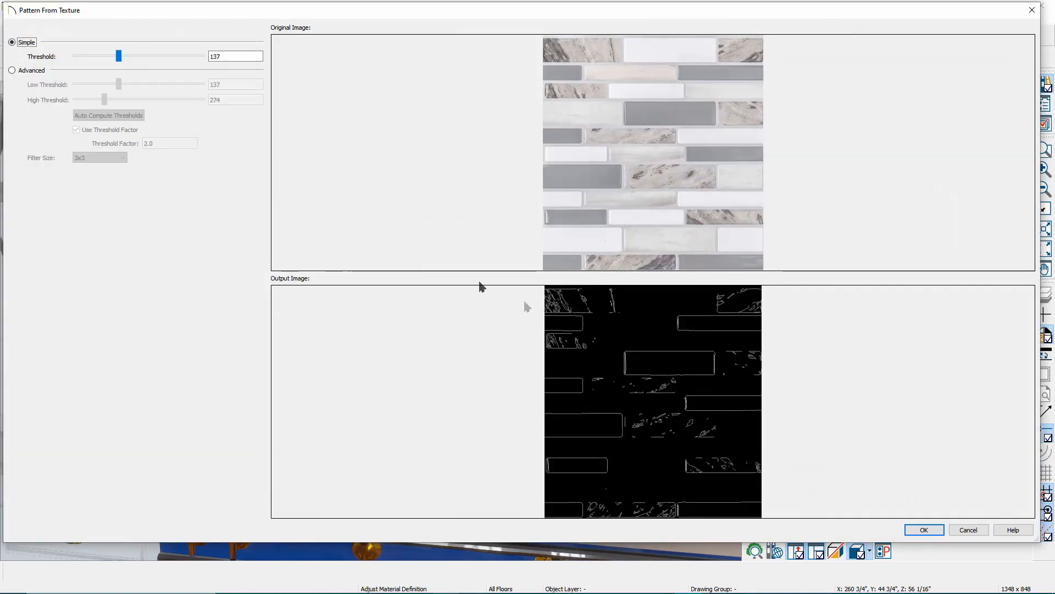
{"action": "left_click_drag", "start_coordinate": [118, 56], "coordinate": [83, 59]}
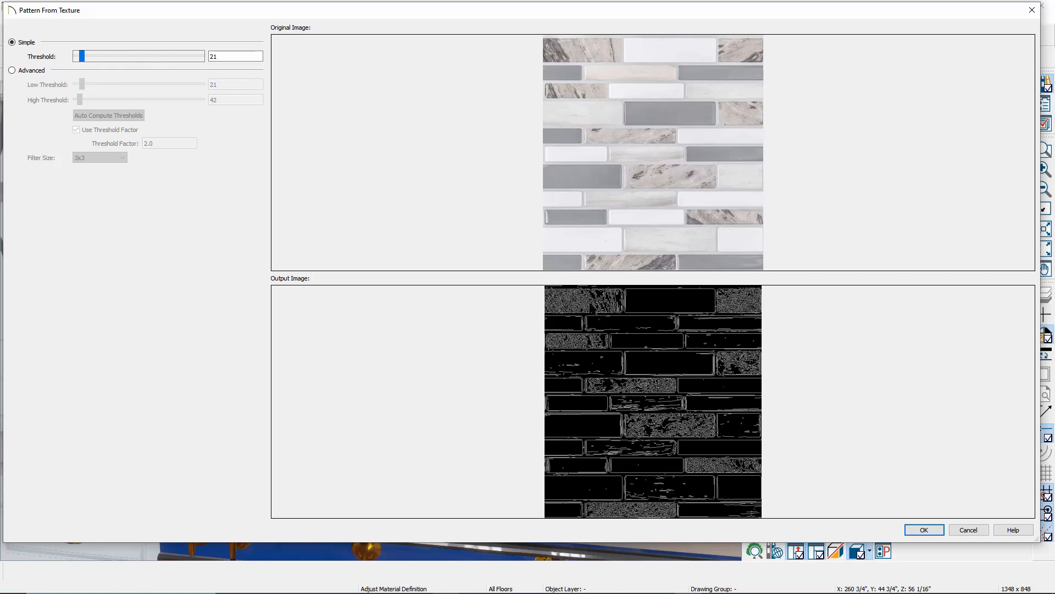
{"action": "left_click", "coordinate": [924, 529]}
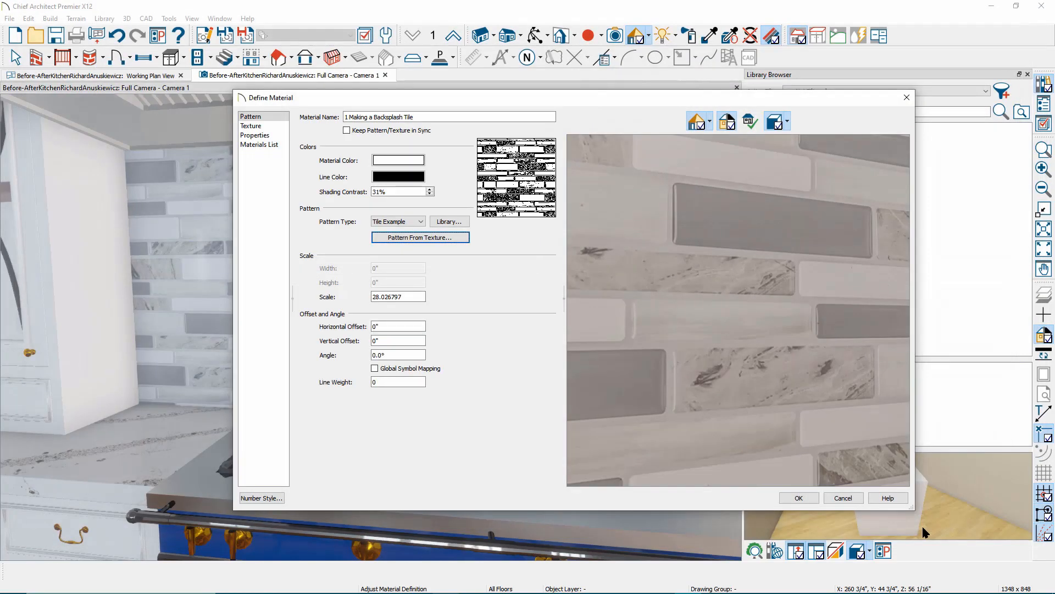
{"action": "left_click", "coordinate": [798, 497]}
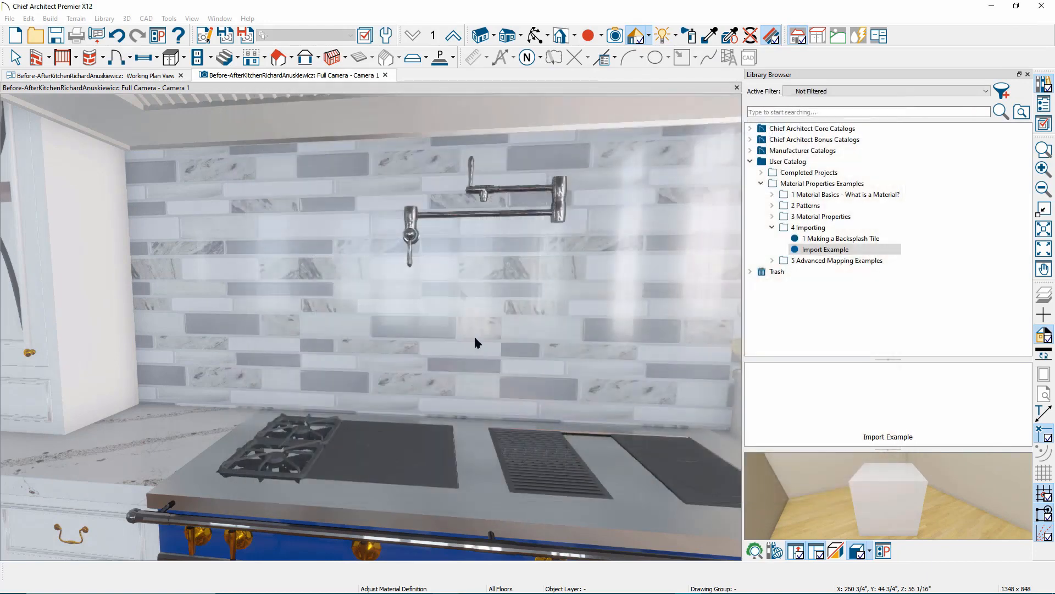
Render the kitchen camera in Vector View and inspect the backsplash material's line pattern and its pattern settings.
{"action": "left_click", "coordinate": [649, 37]}
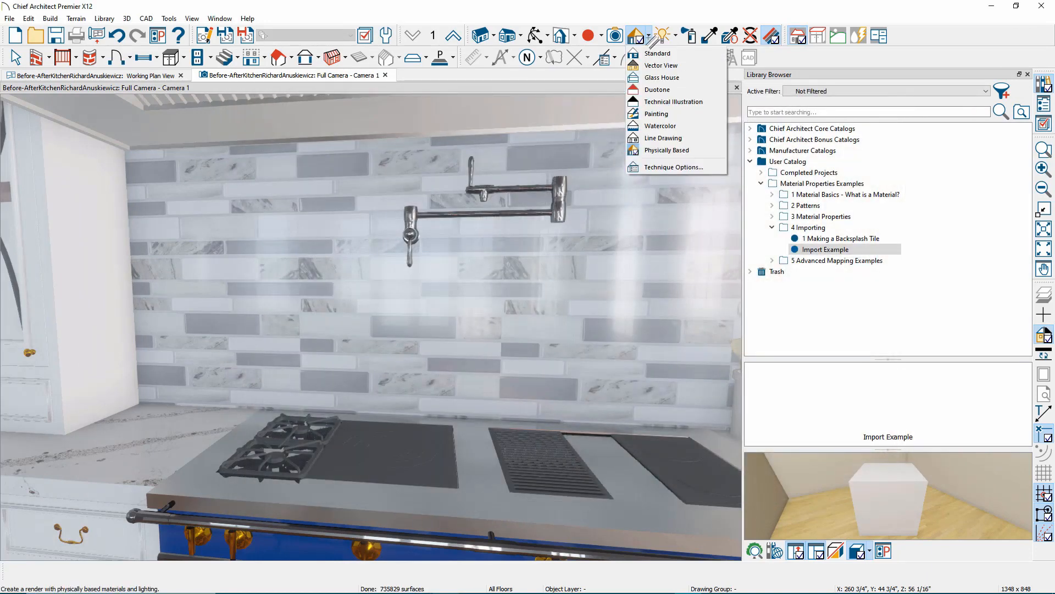
{"action": "left_click", "coordinate": [661, 66]}
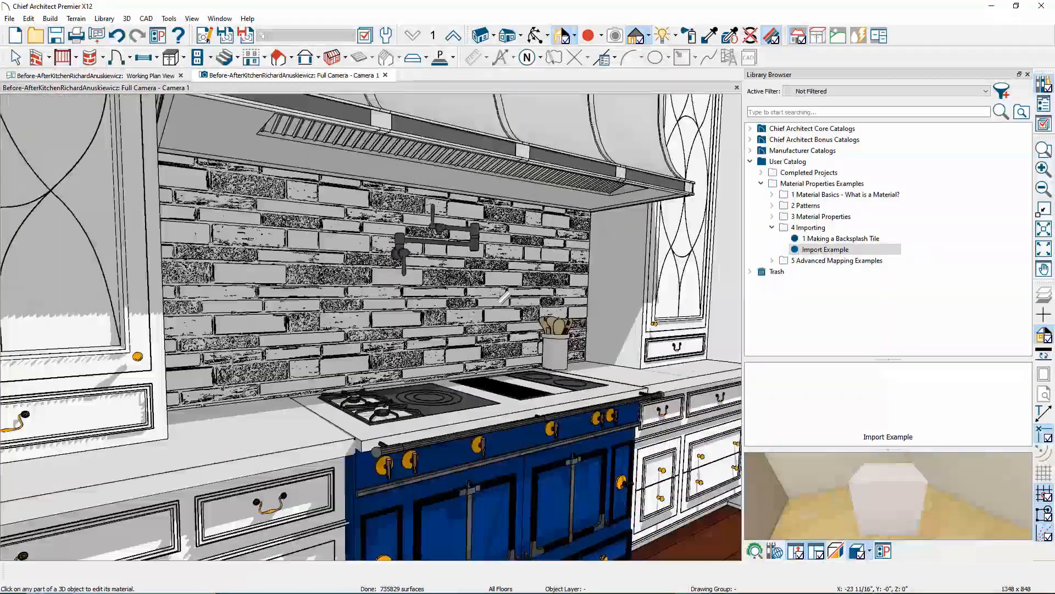
{"action": "scroll", "coordinate": [504, 297], "scroll_direction": "down", "scroll_amount": 4}
{"action": "middle_click_drag", "start_coordinate": [509, 296], "coordinate": [428, 317]}
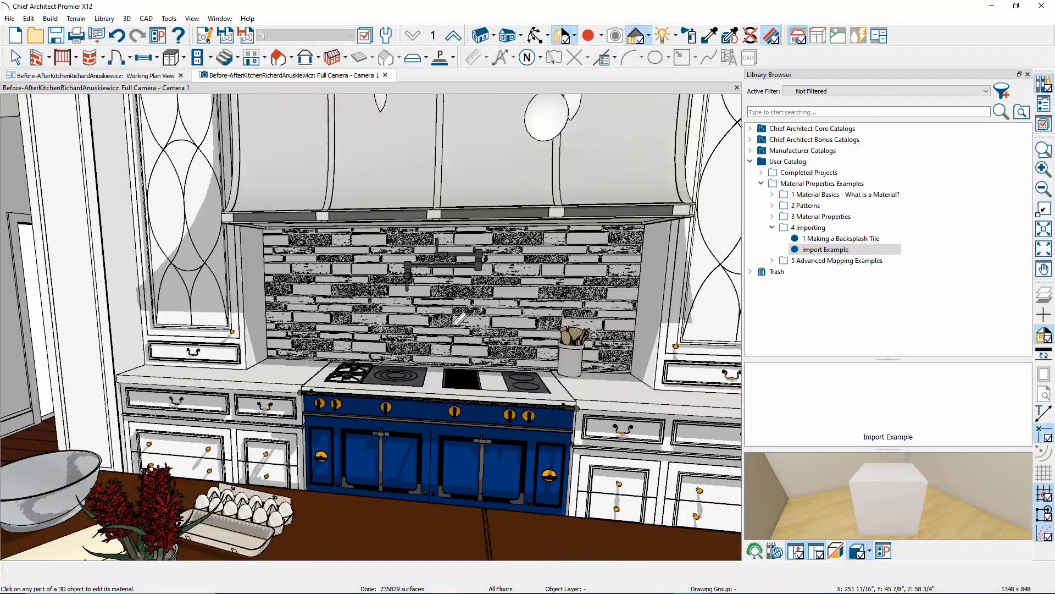
{"action": "left_click", "coordinate": [457, 321]}
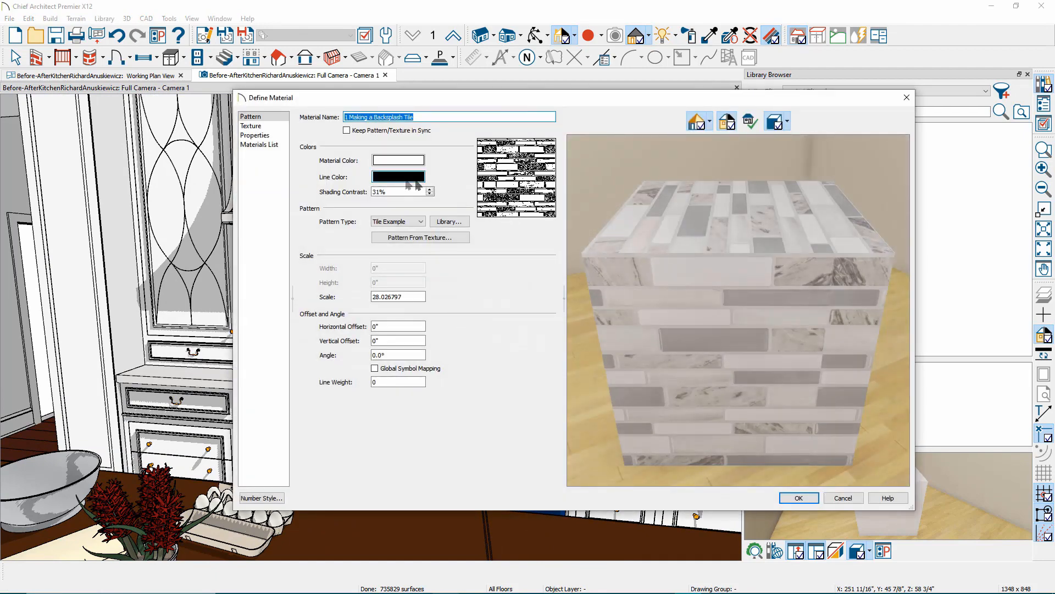
{"action": "key", "text": "Escape"}
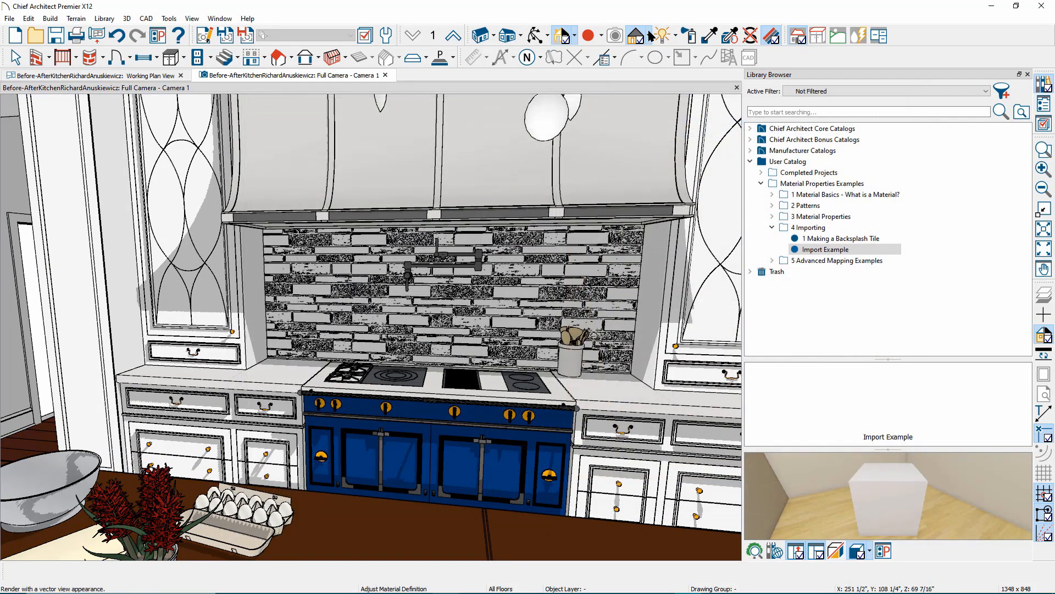
Return the kitchen camera to the Physically Based rendering technique.
{"action": "left_click", "coordinate": [650, 36]}
{"action": "left_click", "coordinate": [658, 152]}
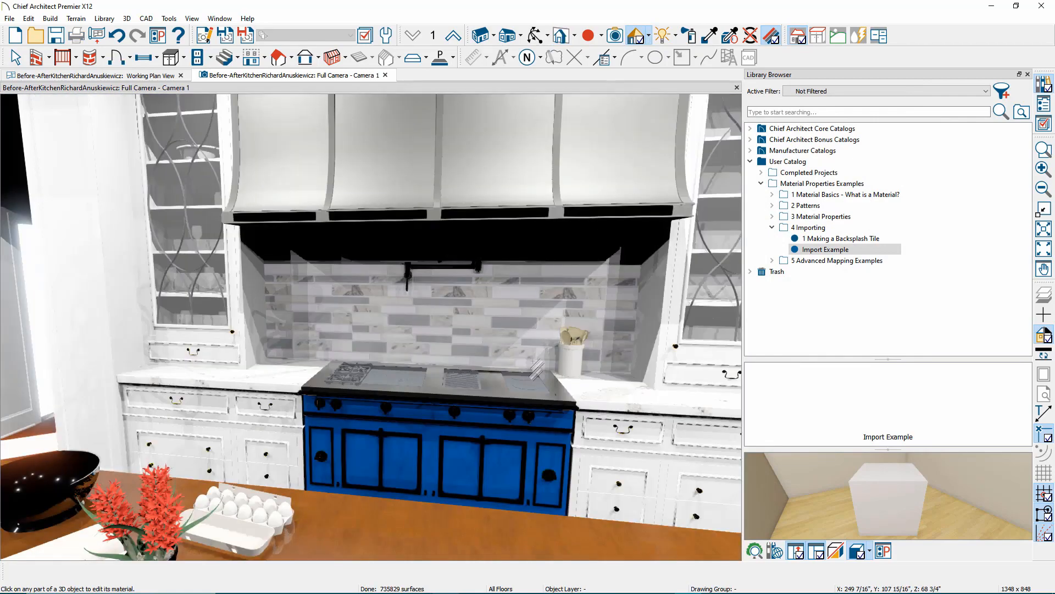
{"action": "middle_click_drag", "start_coordinate": [531, 360], "coordinate": [528, 306]}
Set the backsplash material's roughness to 5% and accept the material definition.
{"action": "left_click", "coordinate": [519, 277]}
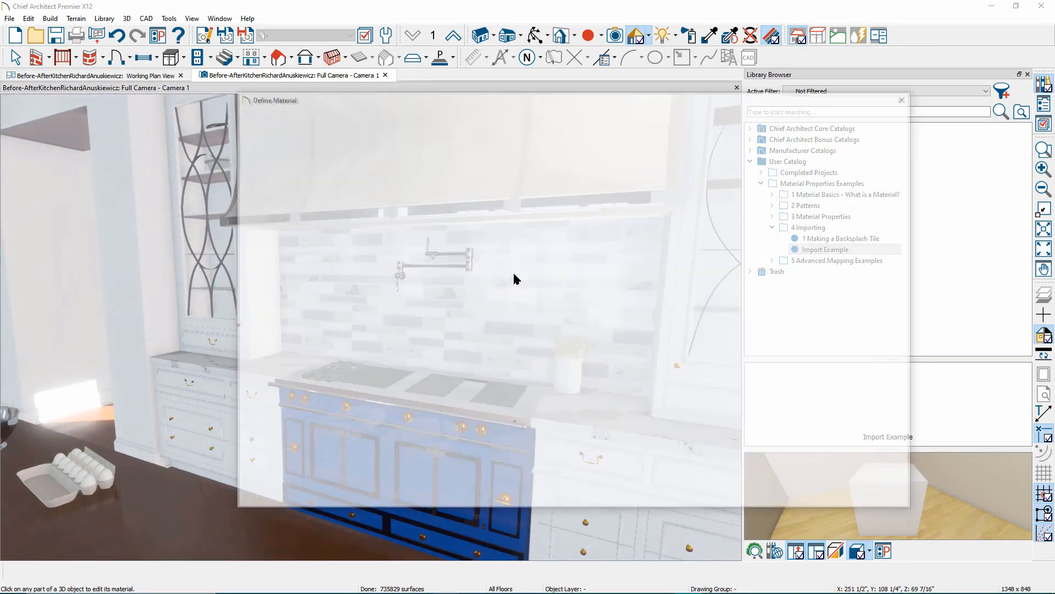
{"action": "left_click", "coordinate": [254, 136]}
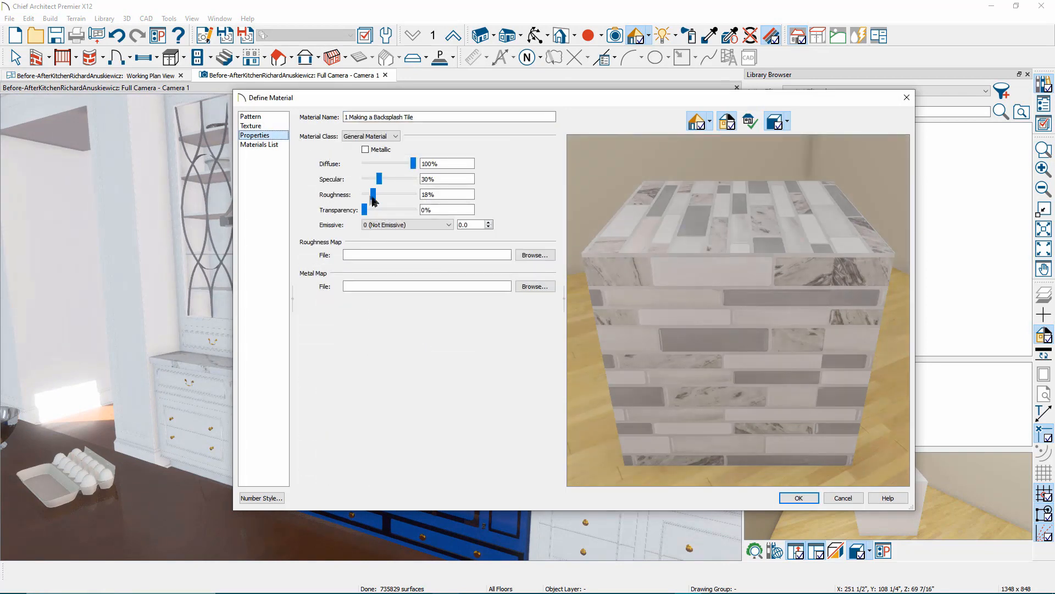
{"action": "left_click_drag", "start_coordinate": [373, 197], "coordinate": [360, 197]}
{"action": "left_click_drag", "start_coordinate": [463, 195], "coordinate": [273, 199]}
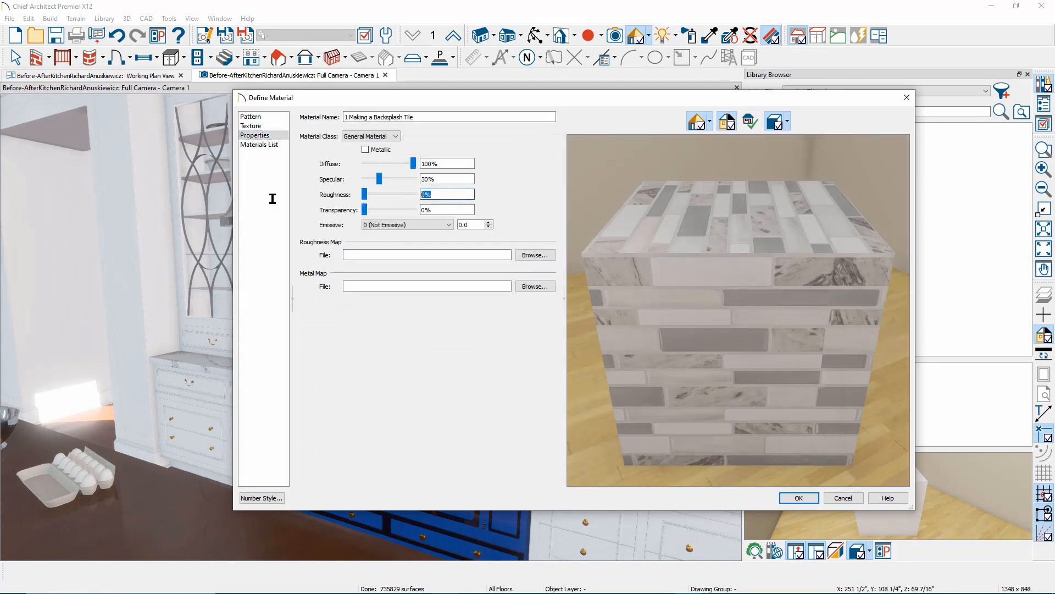
{"action": "type", "text": "5"}
{"action": "key", "text": "Tab"}
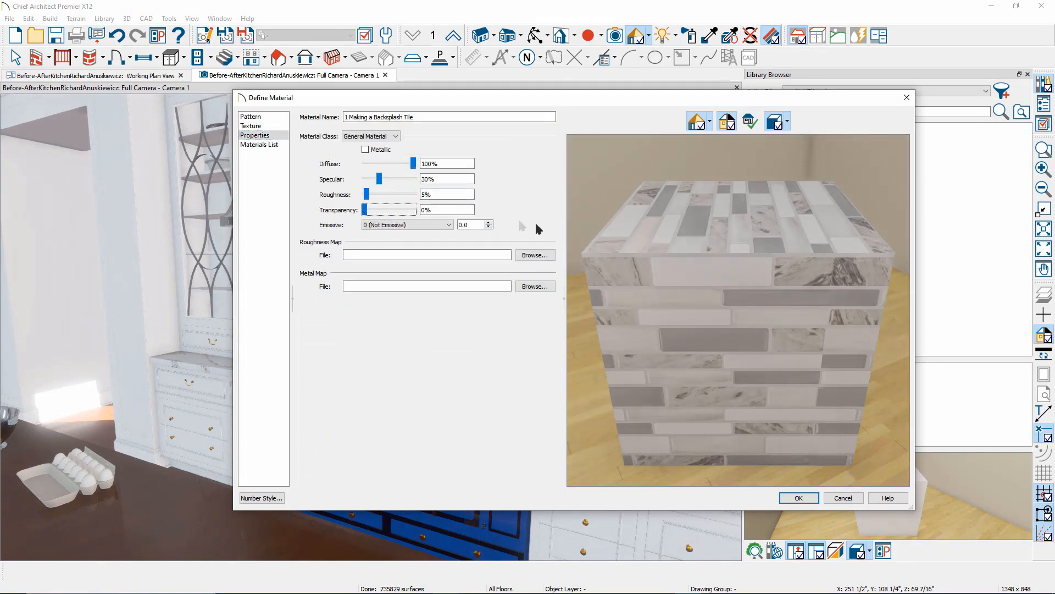
{"action": "left_click", "coordinate": [799, 497]}
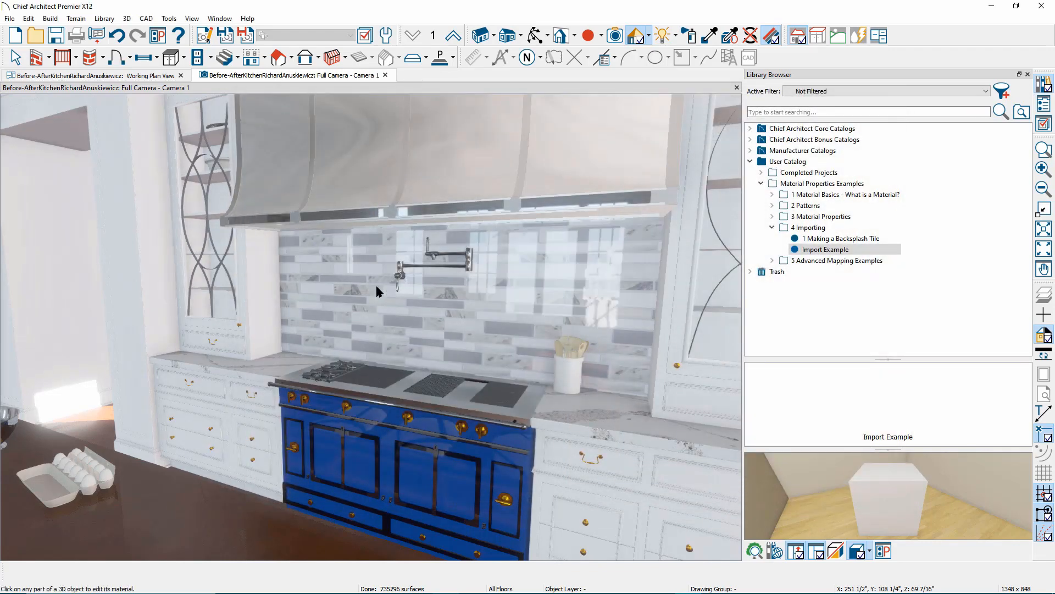
Examine the tiled backsplash behind the range up close and from several angles, checking its reflections and tile joints.
{"action": "scroll", "coordinate": [377, 286], "scroll_direction": "up", "scroll_amount": 2}
{"action": "middle_click_drag", "start_coordinate": [377, 286], "coordinate": [474, 320]}
{"action": "scroll", "coordinate": [470, 320], "scroll_direction": "down", "scroll_amount": 2}
{"action": "scroll", "coordinate": [528, 306], "scroll_direction": "up", "scroll_amount": 1}
{"action": "scroll", "coordinate": [474, 320], "scroll_direction": "up", "scroll_amount": 1}
{"action": "key", "text": "space"}
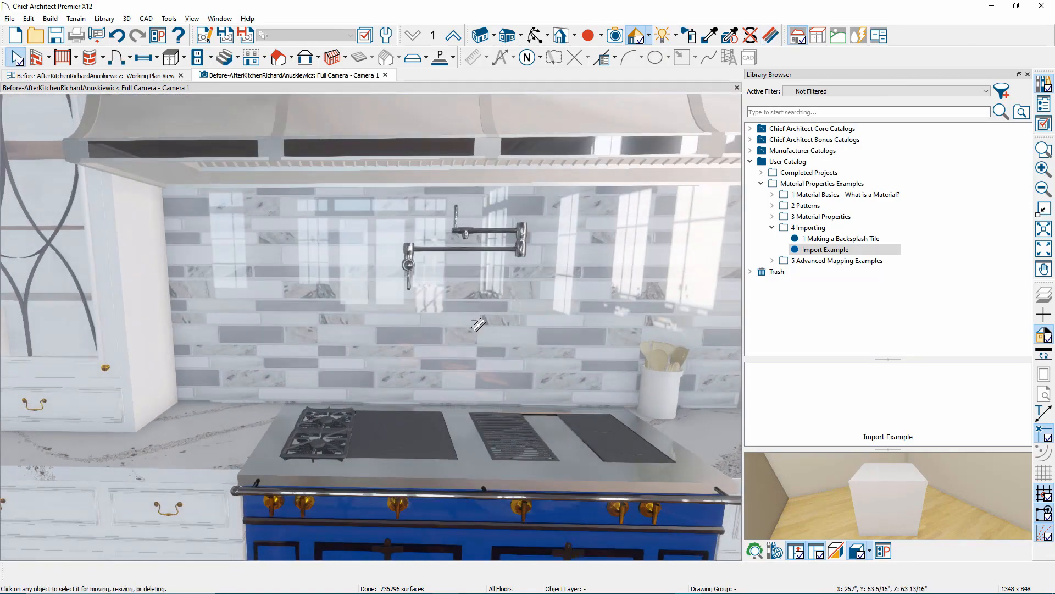
{"action": "scroll", "coordinate": [340, 306], "scroll_direction": "up", "scroll_amount": 3}
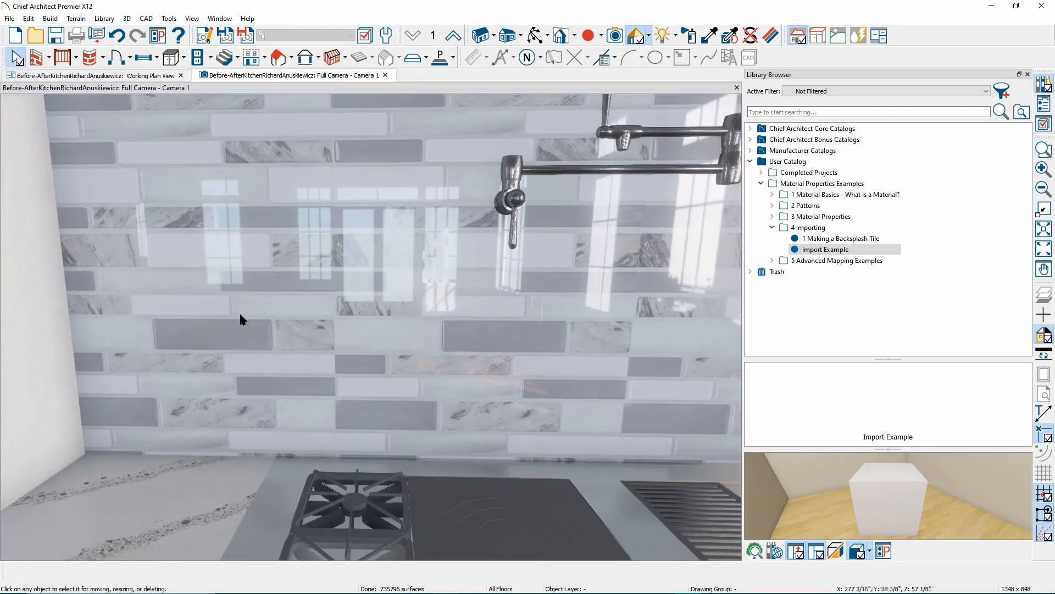
{"action": "scroll", "coordinate": [315, 297], "scroll_direction": "up", "scroll_amount": 2}
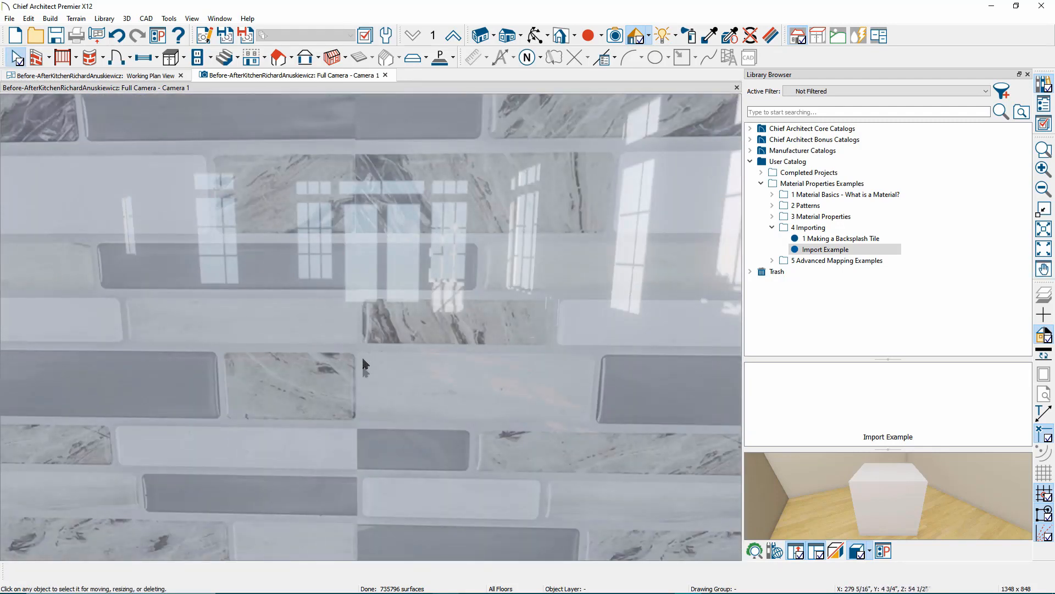
{"action": "scroll", "coordinate": [355, 478], "scroll_direction": "down", "scroll_amount": 3}
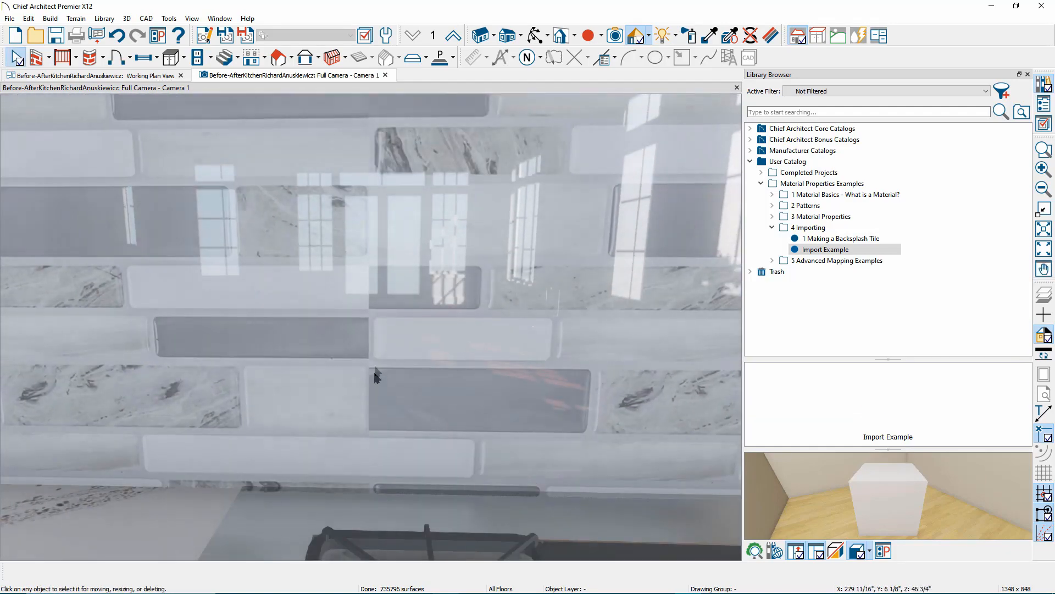
{"action": "scroll", "coordinate": [386, 211], "scroll_direction": "down", "scroll_amount": 4}
{"action": "scroll", "coordinate": [434, 379], "scroll_direction": "up", "scroll_amount": 2}
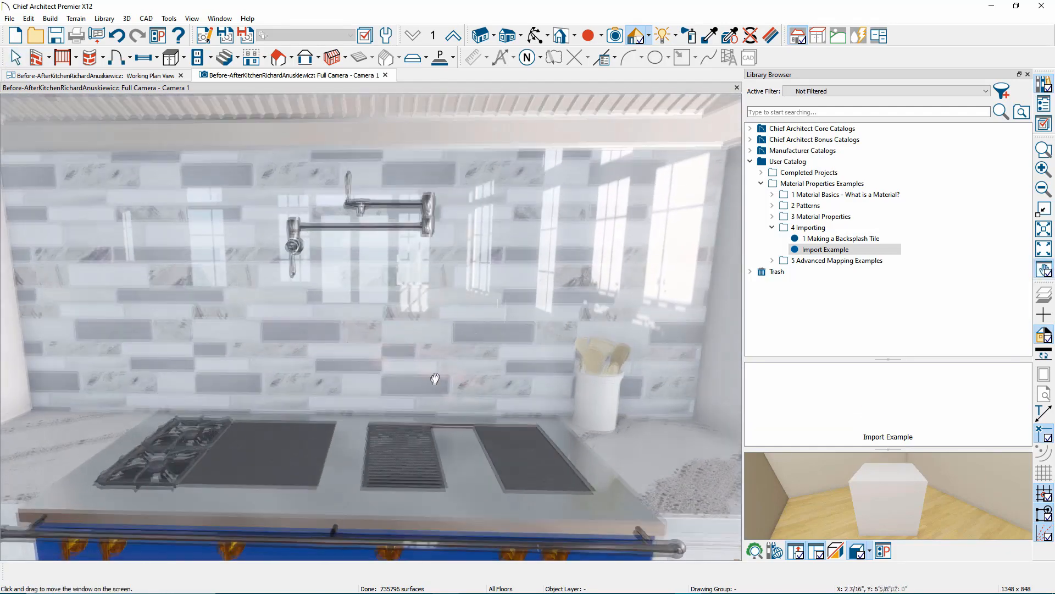
{"action": "scroll", "coordinate": [484, 356], "scroll_direction": "up", "scroll_amount": 1}
{"action": "middle_click_drag", "start_coordinate": [569, 348], "coordinate": [442, 375]}
{"action": "scroll", "coordinate": [442, 374], "scroll_direction": "down", "scroll_amount": 1}
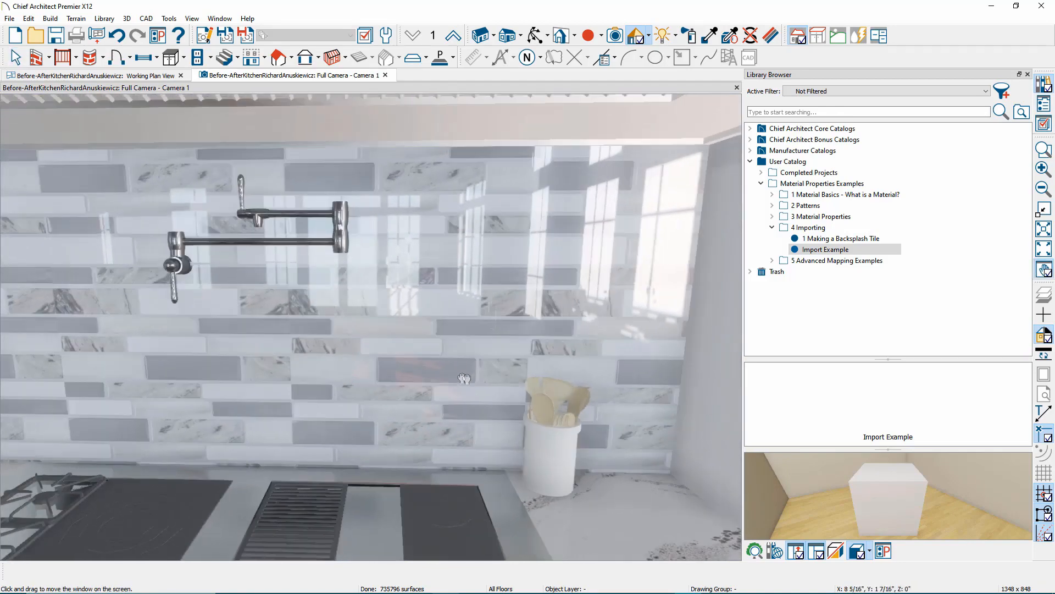
{"action": "scroll", "coordinate": [442, 375], "scroll_direction": "down", "scroll_amount": 1}
{"action": "middle_click_drag", "start_coordinate": [321, 356], "coordinate": [513, 350]}
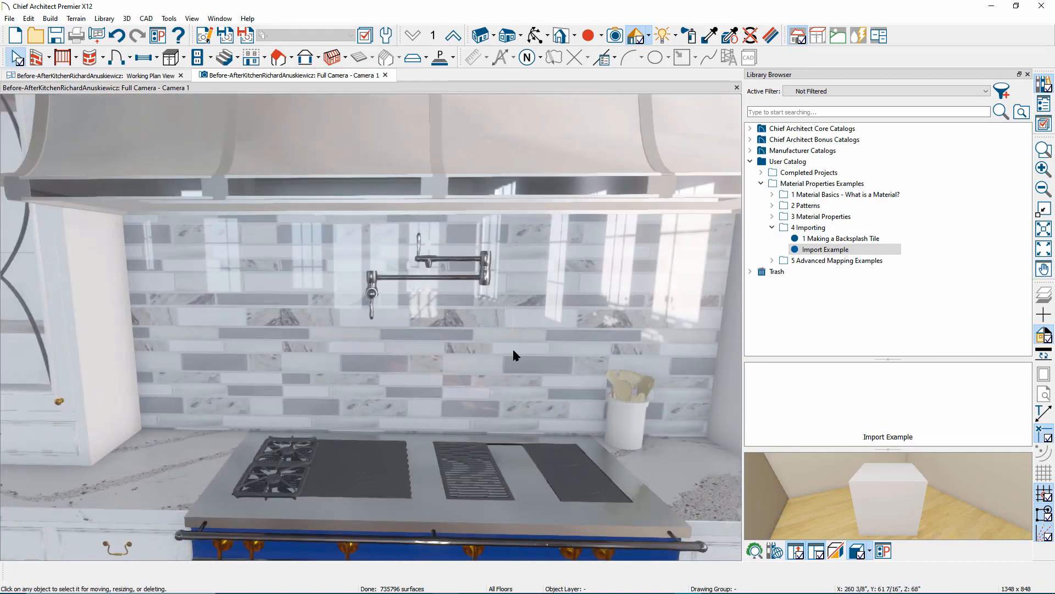
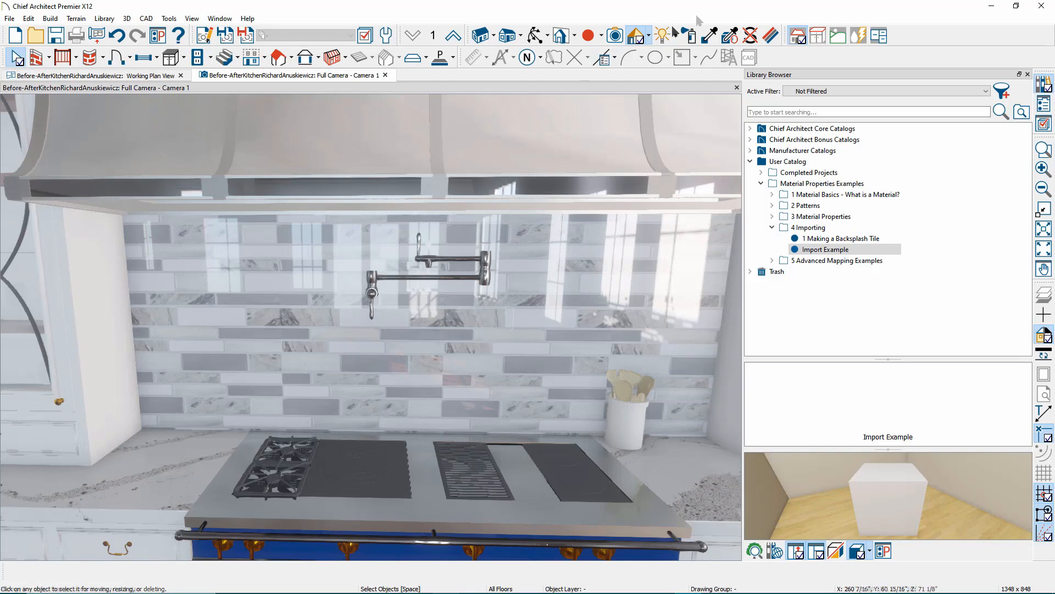
Apply the 2 Hexagon Tile - Pattern Generator material from the 2 Patterns library folder to the backsplash.
{"action": "left_click", "coordinate": [841, 238]}
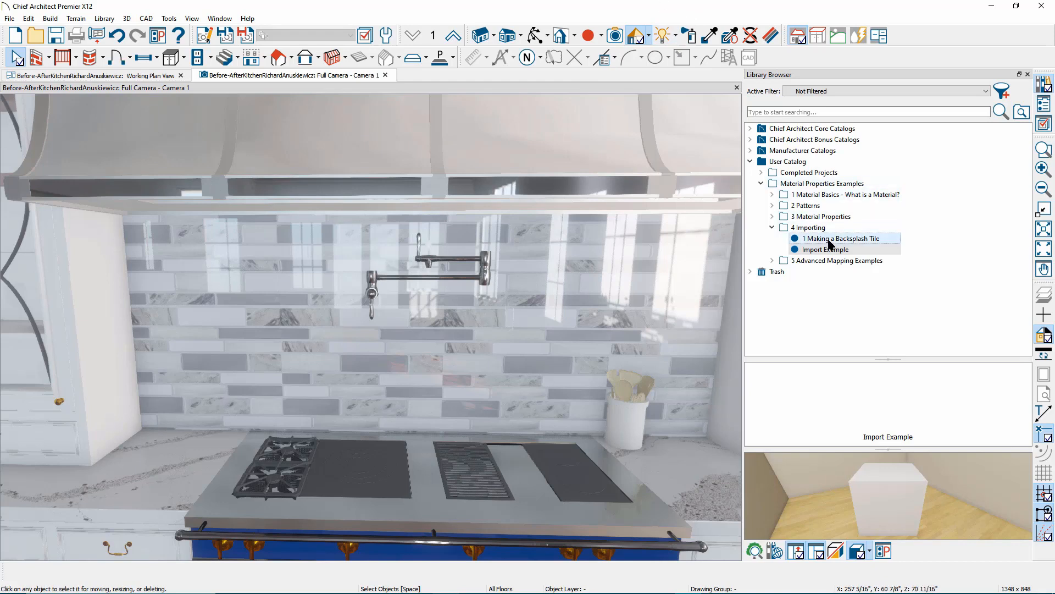
{"action": "left_click", "coordinate": [772, 205]}
{"action": "left_click", "coordinate": [825, 227]}
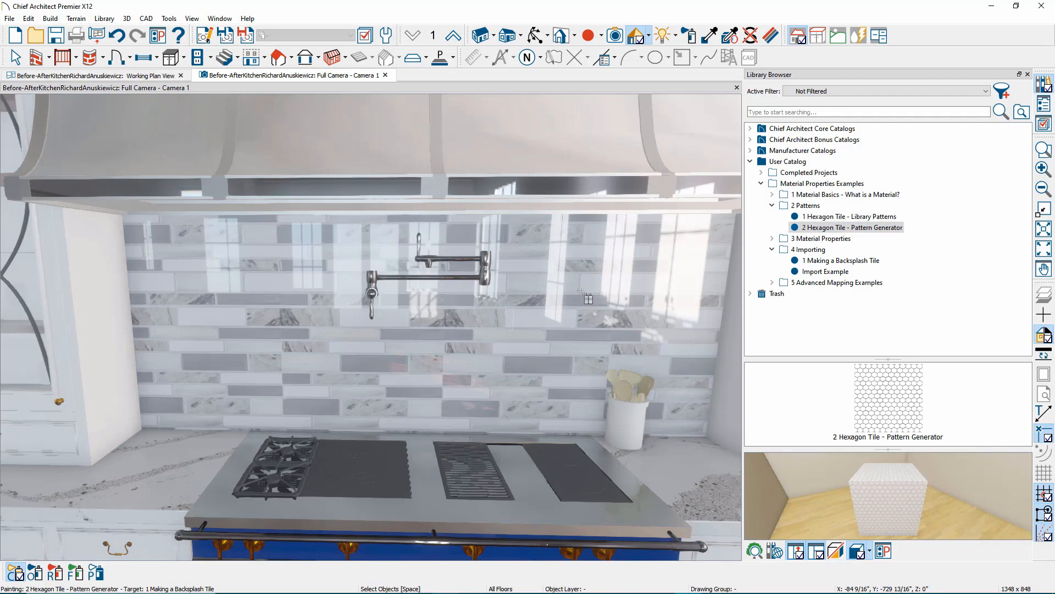
{"action": "left_click", "coordinate": [534, 292]}
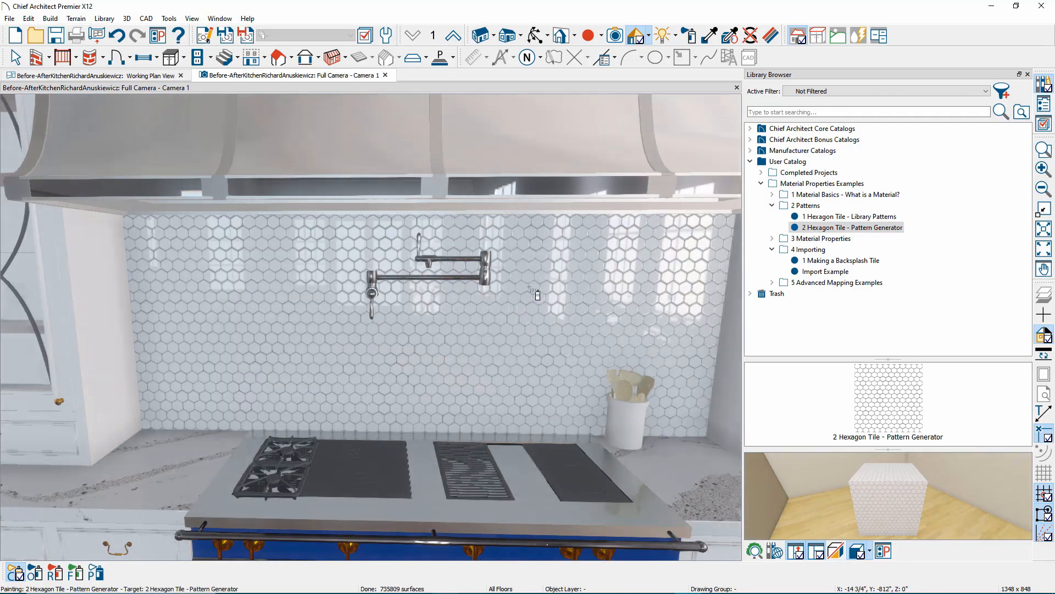
Examine the hexagon tile up close from an angle and undo its application to the backsplash.
{"action": "scroll", "coordinate": [409, 332], "scroll_direction": "up", "scroll_amount": 3}
{"action": "scroll", "coordinate": [410, 331], "scroll_direction": "up", "scroll_amount": 2}
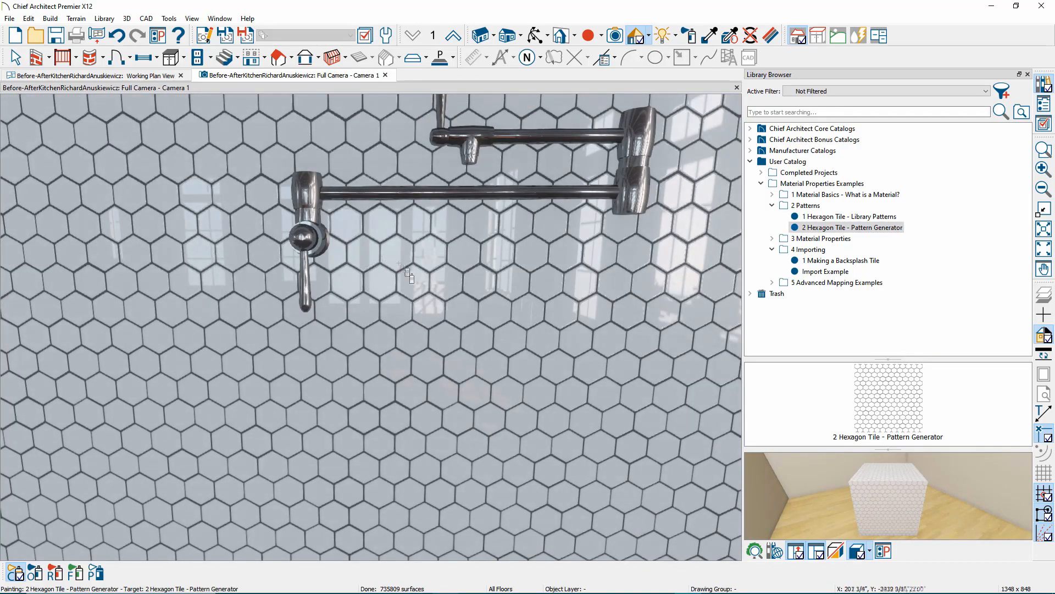
{"action": "middle_click_drag", "start_coordinate": [388, 309], "coordinate": [248, 350]}
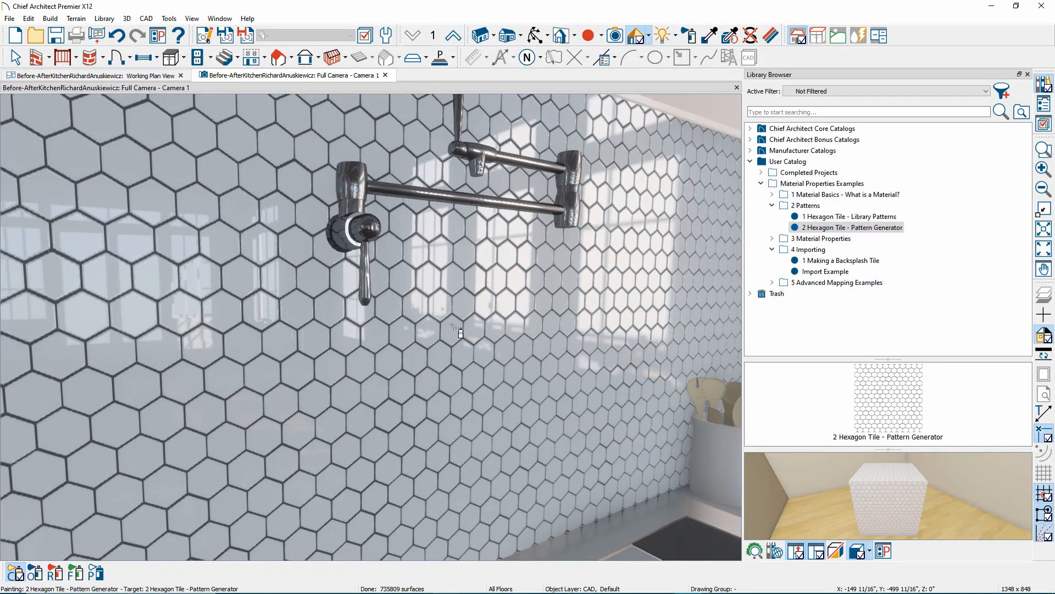
{"action": "key", "text": "ctrl+z"}
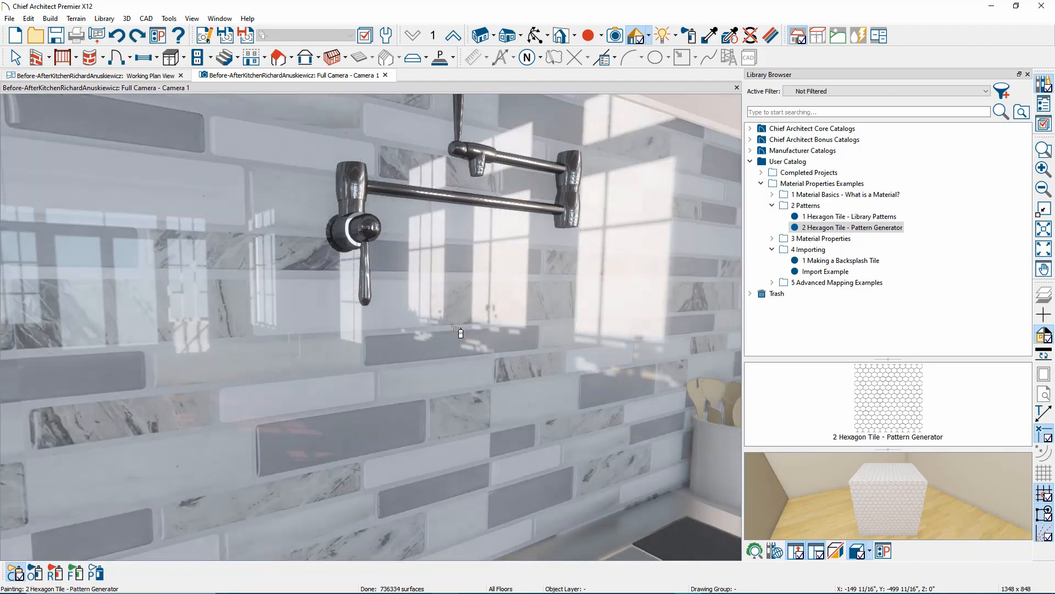
{"action": "mouse_move", "coordinate": [455, 343]}
{"action": "middle_mouse_down"}
{"action": "mouse_move", "coordinate": [391, 367]}
{"action": "mouse_move", "coordinate": [575, 307]}
{"action": "middle_mouse_up"}
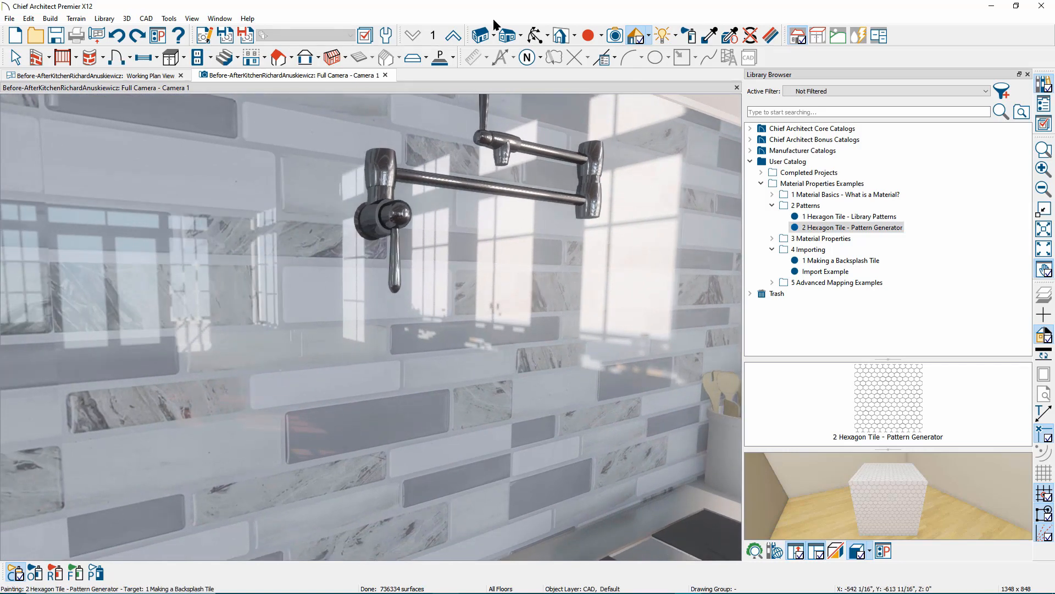
Open the backsplash tile's material definition, review its texture and map settings, and inspect the cube preview closely.
{"action": "left_click", "coordinate": [771, 35]}
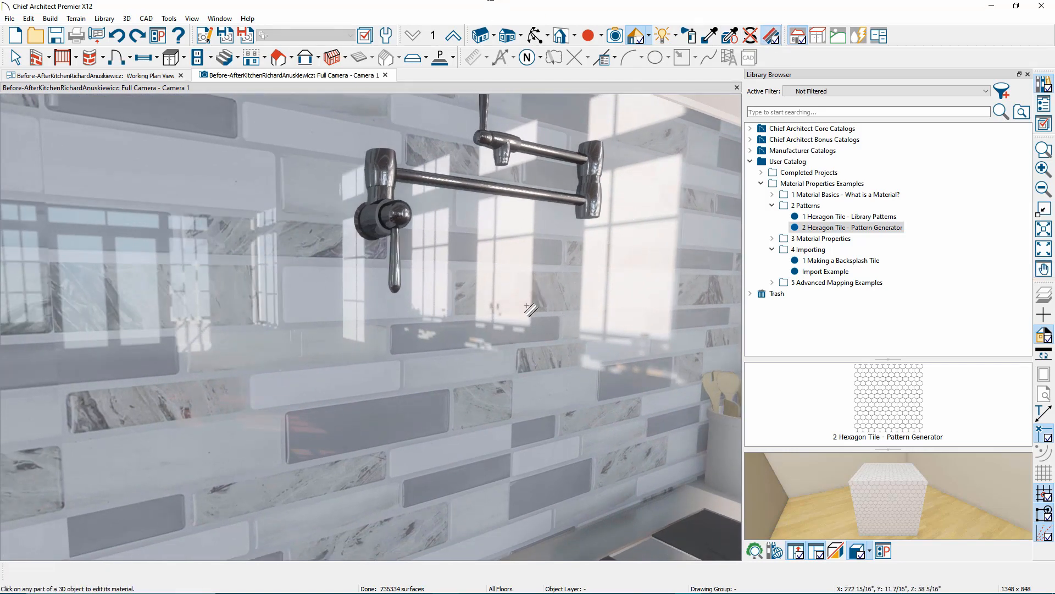
{"action": "left_click", "coordinate": [529, 309]}
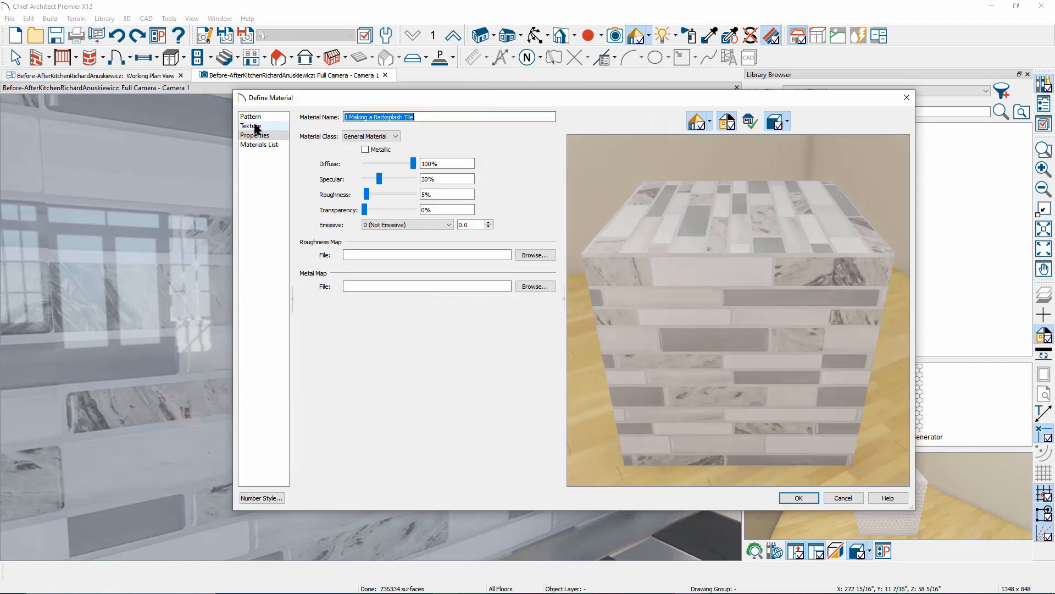
{"action": "left_click", "coordinate": [251, 126]}
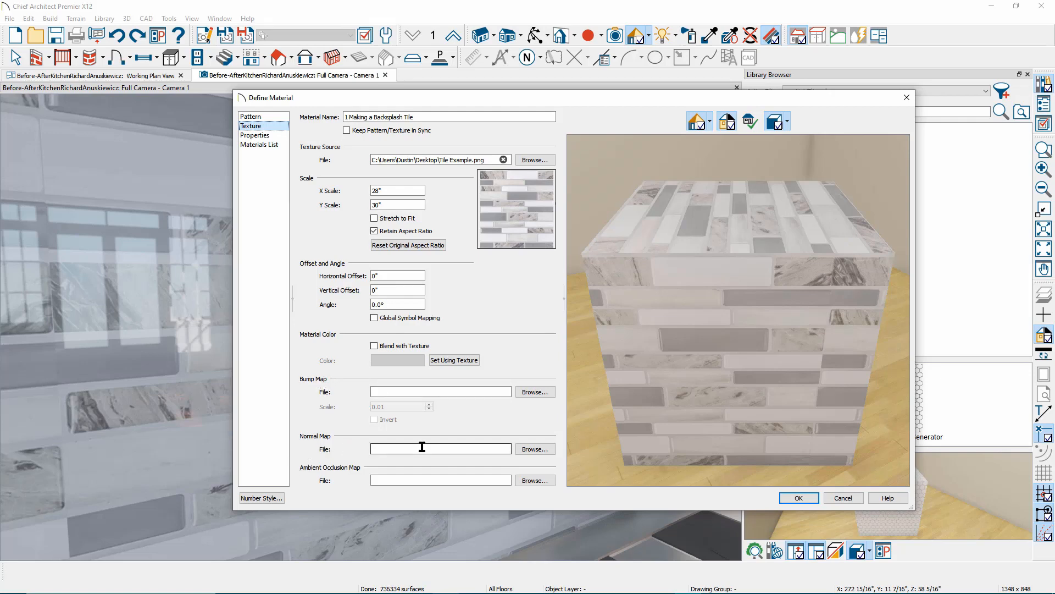
{"action": "left_click_drag", "start_coordinate": [759, 318], "coordinate": [699, 323]}
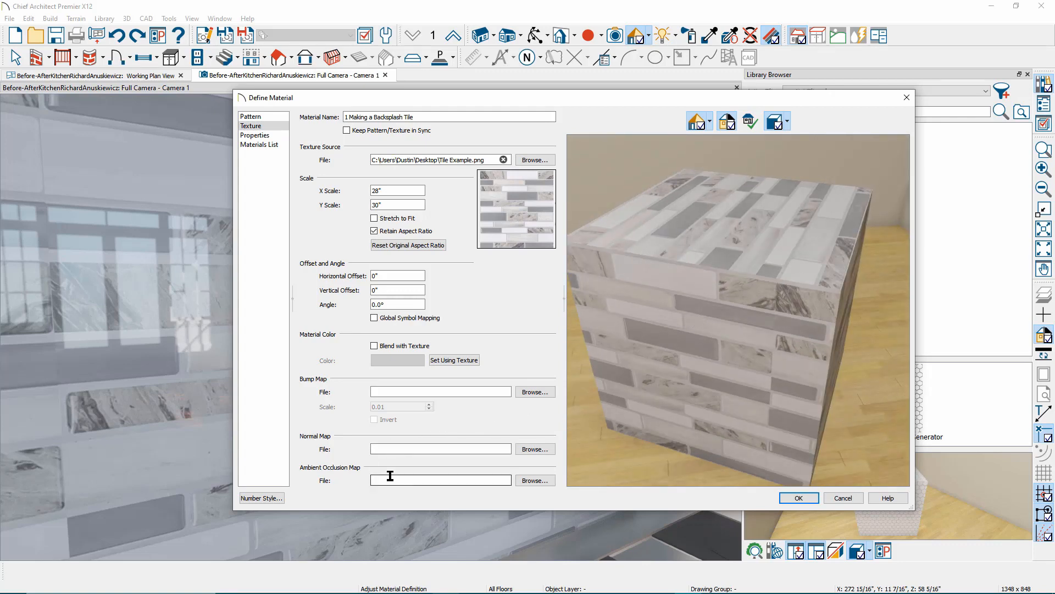
{"action": "left_click_drag", "start_coordinate": [797, 371], "coordinate": [723, 369]}
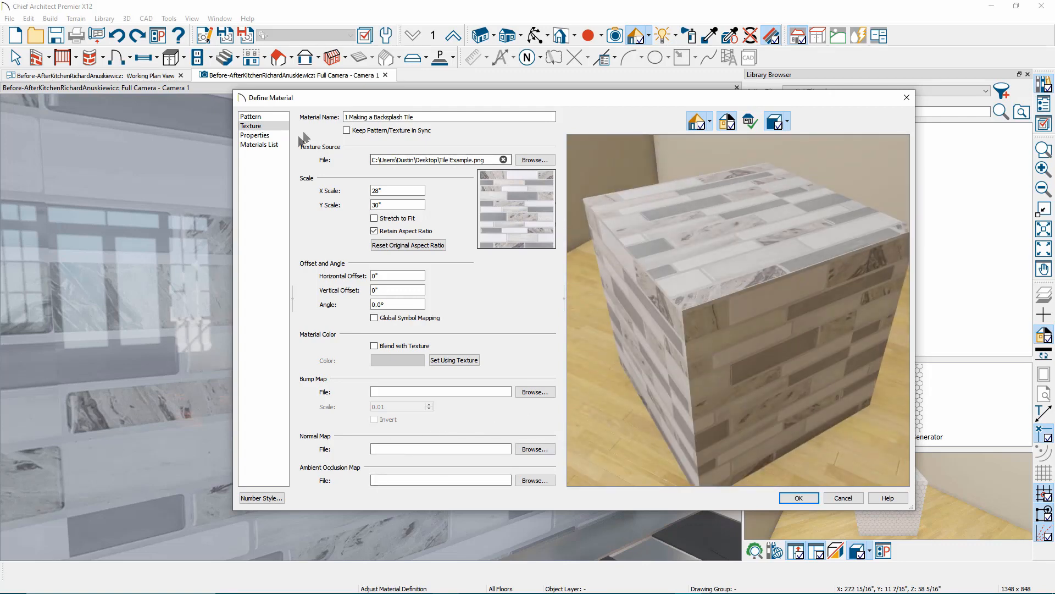
{"action": "scroll", "coordinate": [616, 256], "scroll_direction": "up", "scroll_amount": 5}
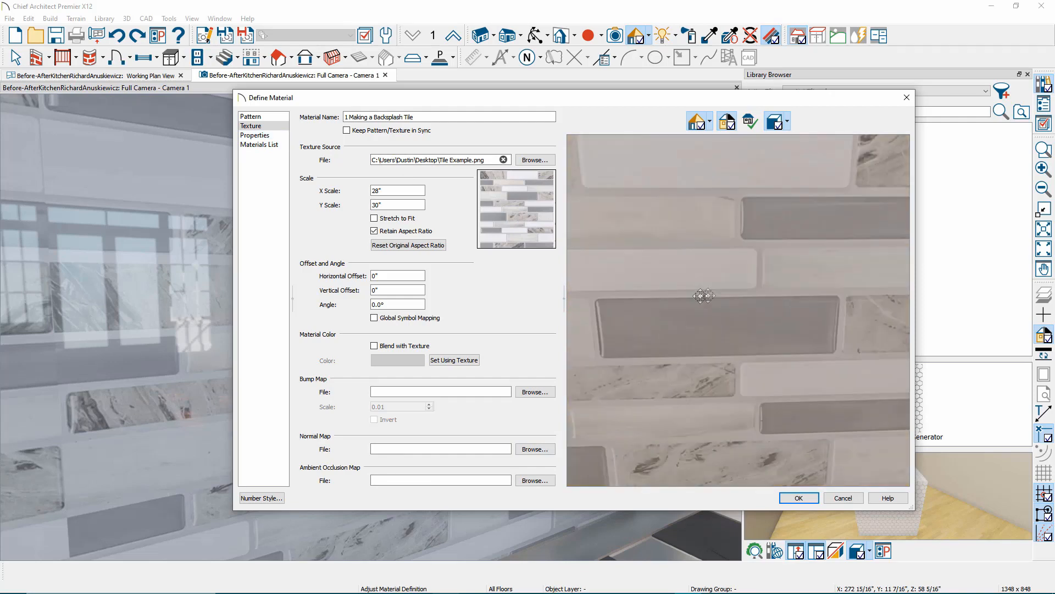
Make the backsplash material metallic in its properties and check the effect on the cube preview.
{"action": "left_click", "coordinate": [254, 136]}
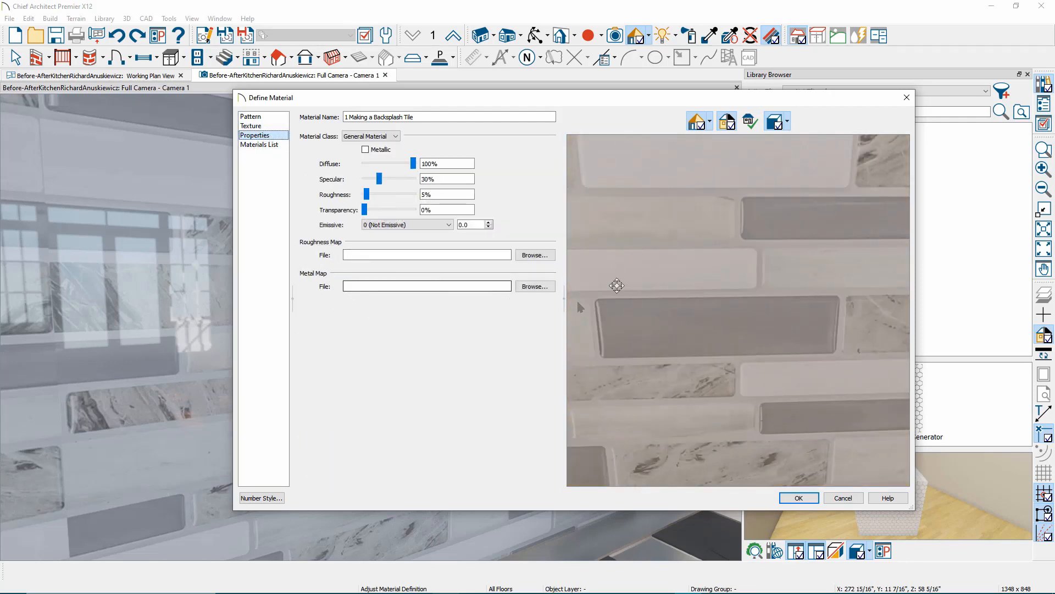
{"action": "scroll", "coordinate": [659, 287], "scroll_direction": "down", "scroll_amount": 5}
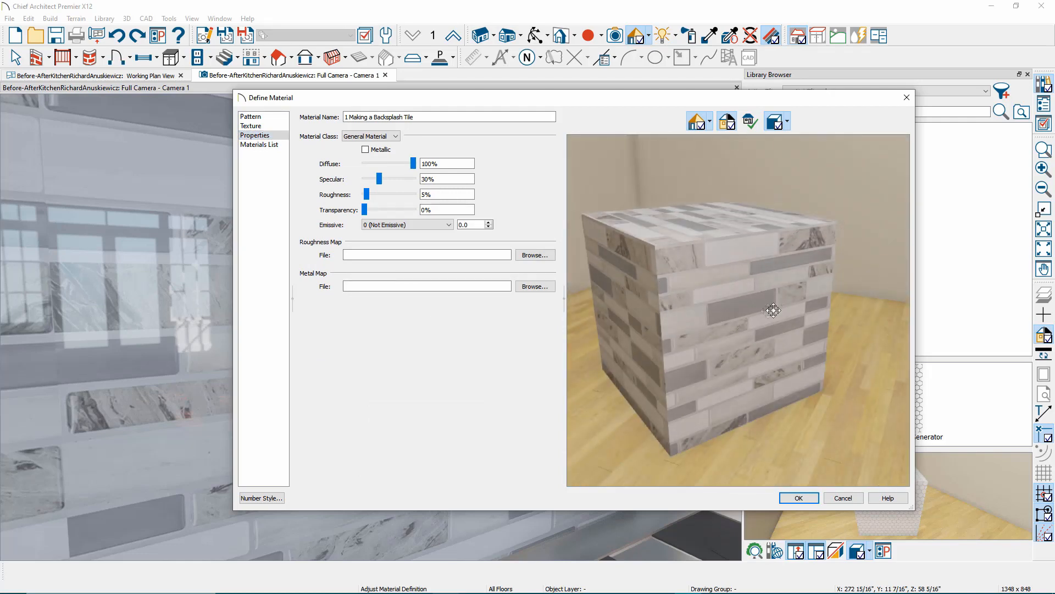
{"action": "scroll", "coordinate": [687, 301], "scroll_direction": "up", "scroll_amount": 5}
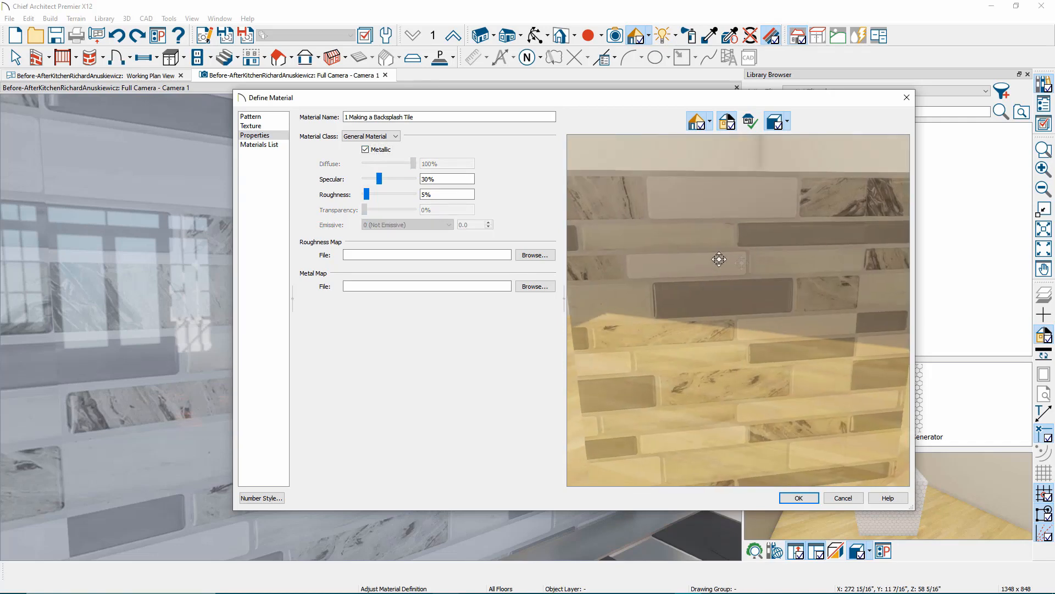
Turn off the metallic option while checking the cube preview, and discard the backsplash material definition changes.
{"action": "left_click_drag", "start_coordinate": [719, 259], "coordinate": [742, 264]}
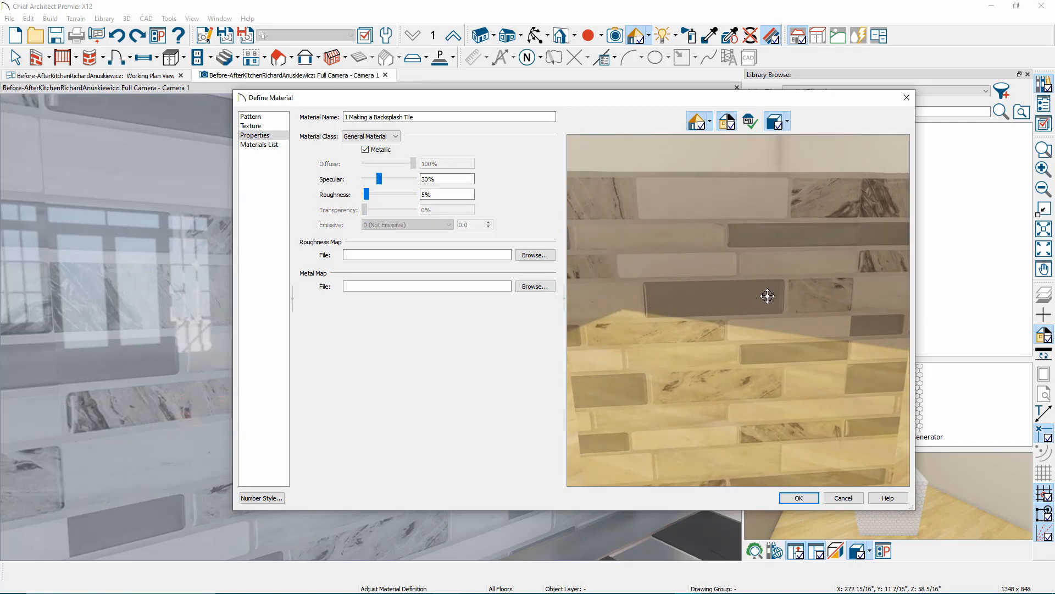
{"action": "left_click", "coordinate": [379, 149]}
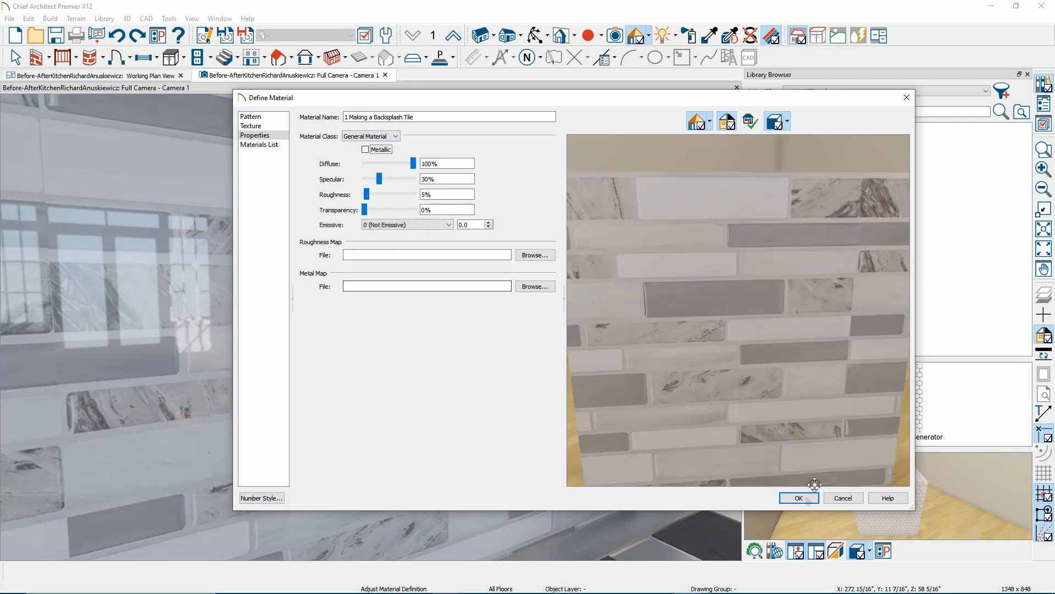
{"action": "left_click", "coordinate": [842, 498]}
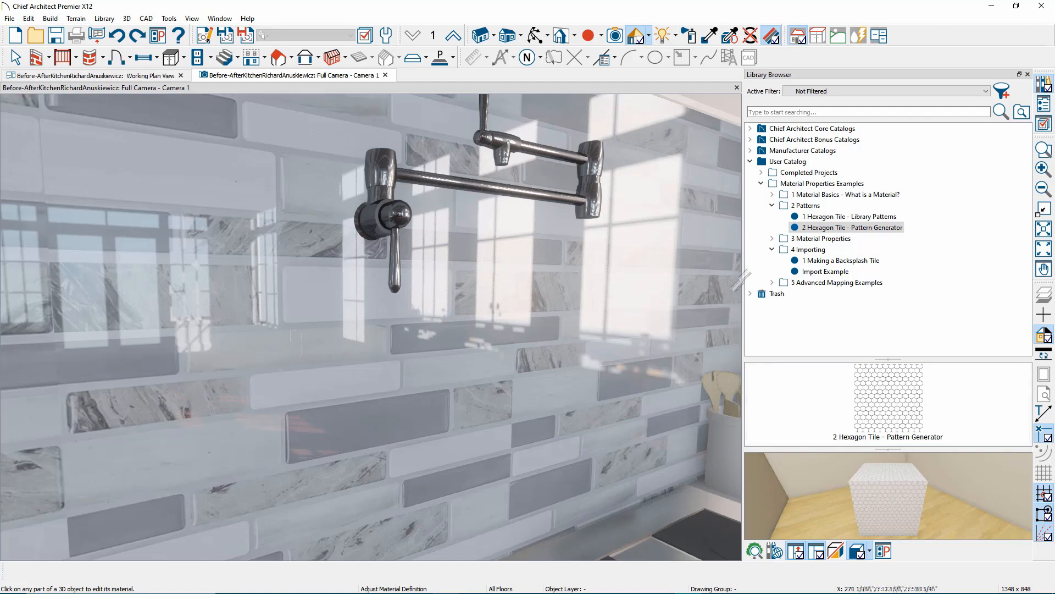
Collapse the 2 Patterns and 4 Importing library folders and expand 5 Advanced Mapping Examples.
{"action": "left_click", "coordinate": [773, 206]}
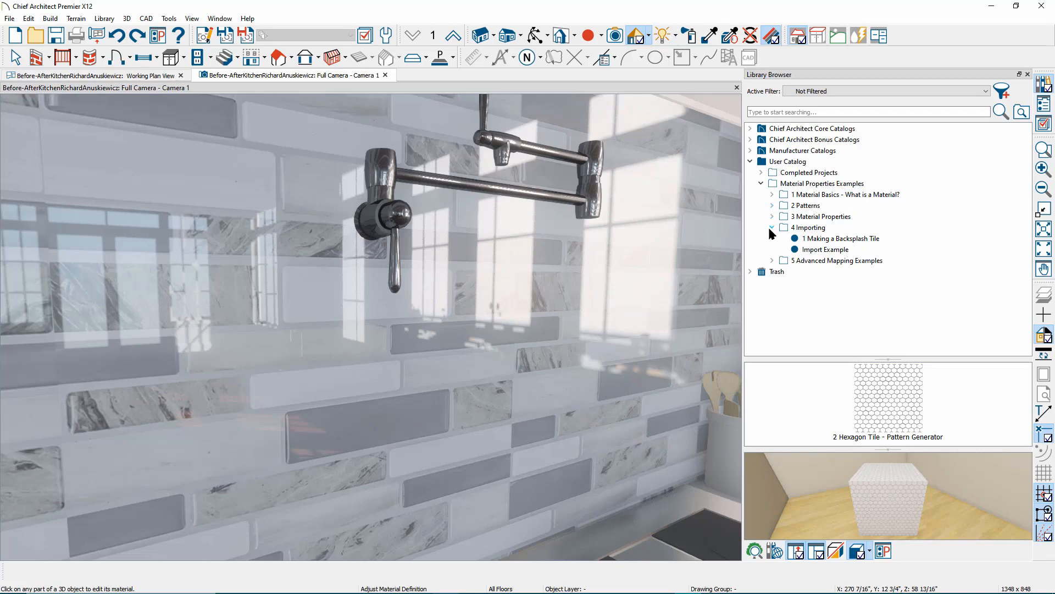
{"action": "left_click", "coordinate": [771, 227]}
{"action": "left_click", "coordinate": [772, 237]}
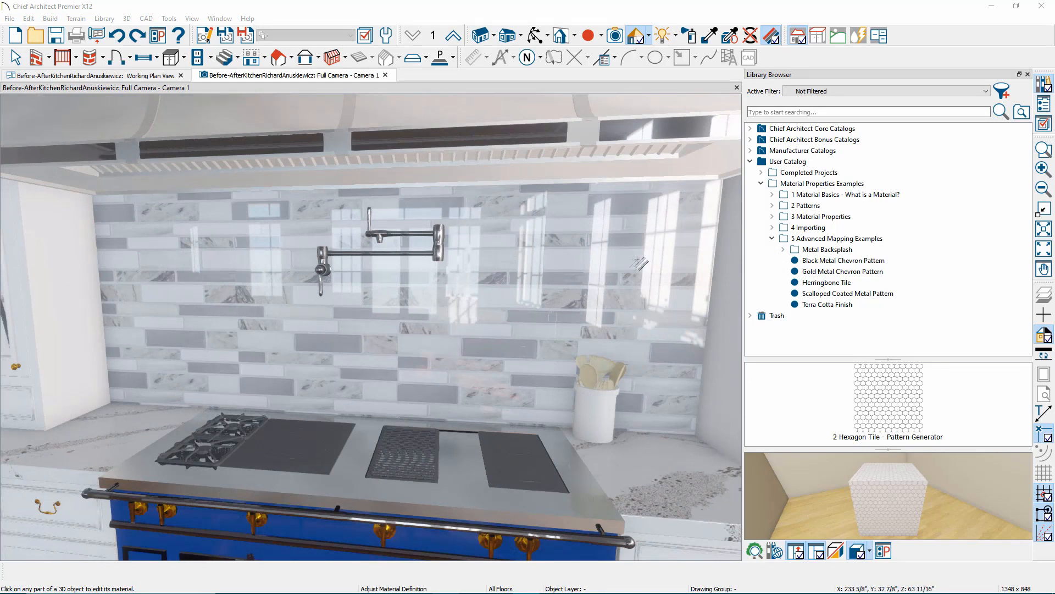
Apply the Black Metal Chevron Pattern material to the backsplash and view it from an angle.
{"action": "left_click", "coordinate": [822, 260]}
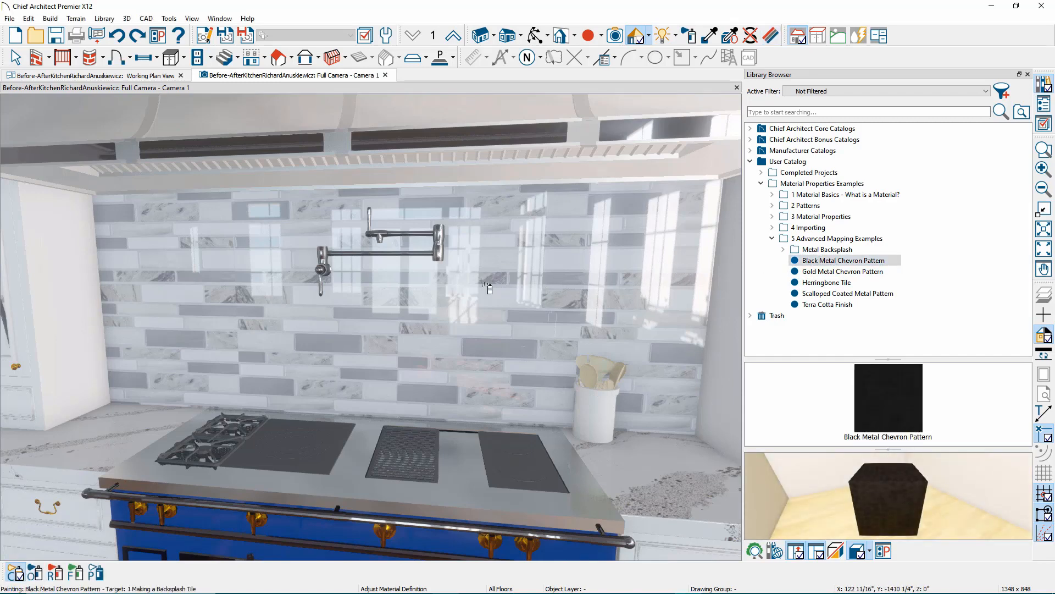
{"action": "left_click", "coordinate": [489, 289]}
{"action": "mouse_move", "coordinate": [489, 288]}
{"action": "middle_mouse_down"}
{"action": "mouse_move", "coordinate": [409, 311]}
{"action": "mouse_move", "coordinate": [418, 309]}
{"action": "middle_mouse_up"}
{"action": "middle_click_drag", "start_coordinate": [381, 347], "coordinate": [445, 331]}
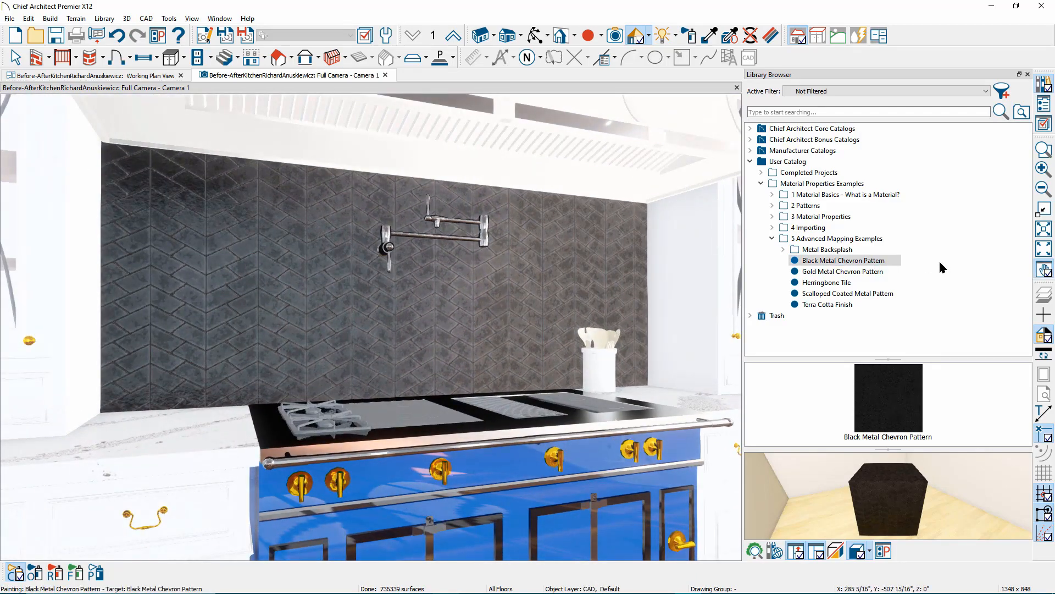
Apply the Gold Metal Chevron Pattern material to the backsplash and inspect its surface up close.
{"action": "left_click", "coordinate": [841, 272]}
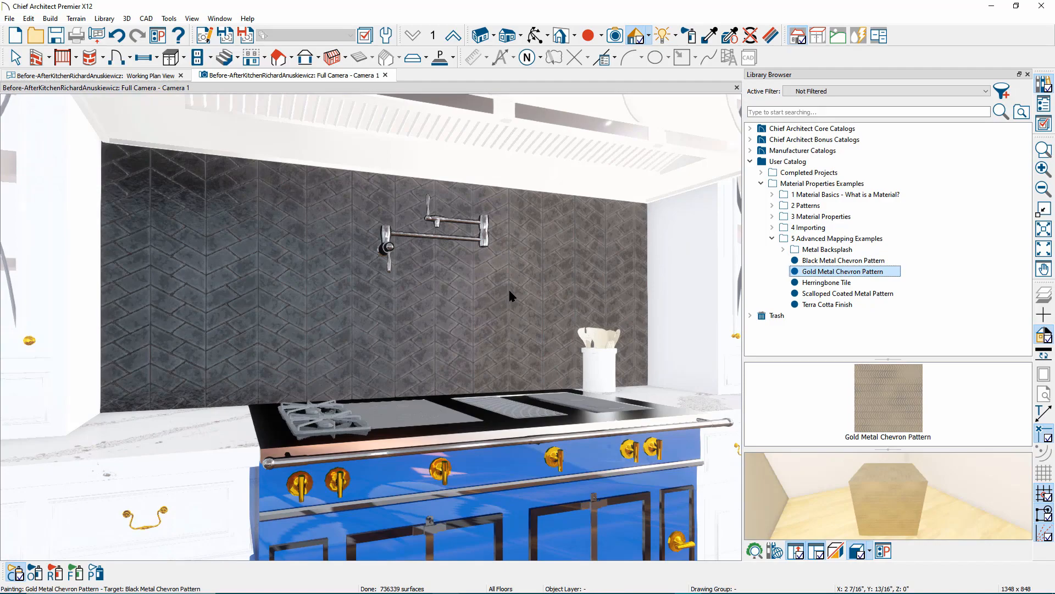
{"action": "left_click", "coordinate": [510, 290]}
{"action": "middle_click_drag", "start_coordinate": [509, 291], "coordinate": [354, 304]}
{"action": "scroll", "coordinate": [361, 315], "scroll_direction": "up", "scroll_amount": 5}
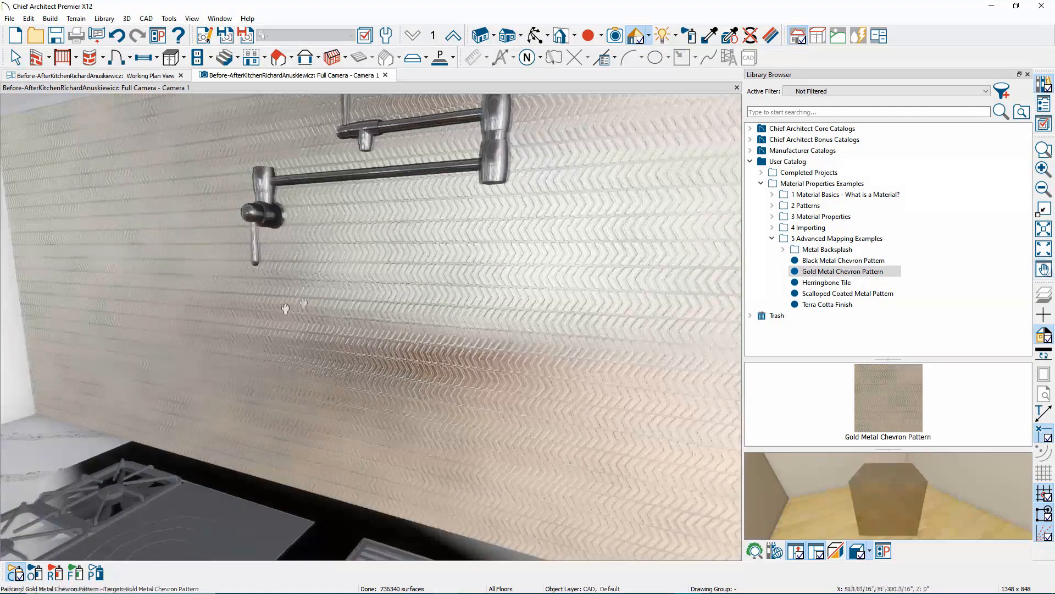
{"action": "scroll", "coordinate": [354, 304], "scroll_direction": "down", "scroll_amount": 3}
Apply the Herringbone Tile material to the backsplash and examine its reflections and grout lines up close.
{"action": "left_click", "coordinate": [826, 282]}
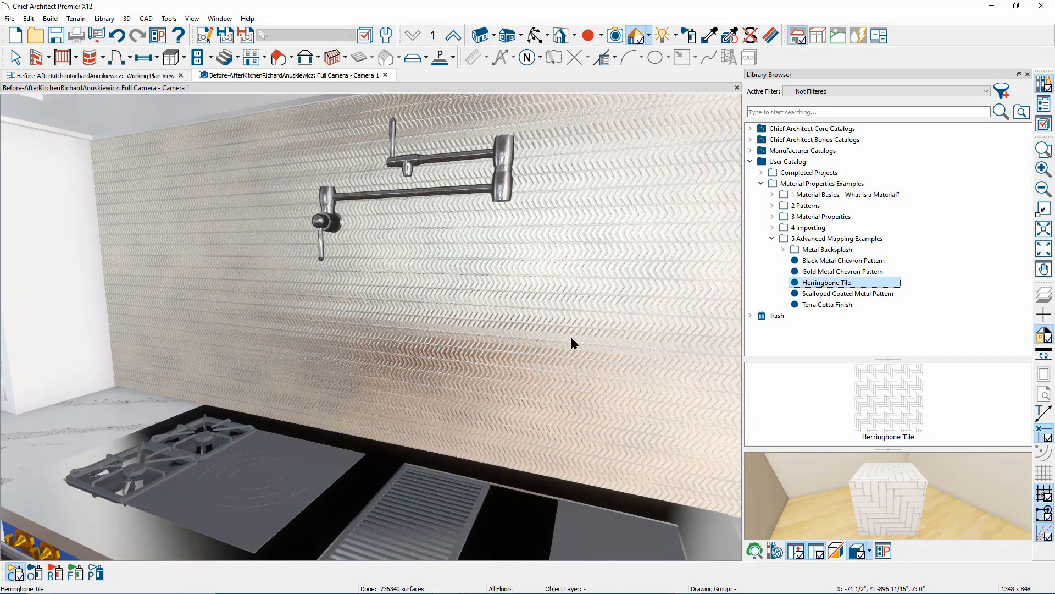
{"action": "left_click", "coordinate": [572, 339]}
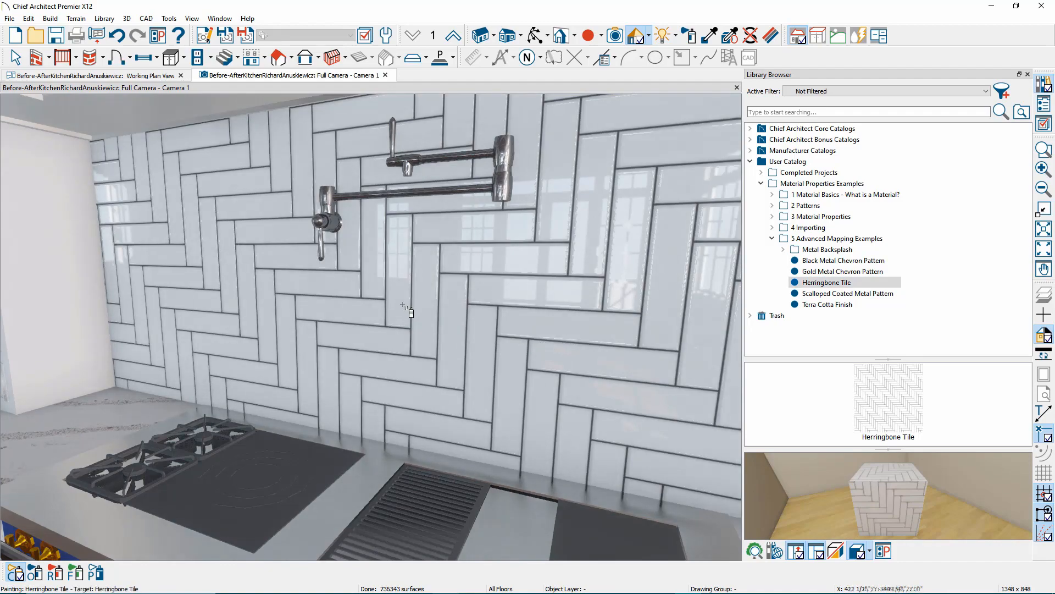
{"action": "middle_click_drag", "start_coordinate": [403, 304], "coordinate": [420, 277]}
{"action": "scroll", "coordinate": [505, 268], "scroll_direction": "up", "scroll_amount": 3}
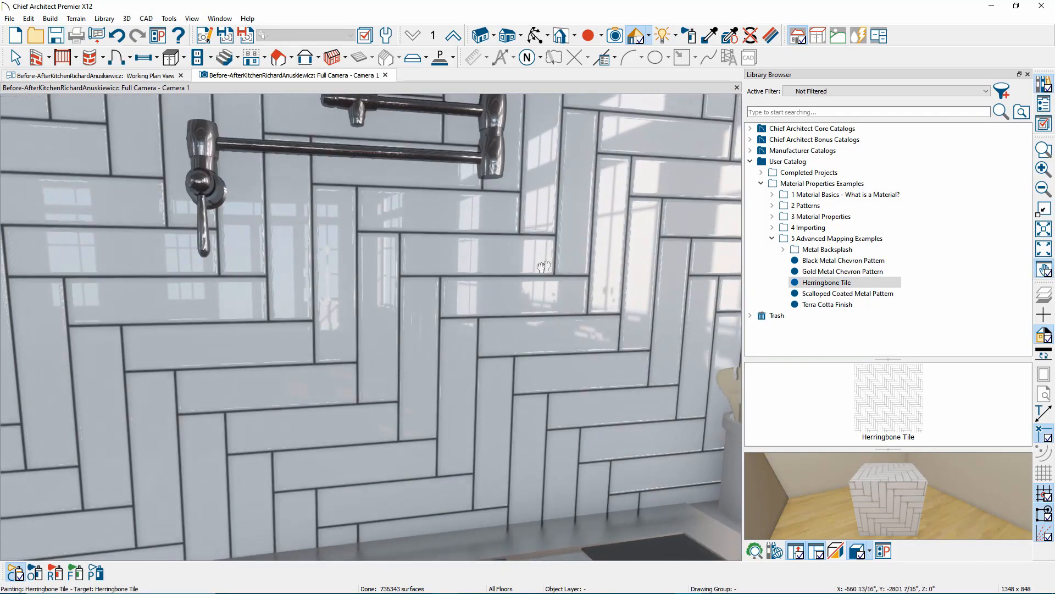
{"action": "middle_click_drag", "start_coordinate": [543, 267], "coordinate": [471, 283]}
{"action": "scroll", "coordinate": [465, 281], "scroll_direction": "up", "scroll_amount": 2}
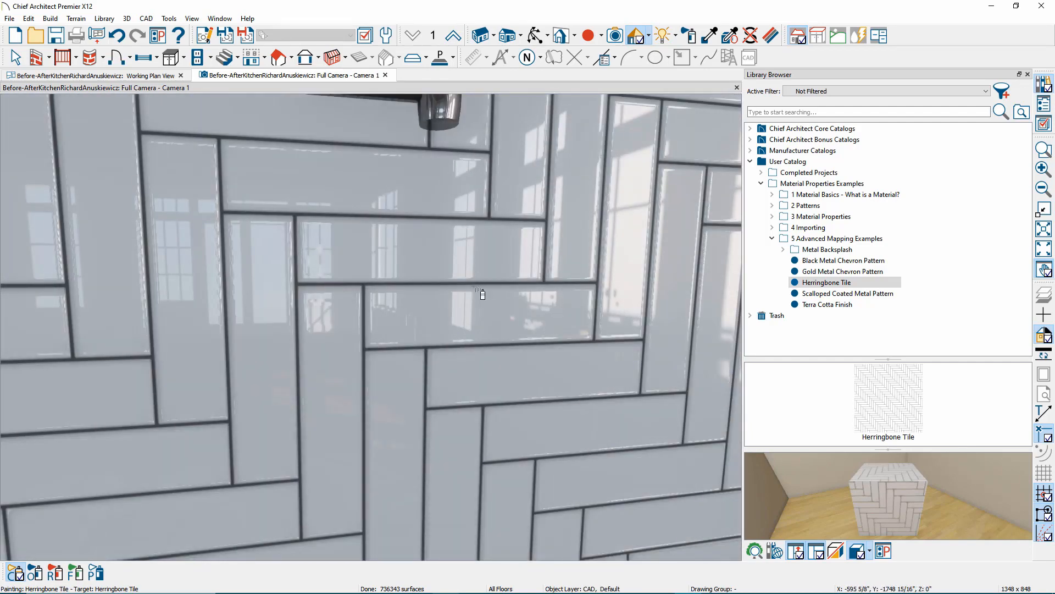
{"action": "scroll", "coordinate": [596, 237], "scroll_direction": "down", "scroll_amount": 5}
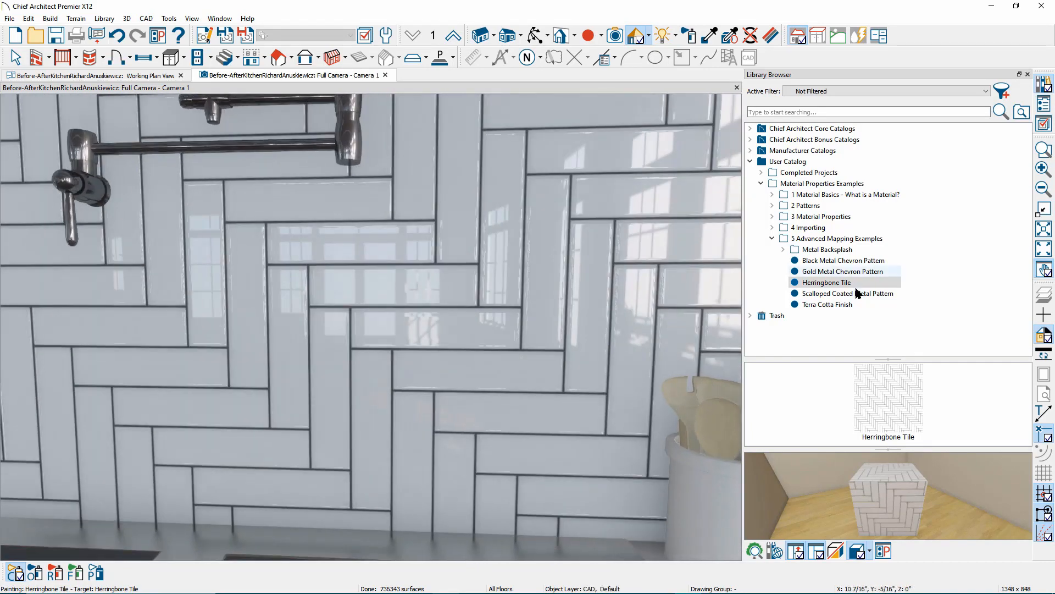
Apply the Scalloped Coated Metal Pattern material to the backsplash and examine it both up close and from farther away.
{"action": "left_click", "coordinate": [832, 295]}
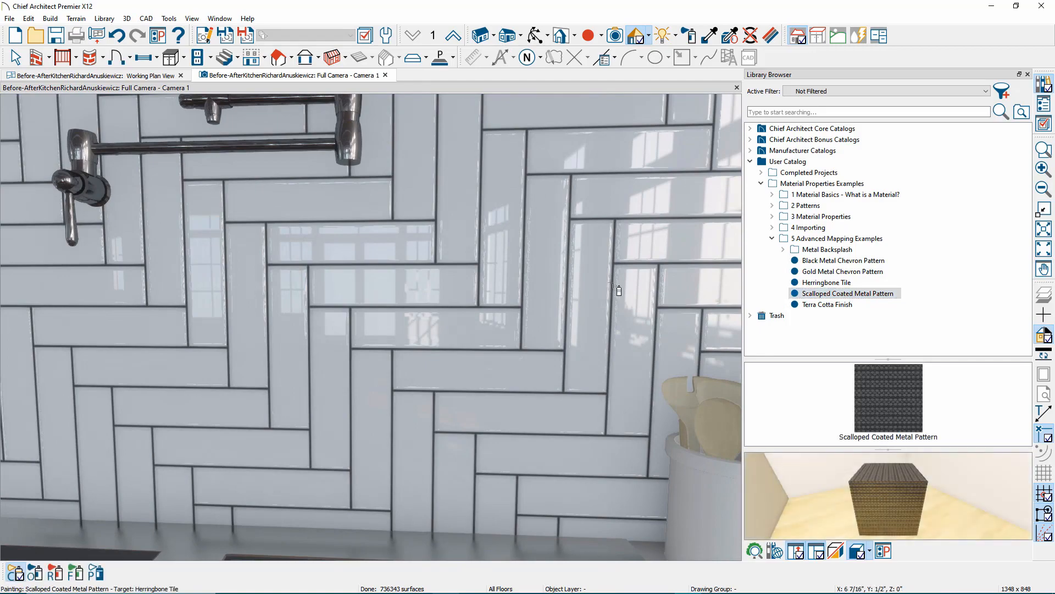
{"action": "left_click", "coordinate": [407, 346]}
{"action": "scroll", "coordinate": [376, 348], "scroll_direction": "down", "scroll_amount": 2}
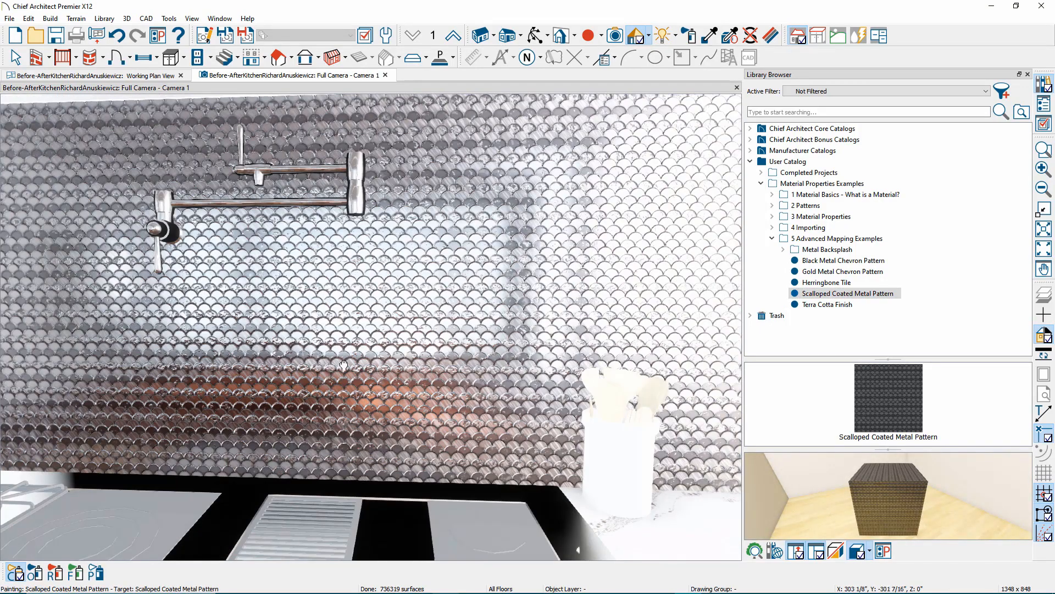
{"action": "middle_click_drag", "start_coordinate": [340, 357], "coordinate": [477, 389]}
{"action": "scroll", "coordinate": [396, 358], "scroll_direction": "up", "scroll_amount": 4}
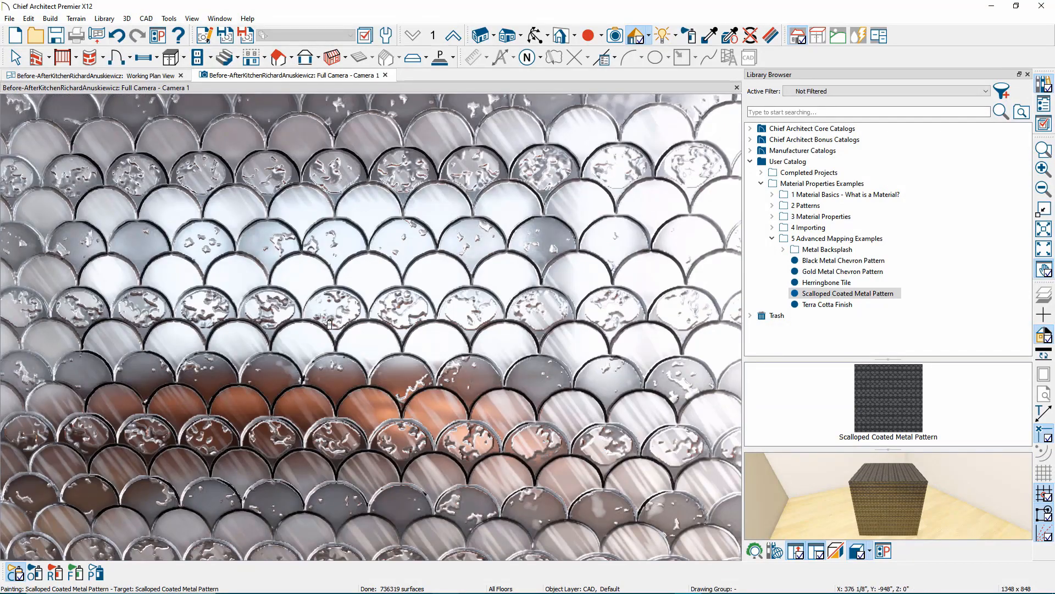
{"action": "scroll", "coordinate": [347, 335], "scroll_direction": "down", "scroll_amount": 4}
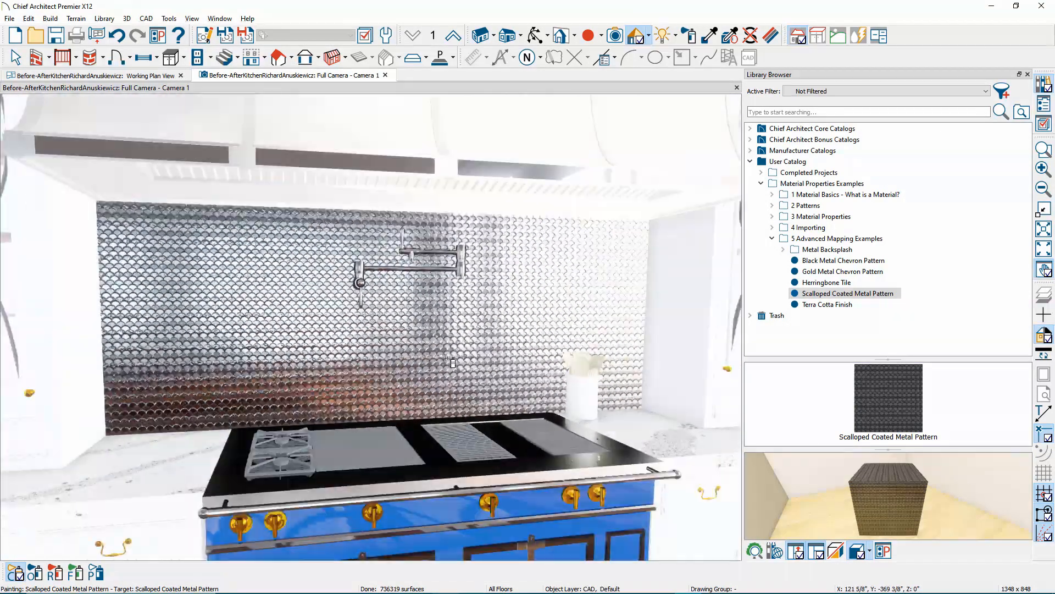
{"action": "middle_click_drag", "start_coordinate": [452, 361], "coordinate": [531, 311]}
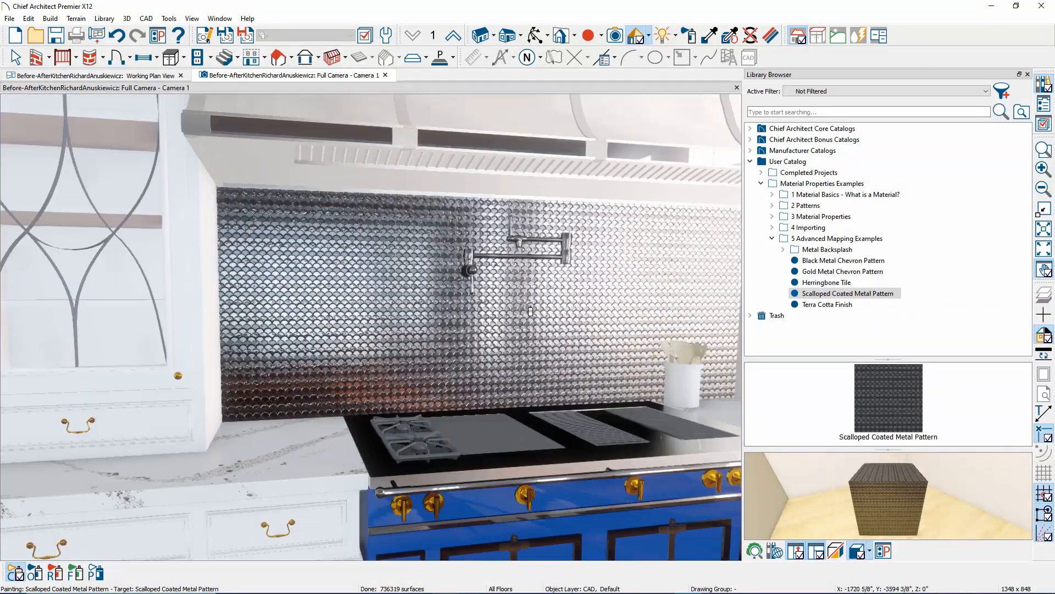
Apply the Terra Cotta Finish material to the backsplash, inspect it from several angles, and leave the material painter.
{"action": "left_click", "coordinate": [819, 304]}
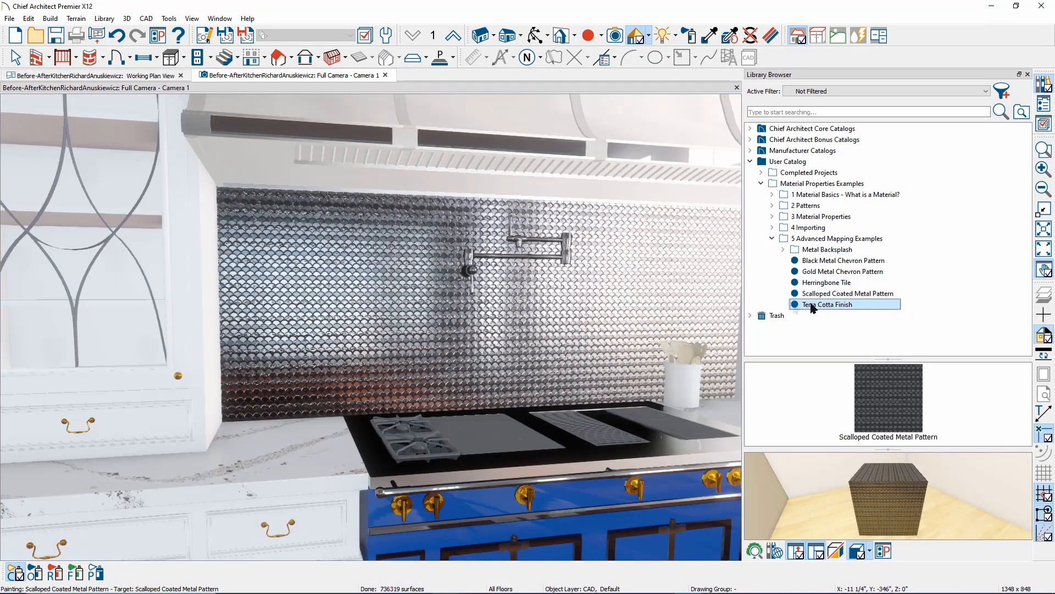
{"action": "left_click", "coordinate": [576, 314]}
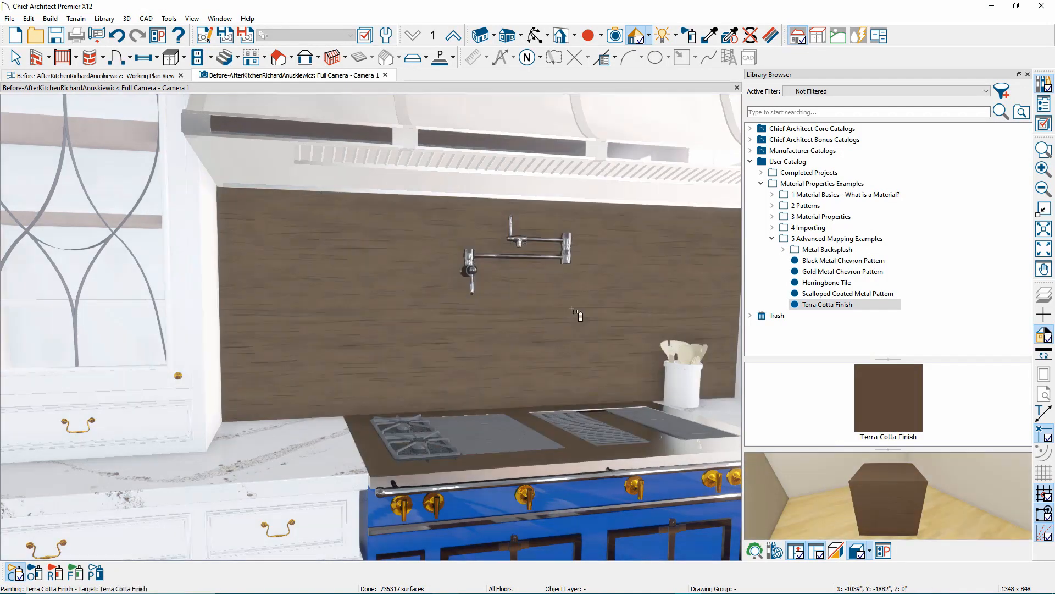
{"action": "scroll", "coordinate": [501, 311], "scroll_direction": "up", "scroll_amount": 3}
{"action": "left_click_drag", "start_coordinate": [588, 306], "coordinate": [452, 295]}
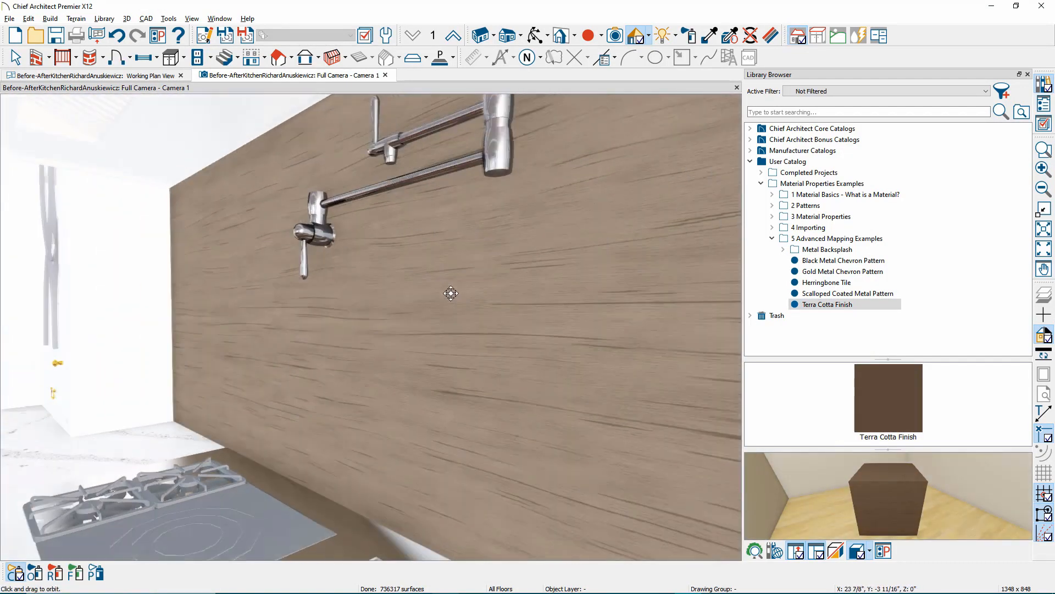
{"action": "middle_click_drag", "start_coordinate": [453, 294], "coordinate": [355, 355]}
{"action": "middle_click_drag", "start_coordinate": [431, 332], "coordinate": [403, 337]}
{"action": "scroll", "coordinate": [403, 337], "scroll_direction": "down", "scroll_amount": 2}
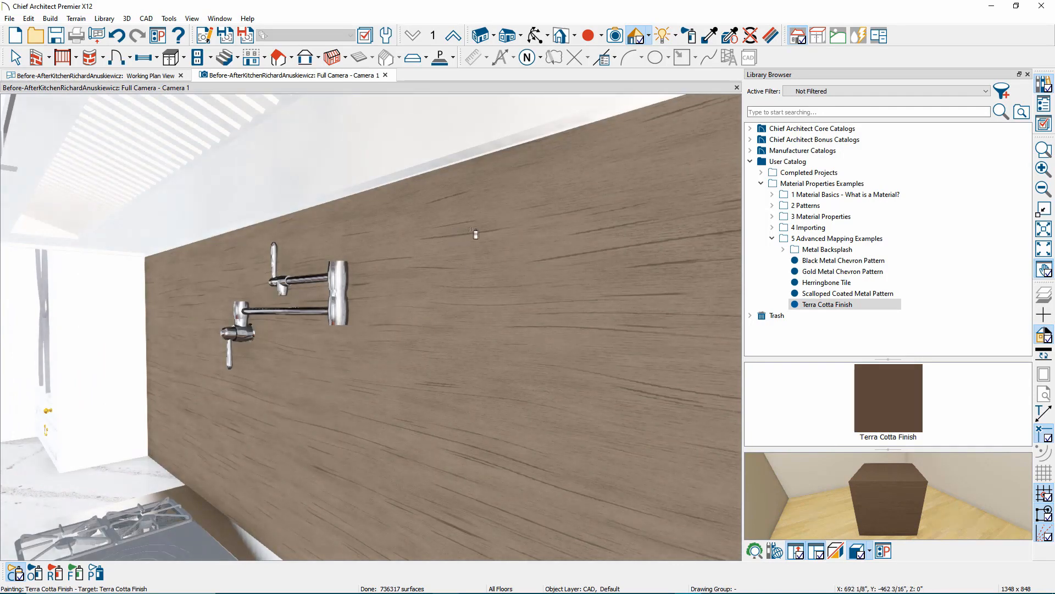
{"action": "middle_click_drag", "start_coordinate": [334, 434], "coordinate": [575, 306]}
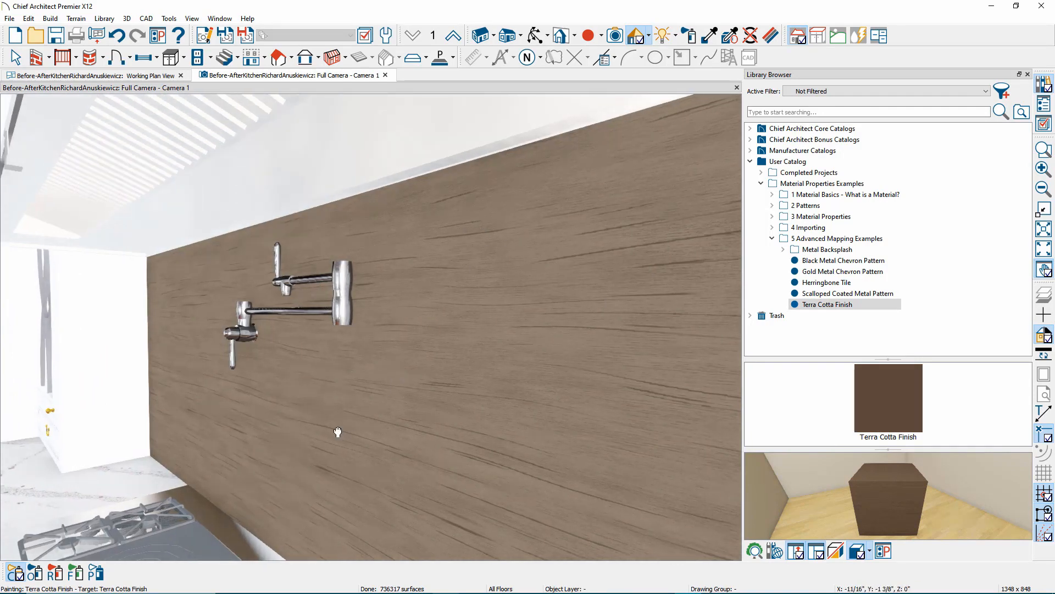
{"action": "left_click_drag", "start_coordinate": [573, 307], "coordinate": [688, 316]}
{"action": "scroll", "coordinate": [461, 361], "scroll_direction": "down", "scroll_amount": 2}
{"action": "key", "text": "space"}
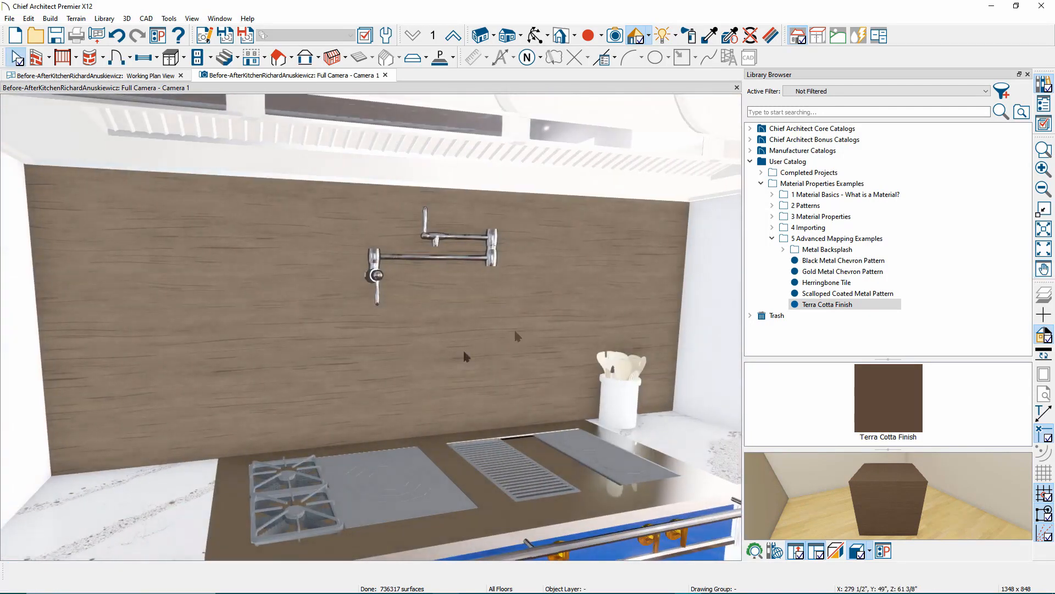
Expand the Metal Backsplash library folder and apply 1. Metal Backsplash - Texture to the backsplash.
{"action": "double_click", "coordinate": [797, 250]}
{"action": "left_click", "coordinate": [848, 260]}
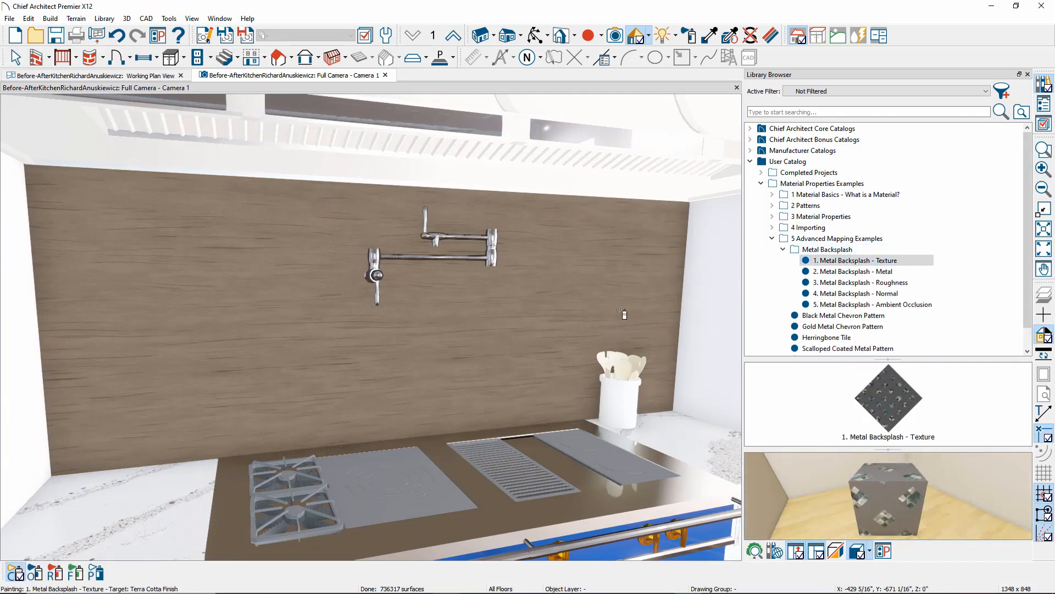
{"action": "left_click", "coordinate": [623, 313]}
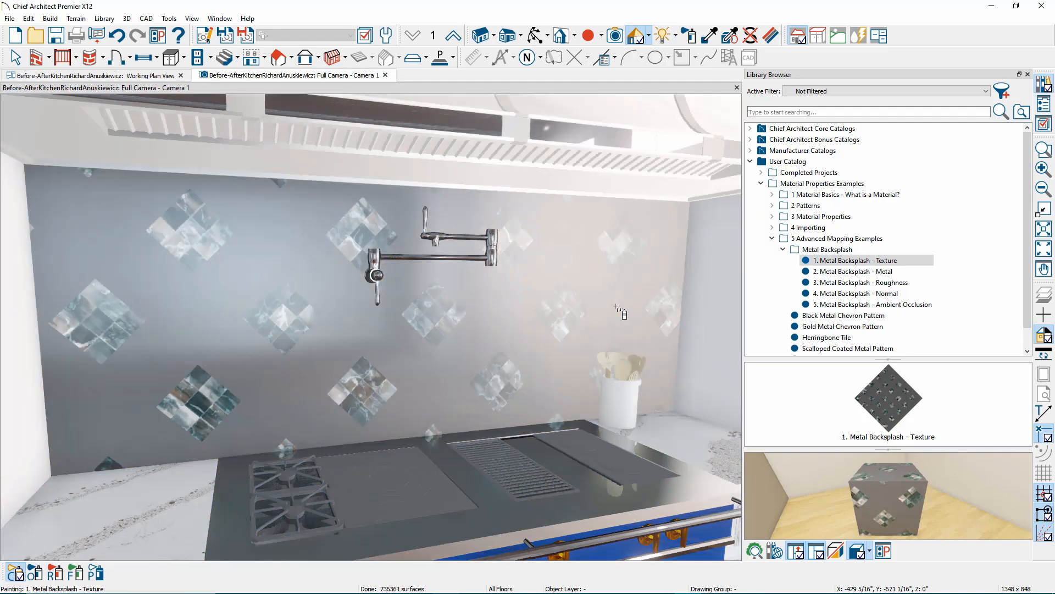
{"action": "scroll", "coordinate": [456, 311], "scroll_direction": "up", "scroll_amount": 3}
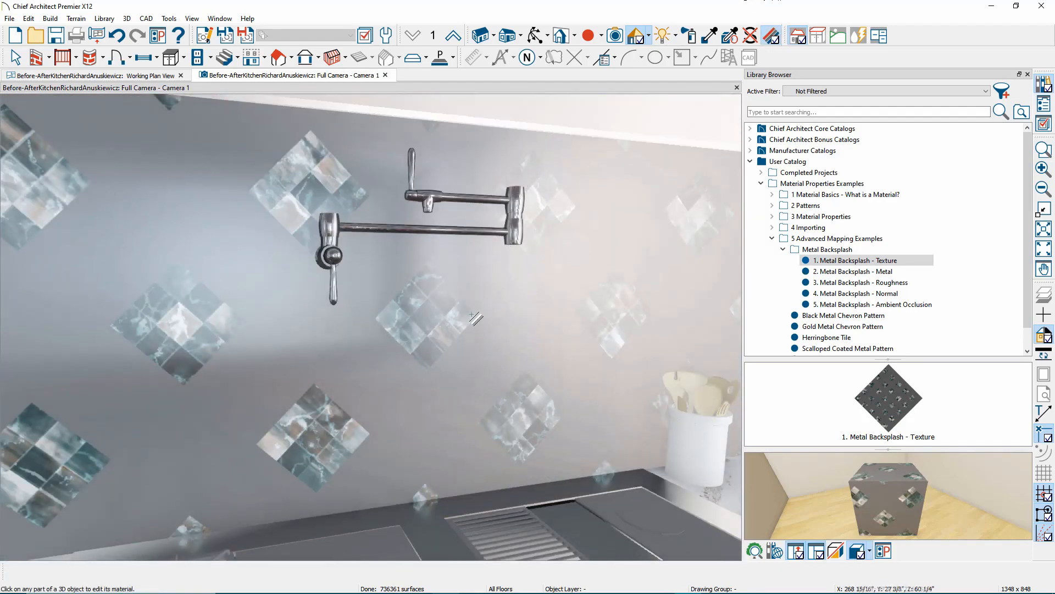
Review the backsplash's material properties, texture source and map settings, inspect the cube preview, and close the definition.
{"action": "left_click", "coordinate": [474, 345]}
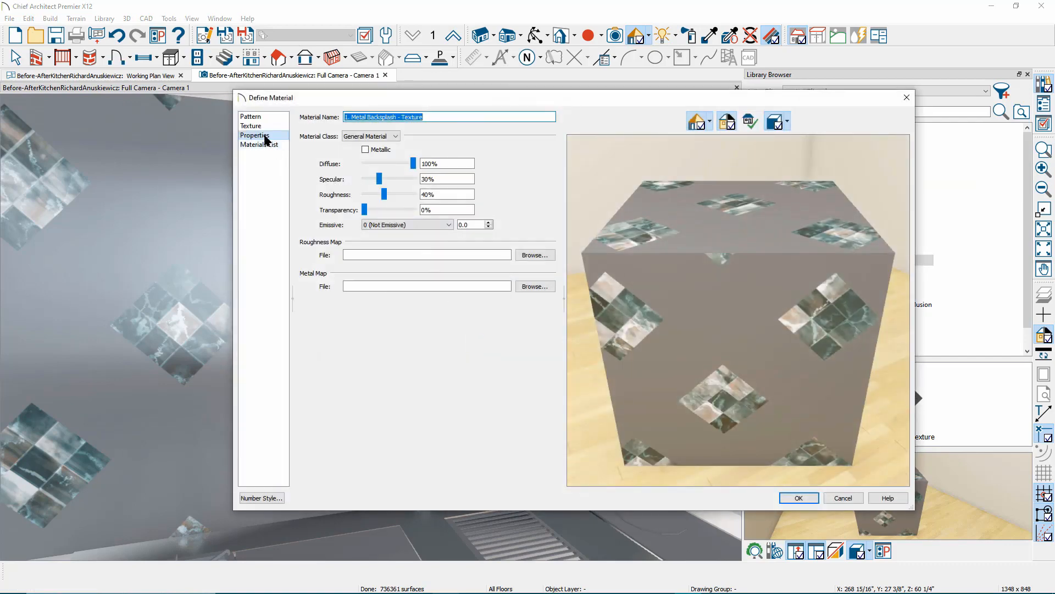
{"action": "left_click", "coordinate": [251, 126]}
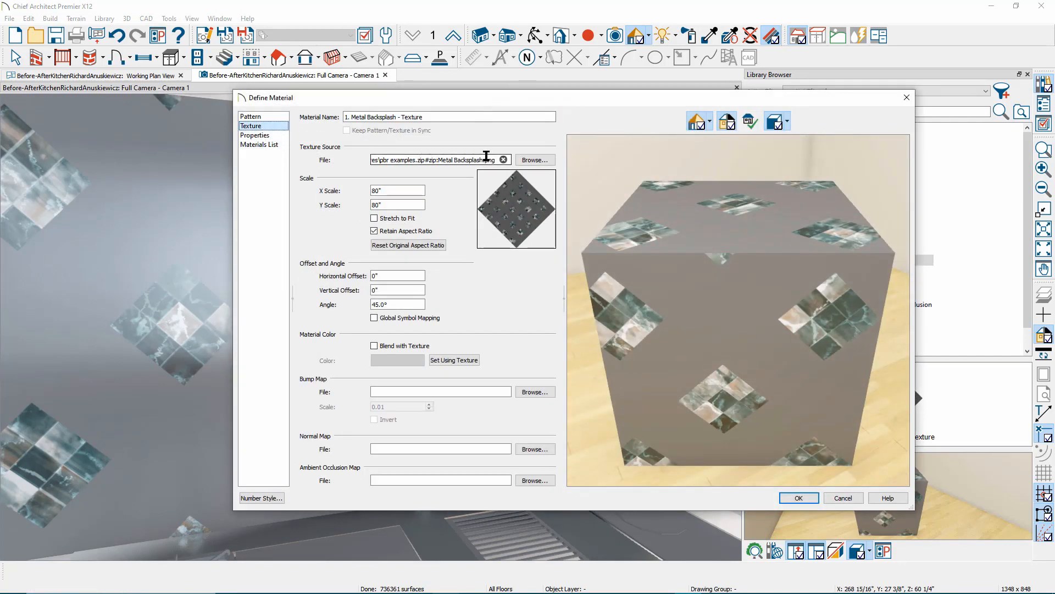
{"action": "left_click_drag", "start_coordinate": [684, 291], "coordinate": [780, 346]}
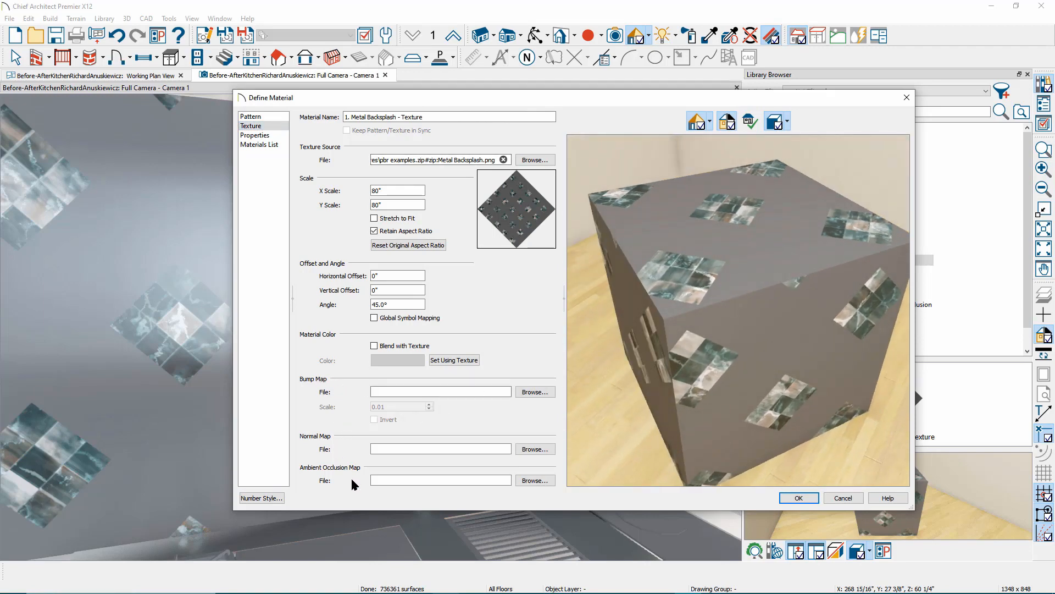
{"action": "left_click", "coordinate": [799, 498]}
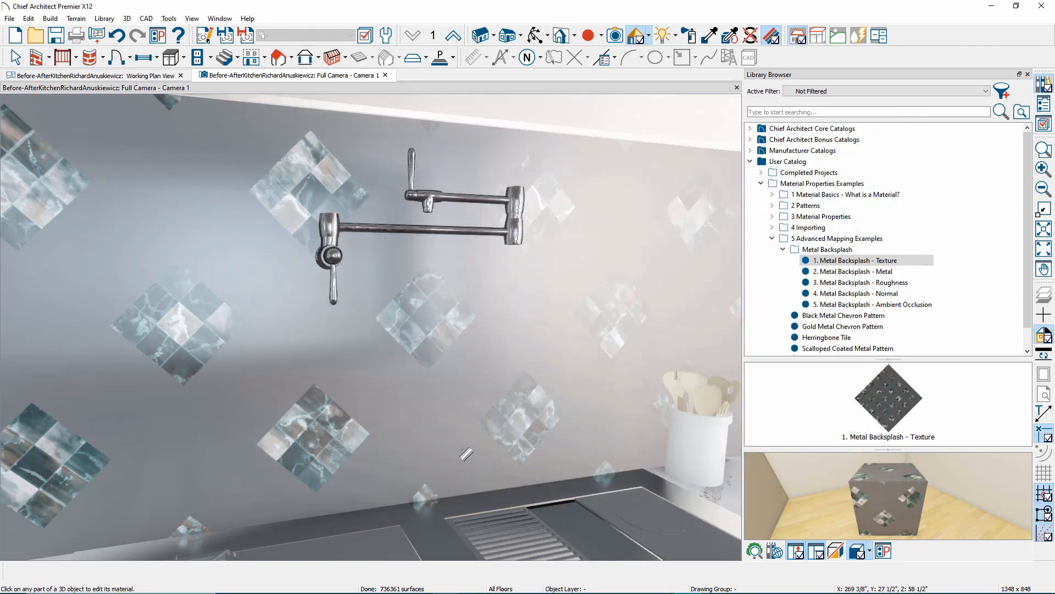
Apply the 2. Metal Backsplash - Metal material from the library to the backsplash.
{"action": "left_click", "coordinate": [870, 271]}
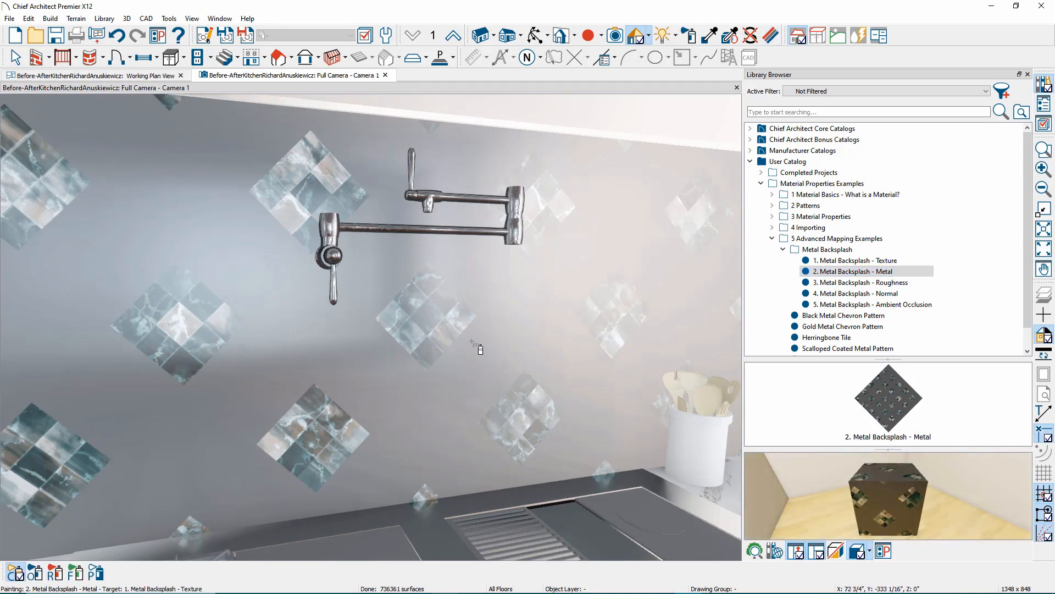
{"action": "left_click", "coordinate": [432, 365]}
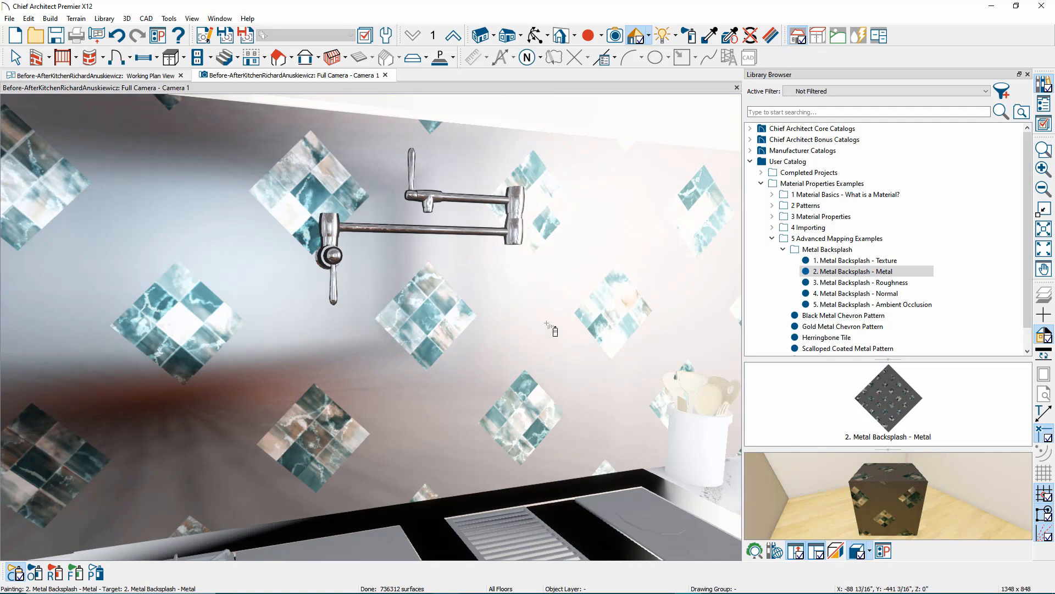
Review the 2. Metal Backsplash - Metal definition's texture and properties, including its metal map, inspect the cube preview, and close the definition.
{"action": "left_click", "coordinate": [769, 37]}
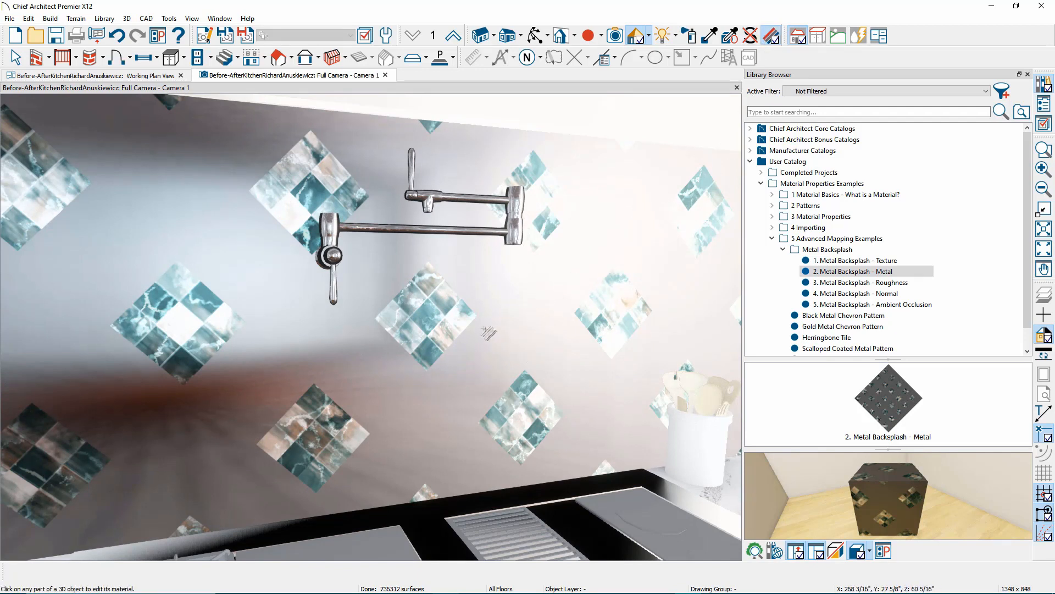
{"action": "left_click", "coordinate": [445, 288]}
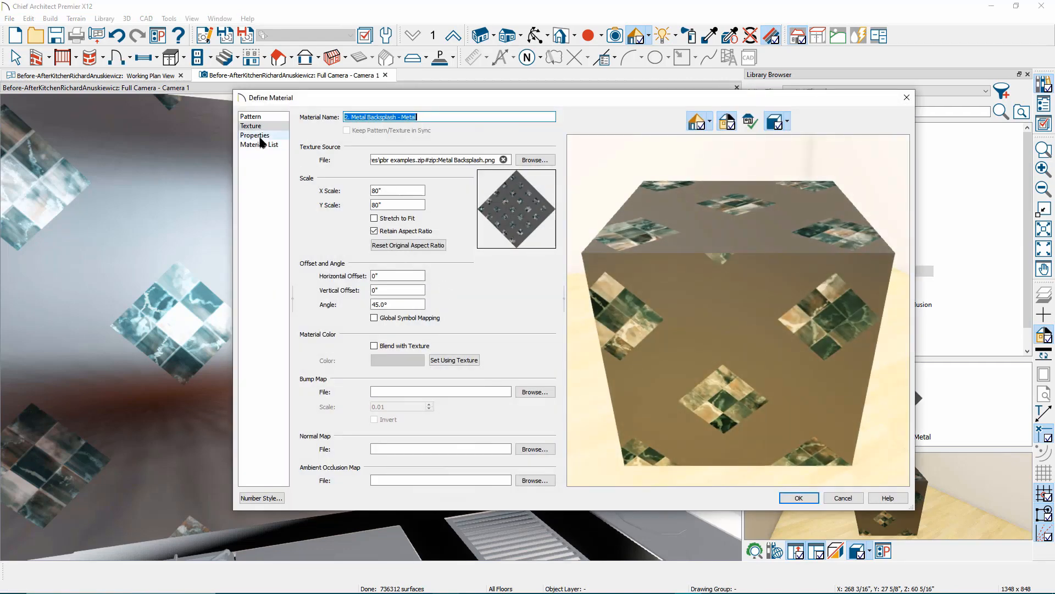
{"action": "left_click", "coordinate": [256, 135]}
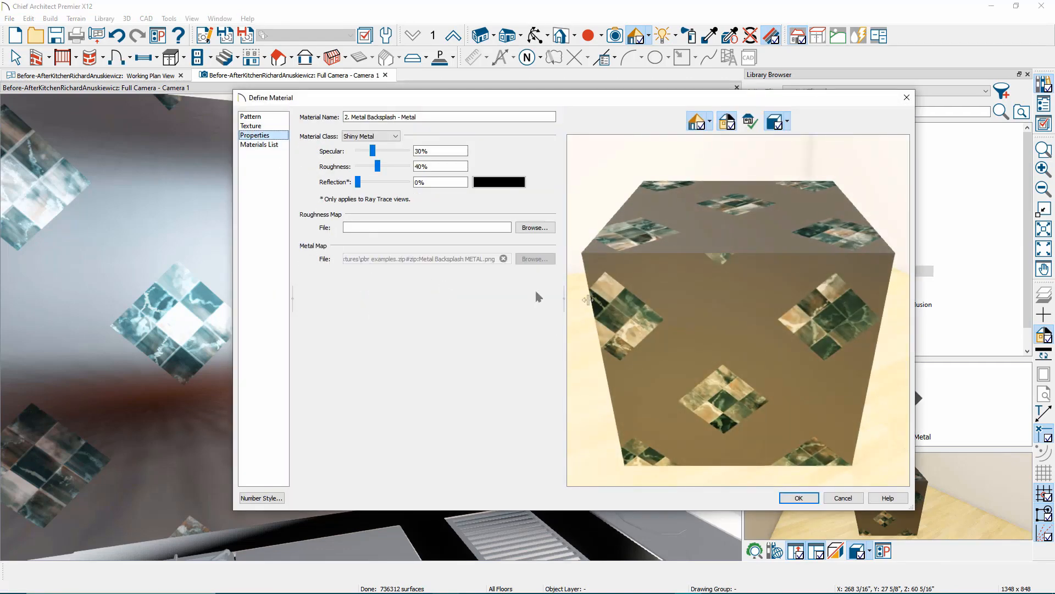
{"action": "left_click_drag", "start_coordinate": [758, 328], "coordinate": [915, 388]}
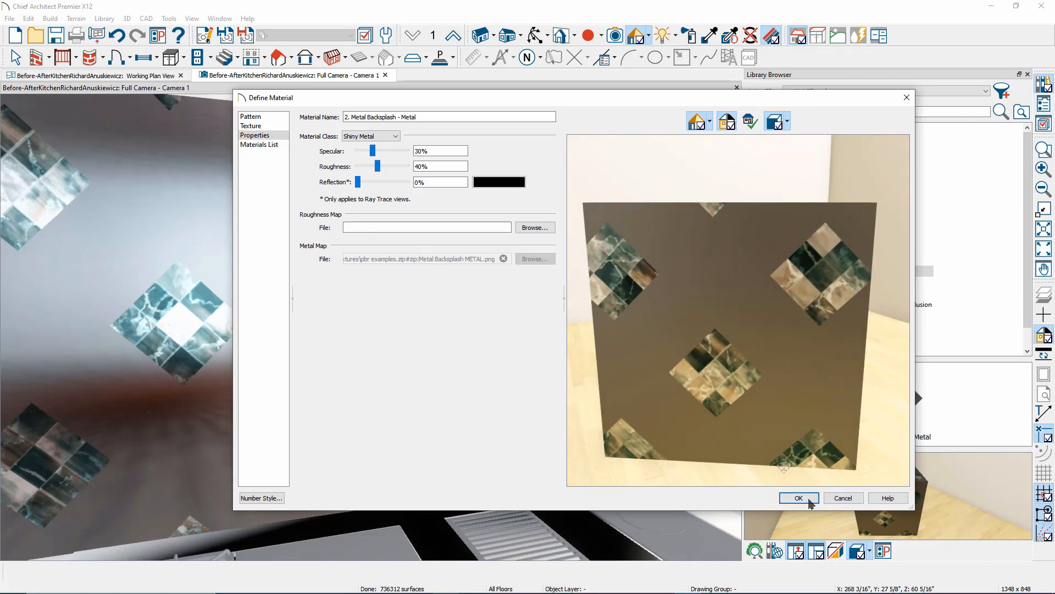
{"action": "left_click", "coordinate": [799, 498]}
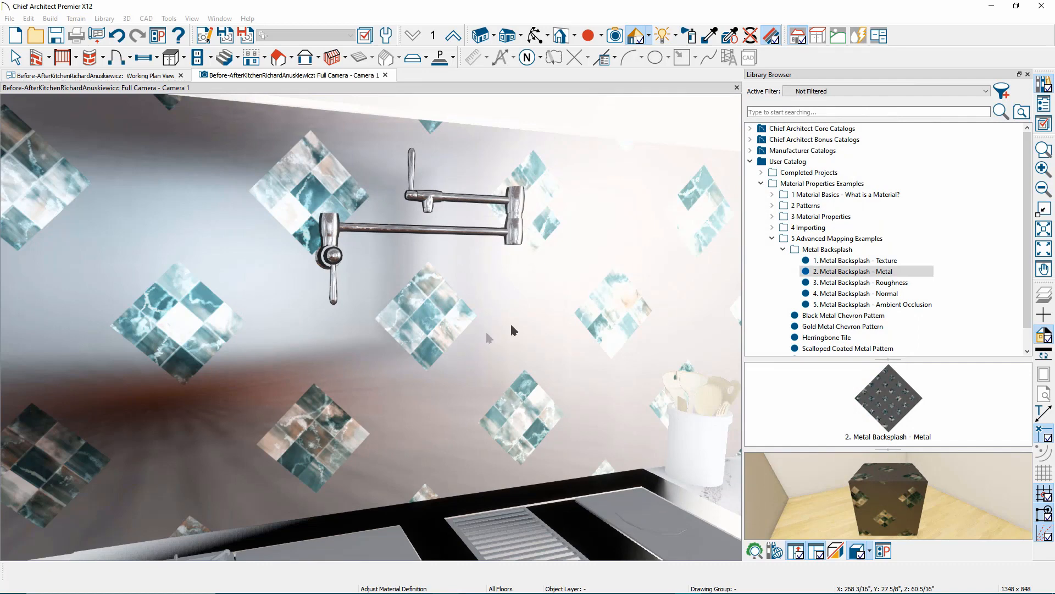
Apply the 3. Metal Backsplash - Roughness material to the backsplash, leave the material painter, and inspect the reflections around the pot filler.
{"action": "left_click", "coordinate": [868, 282]}
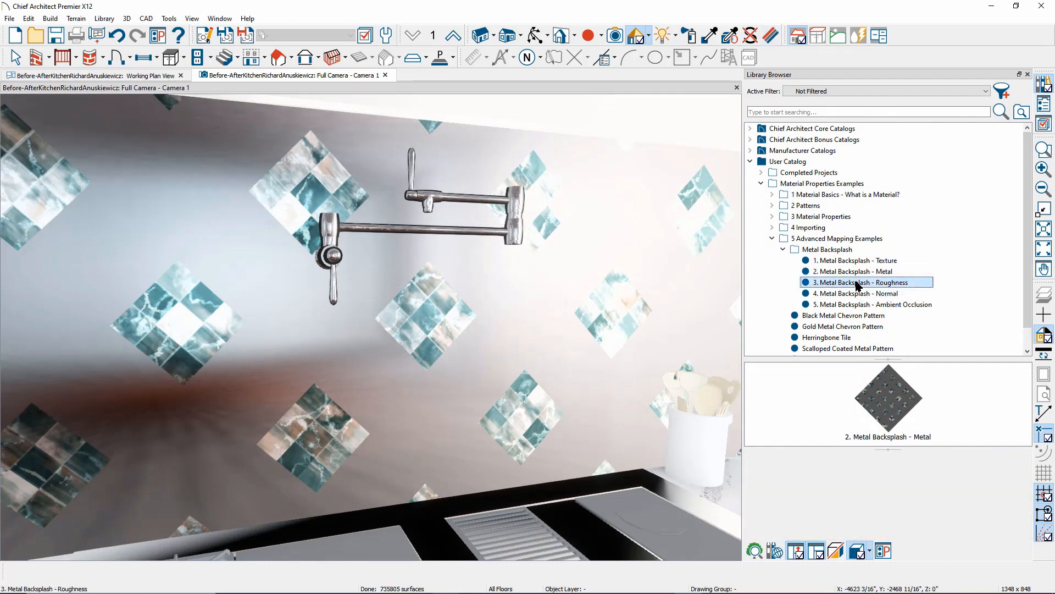
{"action": "scroll", "coordinate": [447, 395], "scroll_direction": "up", "scroll_amount": 5}
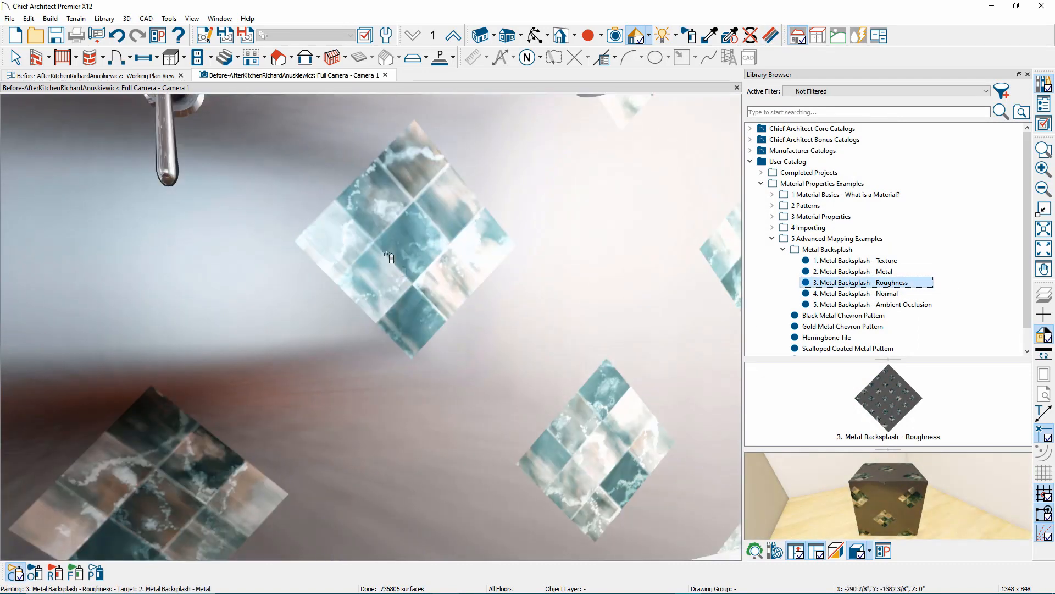
{"action": "scroll", "coordinate": [395, 226], "scroll_direction": "up", "scroll_amount": 3}
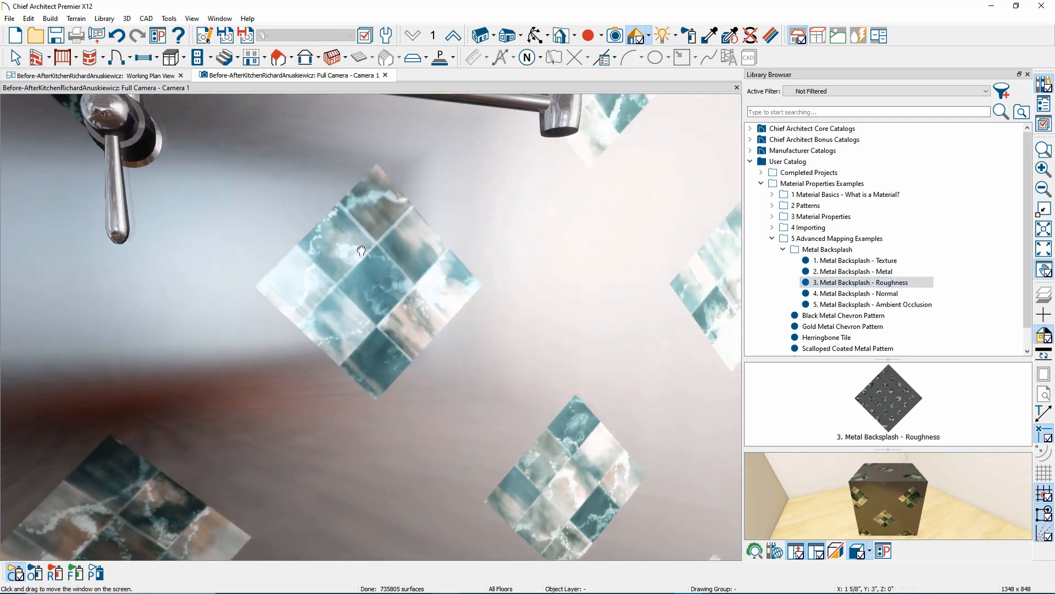
{"action": "left_click", "coordinate": [537, 236]}
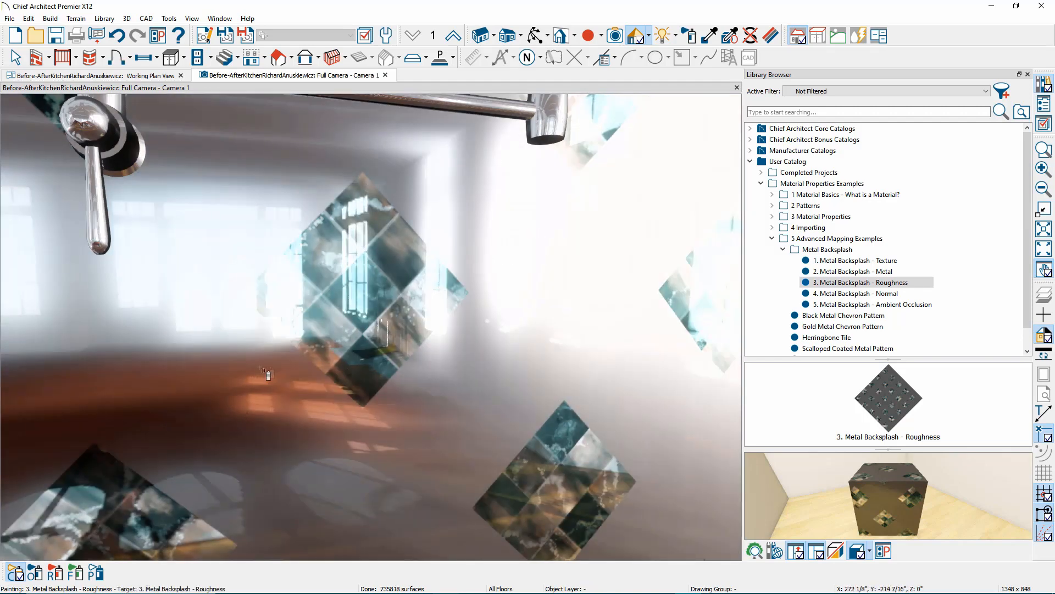
{"action": "key", "text": "Escape"}
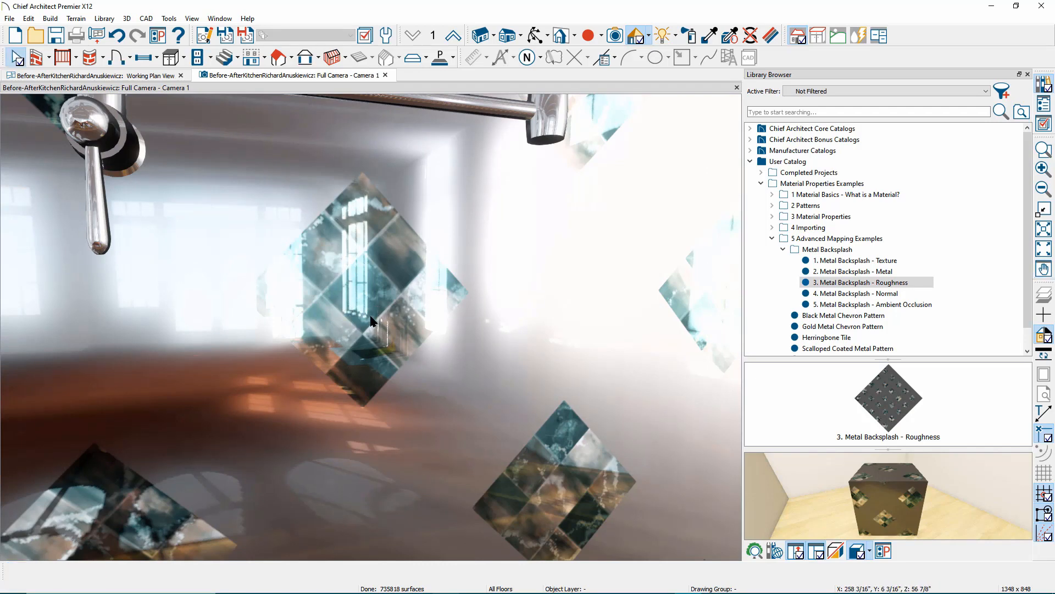
{"action": "middle_click_drag", "start_coordinate": [399, 283], "coordinate": [490, 340]}
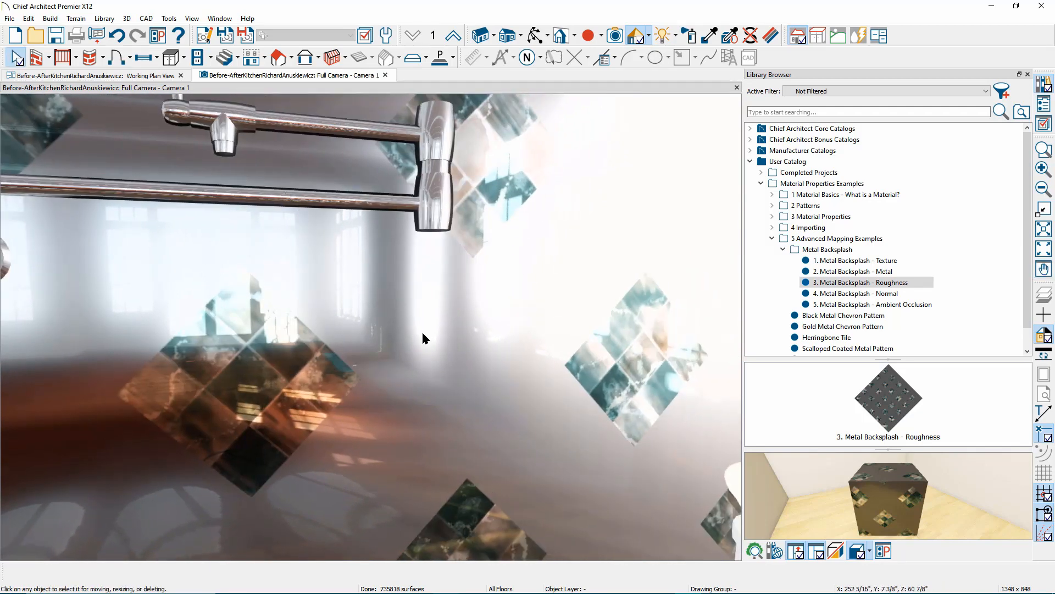
{"action": "middle_click_drag", "start_coordinate": [423, 337], "coordinate": [379, 289]}
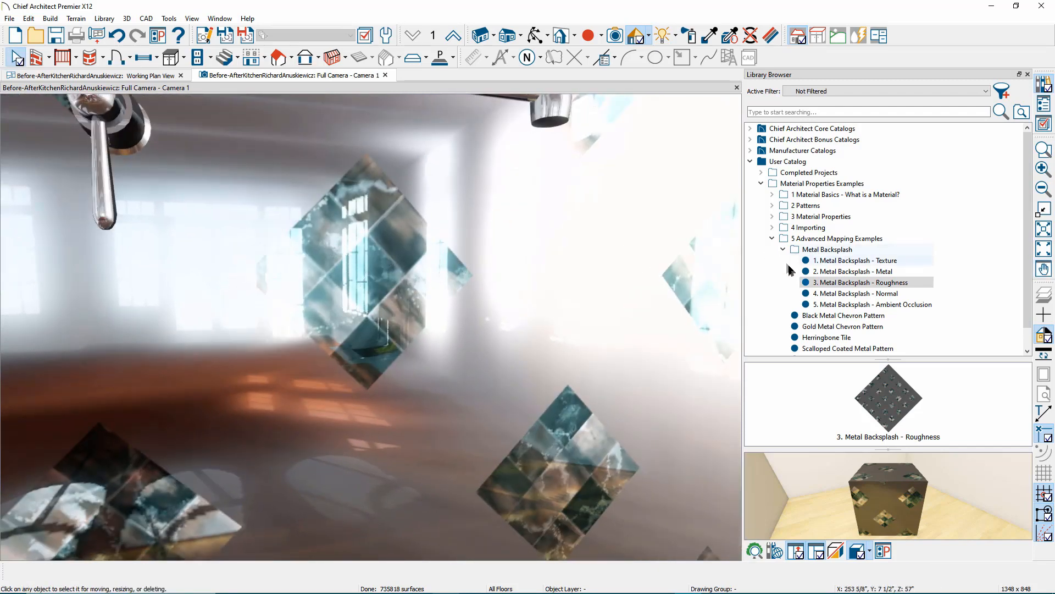
Apply the 4. Metal Backsplash - Normal material to the backsplash and inspect the tiles and grout lines from several angles.
{"action": "left_click", "coordinate": [860, 294]}
{"action": "scroll", "coordinate": [503, 317], "scroll_direction": "down", "scroll_amount": 5}
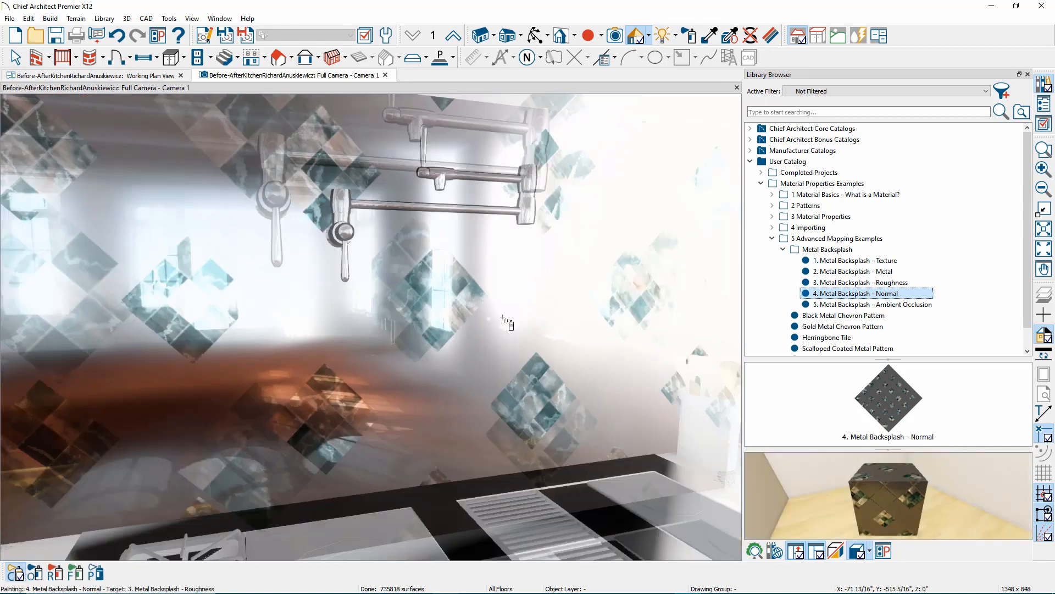
{"action": "middle_click_drag", "start_coordinate": [495, 322], "coordinate": [491, 330]}
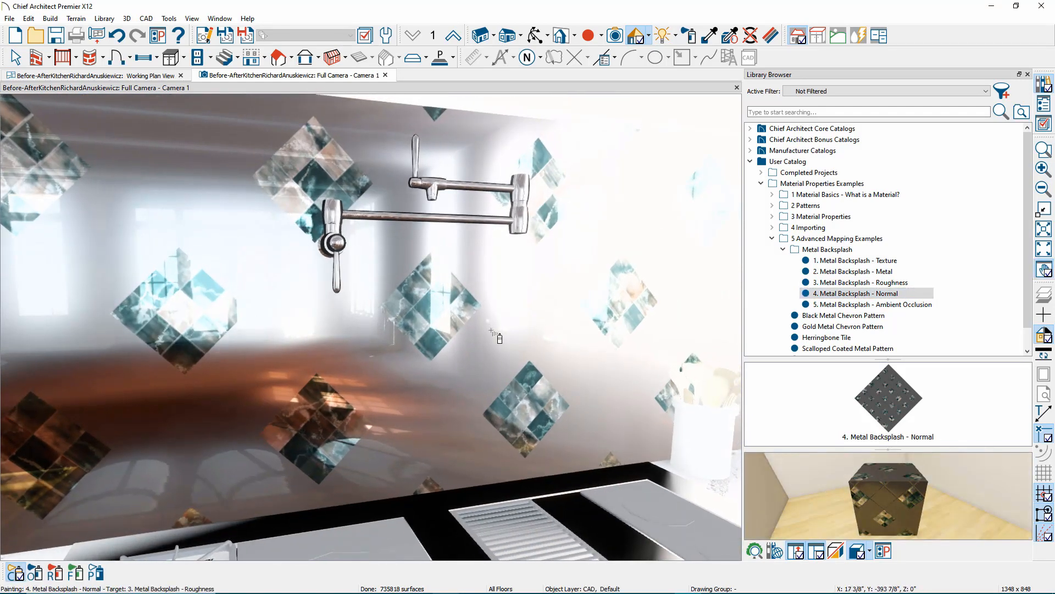
{"action": "left_click", "coordinate": [491, 330]}
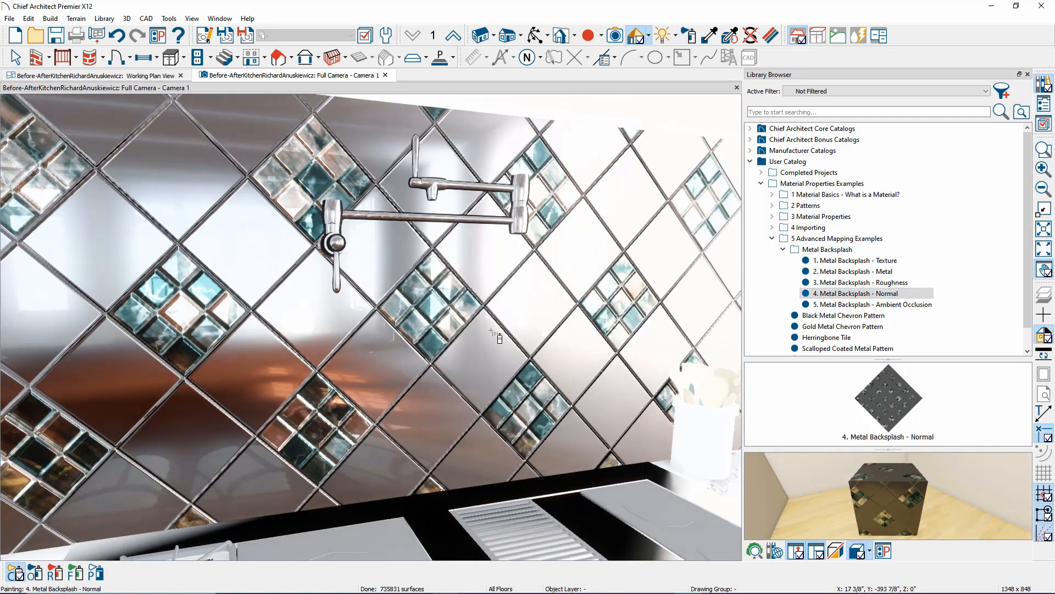
{"action": "middle_click_drag", "start_coordinate": [463, 308], "coordinate": [334, 234]}
{"action": "scroll", "coordinate": [387, 377], "scroll_direction": "down", "scroll_amount": 4}
{"action": "scroll", "coordinate": [335, 234], "scroll_direction": "down", "scroll_amount": 2}
{"action": "middle_click_drag", "start_coordinate": [471, 275], "coordinate": [542, 280]}
{"action": "scroll", "coordinate": [425, 271], "scroll_direction": "up", "scroll_amount": 4}
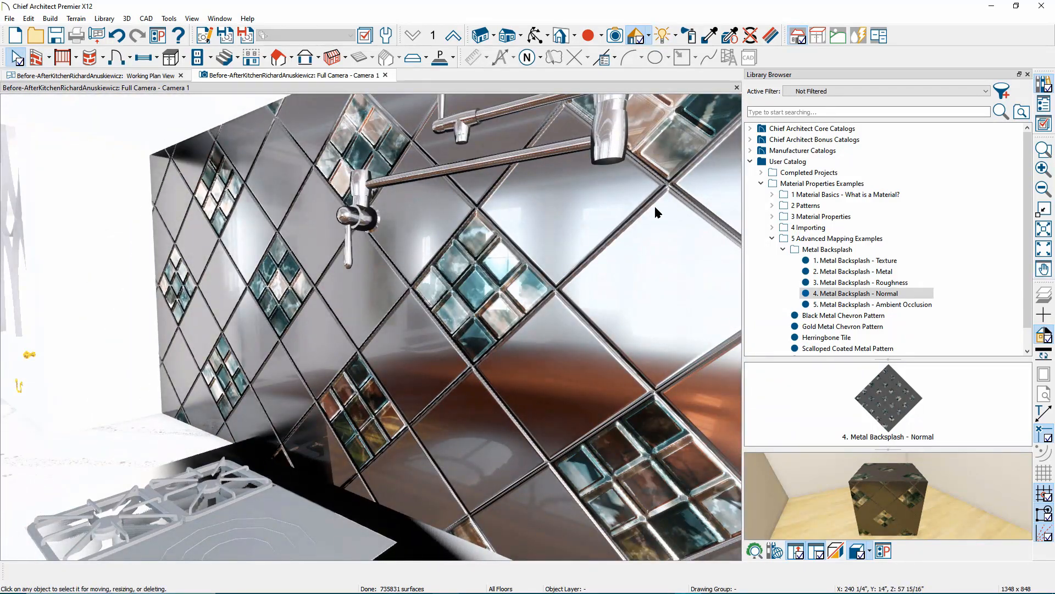
{"action": "middle_click_drag", "start_coordinate": [659, 184], "coordinate": [452, 284]}
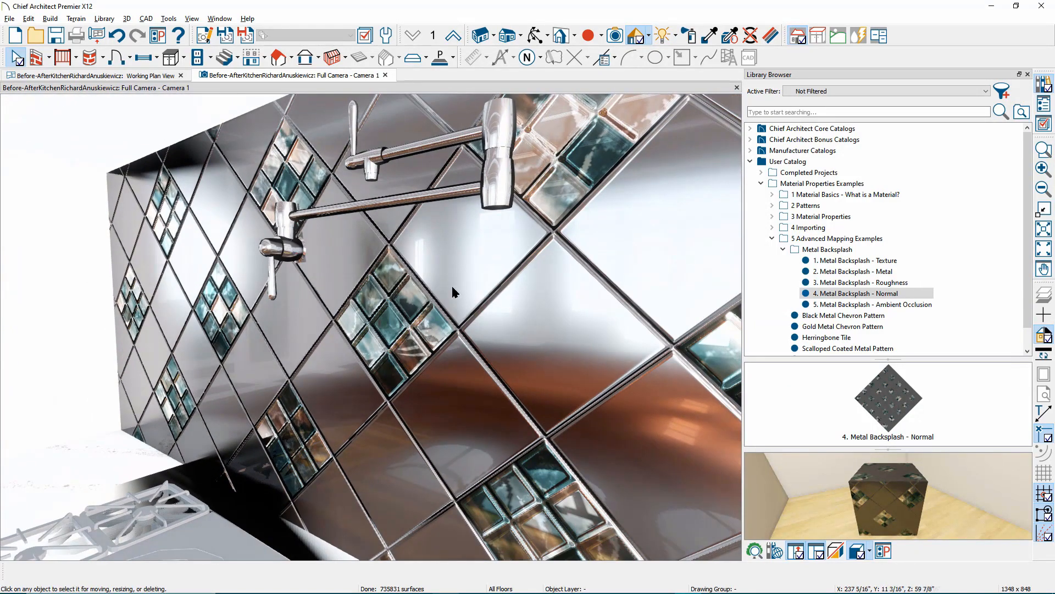
Apply the 5. Metal Backsplash - Ambient Occlusion material to the backsplash, view the whole range wall, and leave the material painter.
{"action": "left_click", "coordinate": [839, 305]}
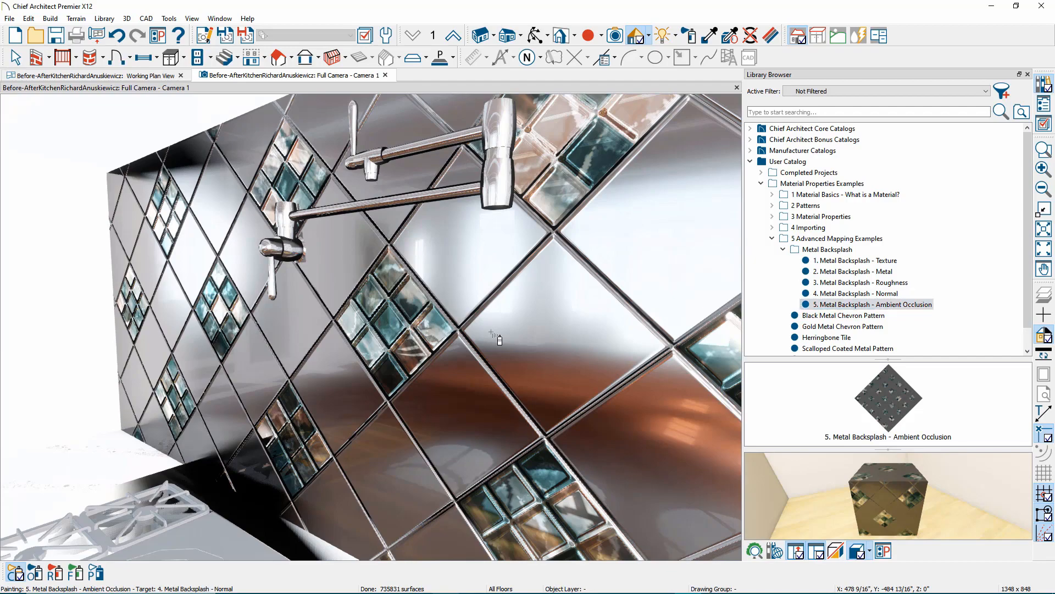
{"action": "left_click", "coordinate": [339, 379]}
{"action": "mouse_move", "coordinate": [338, 379]}
{"action": "middle_mouse_down"}
{"action": "mouse_move", "coordinate": [411, 366]}
{"action": "mouse_move", "coordinate": [316, 333]}
{"action": "mouse_move", "coordinate": [467, 396]}
{"action": "mouse_move", "coordinate": [408, 377]}
{"action": "middle_mouse_up"}
{"action": "scroll", "coordinate": [316, 334], "scroll_direction": "down", "scroll_amount": 5}
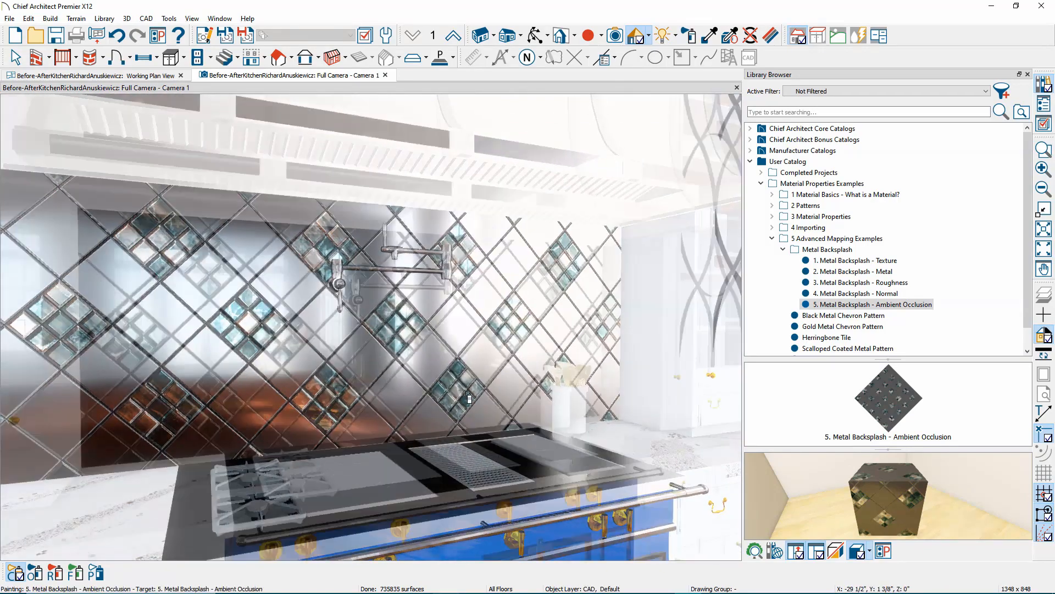
{"action": "scroll", "coordinate": [468, 396], "scroll_direction": "down", "scroll_amount": 1}
{"action": "key", "text": "space"}
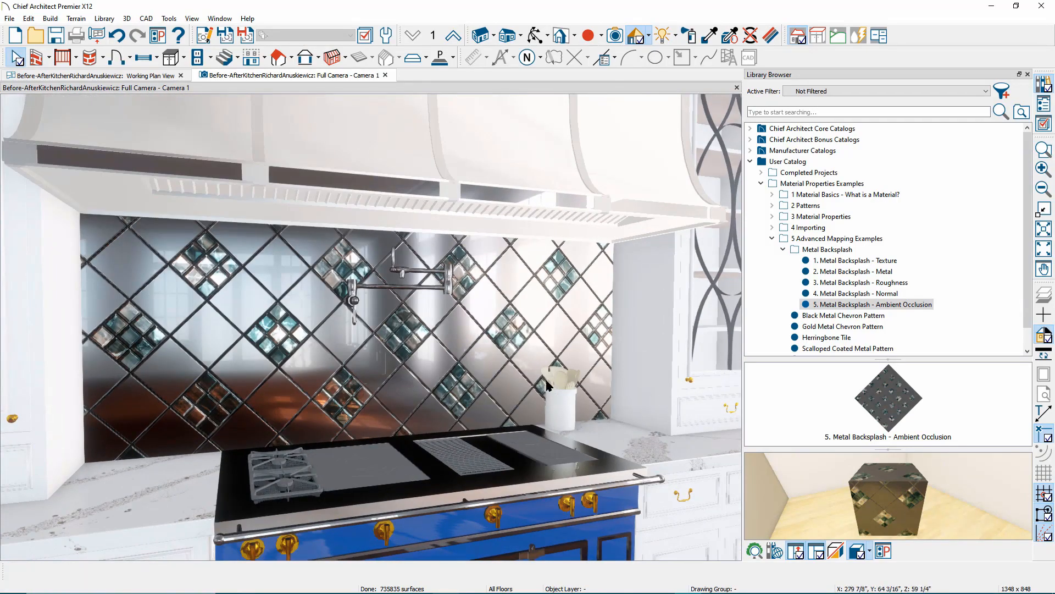
Repaint the backsplash with the Texture, Metal, Roughness, Normal and Ambient Occlusion versions of Metal Backsplash in sequence, and inspect the final one closely.
{"action": "left_click", "coordinate": [851, 261]}
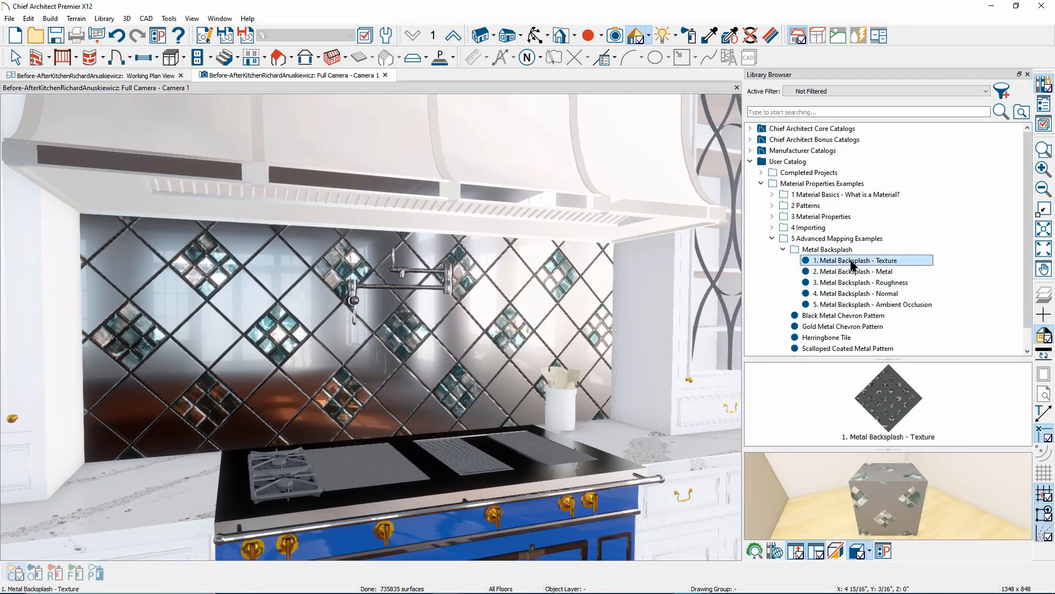
{"action": "left_click", "coordinate": [472, 359]}
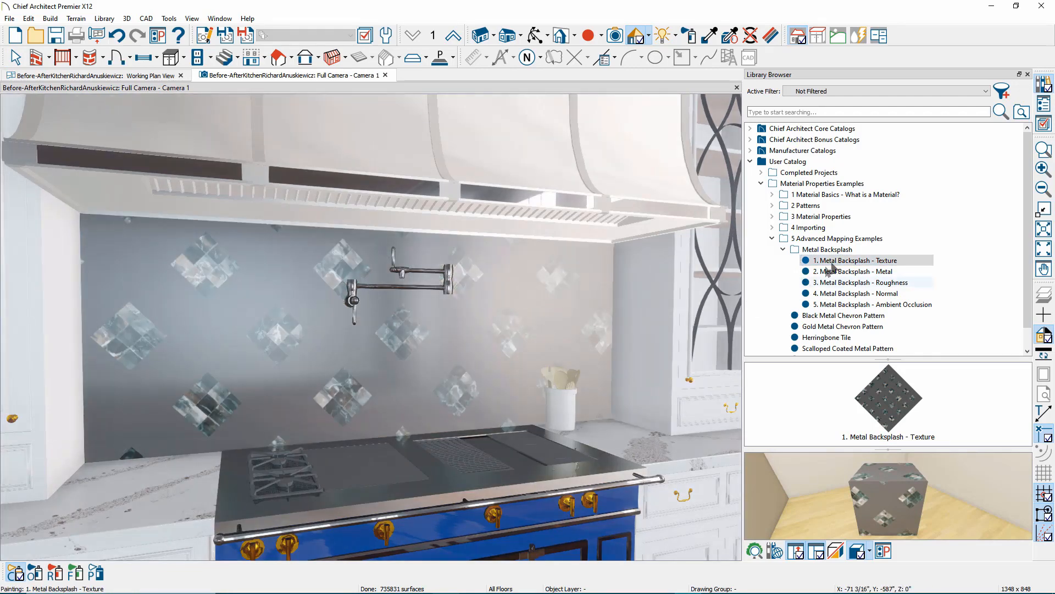
{"action": "left_click", "coordinate": [849, 272]}
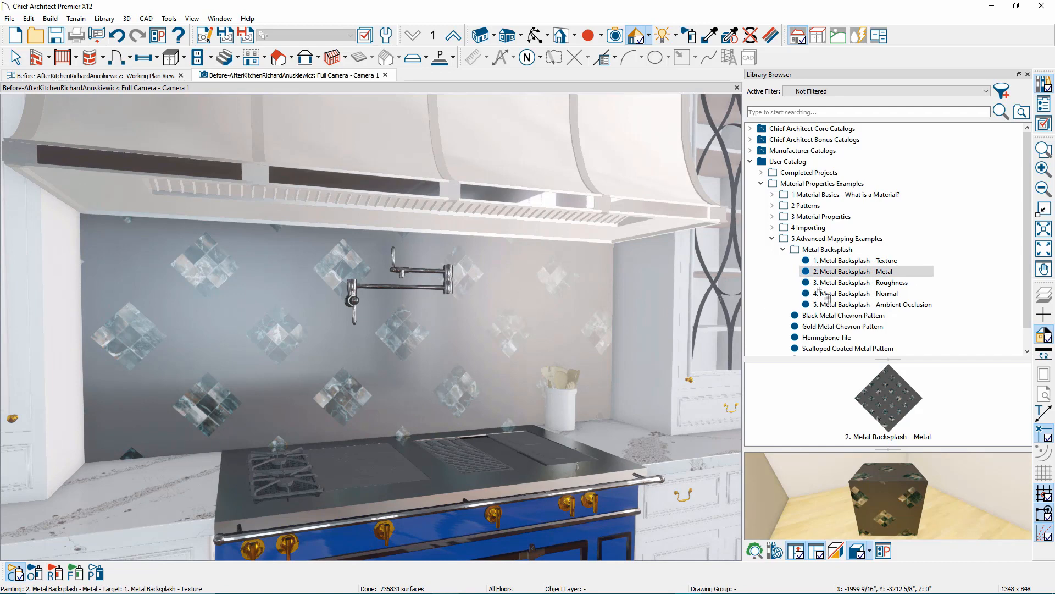
{"action": "left_click", "coordinate": [855, 283]}
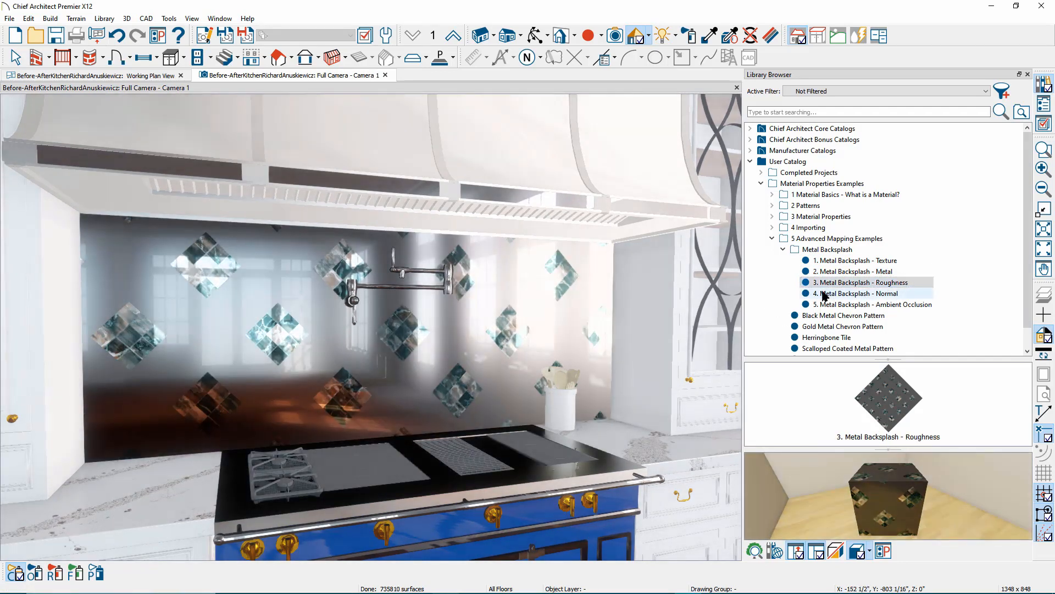
{"action": "left_click", "coordinate": [855, 294]}
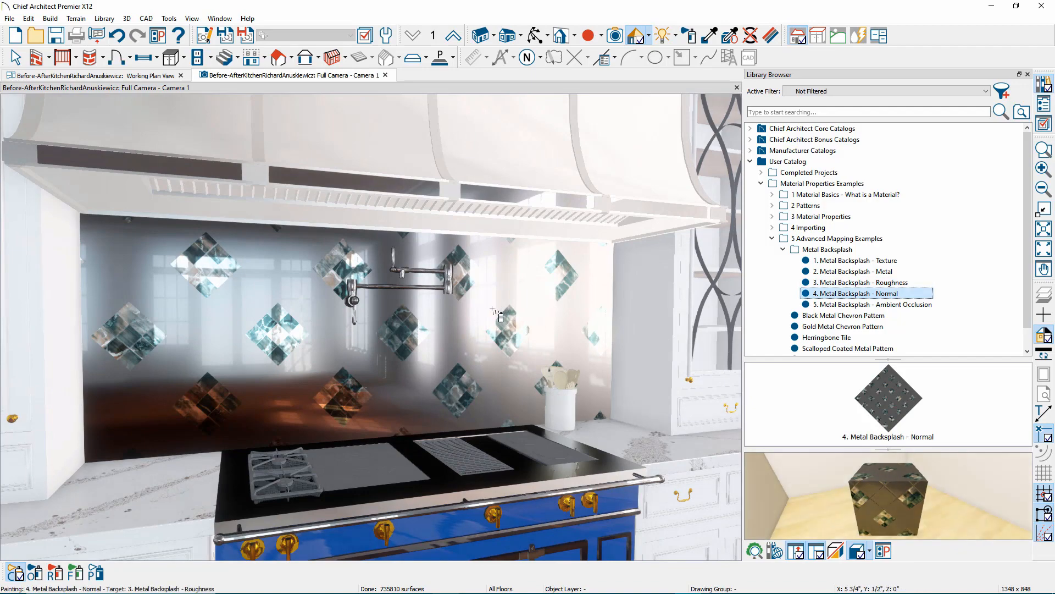
{"action": "left_click", "coordinate": [867, 306]}
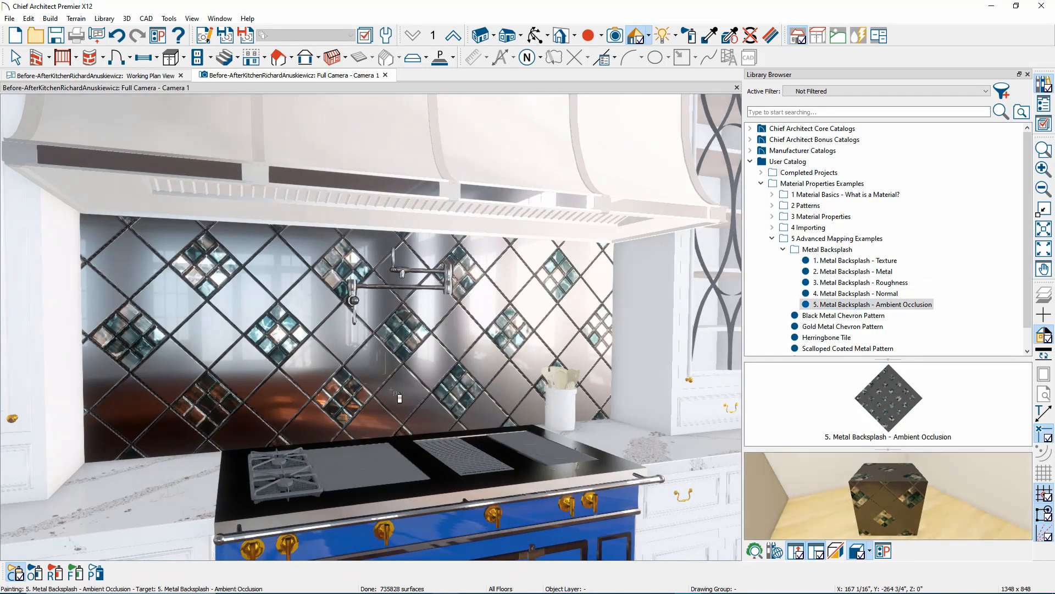
{"action": "scroll", "coordinate": [398, 396], "scroll_direction": "up", "scroll_amount": 3}
{"action": "scroll", "coordinate": [398, 397], "scroll_direction": "up", "scroll_amount": 2}
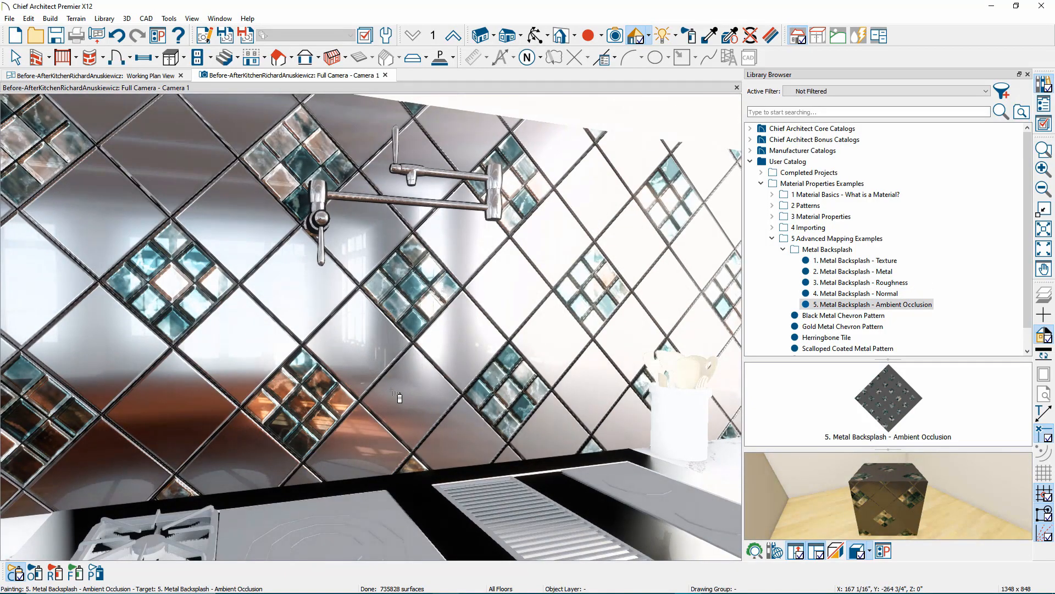
{"action": "scroll", "coordinate": [399, 397], "scroll_direction": "down", "scroll_amount": 5}
{"action": "key", "text": "Escape"}
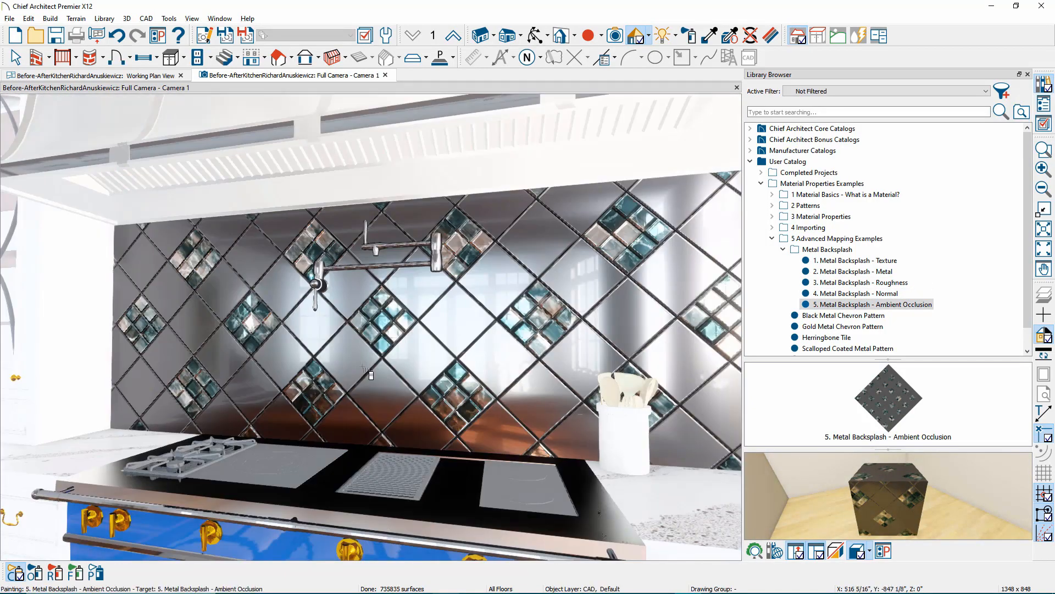